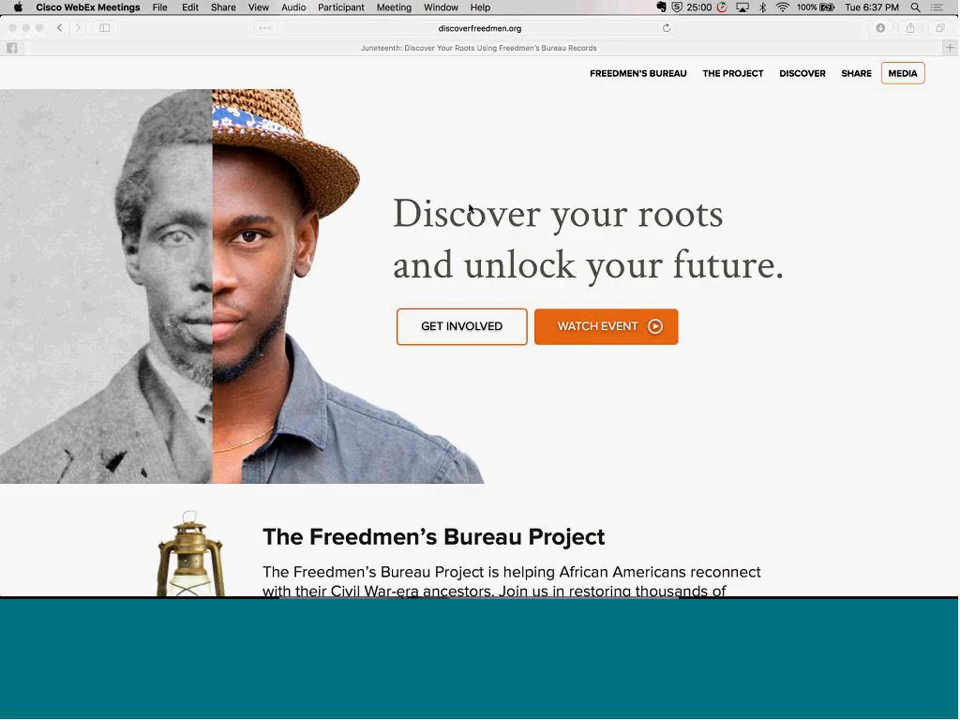
scroll(660, 258, "down", 1)
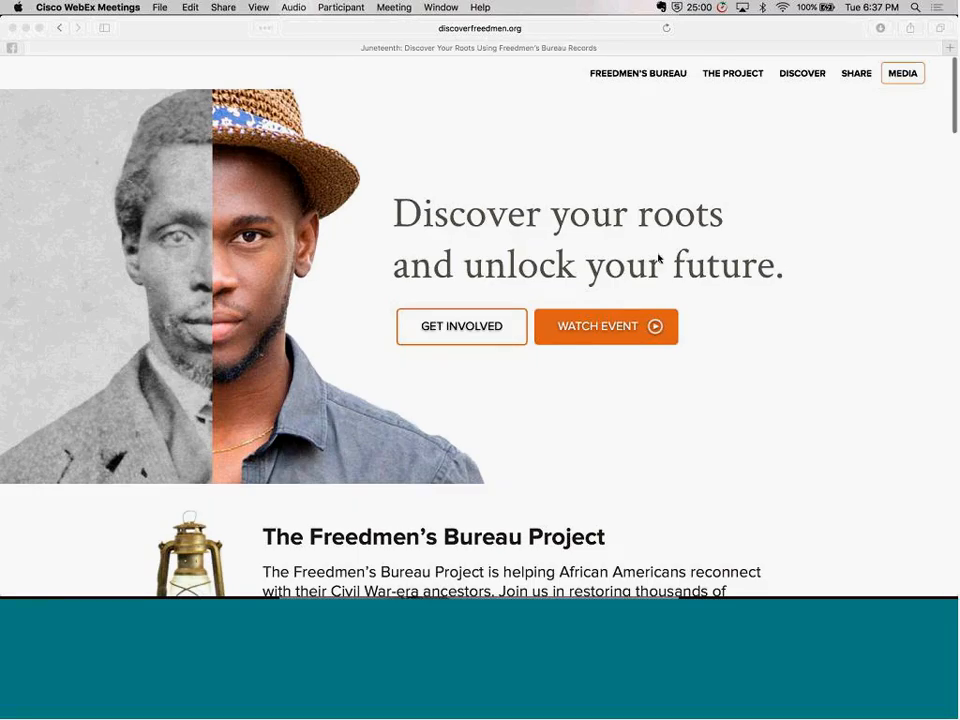
scroll(658, 258, "down", 5)
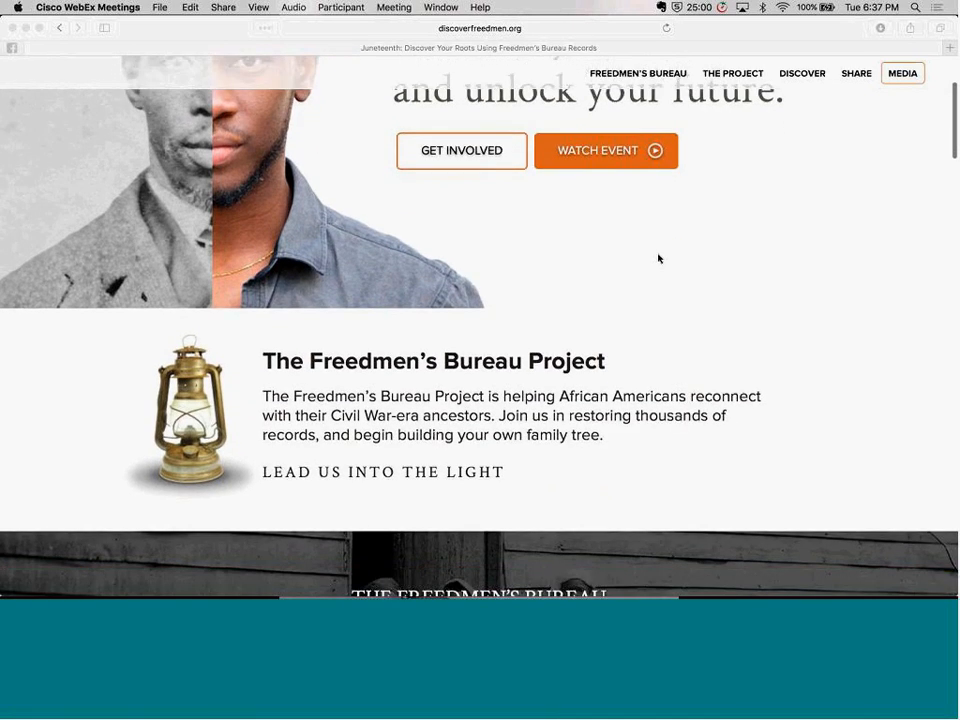
scroll(658, 258, "down", 2)
scroll(658, 258, "up", 6)
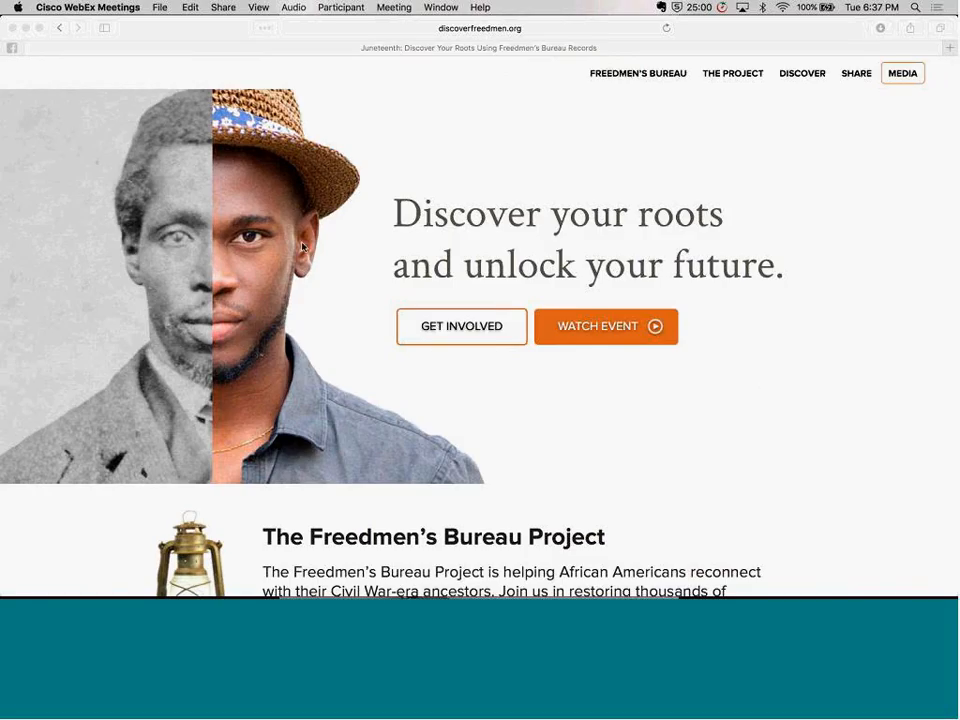
scroll(303, 247, "down", 2)
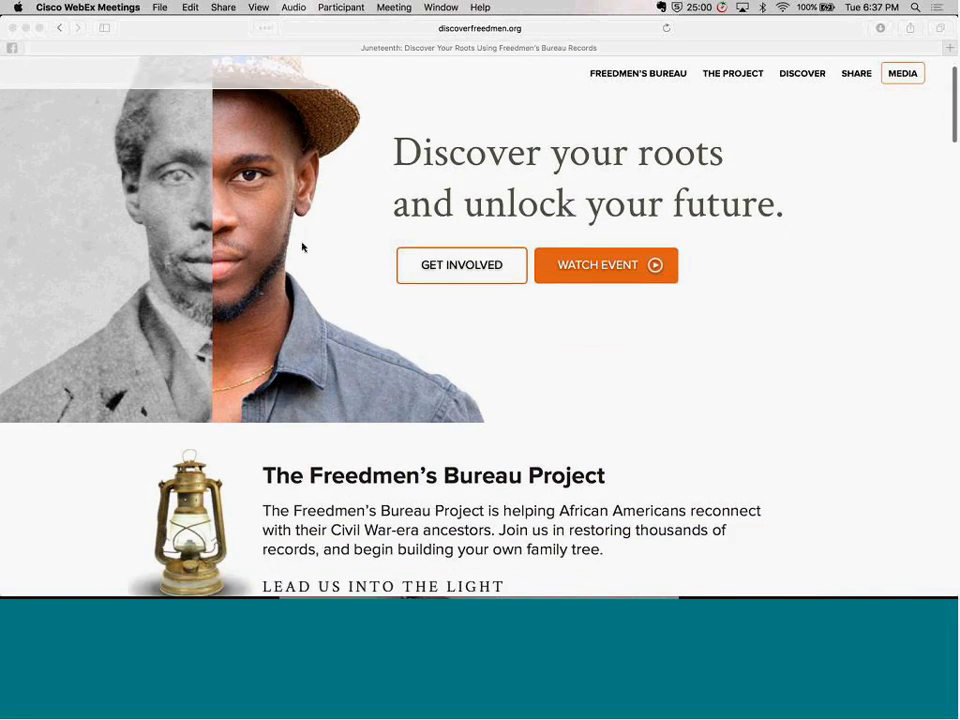
scroll(303, 247, "up", 2)
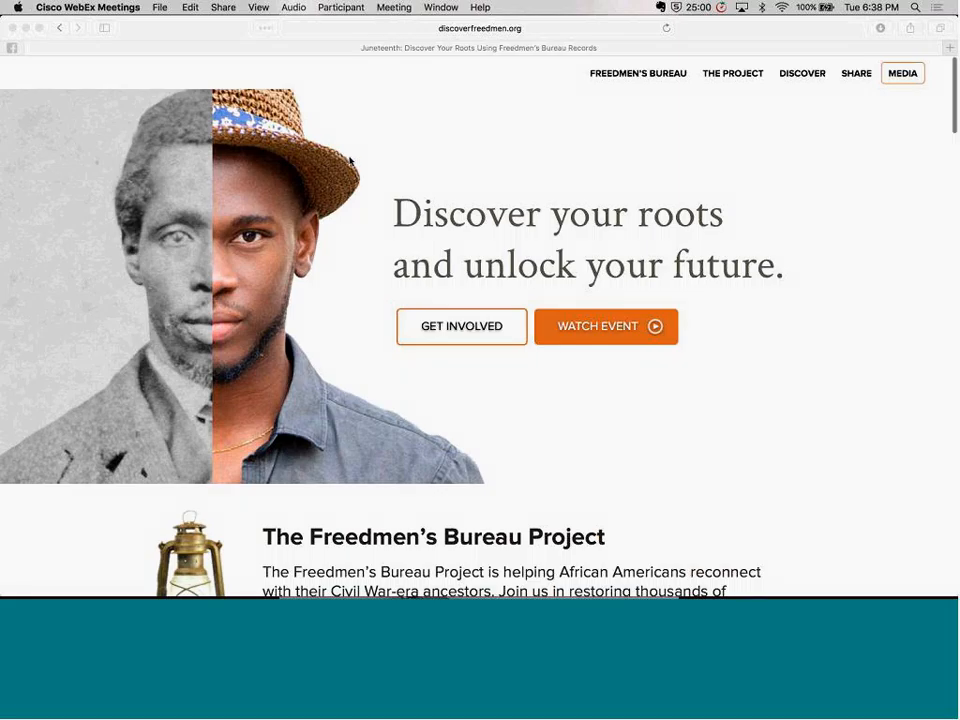
Look over the Freedmen's Bureau Project home page down to the ancestor search and family tree sections
scroll(349, 160, "down", 2)
scroll(349, 160, "down", 2)
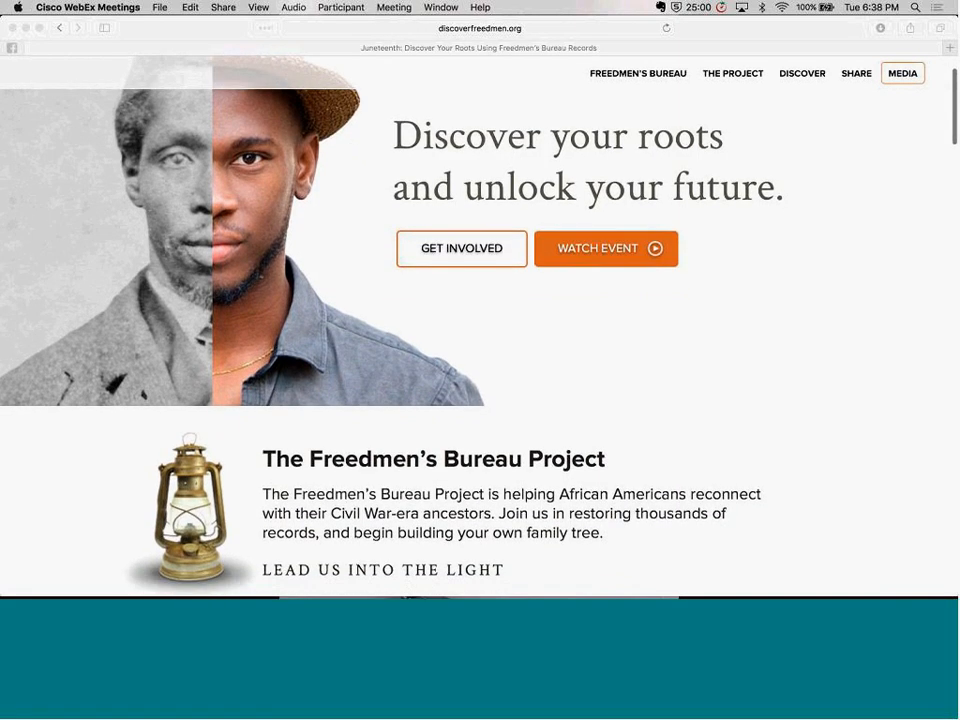
scroll(349, 160, "down", 3)
scroll(349, 160, "down", 15)
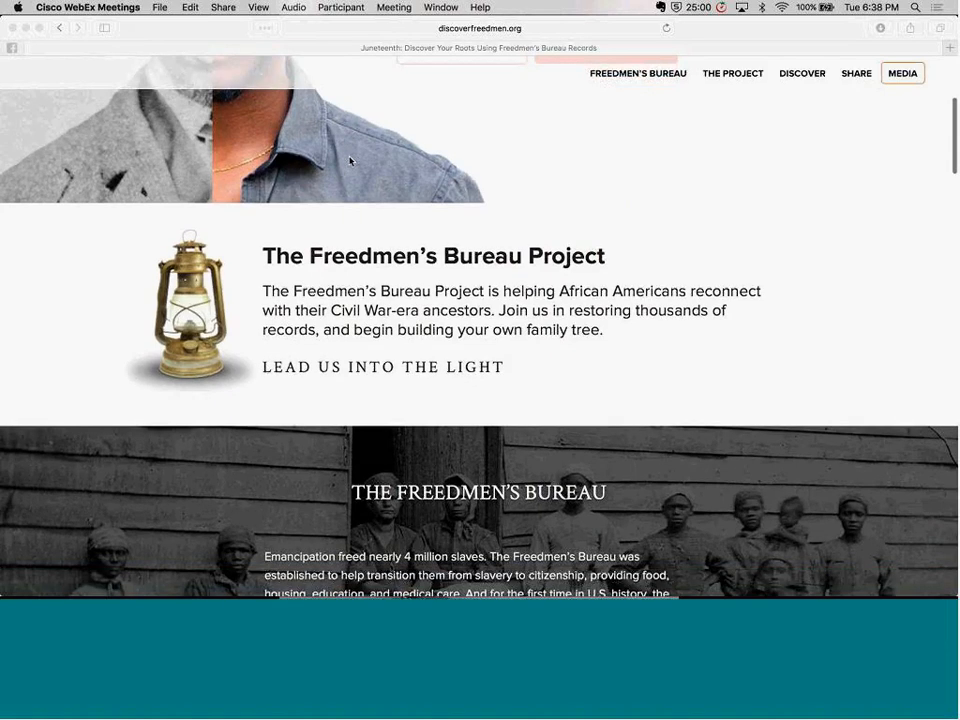
scroll(349, 160, "down", 10)
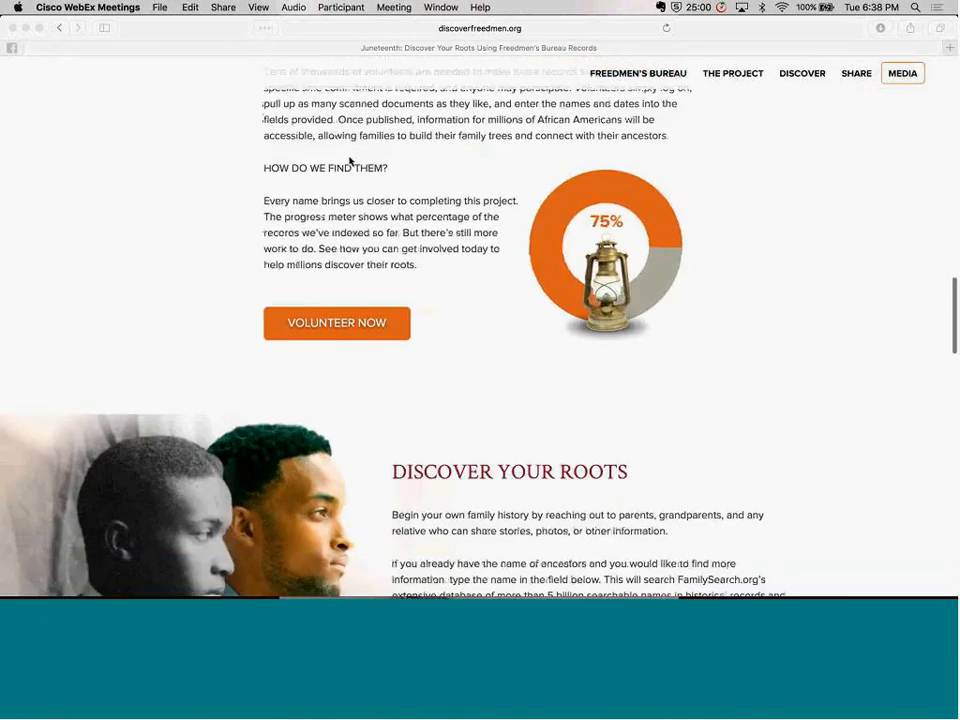
scroll(349, 160, "down", 2)
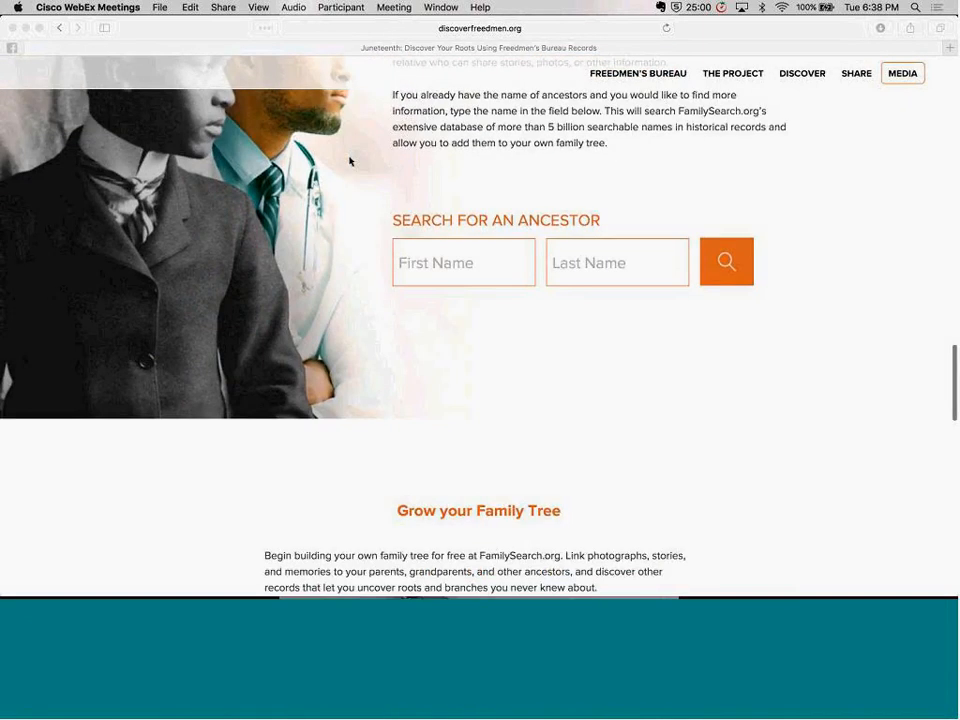
scroll(349, 160, "up", 10)
scroll(349, 160, "up", 20)
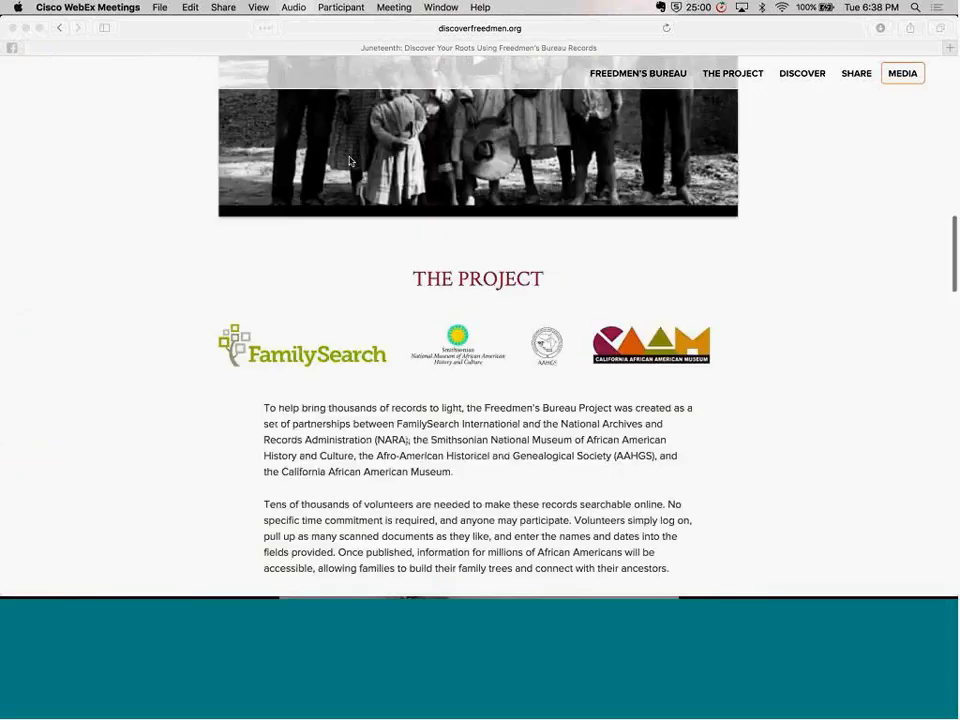
scroll(349, 160, "up", 10)
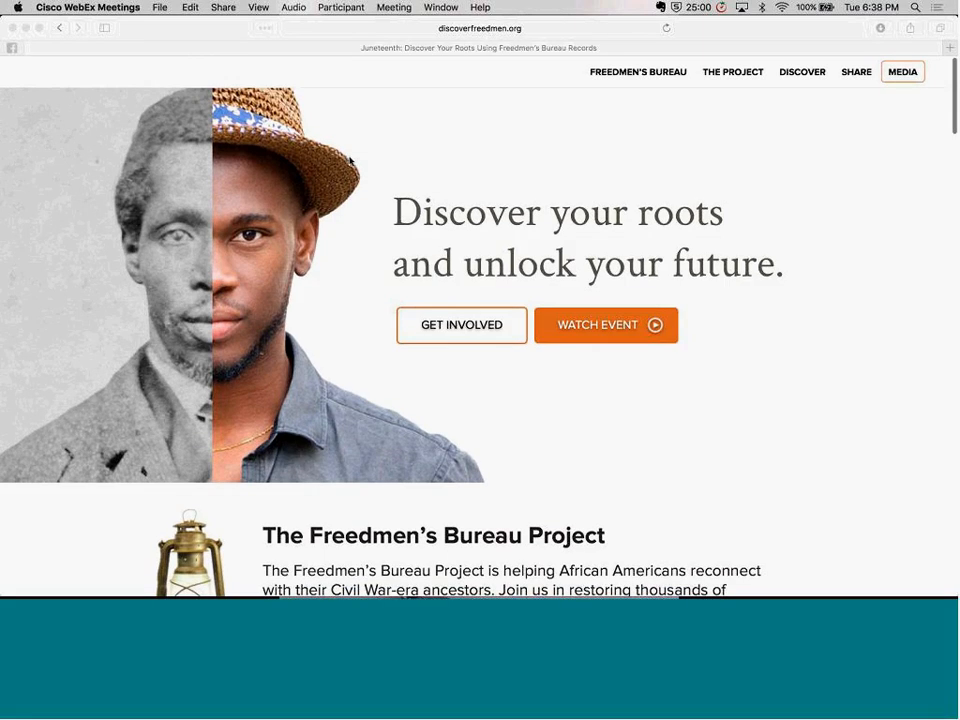
Review the Freedmen's Bureau section, its introductory video, and The Project section with the partners and indexing progress meter
scroll(349, 160, "down", 4)
scroll(349, 160, "down", 12)
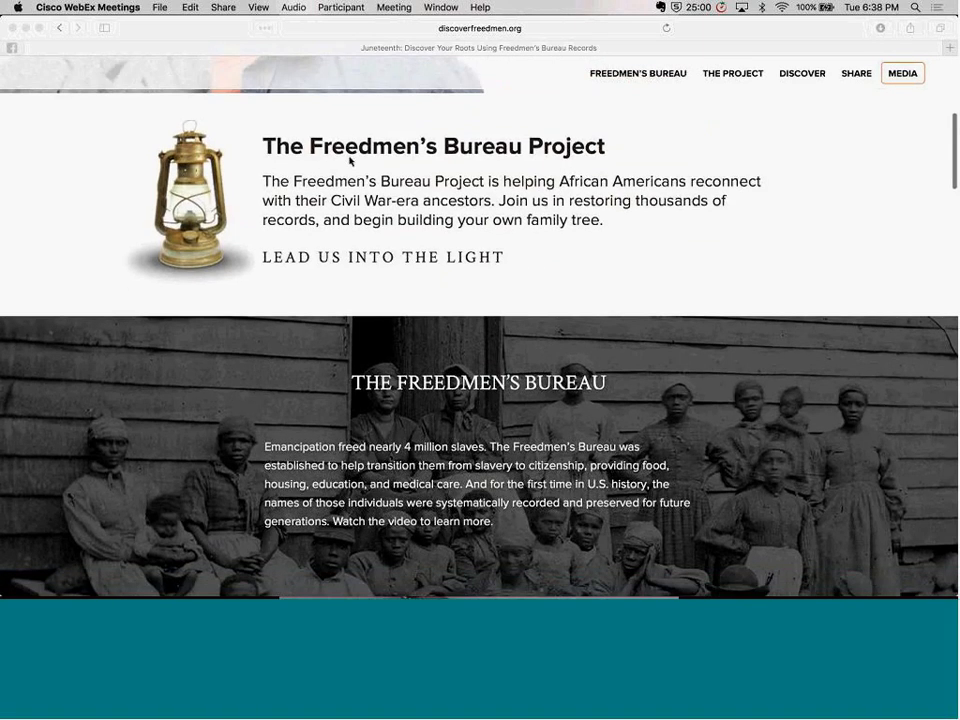
scroll(349, 160, "down", 2)
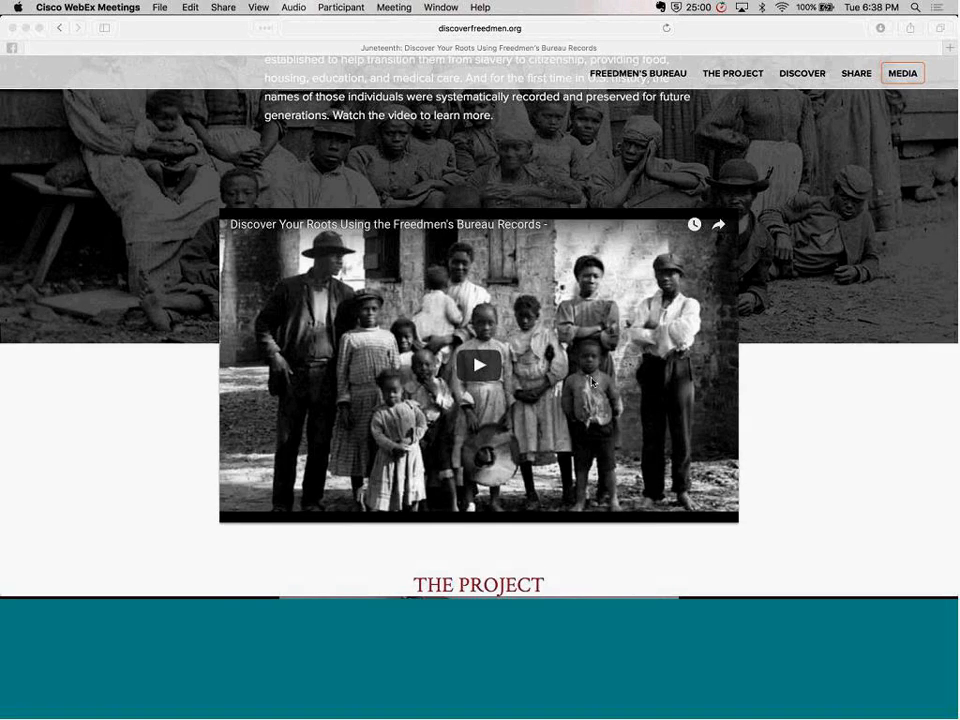
scroll(600, 200, "up", 5)
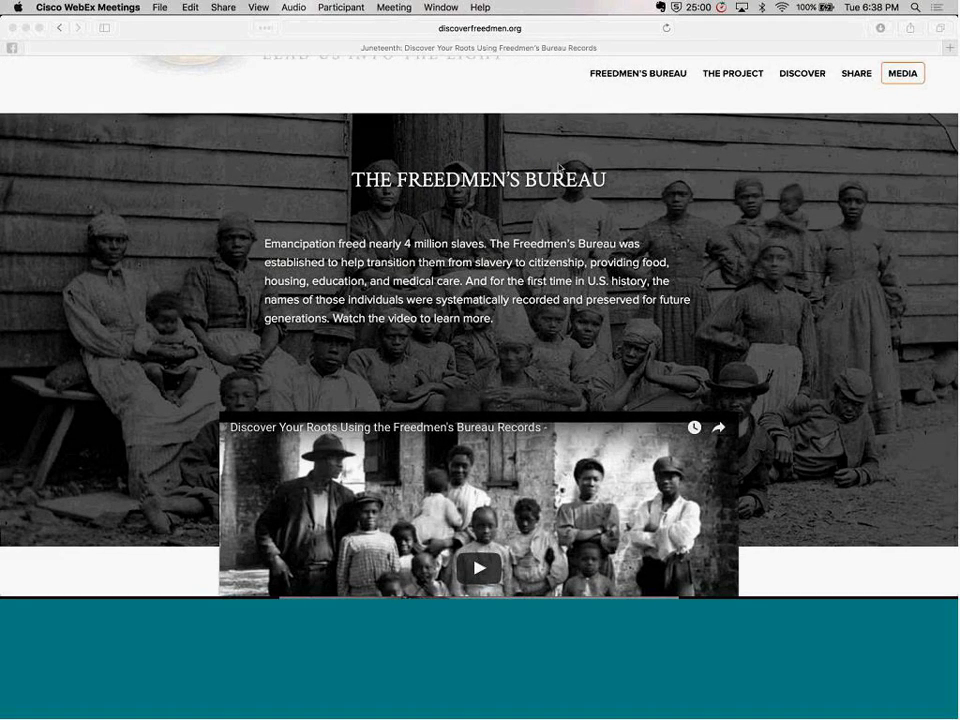
scroll(558, 168, "down", 5)
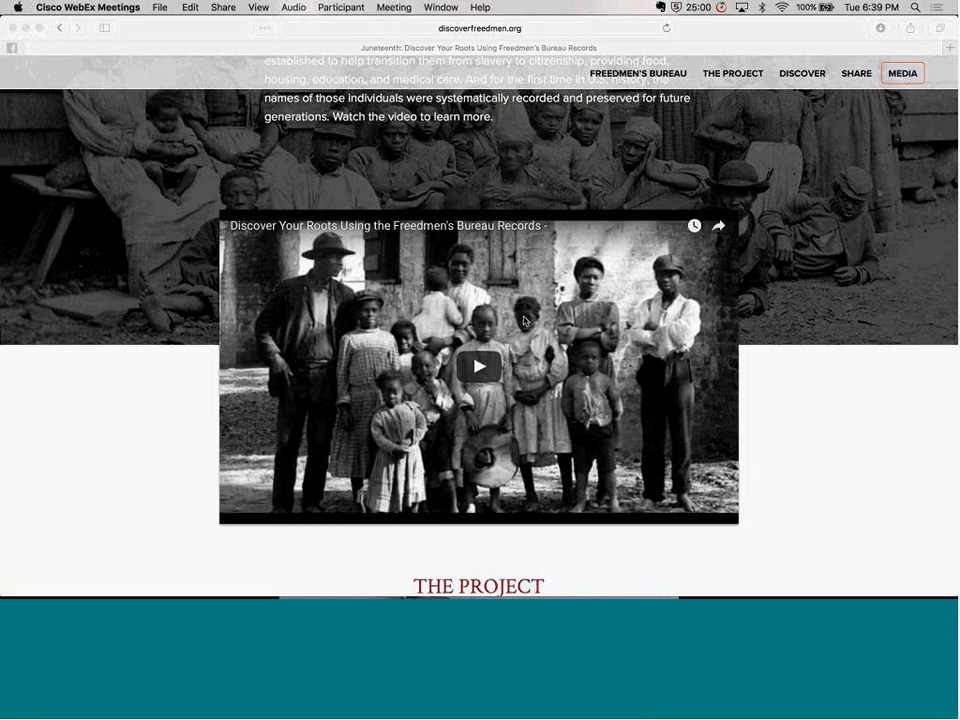
scroll(524, 320, "down", 3)
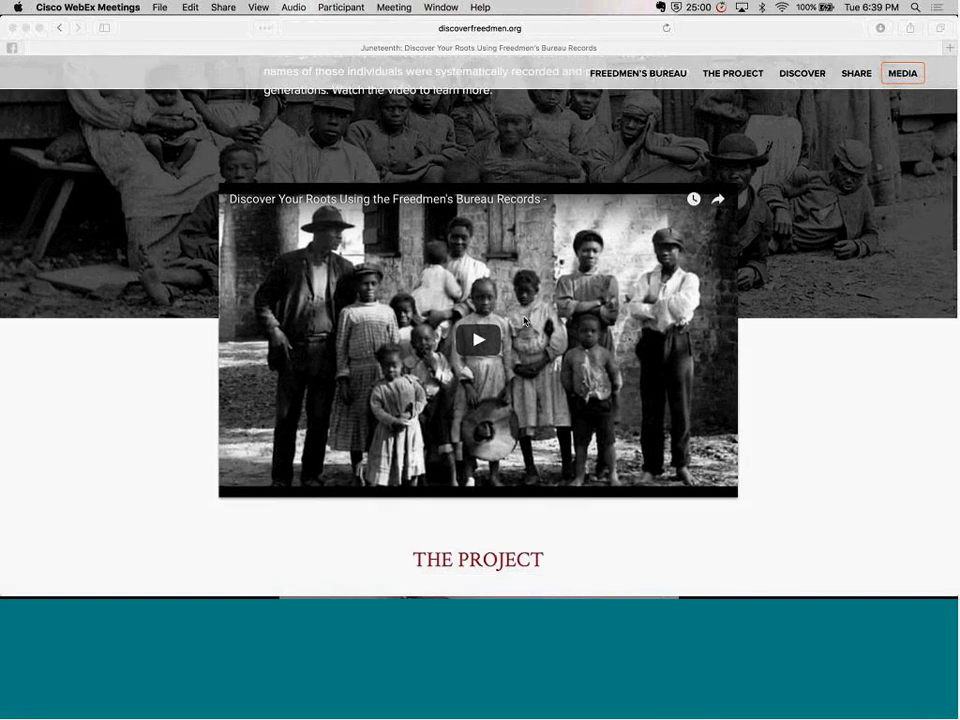
scroll(524, 320, "down", 8)
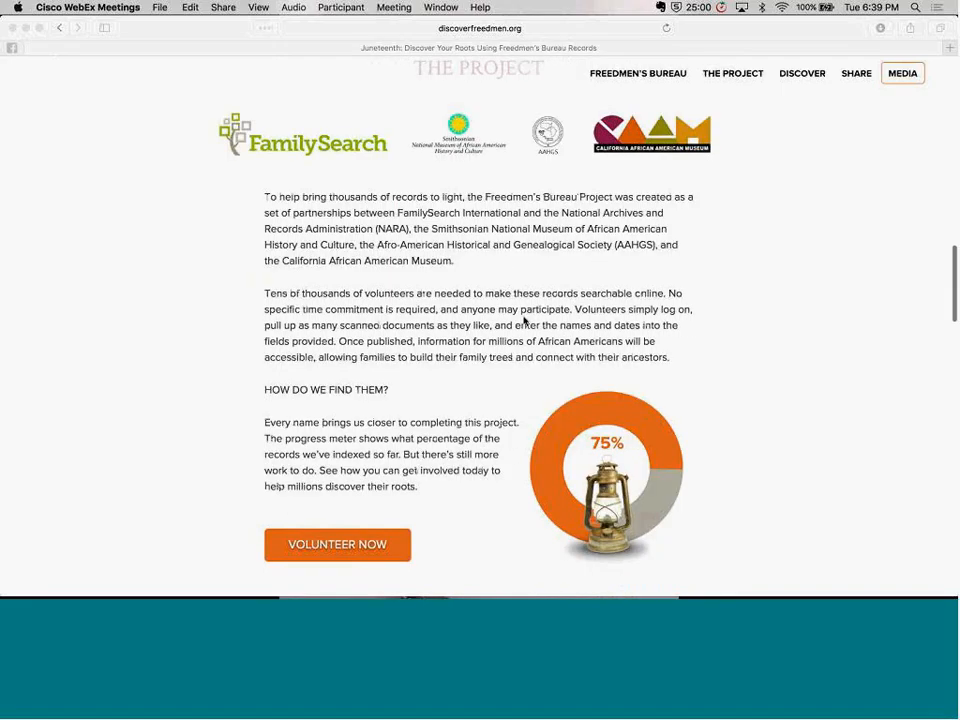
scroll(524, 320, "up", 1)
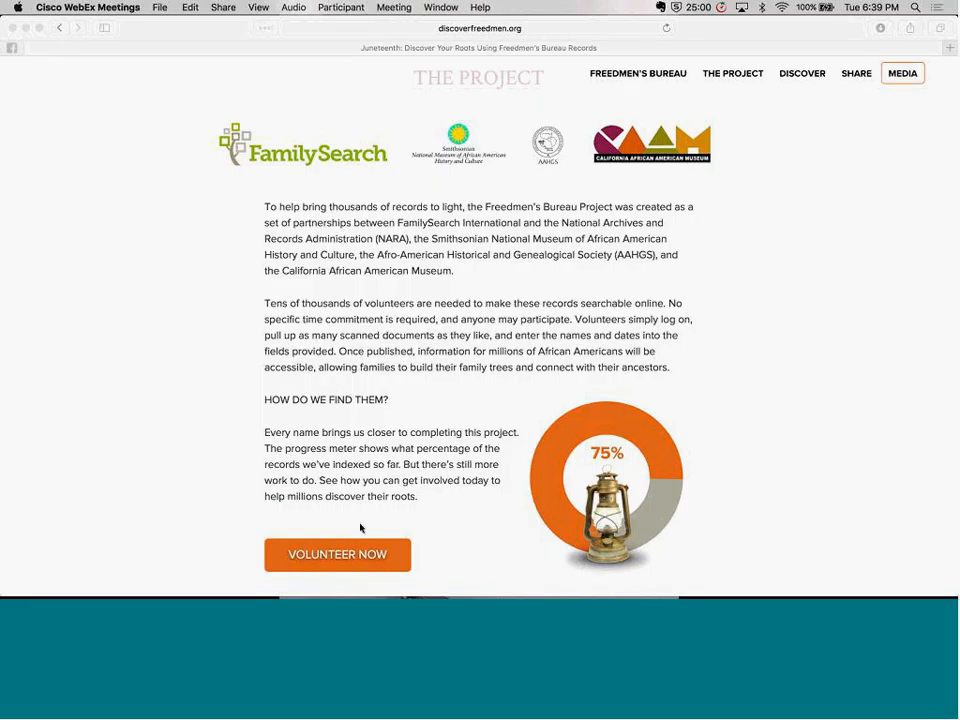
Open the volunteer instructions for indexing the Freedmen's Bureau records and follow the Get Started link for installing the indexing program
left_click(338, 557)
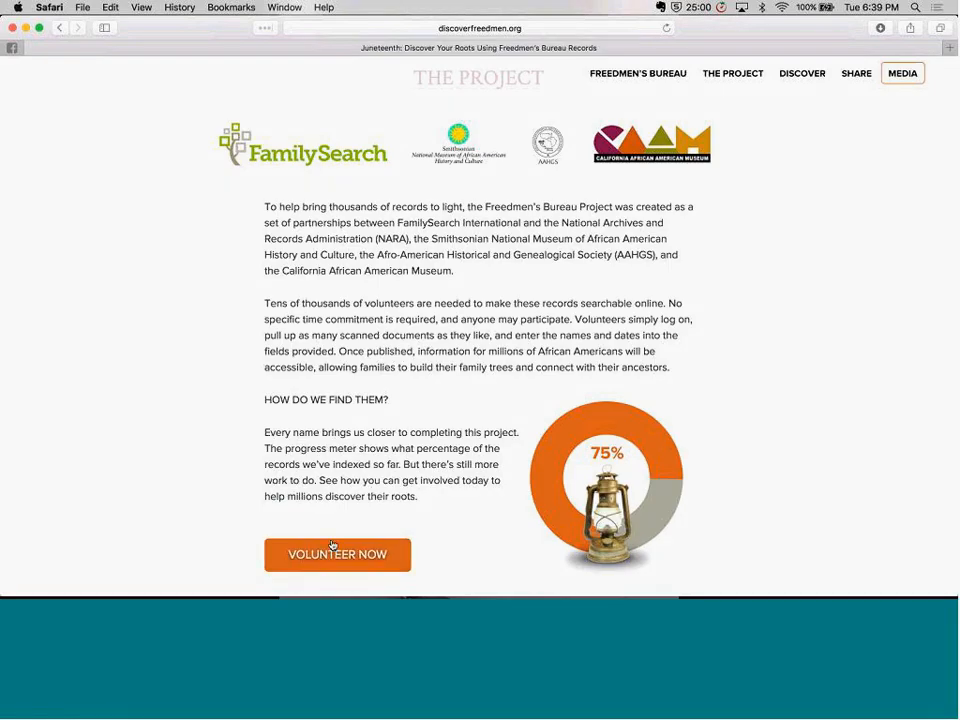
left_click(332, 553)
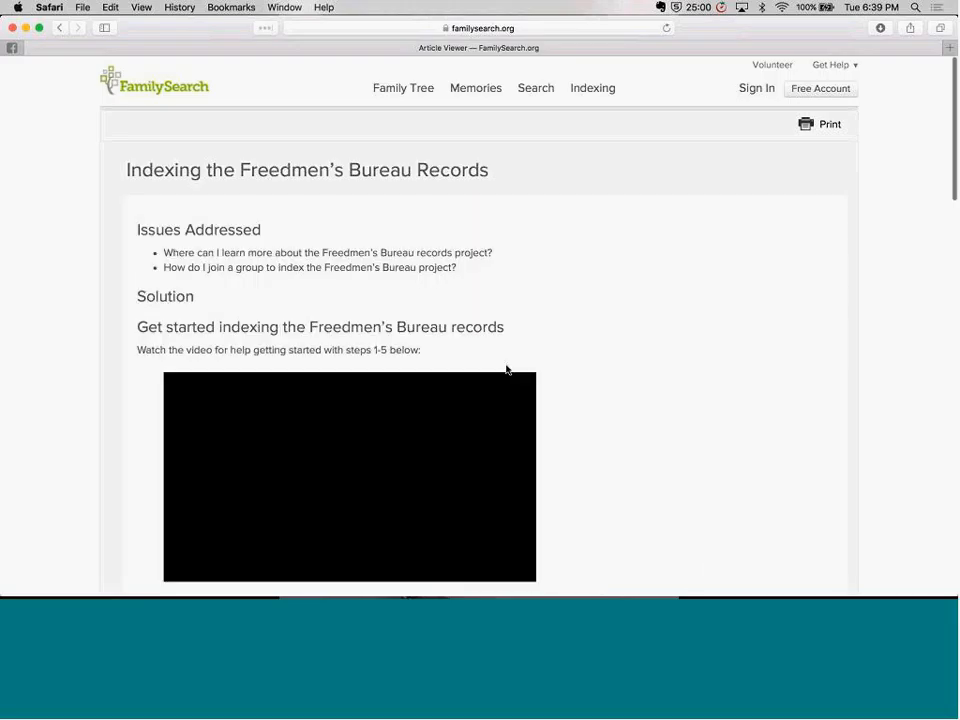
scroll(506, 369, "down", 2)
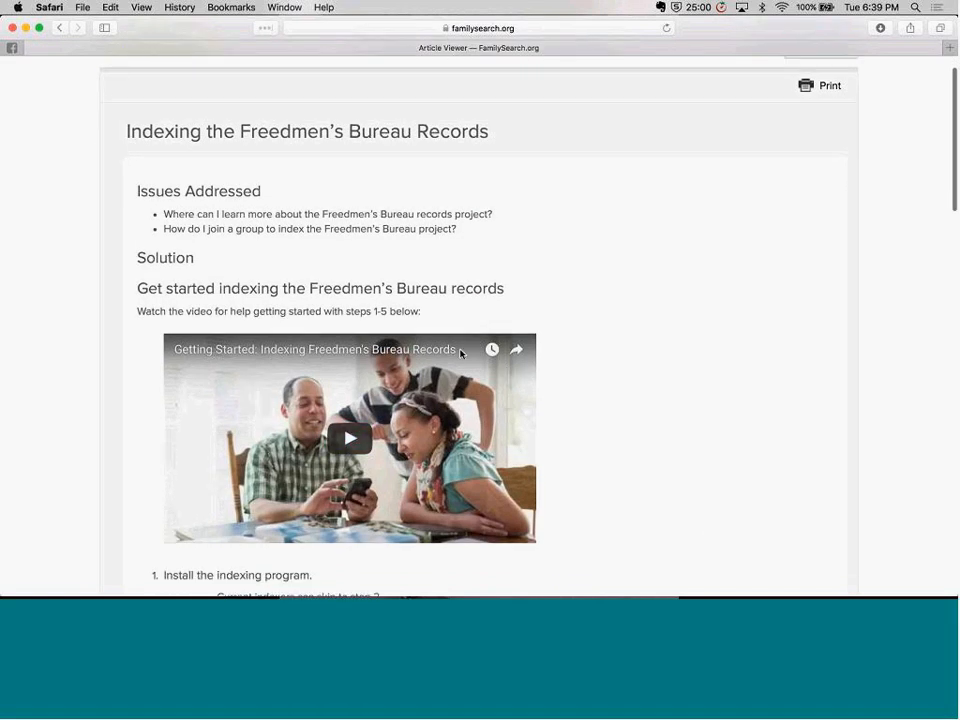
scroll(430, 240, "down", 3)
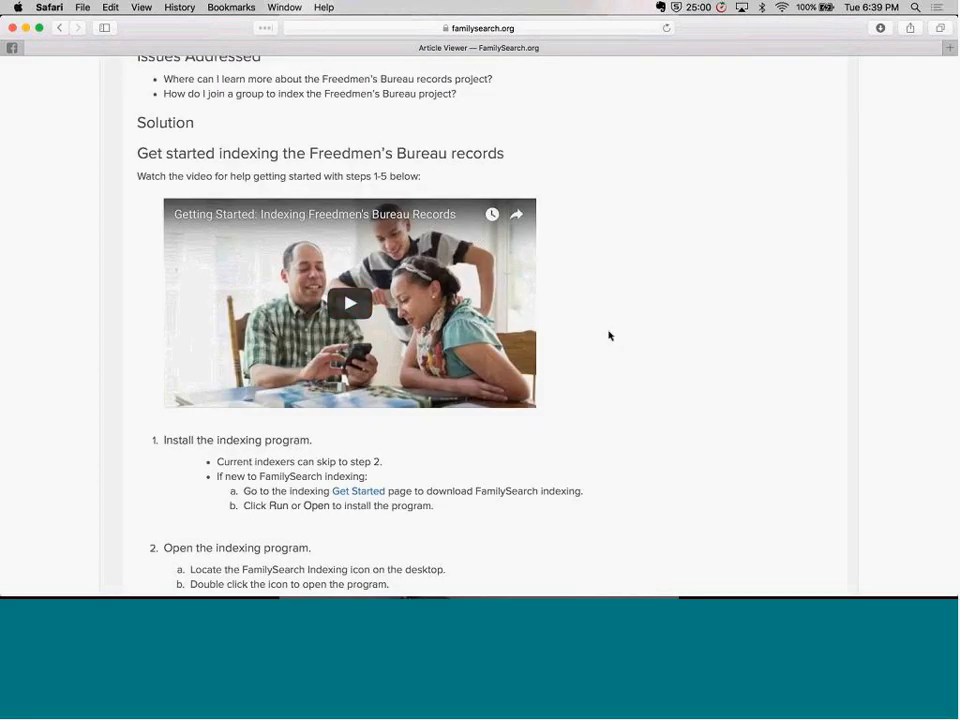
scroll(609, 336, "down", 5)
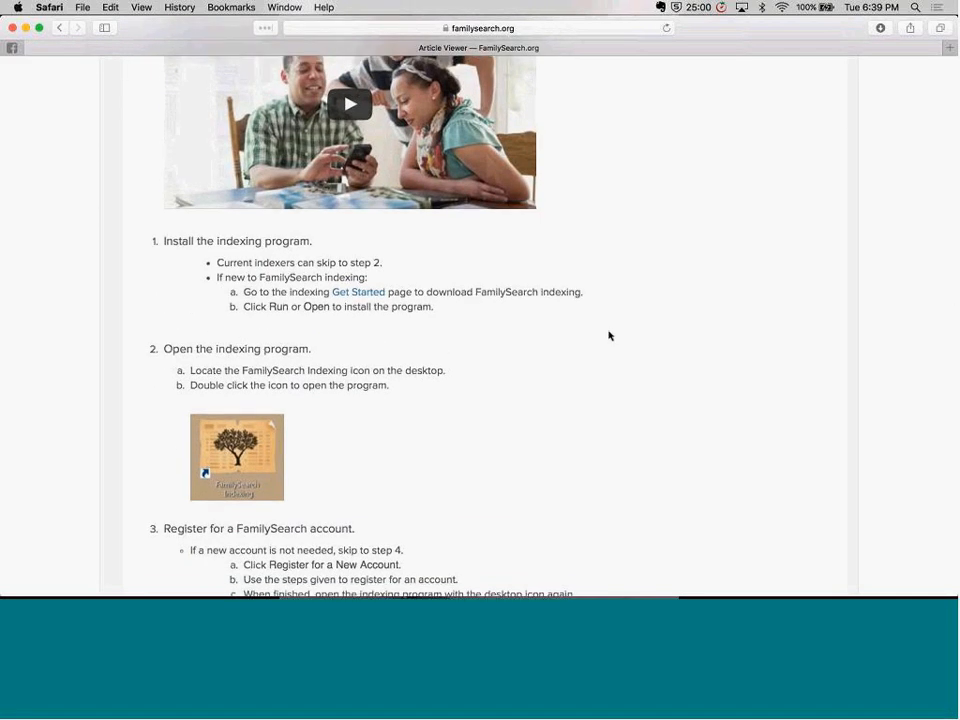
left_click(351, 294)
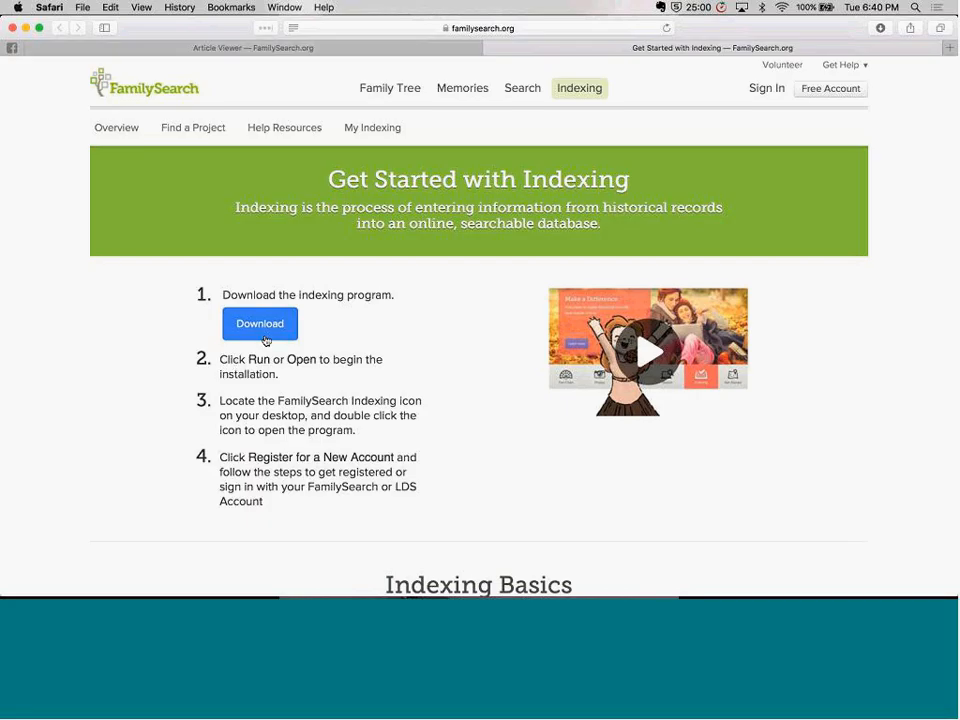
Close the Get Started page, review the instructions on signing in and joining a group, and switch to the FamilySearch Indexing program
left_click(490, 48)
scroll(336, 328, "down", 10)
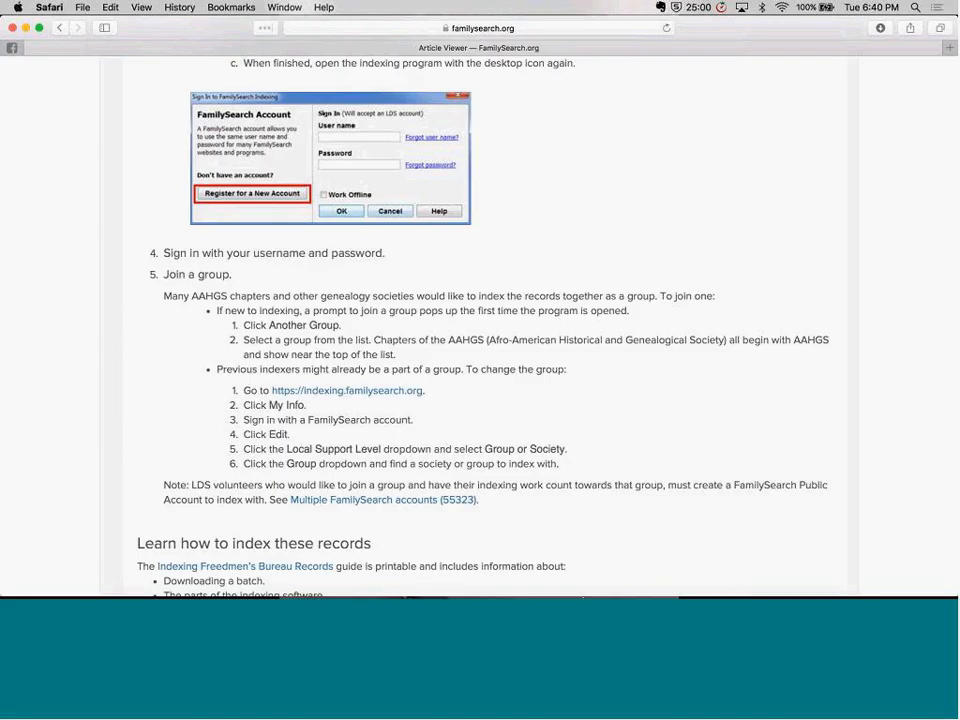
mouse_move(704, 590)
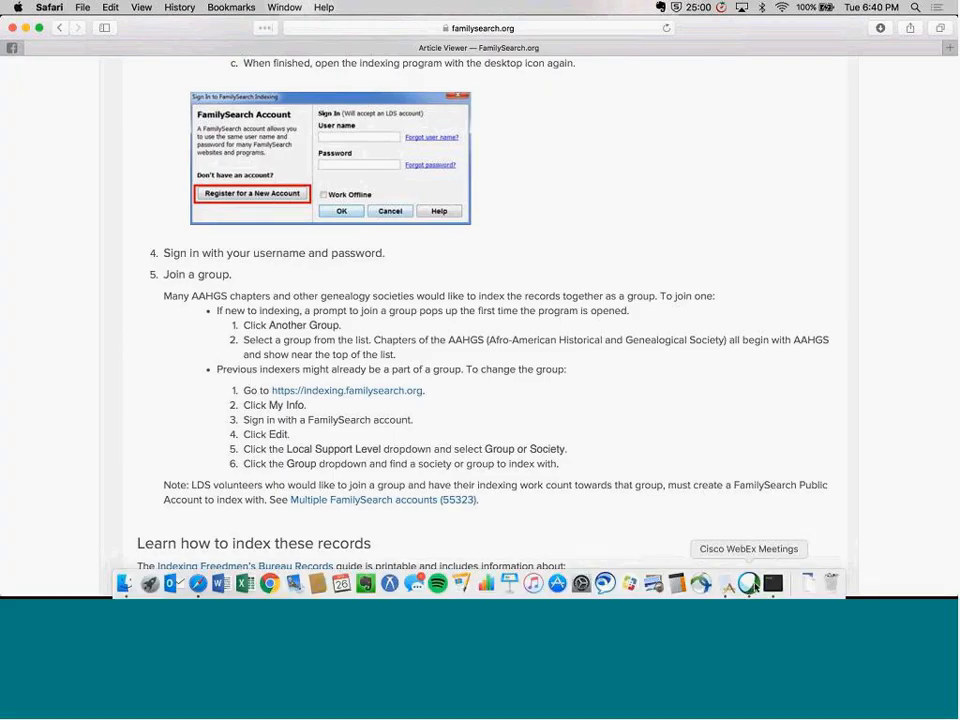
left_click(772, 583)
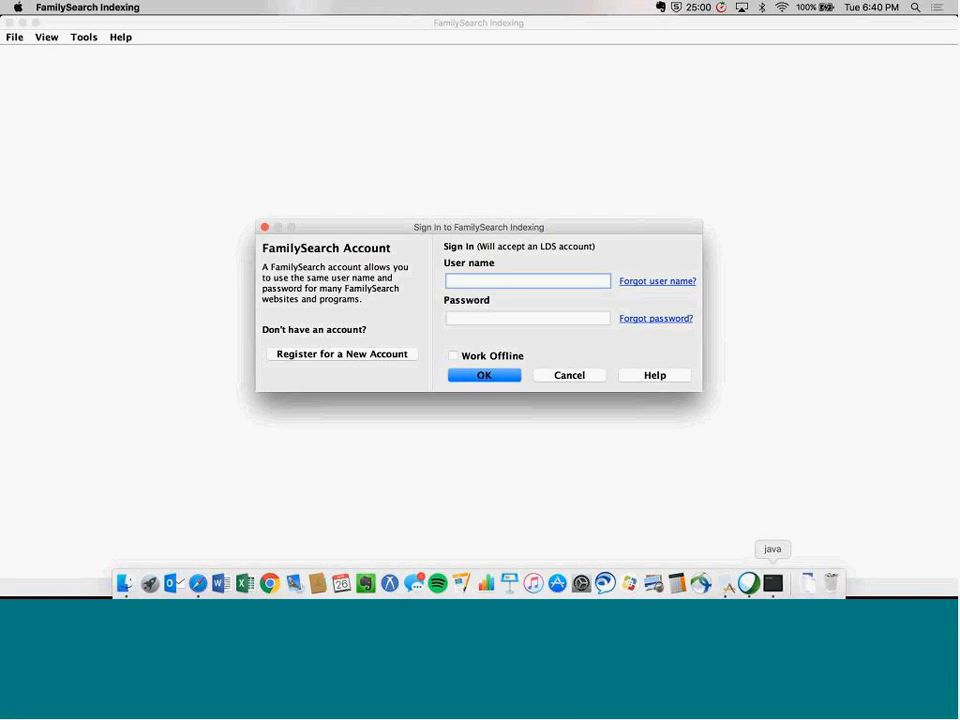
Open the new account registration form from the sign-in dialog, look through all its fields, and close it
left_click(338, 356)
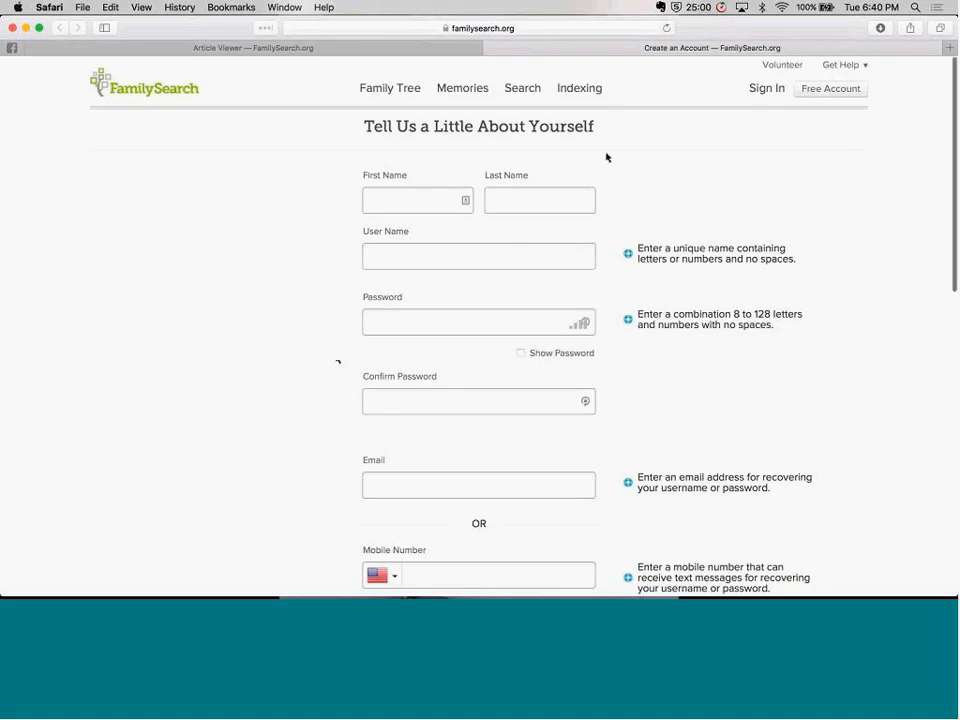
scroll(606, 157, "down", 2)
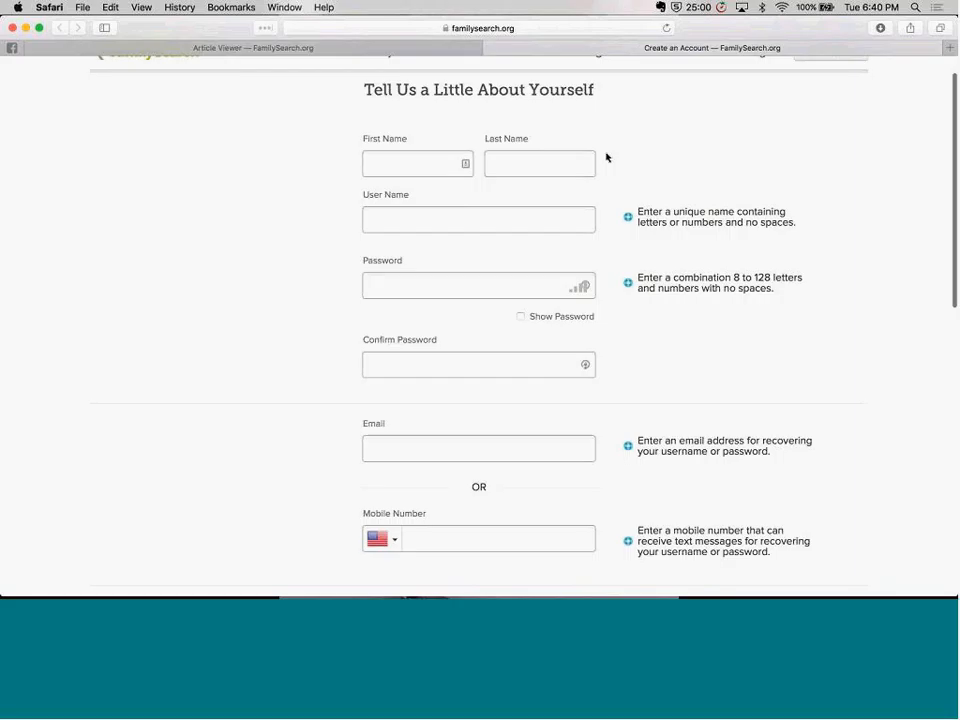
scroll(606, 157, "down", 10)
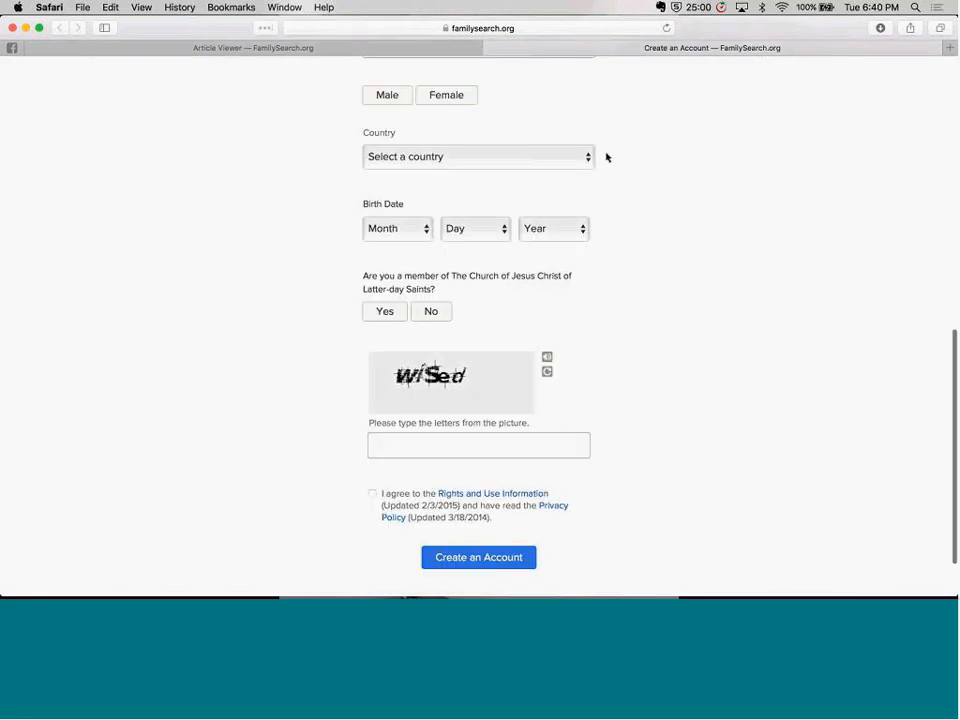
scroll(606, 157, "down", 2)
scroll(606, 157, "up", 15)
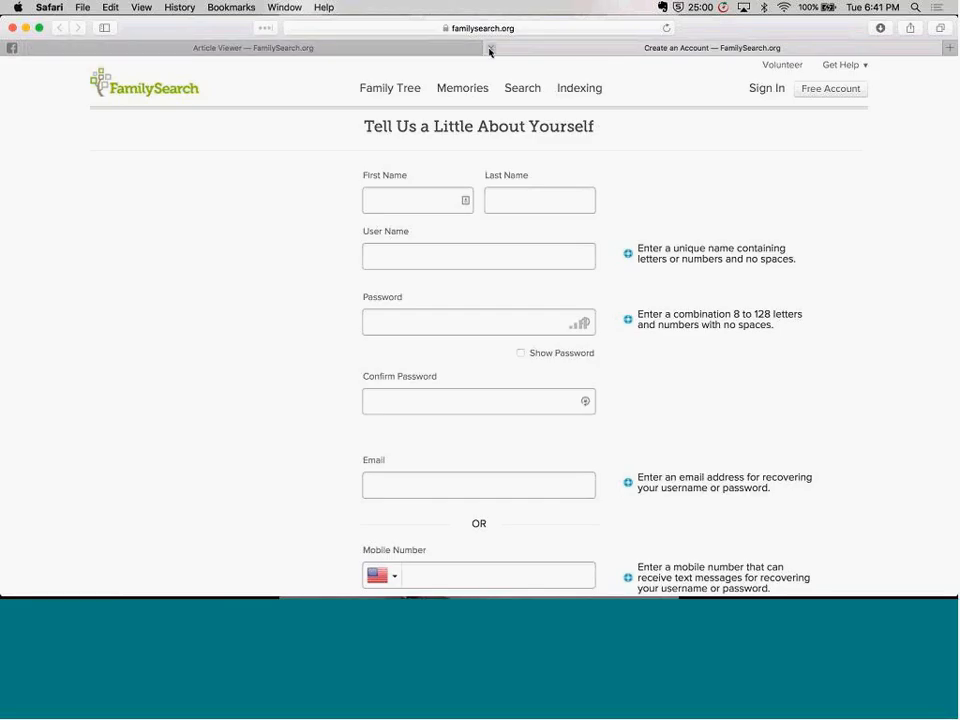
left_click(490, 48)
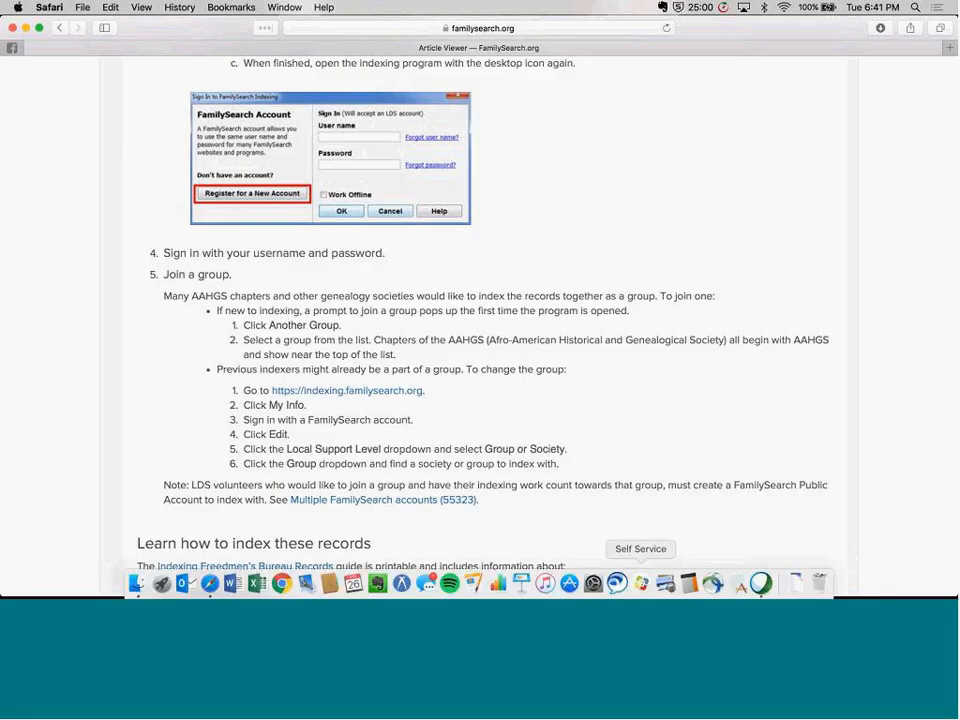
Switch to FamilySearch Indexing, sign in with the account user name and password, and dismiss the tip of the day
left_click(737, 586)
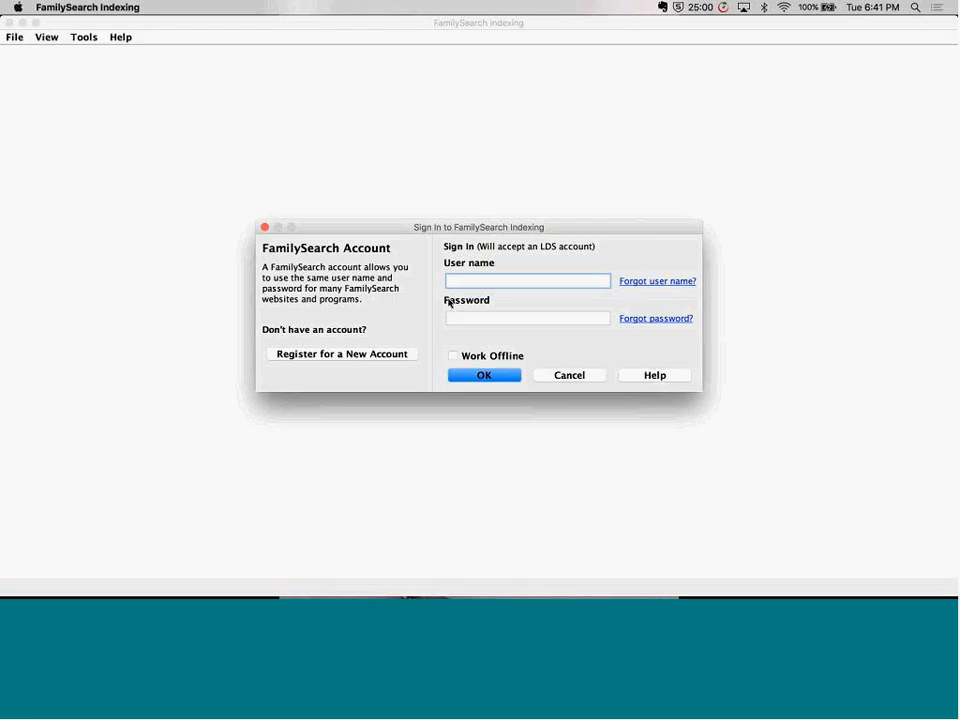
type("discoverfree")
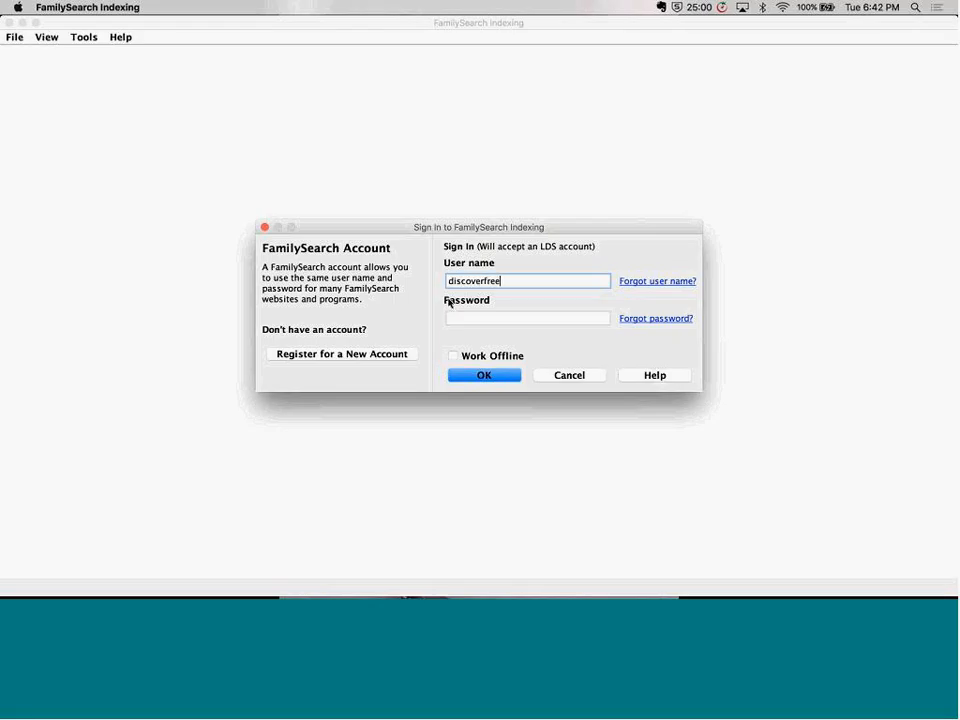
type("dmen")
key("Tab")
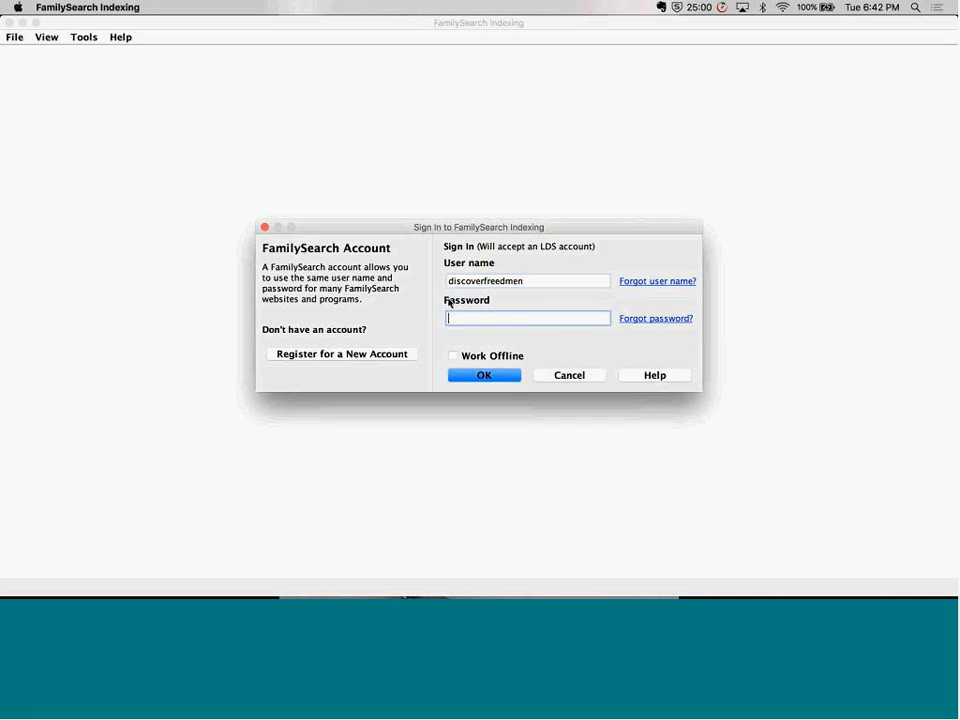
type("•••••••••")
key("Return")
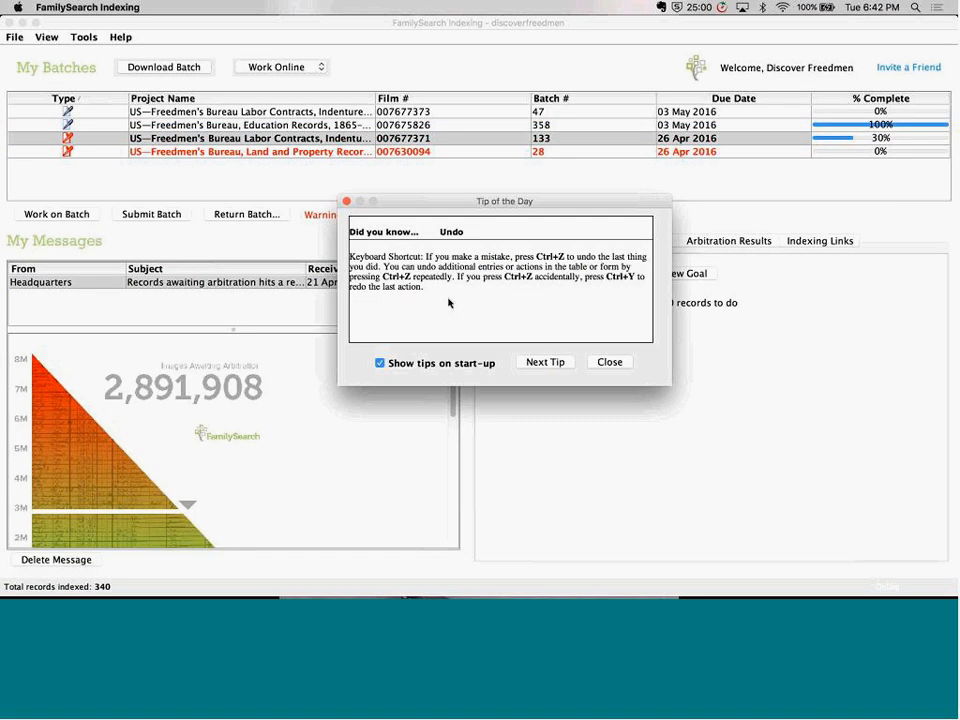
left_click(605, 362)
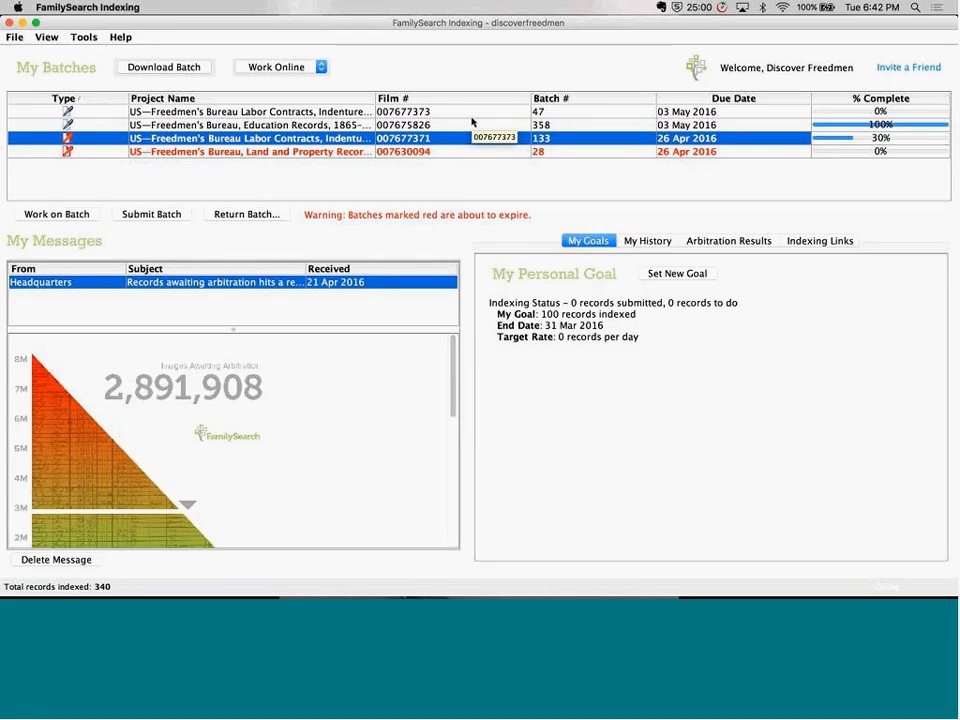
Check the online and offline work modes and examine the due dates of the batches in My Batches
left_click(320, 67)
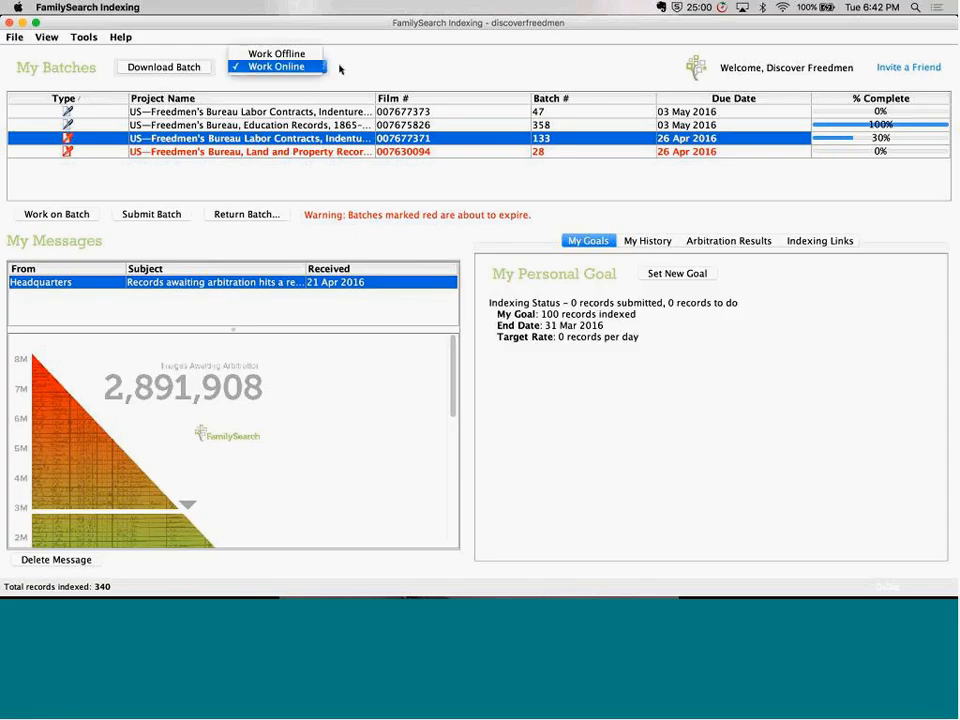
left_click(340, 69)
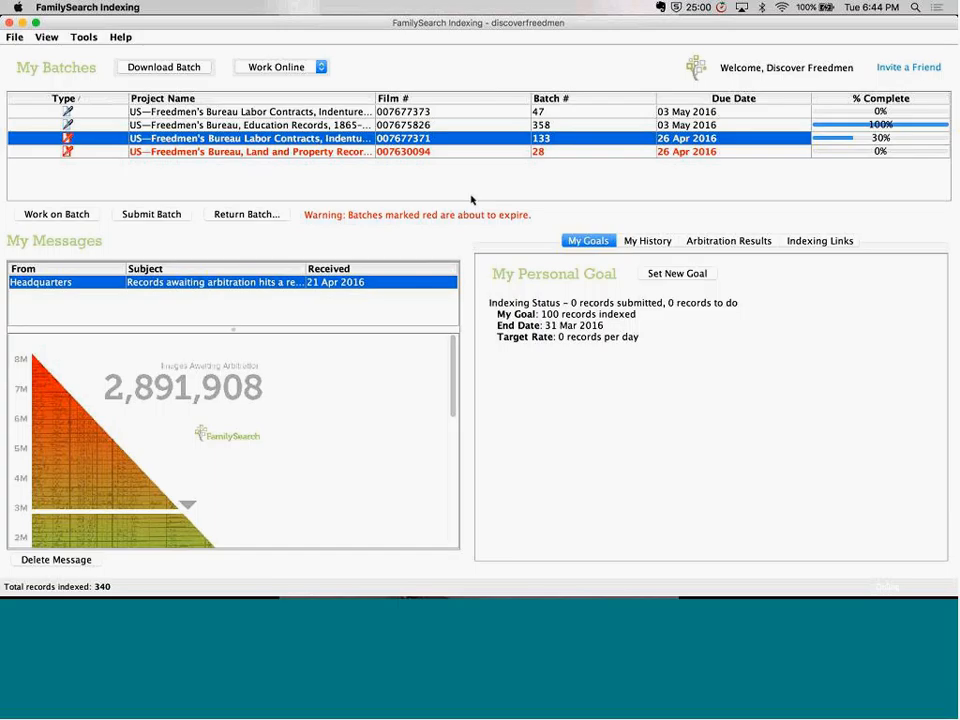
left_click(707, 154)
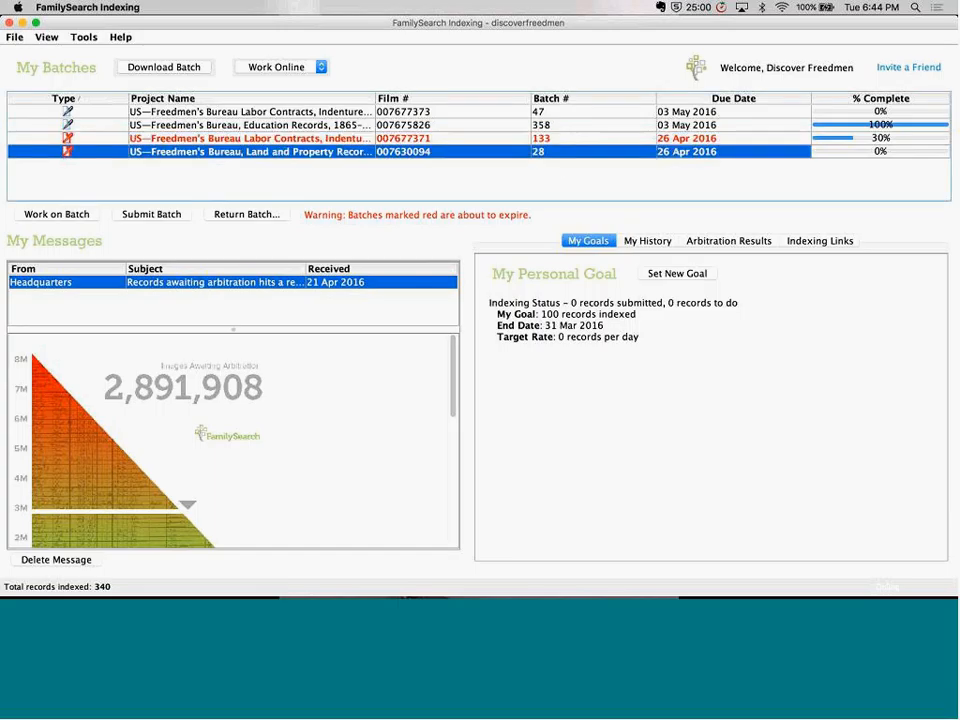
left_click(701, 141)
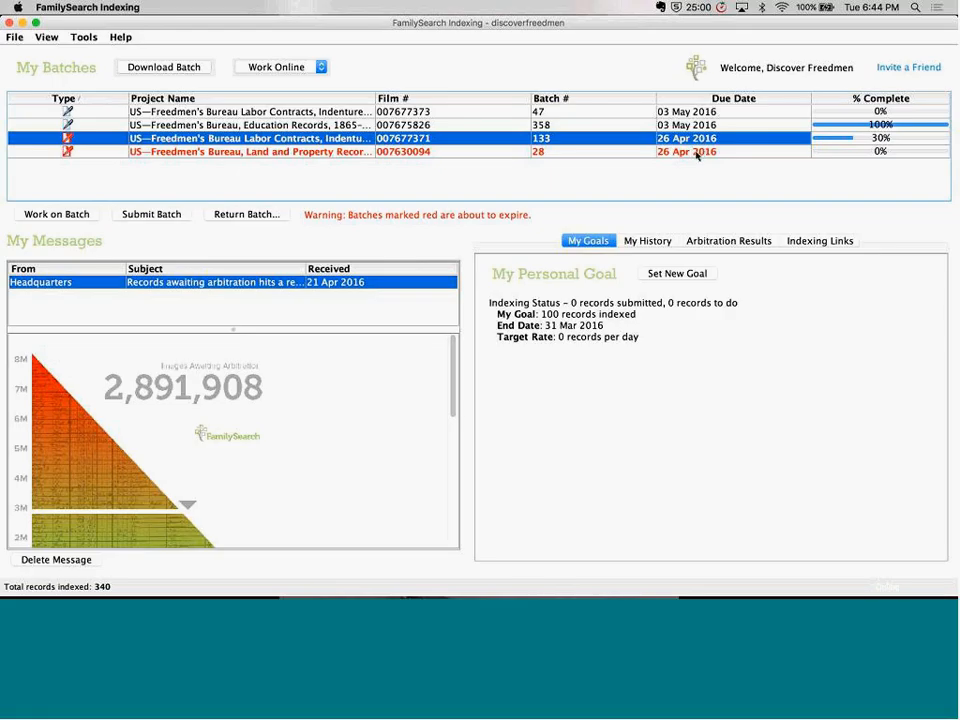
left_click(697, 153)
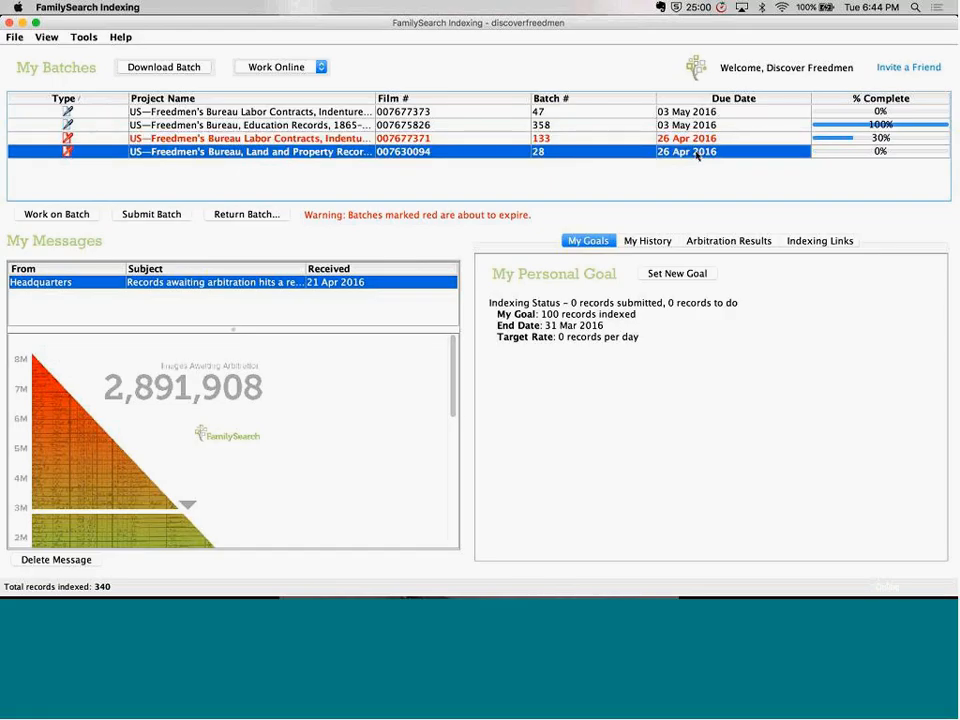
left_click(697, 141)
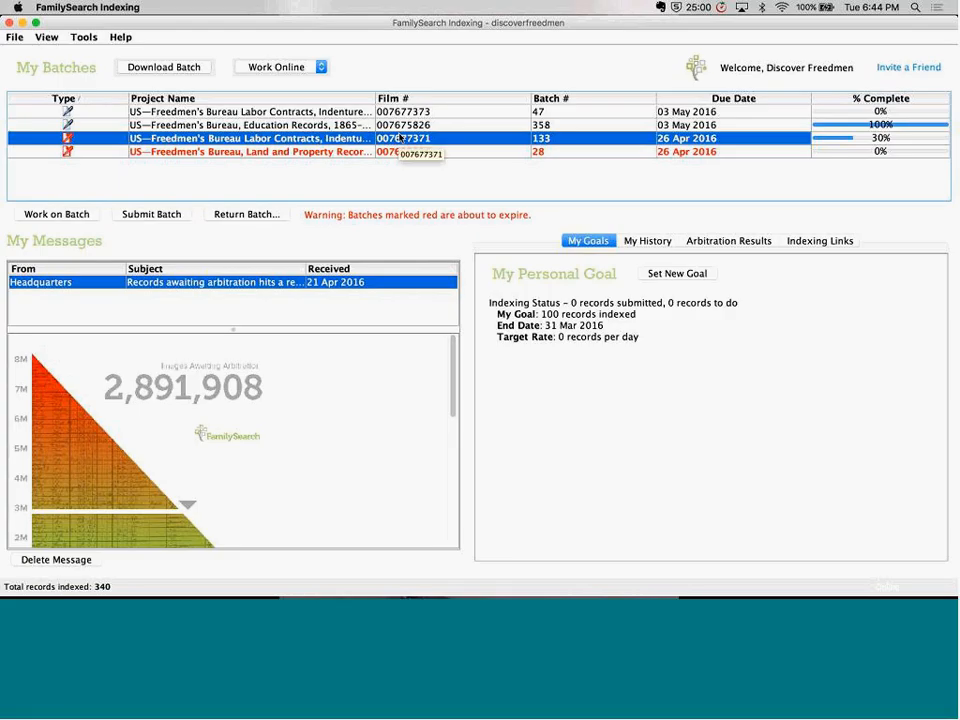
left_click(150, 112)
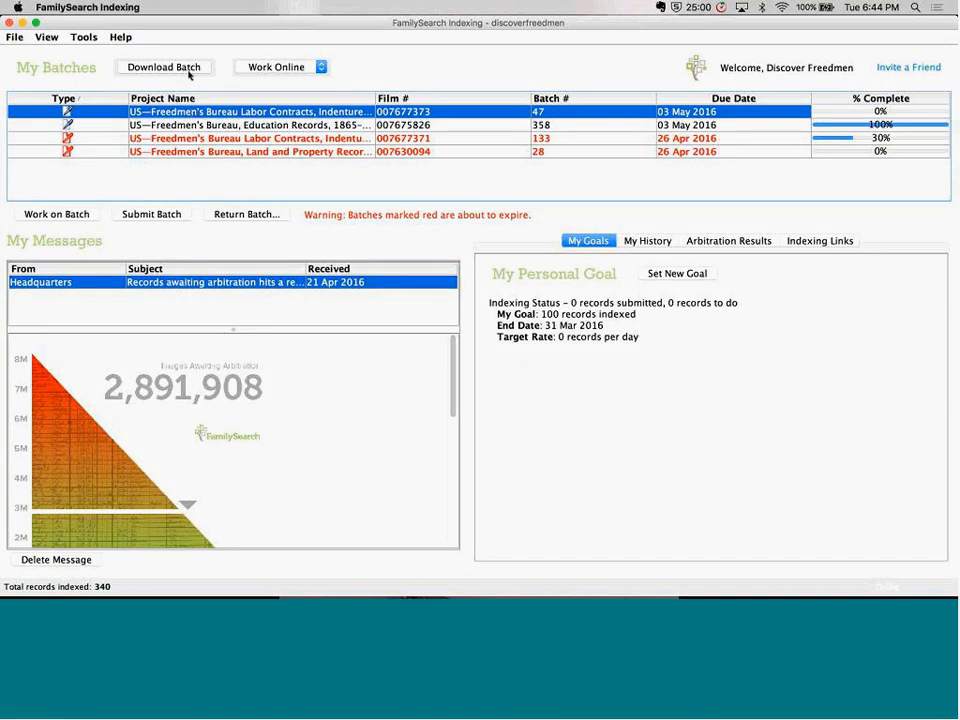
Open the batch download list, select the Freedmen's Bureau Labor Contracts project, and shrink the dialog and move it over the batch area
left_click(184, 69)
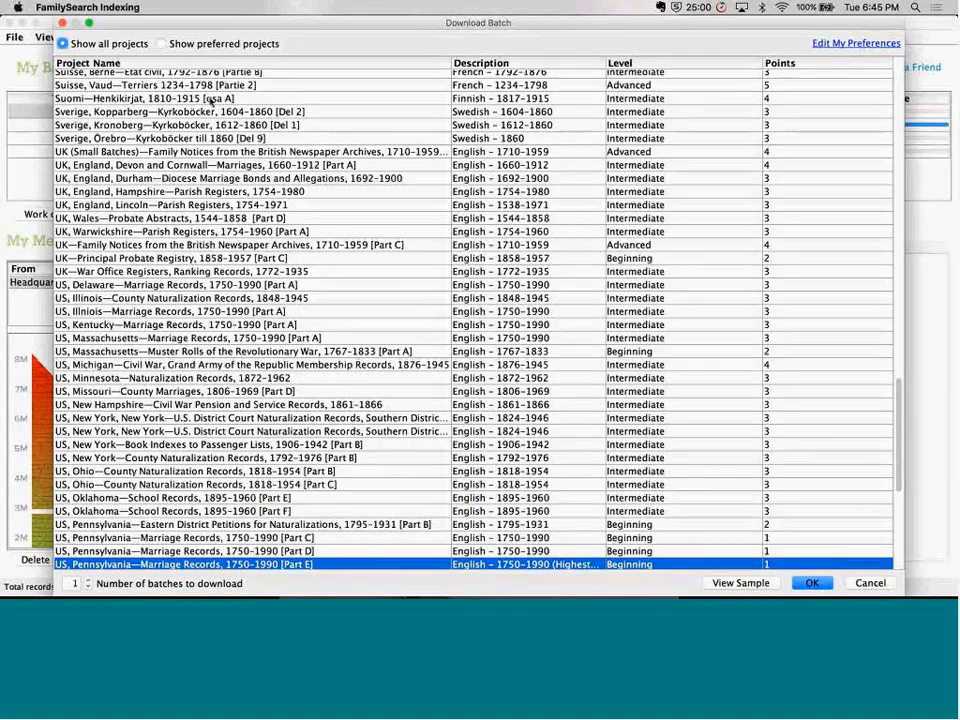
scroll(243, 366, "down", 5)
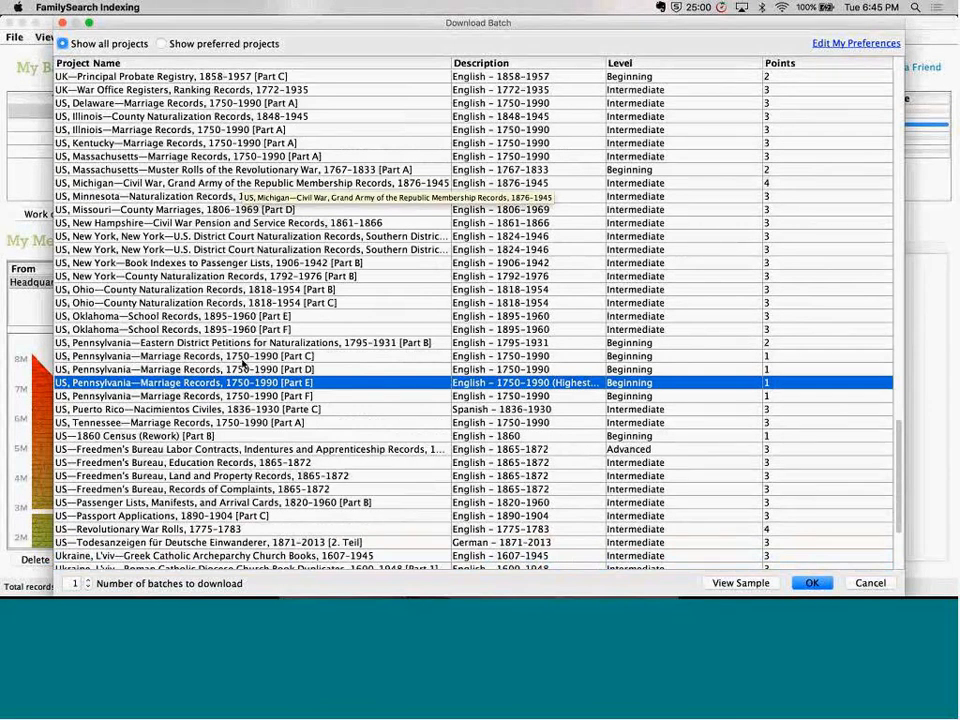
scroll(243, 366, "down", 1)
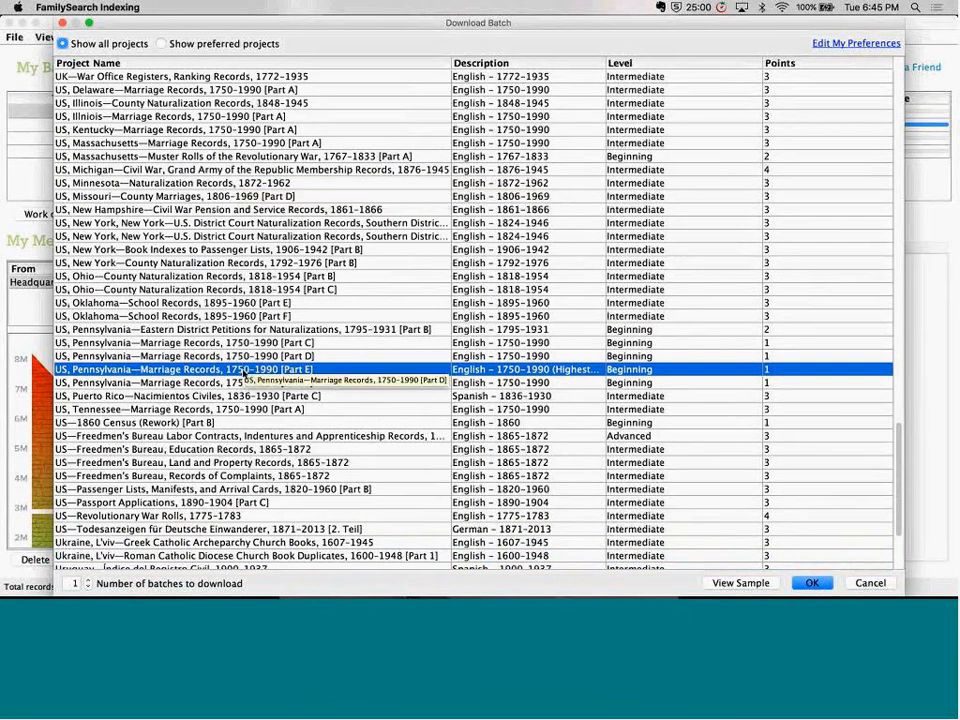
left_click(250, 436)
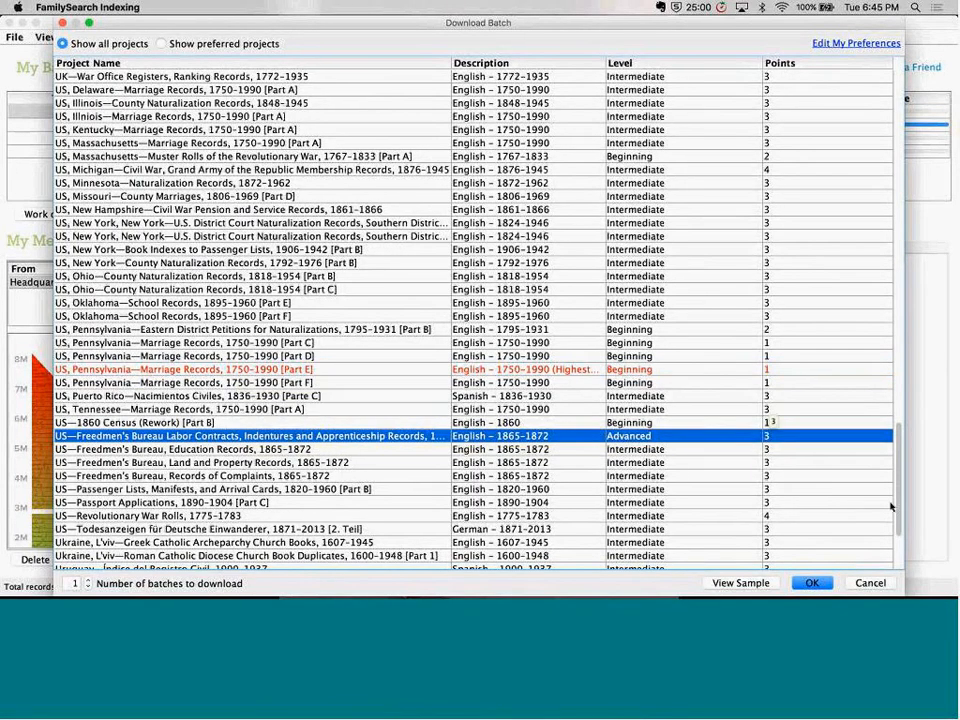
left_click_drag(898, 595, 671, 157)
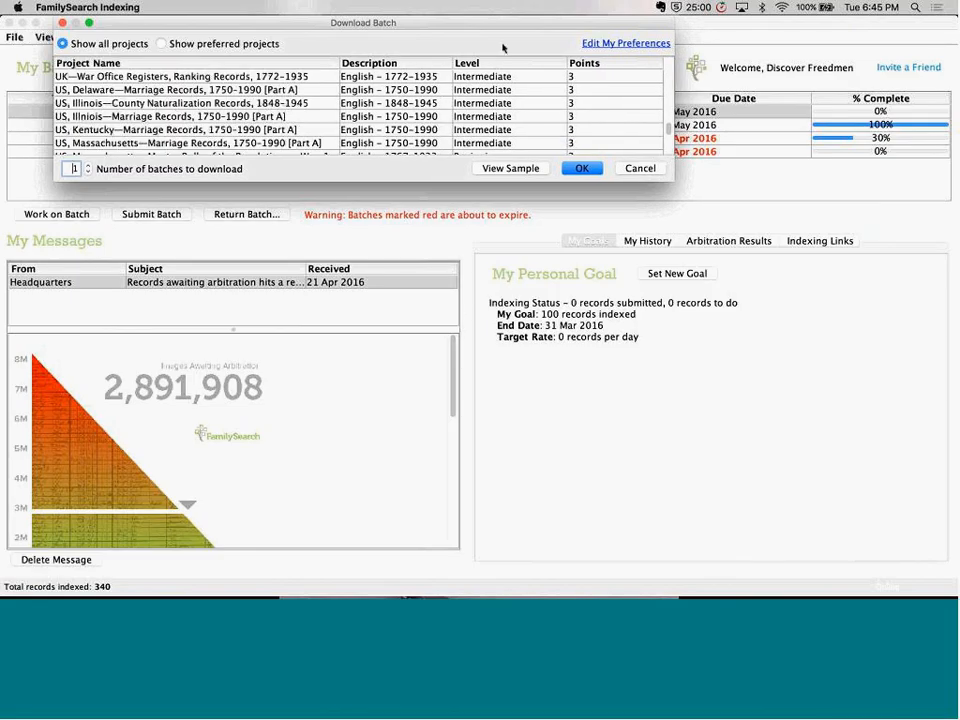
left_click_drag(502, 28, 603, 170)
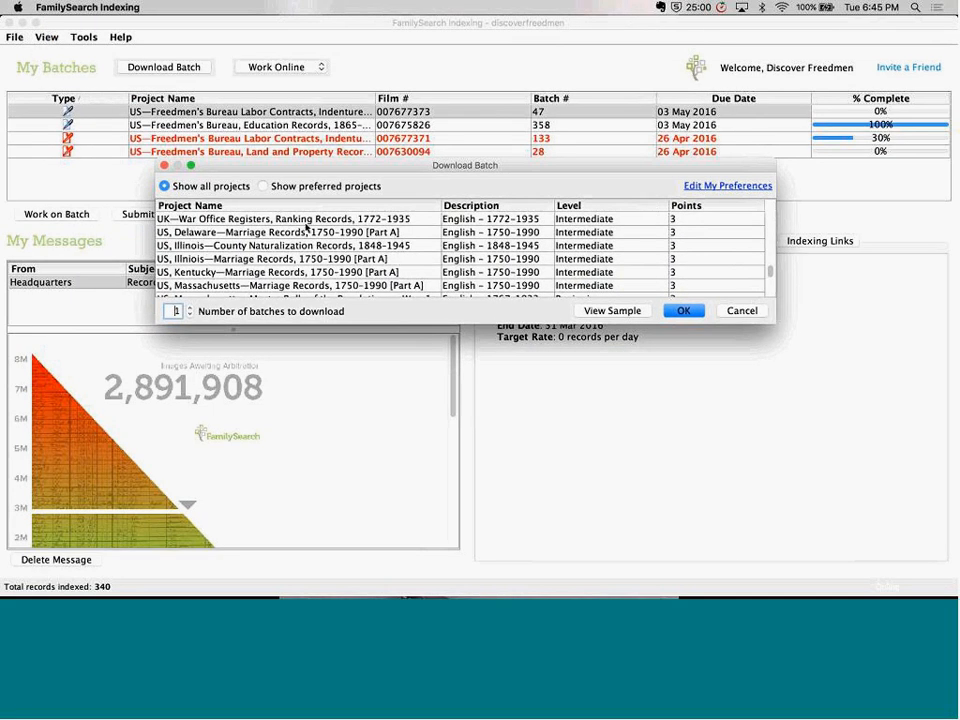
Filter the download list to preferred projects, look through them, and return to showing all projects
left_click(263, 186)
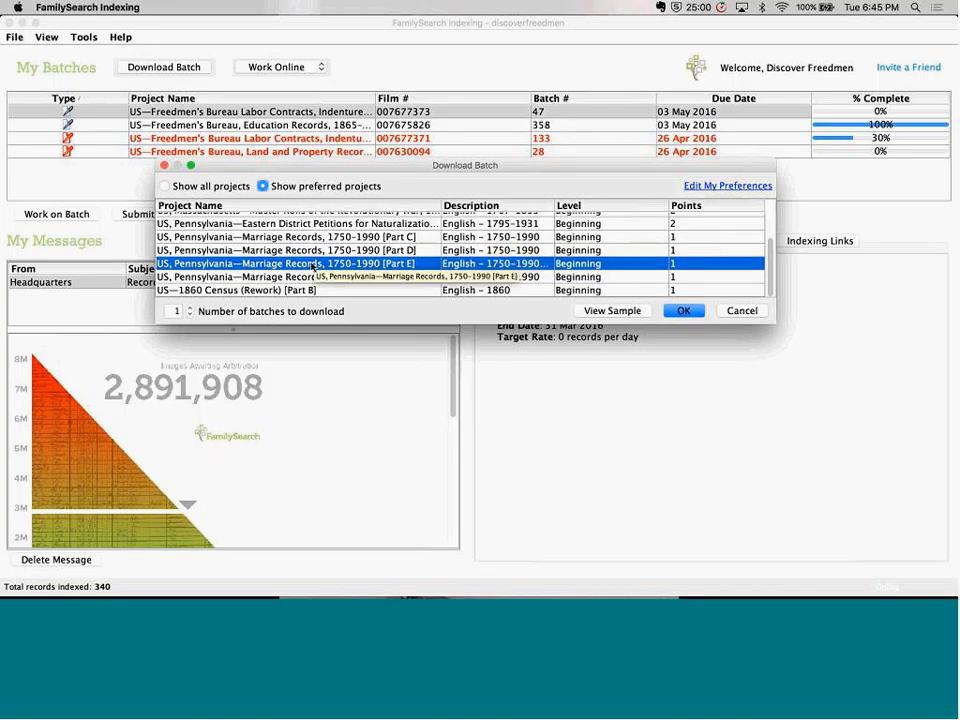
scroll(298, 278, "up", 3)
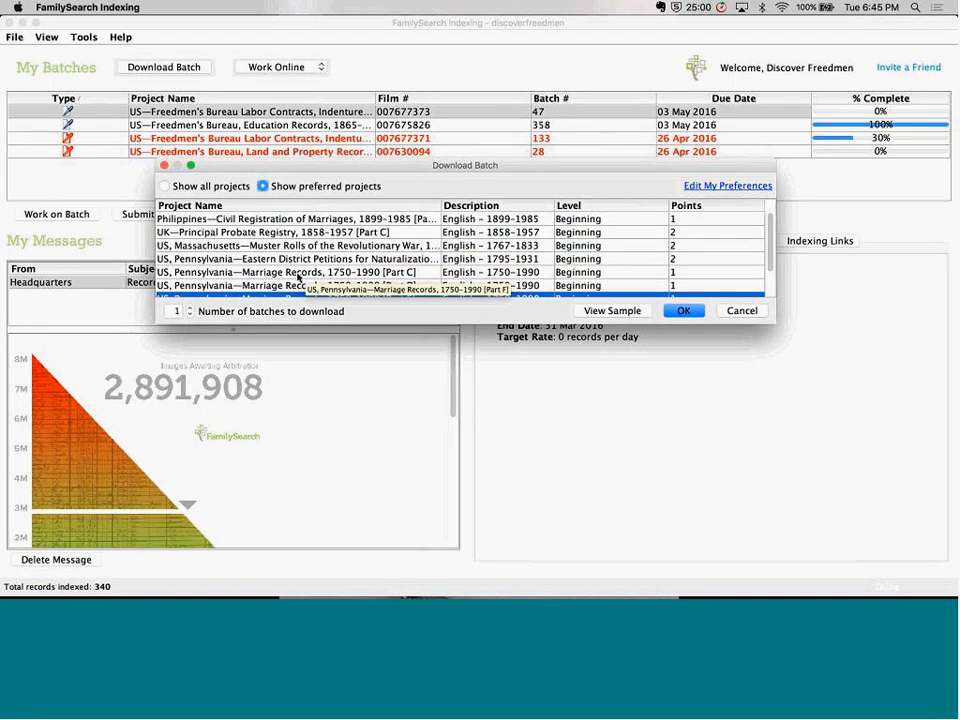
scroll(298, 278, "down", 3)
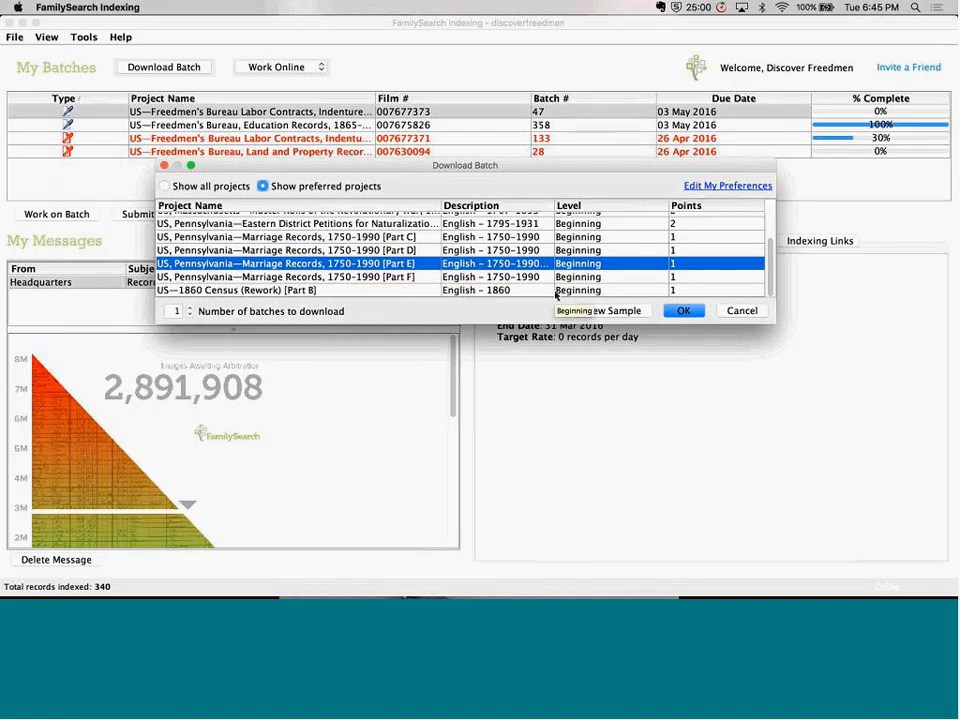
left_click(165, 187)
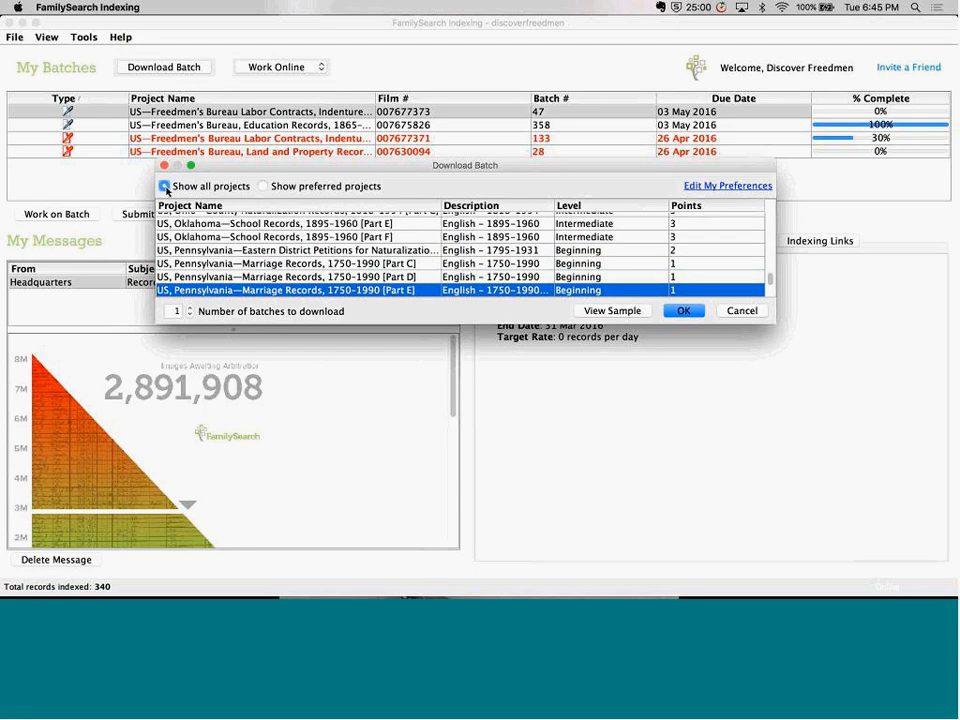
Download a batch of US—Freedmen's Bureau Labor Contracts, Indentures and Apprenticeship Records, 1865-1872 [Part B] and dismiss its project instructions
scroll(497, 254, "down", 5)
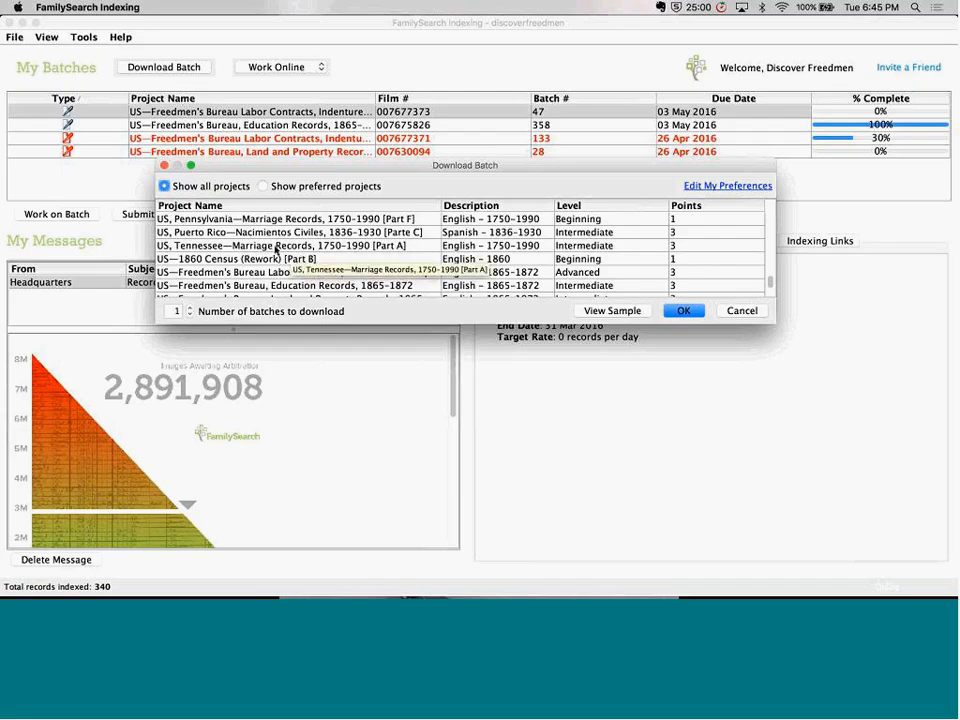
scroll(275, 249, "down", 5)
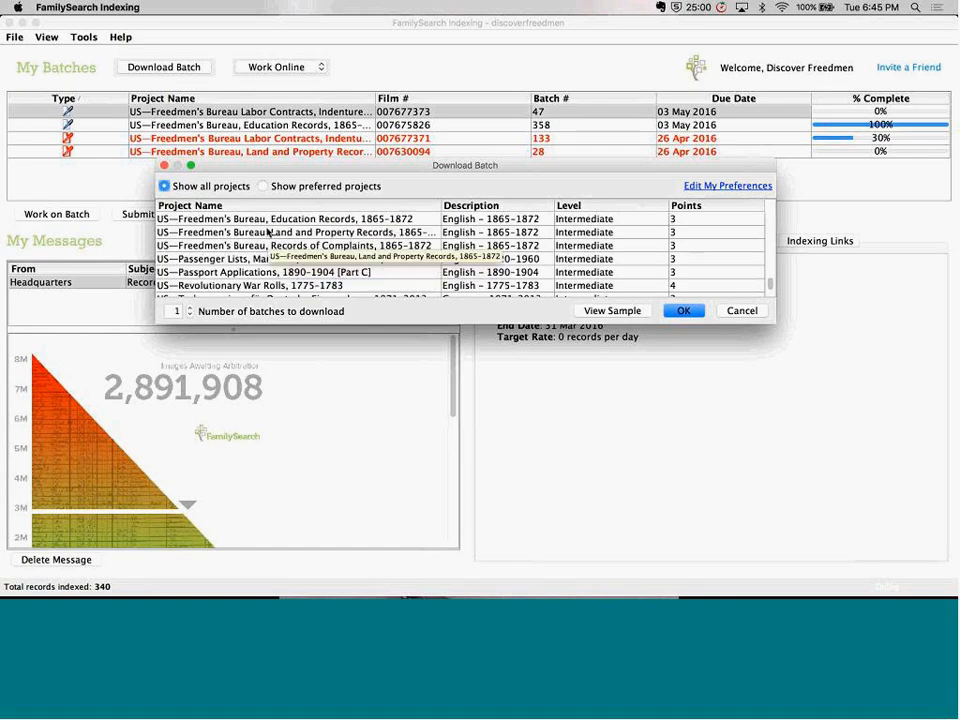
left_click(267, 222)
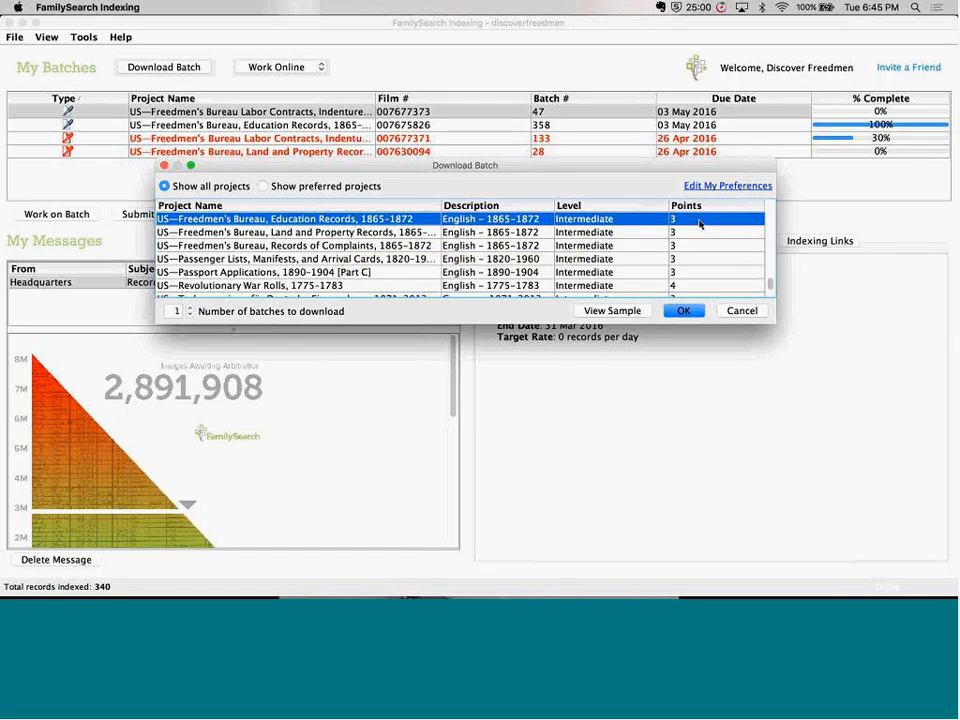
key("Up")
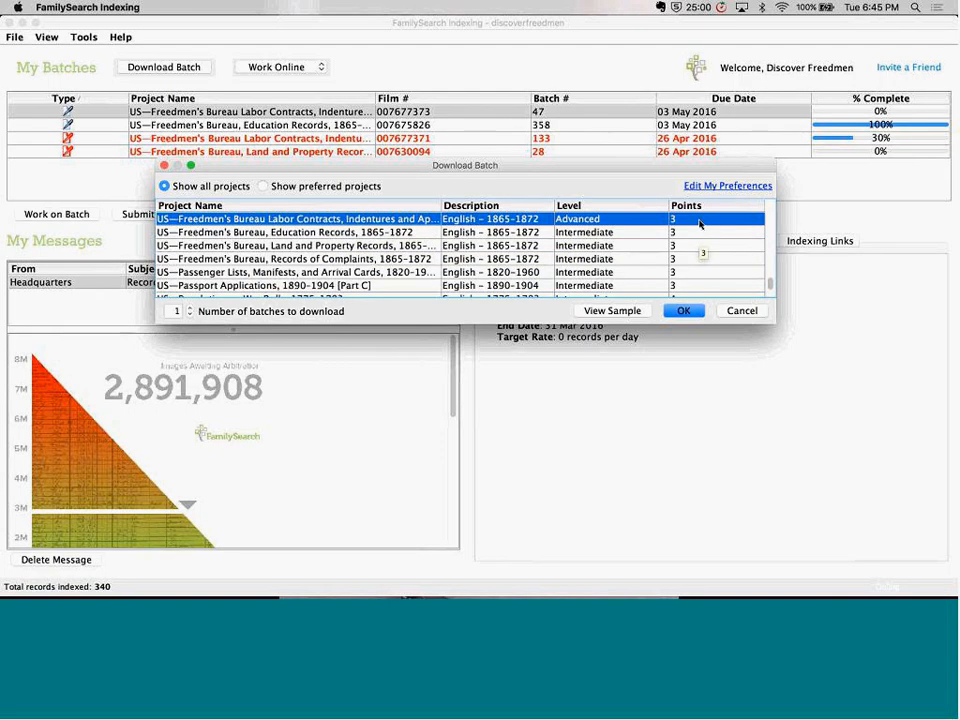
key("Up")
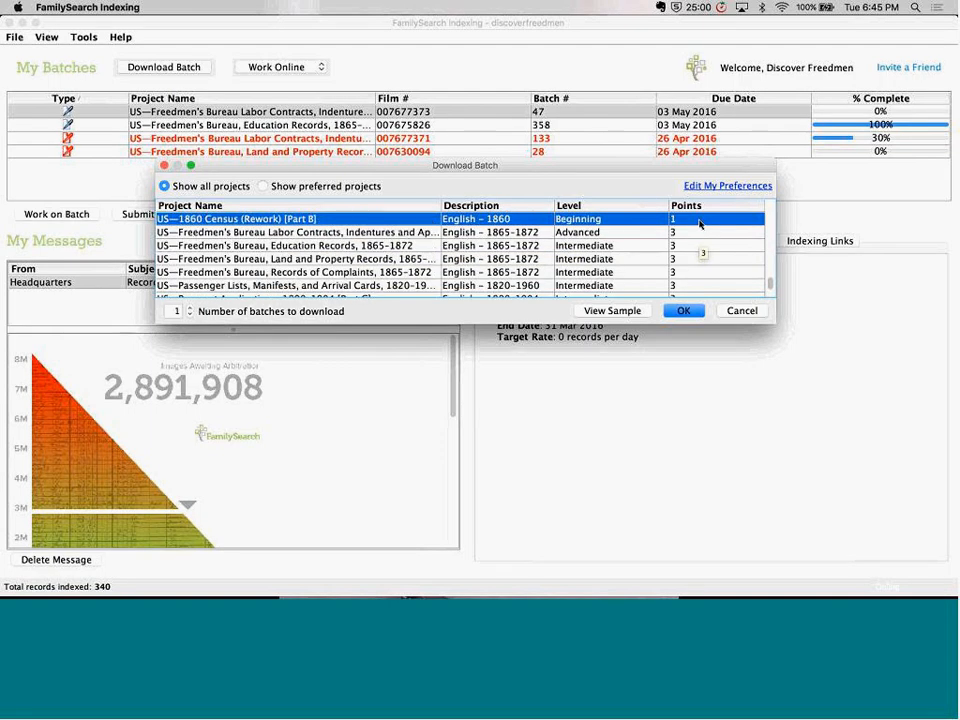
double_click(342, 236)
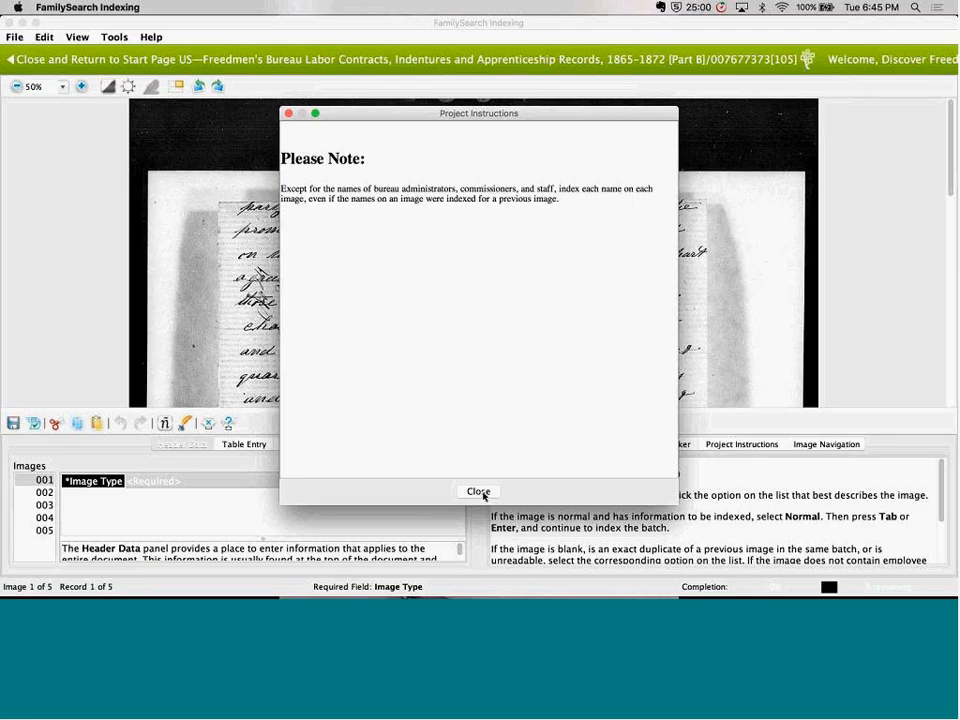
left_click(480, 492)
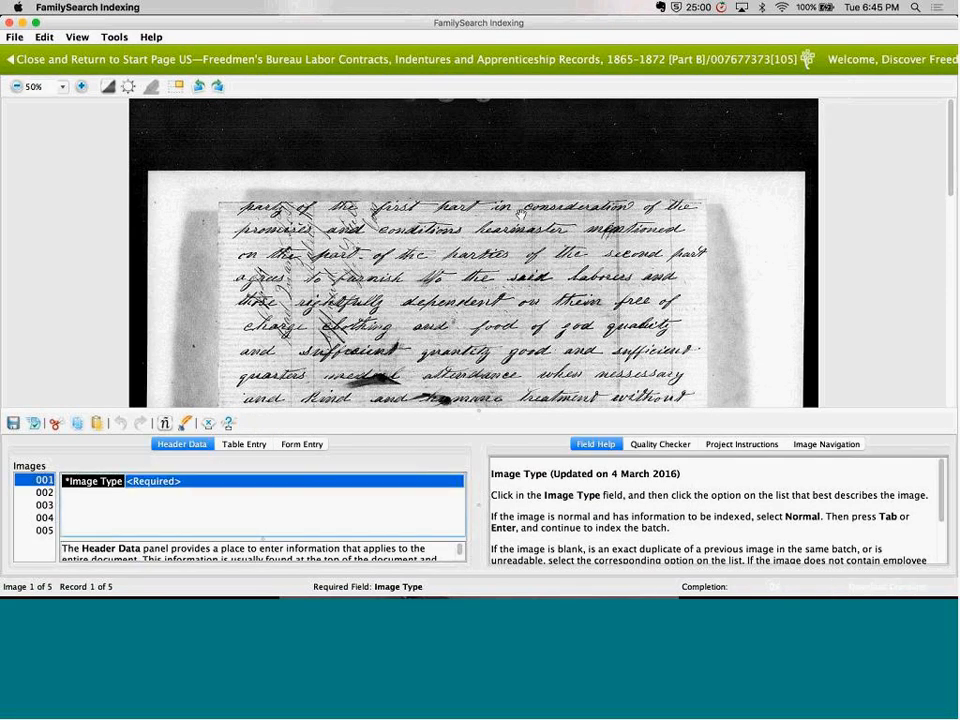
Look over the handwritten contract in the downloaded batch's first image, then close the batch and return to the start page
mouse_move(527, 252)
left_mouse_down()
mouse_move(518, 63)
mouse_move(537, 252)
left_mouse_up()
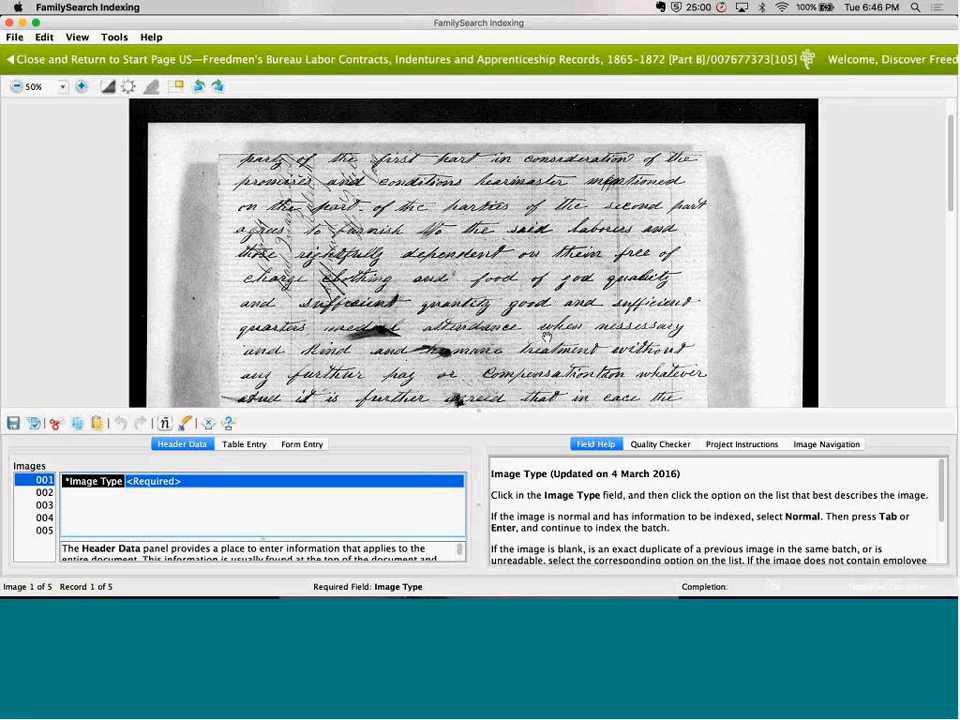
left_click_drag(546, 337, 545, 247)
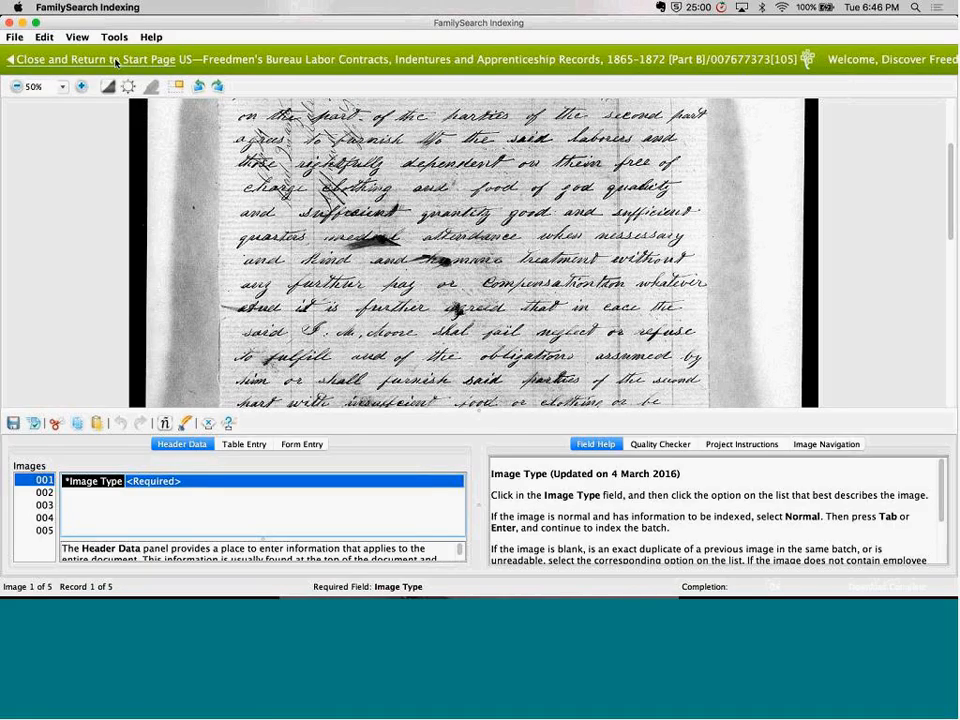
left_click(112, 60)
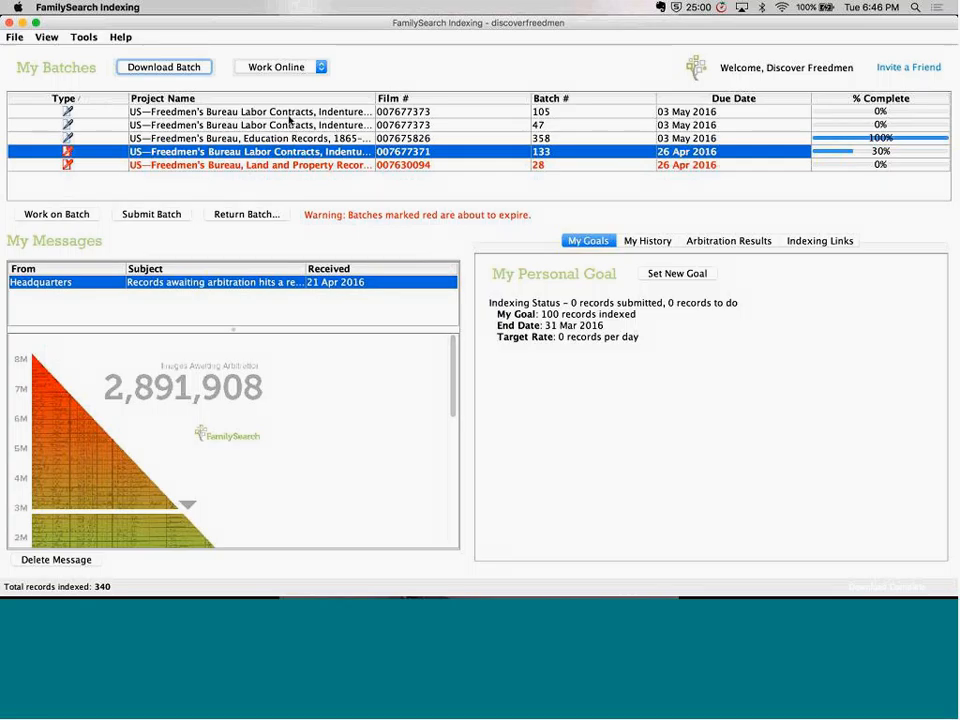
Open batch 47 of the Freedmen's Bureau Labor Contracts project for indexing
left_click(289, 115)
left_click(283, 126)
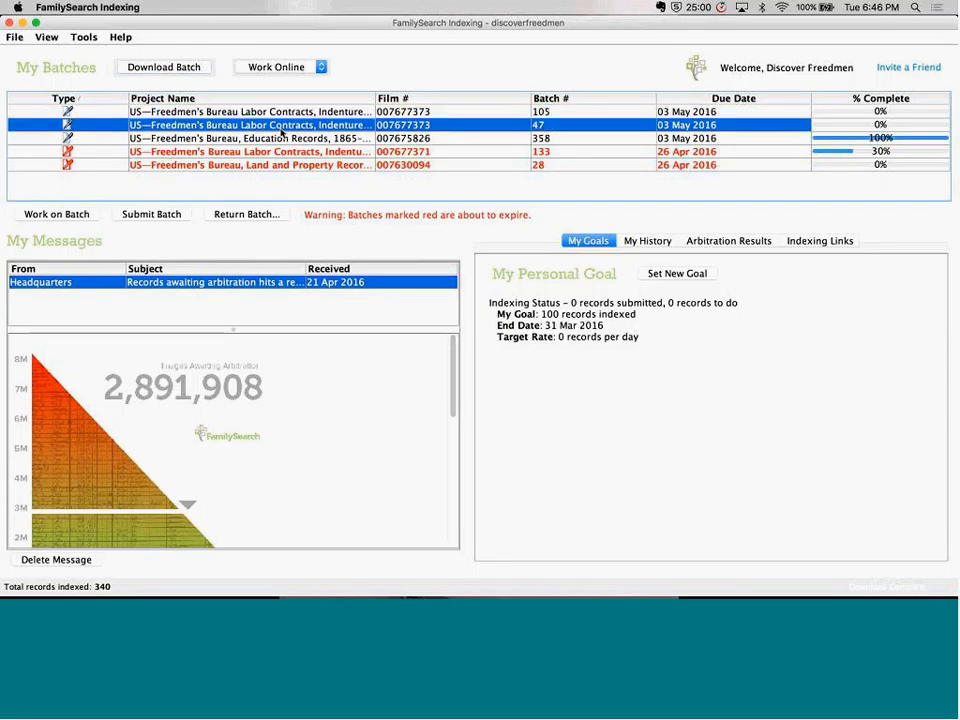
double_click(282, 129)
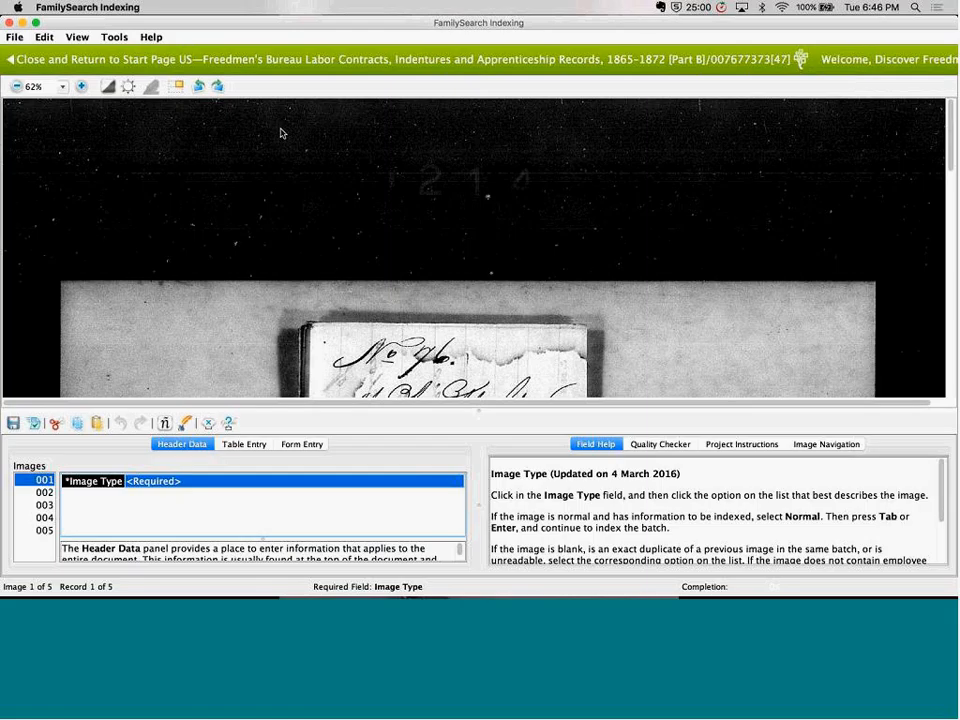
key("super+Tab")
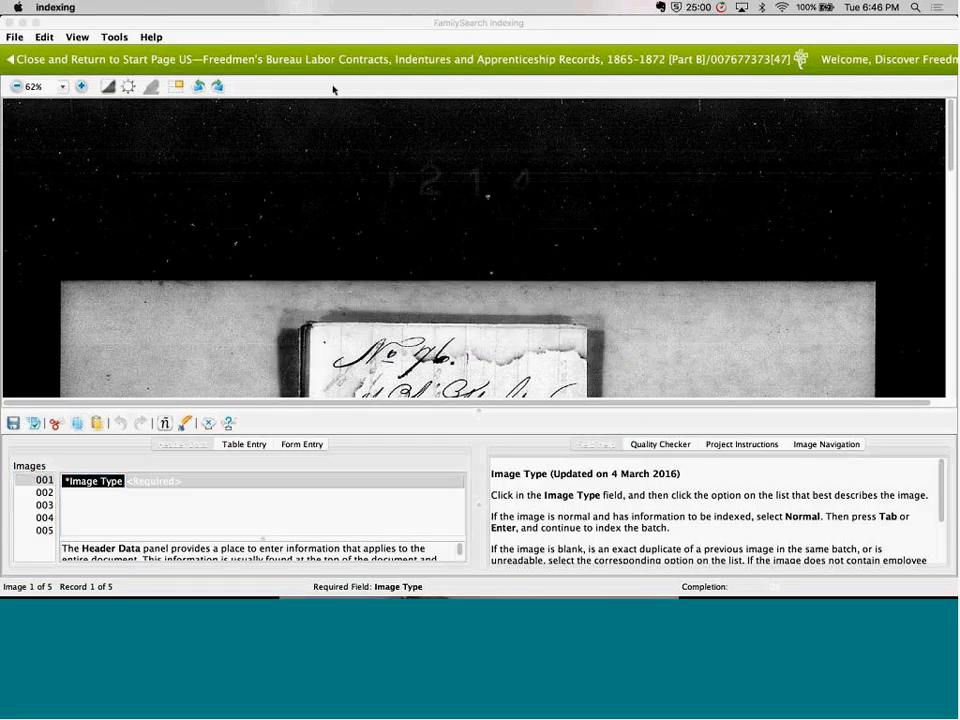
key("super+Tab")
key("super+Tab")
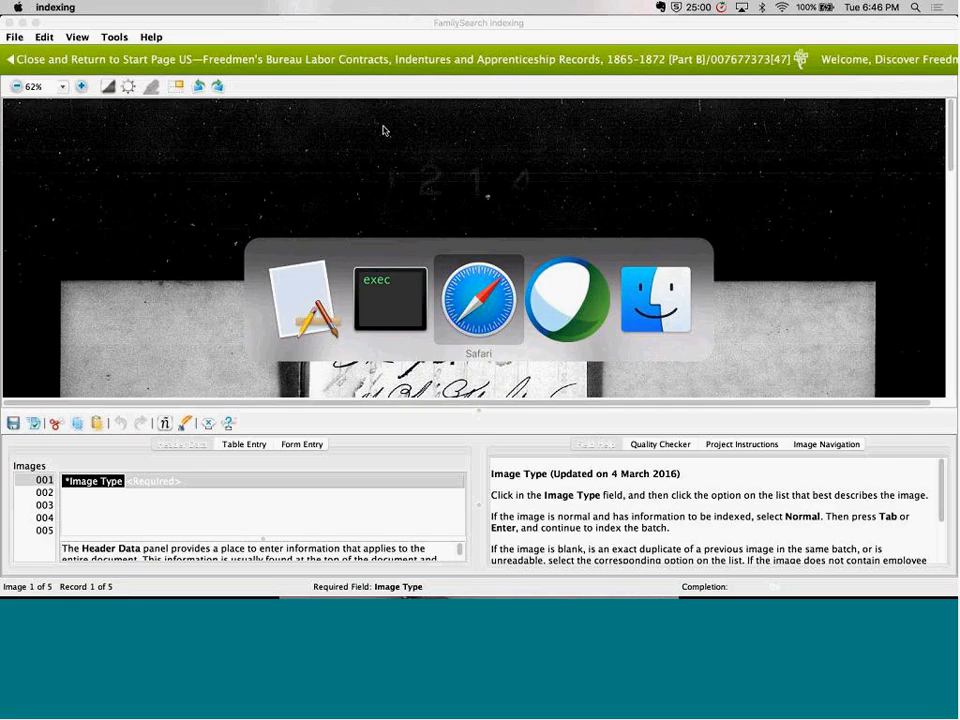
key("super+Tab")
key("super+Tab")
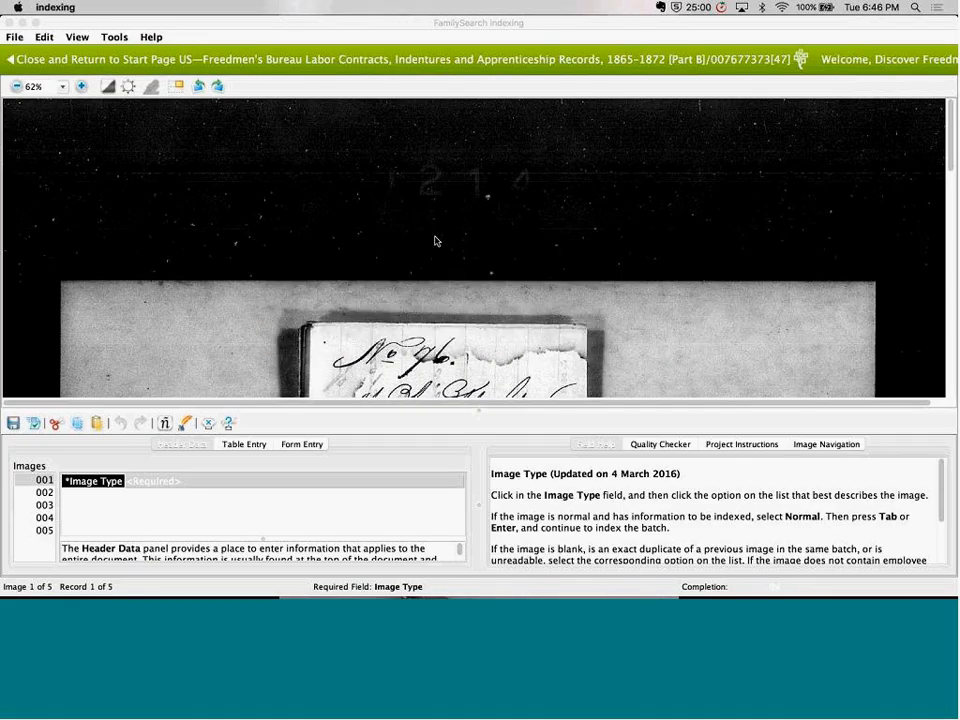
Examine the handwritten heading on the folded document in the batch's first image
scroll(435, 230, "down", 3)
left_click_drag(436, 161, 435, 103)
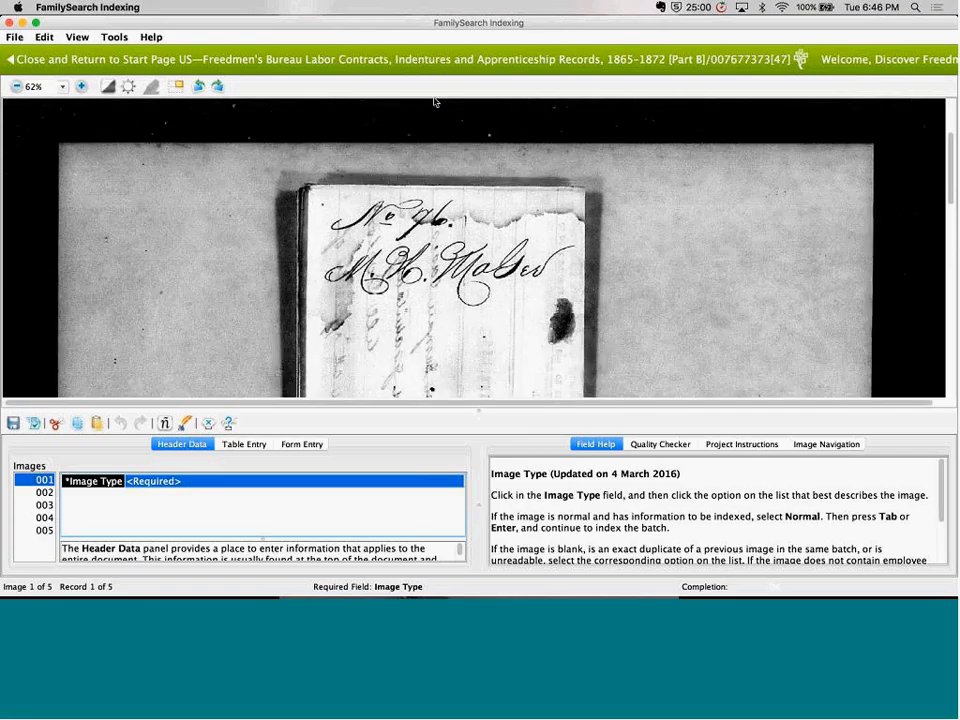
mouse_move(447, 205)
left_mouse_down()
mouse_move(447, 138)
mouse_move(448, 195)
left_mouse_up()
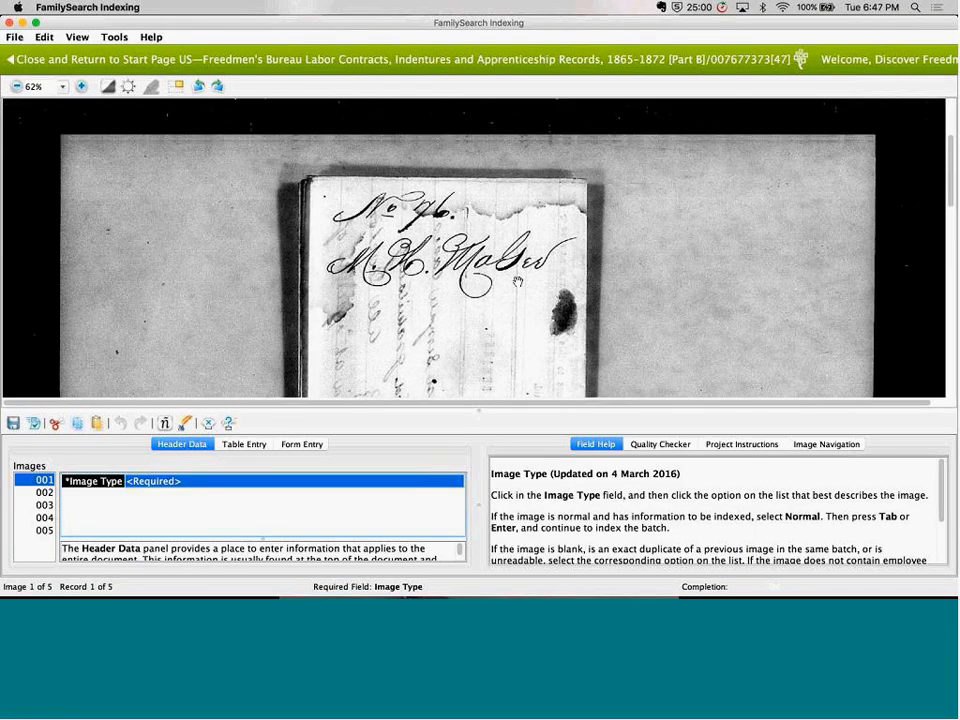
left_click_drag(513, 316, 513, 286)
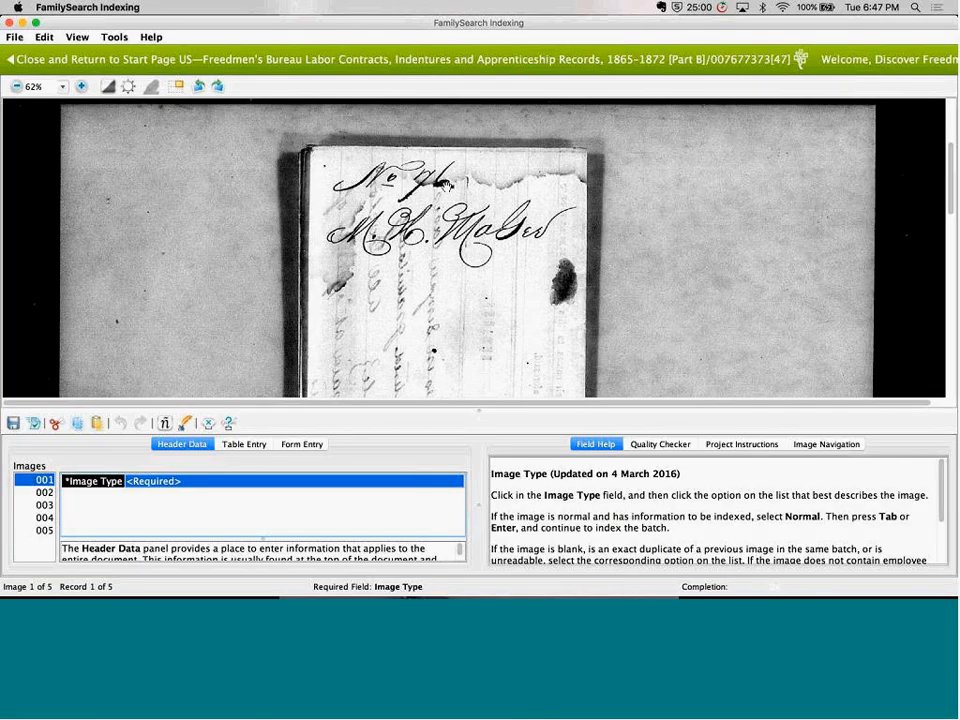
left_click_drag(450, 271, 450, 230)
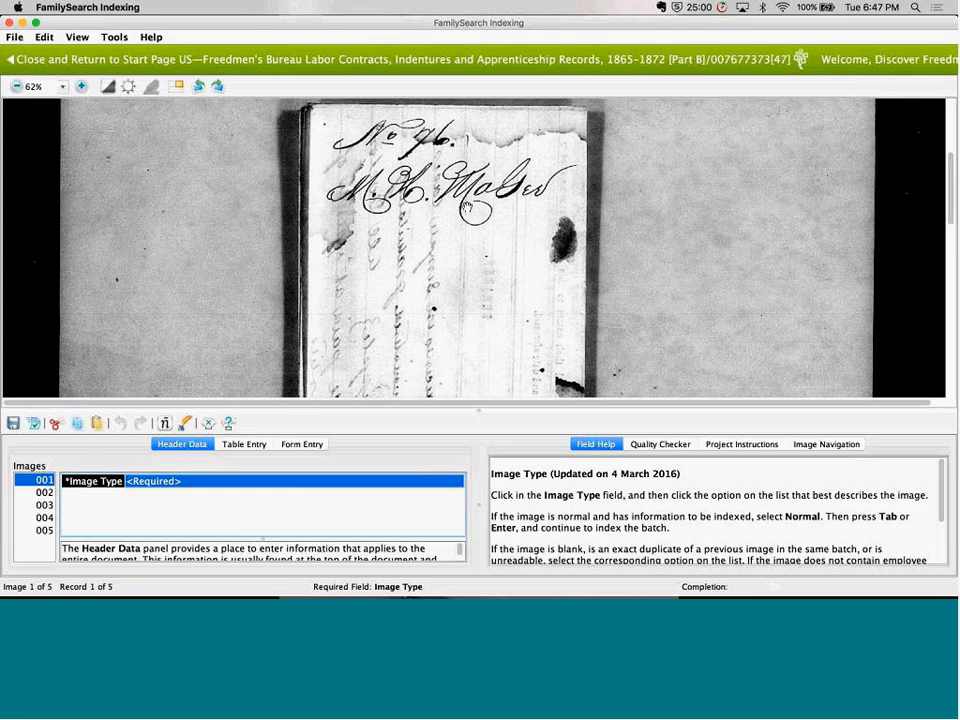
Open the project instructions, skim the linked handout on how to index these records, and return to the batch's sample image links
left_click(755, 449)
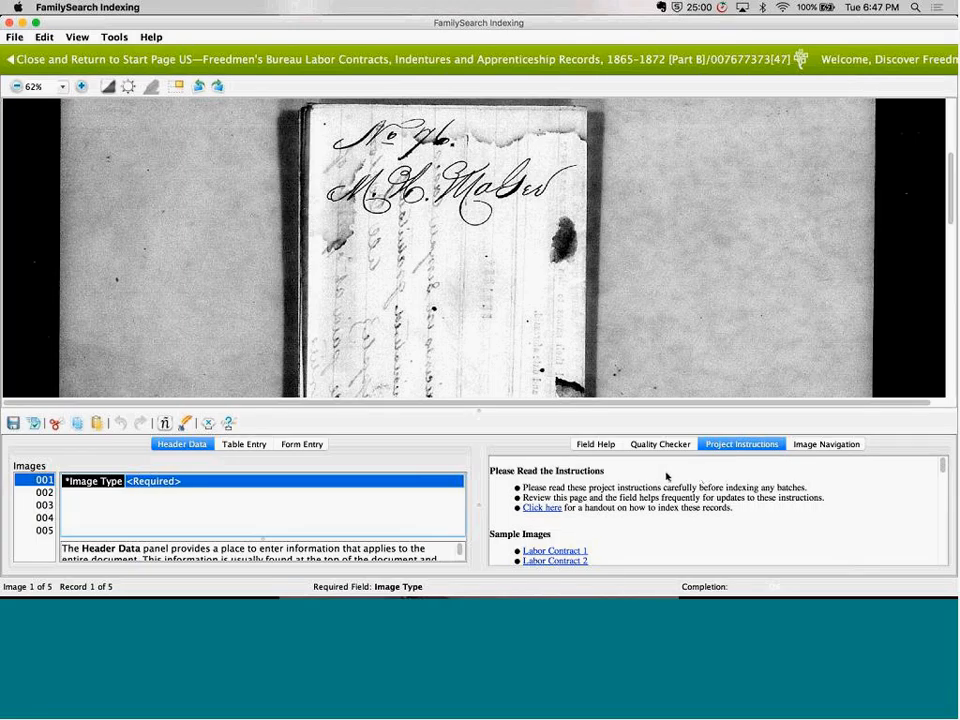
left_click(541, 508)
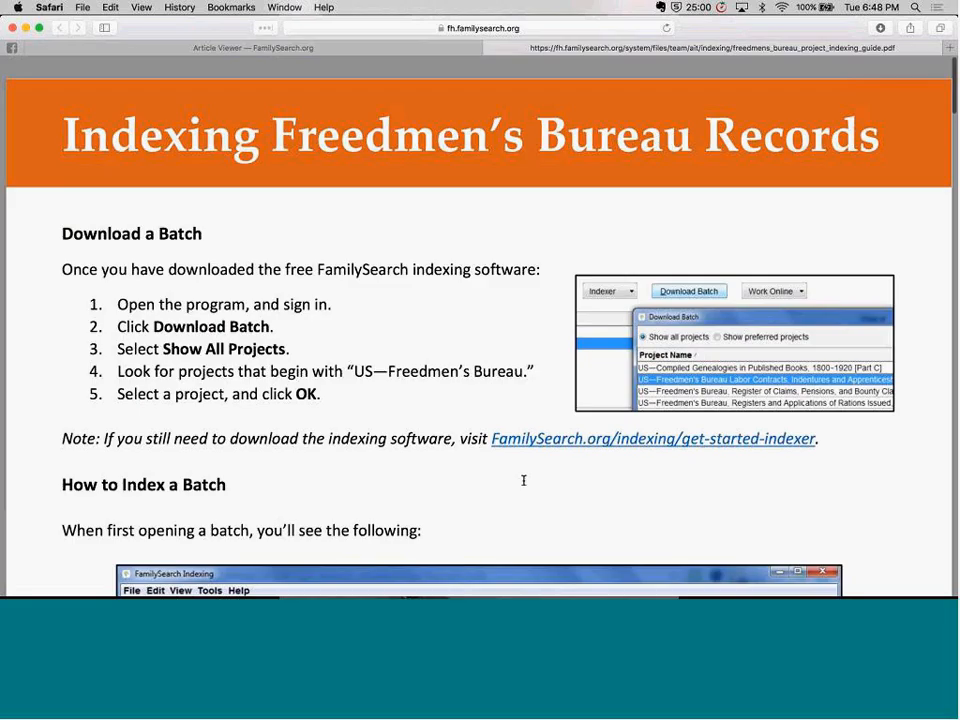
scroll(524, 485, "down", 4)
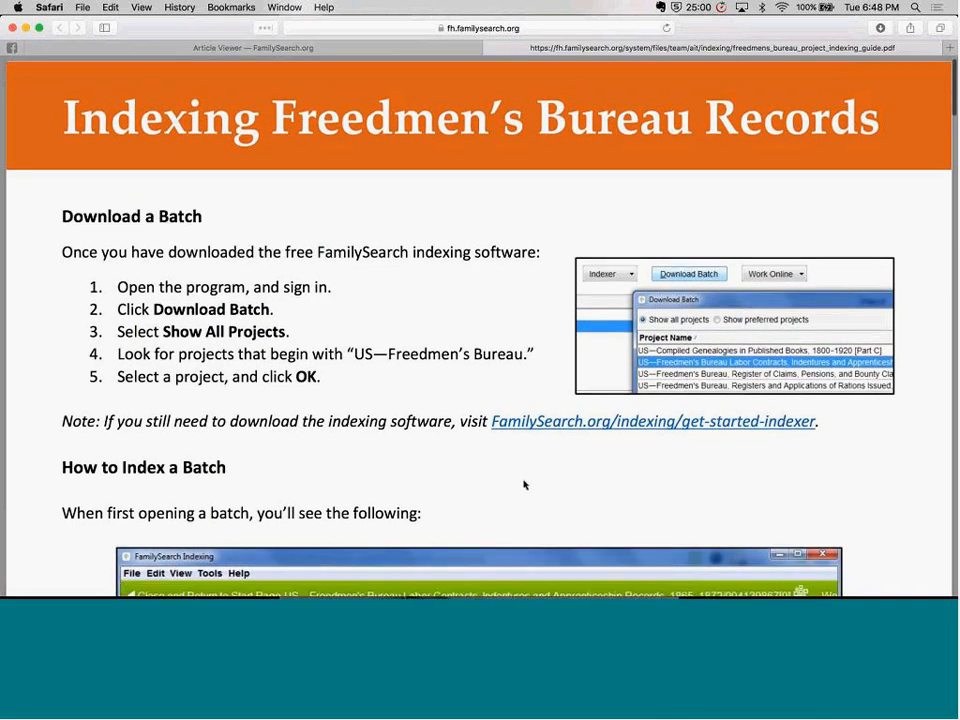
scroll(524, 485, "down", 10)
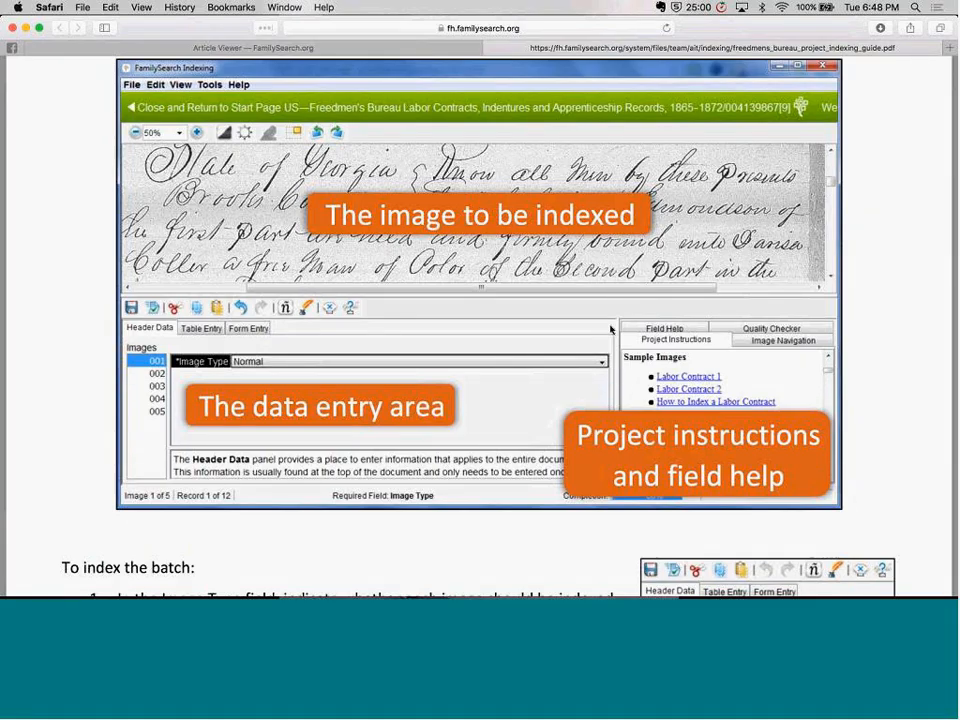
scroll(620, 268, "down", 1)
scroll(618, 270, "down", 8)
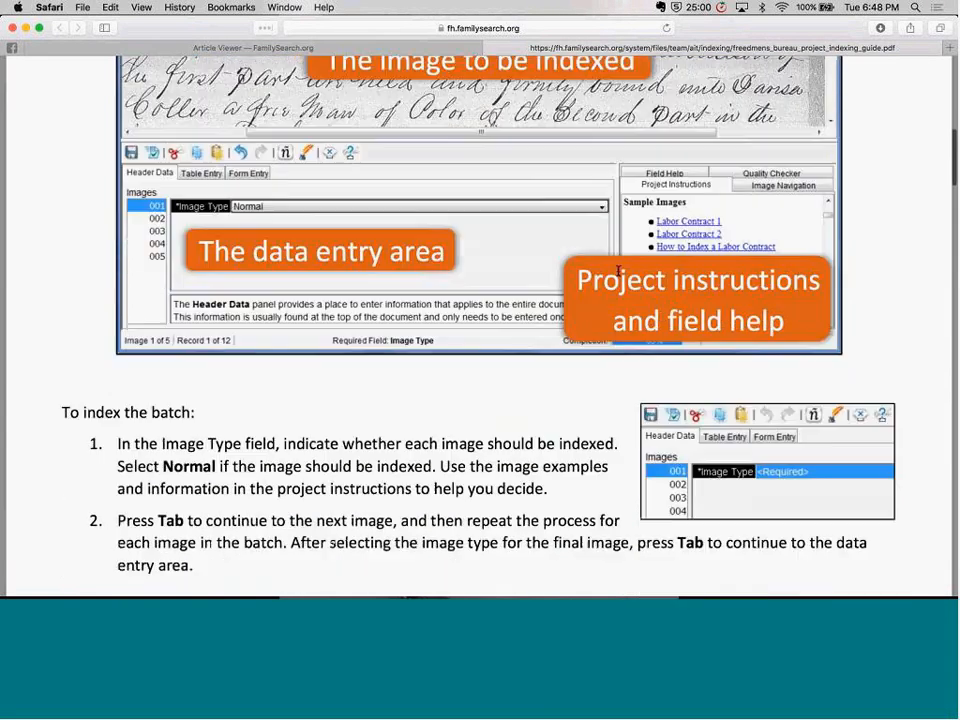
scroll(618, 270, "up", 20)
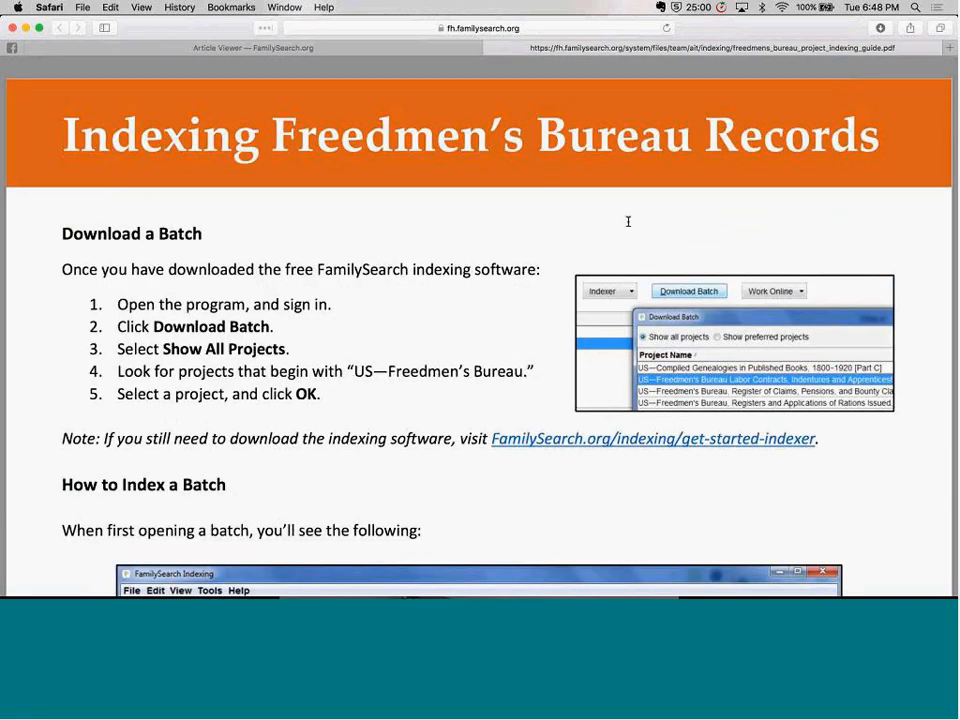
key("super+Tab")
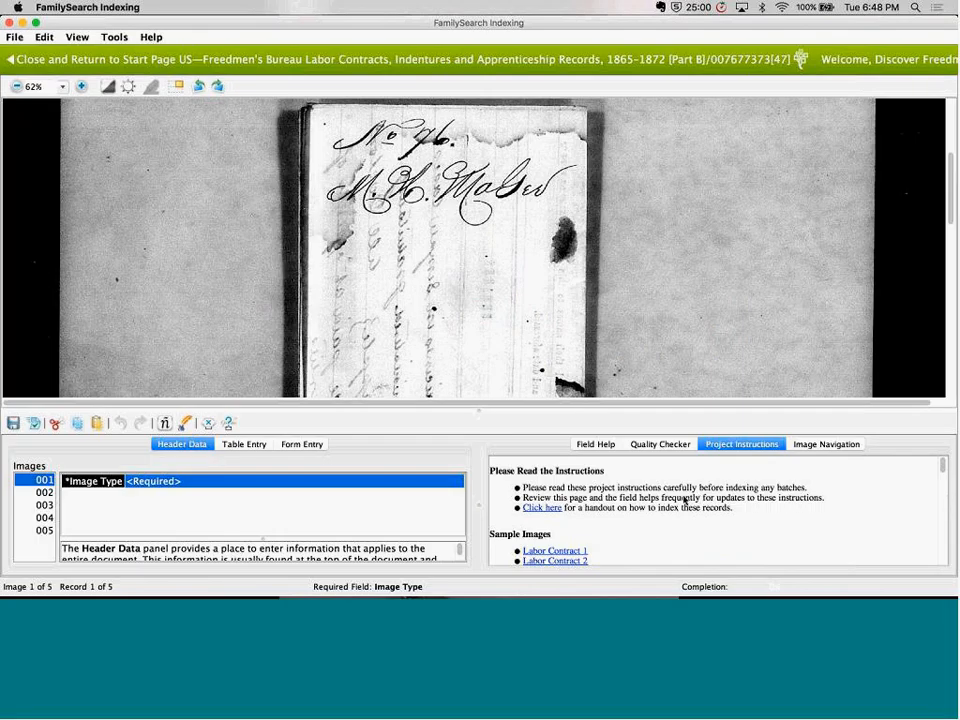
scroll(676, 503, "down", 2)
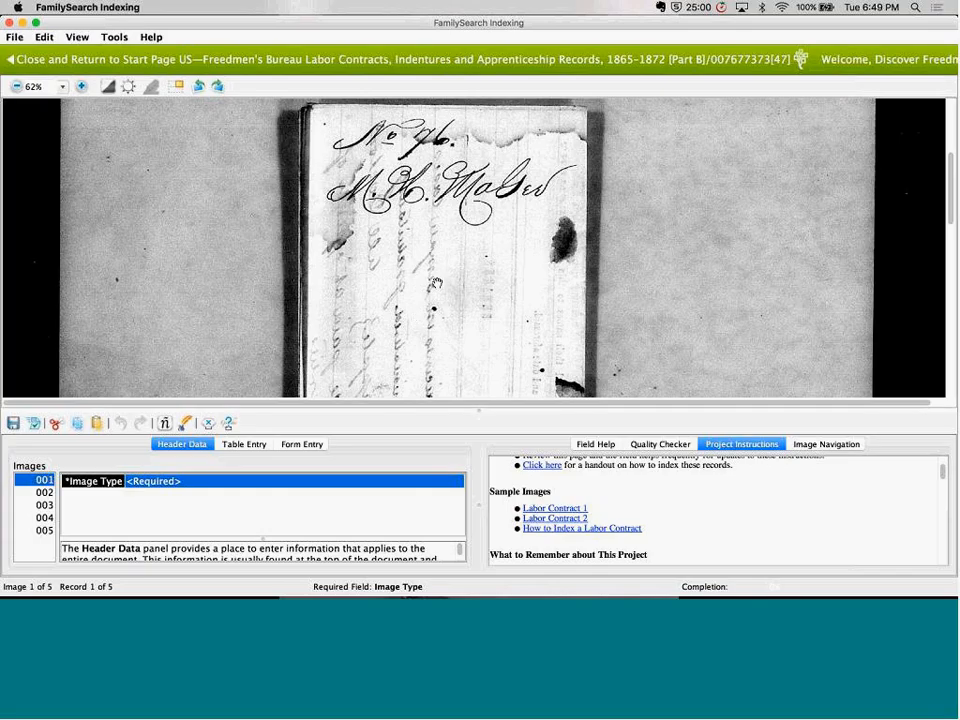
Look over the lower part of the folded document in image 001
left_click_drag(437, 284, 452, 135)
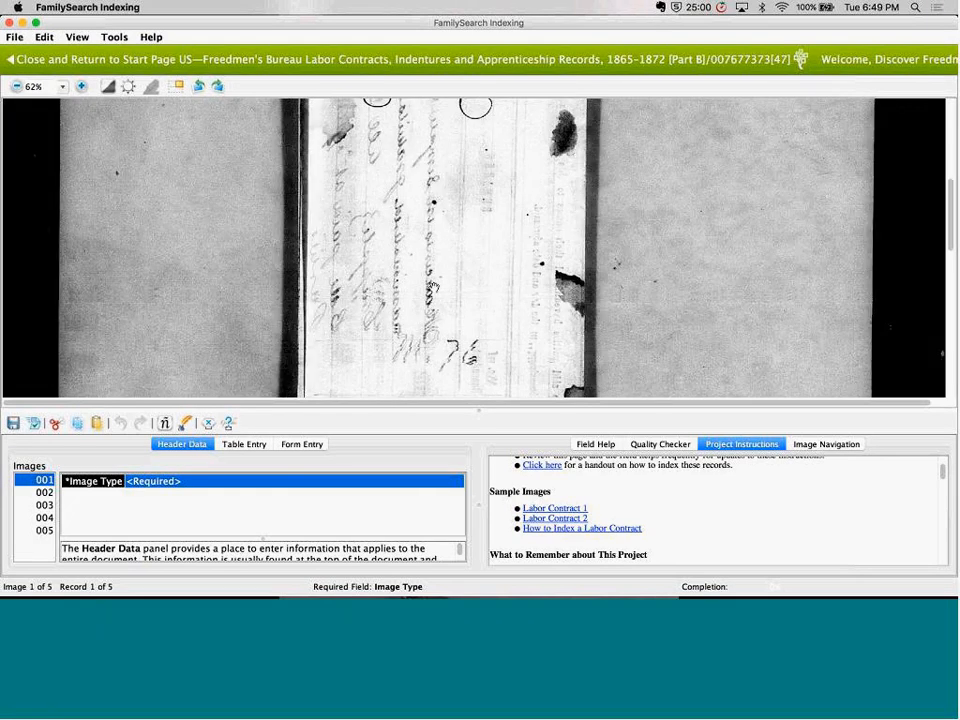
left_click_drag(459, 388, 468, 112)
left_click_drag(491, 310, 476, 101)
left_click_drag(473, 156, 496, 506)
Read through the printed agreement in image 002, check images 004 and 005, and return to image 001
left_click(44, 496)
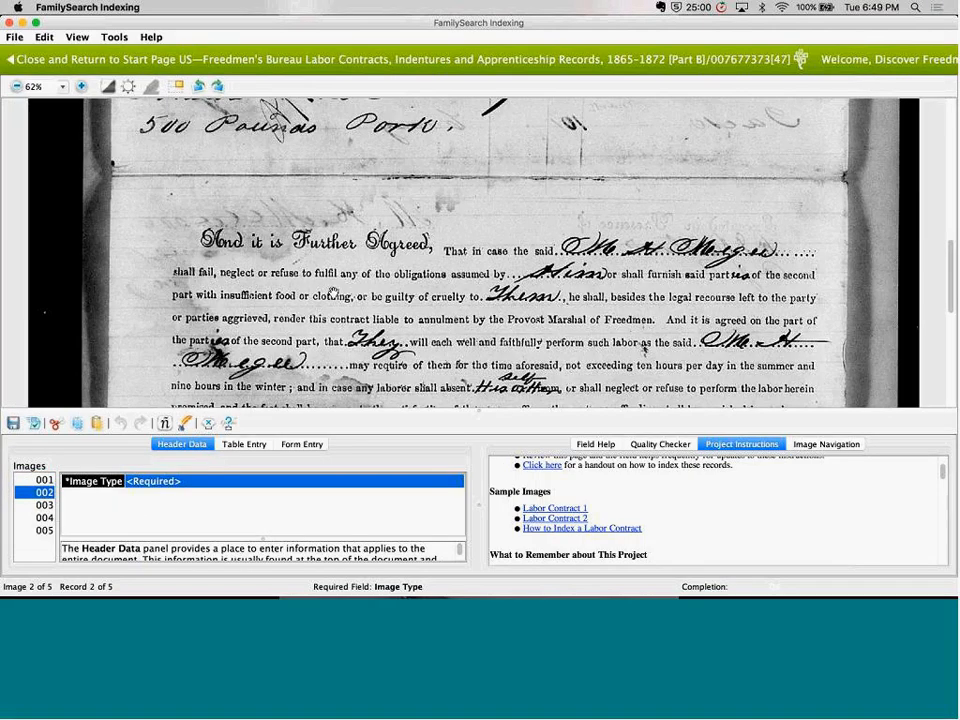
left_click_drag(362, 403, 388, 515)
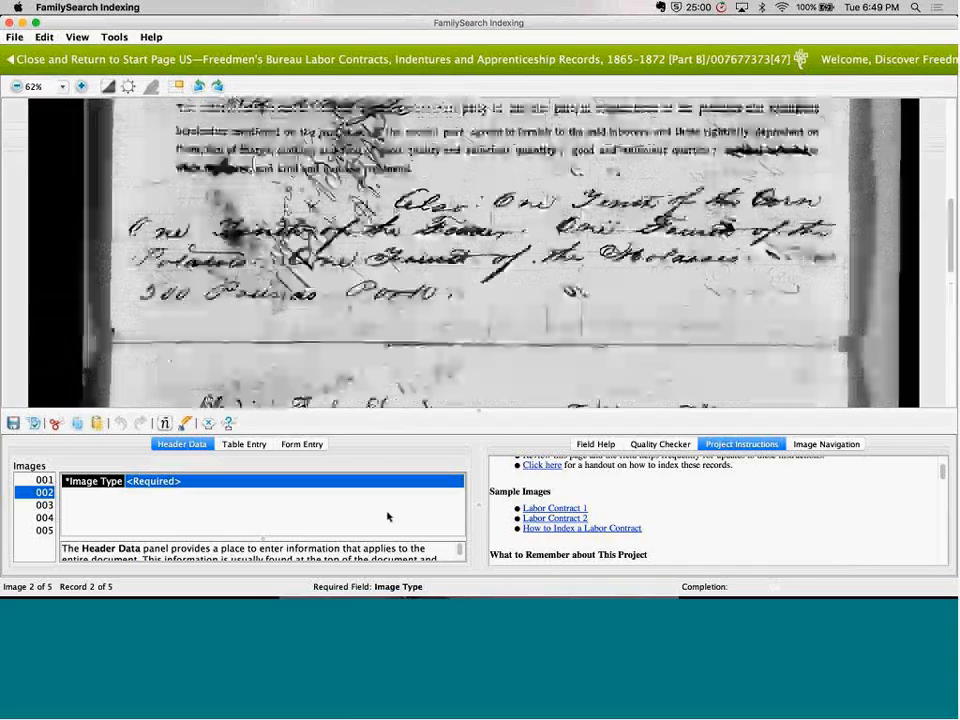
left_click_drag(447, 229, 452, 484)
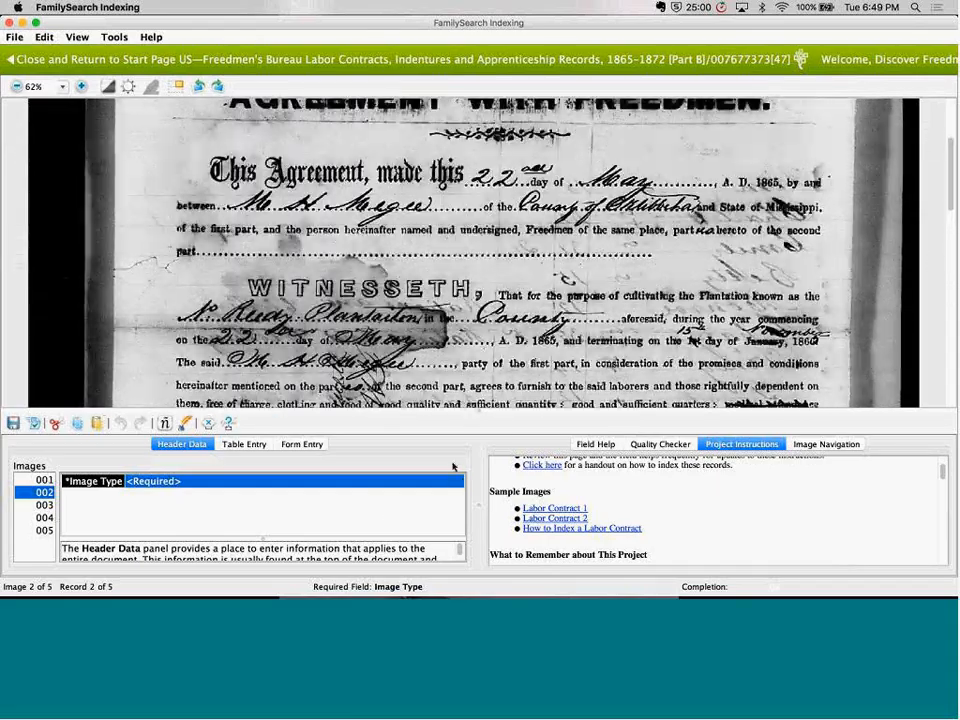
left_click_drag(515, 364, 521, 433)
left_click_drag(523, 312, 543, 116)
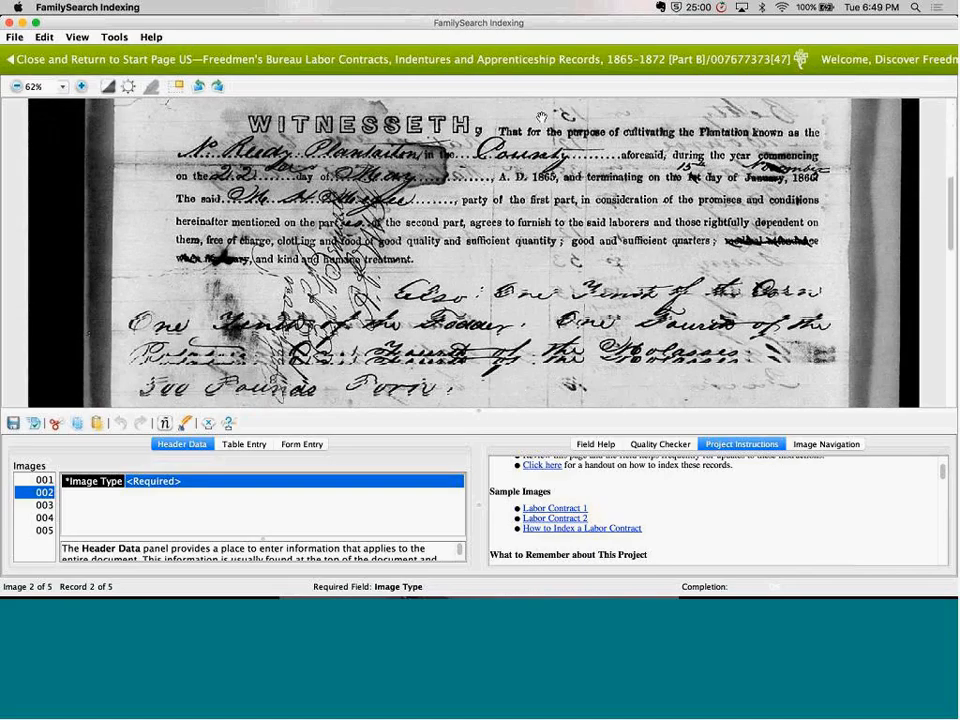
left_click_drag(523, 263, 520, 190)
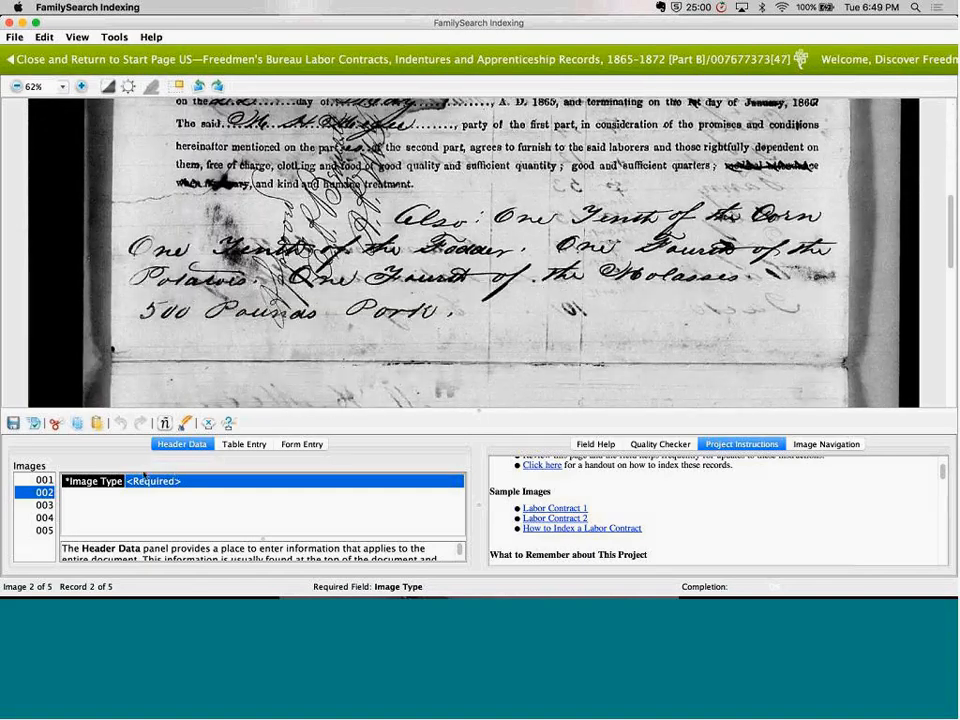
left_click(45, 517)
left_click(45, 530)
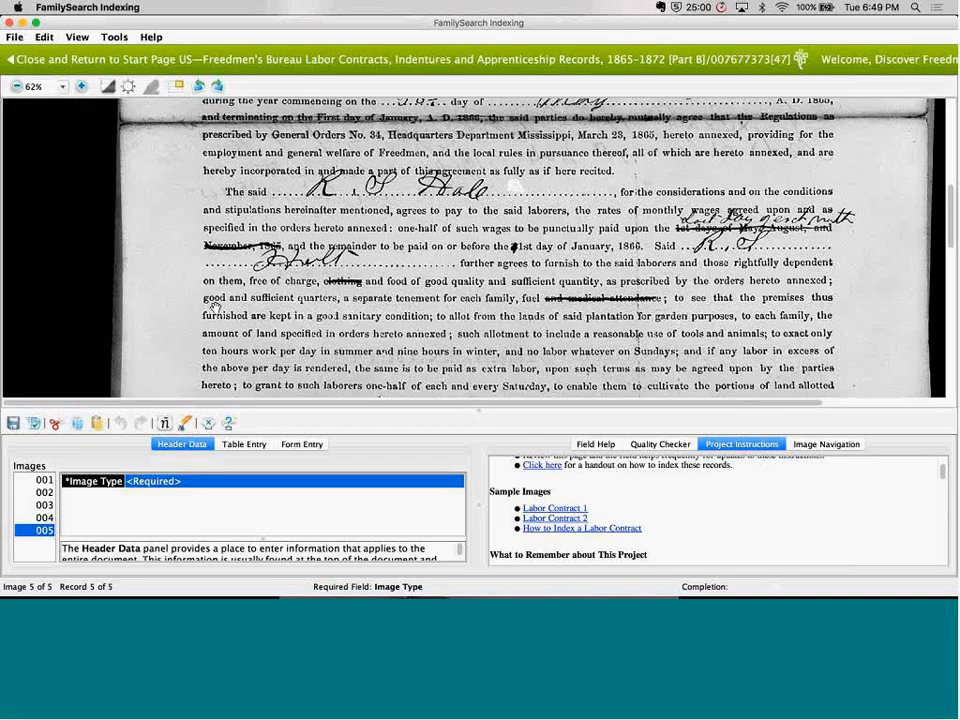
left_click(42, 480)
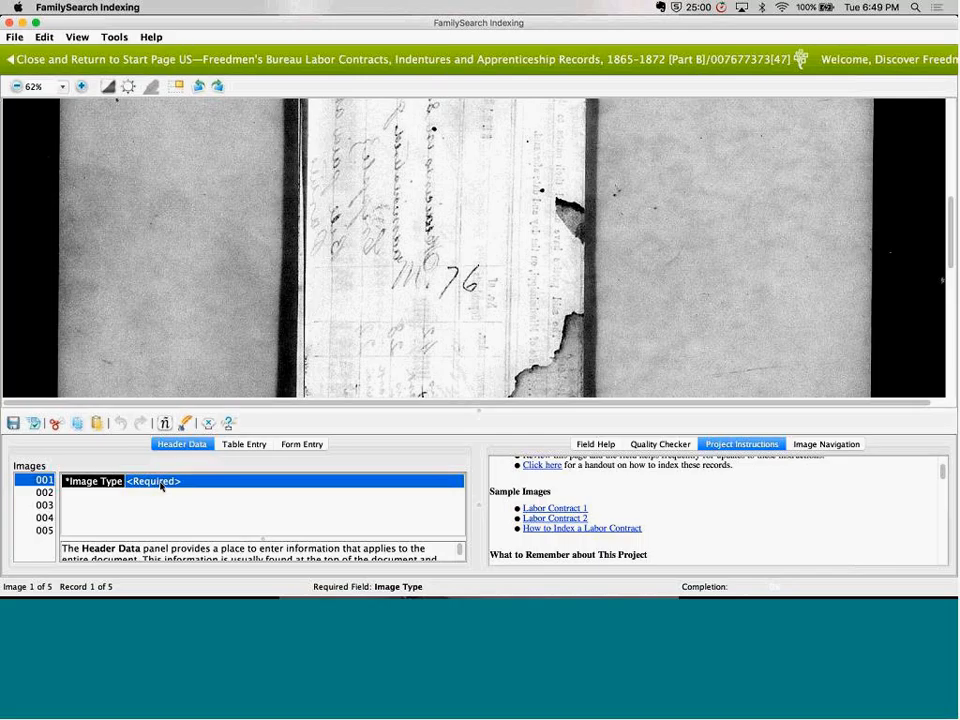
Read the field help for Image Type, highlighting its guidance on normal images, and recheck the heading in image 001
left_click(596, 444)
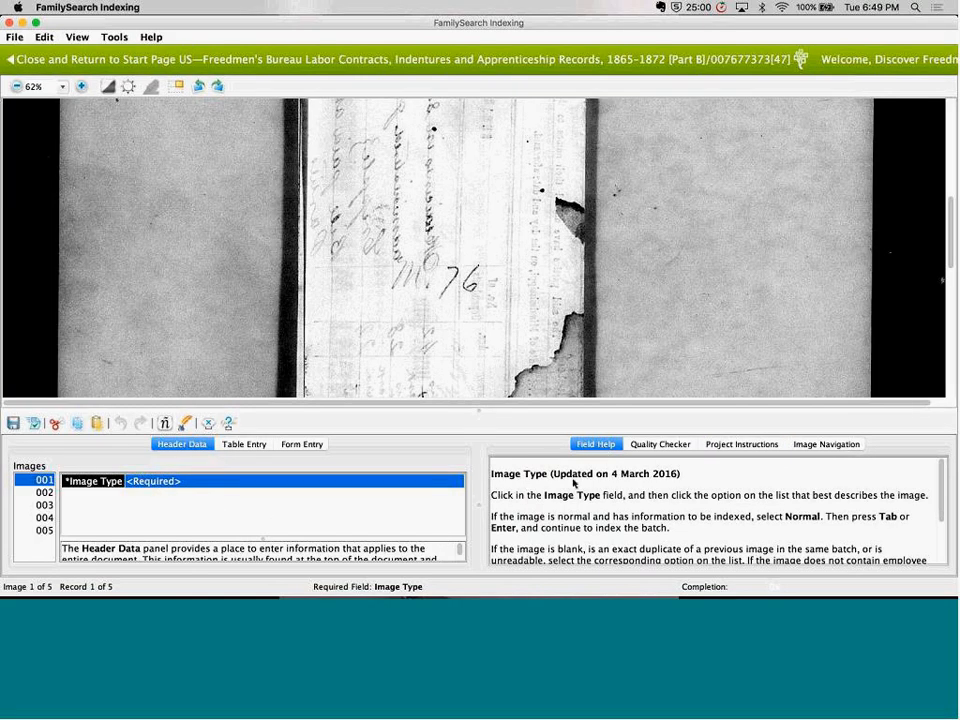
triple_click(650, 493)
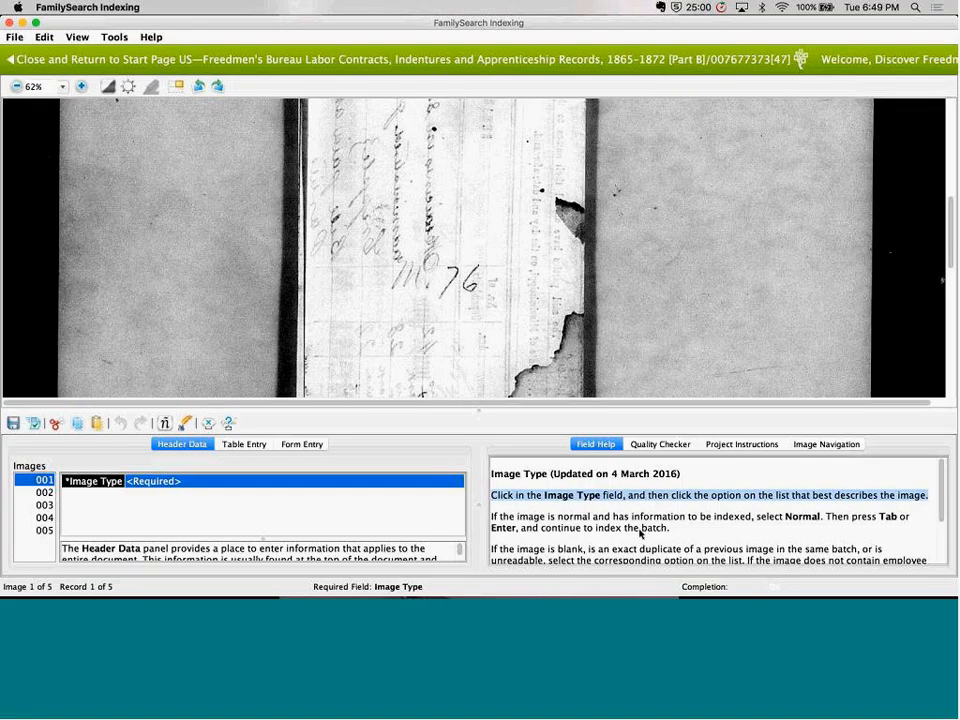
triple_click(727, 514)
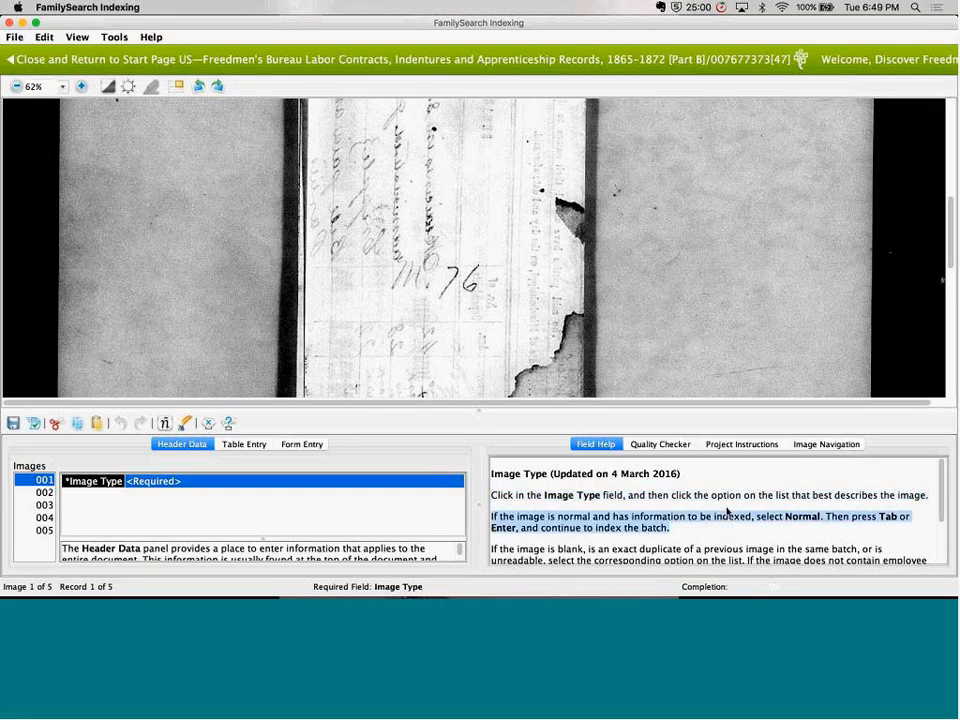
scroll(727, 512, "down", 2)
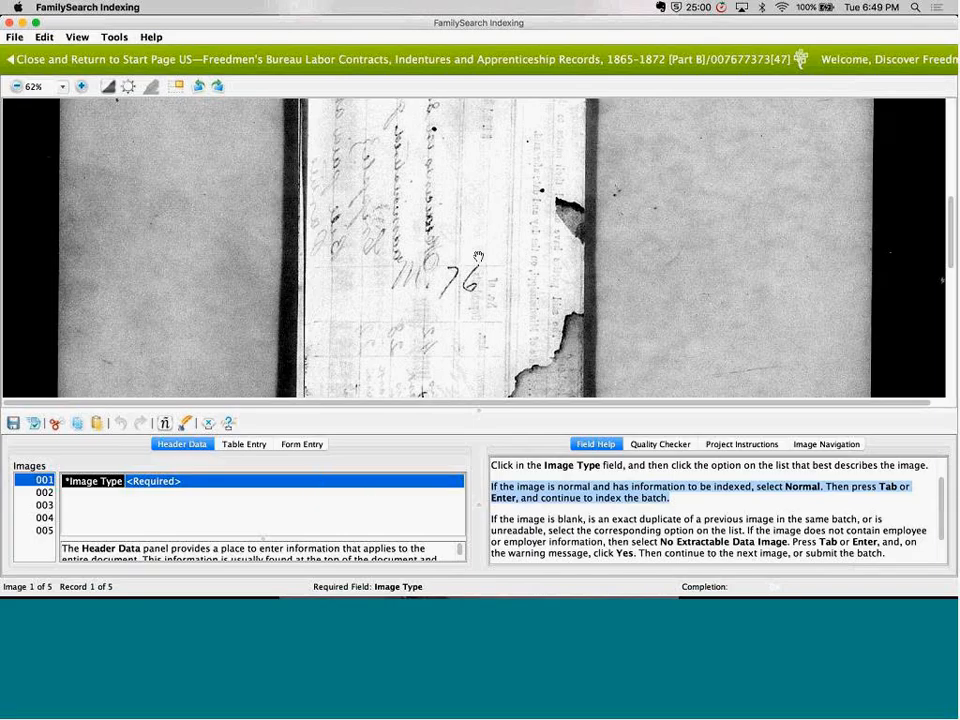
scroll(479, 257, "up", 5)
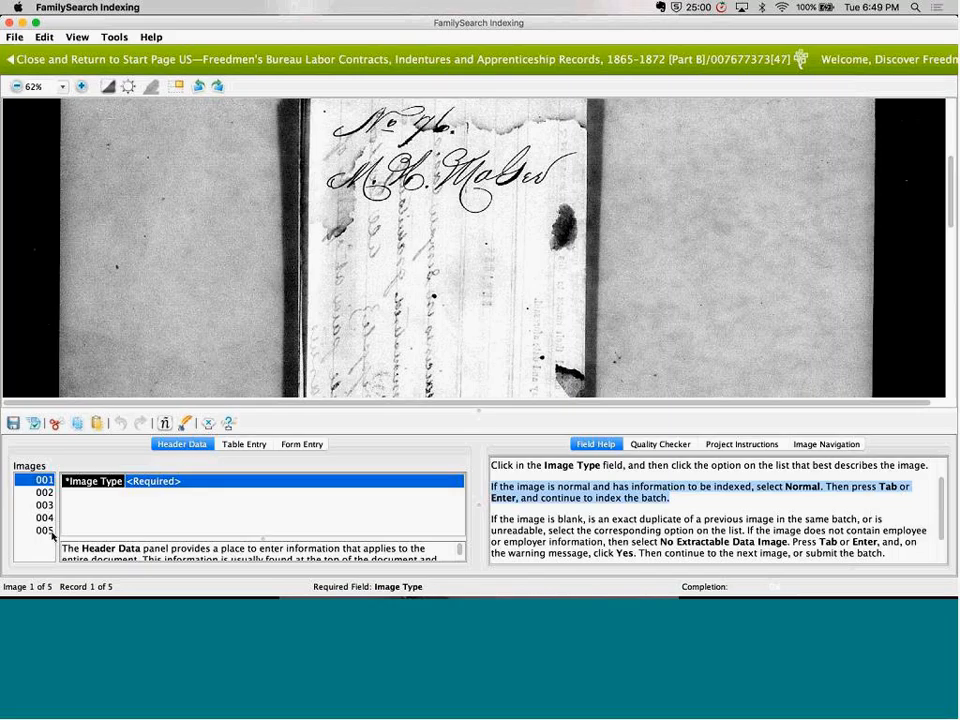
Set the Image Type to Normal for images 001, 002 and 003
left_click(165, 482)
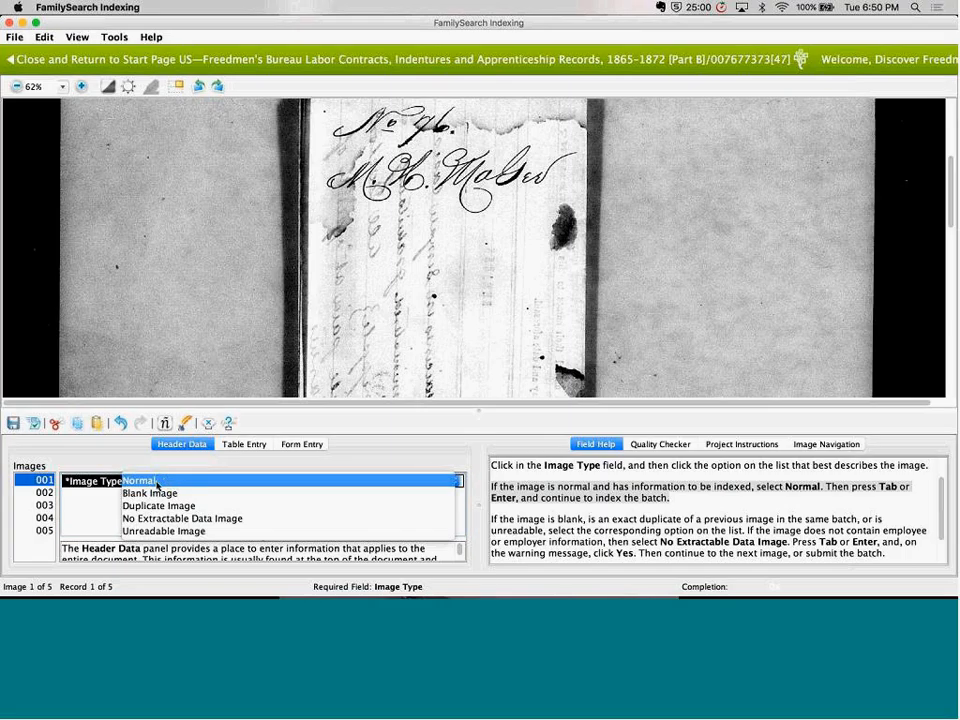
left_click(165, 482)
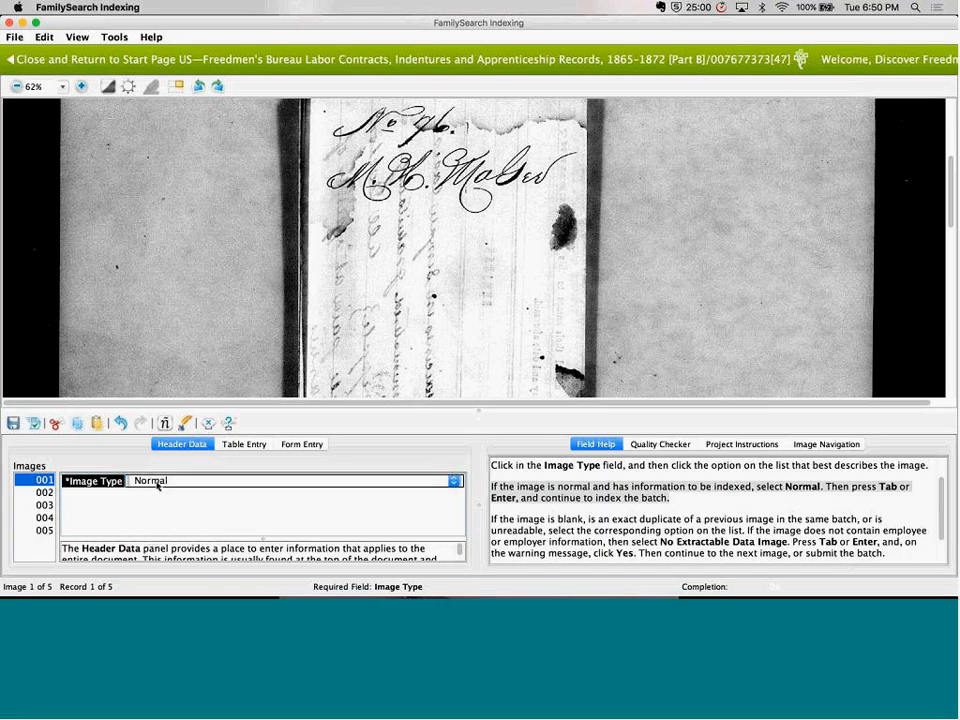
left_click(44, 492)
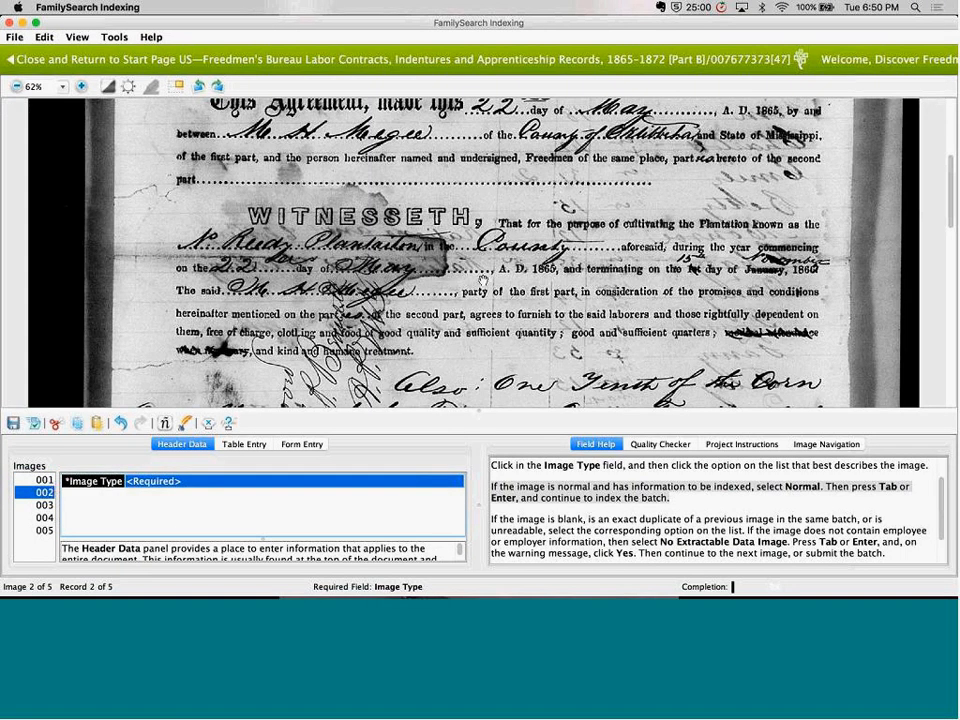
left_click(153, 483)
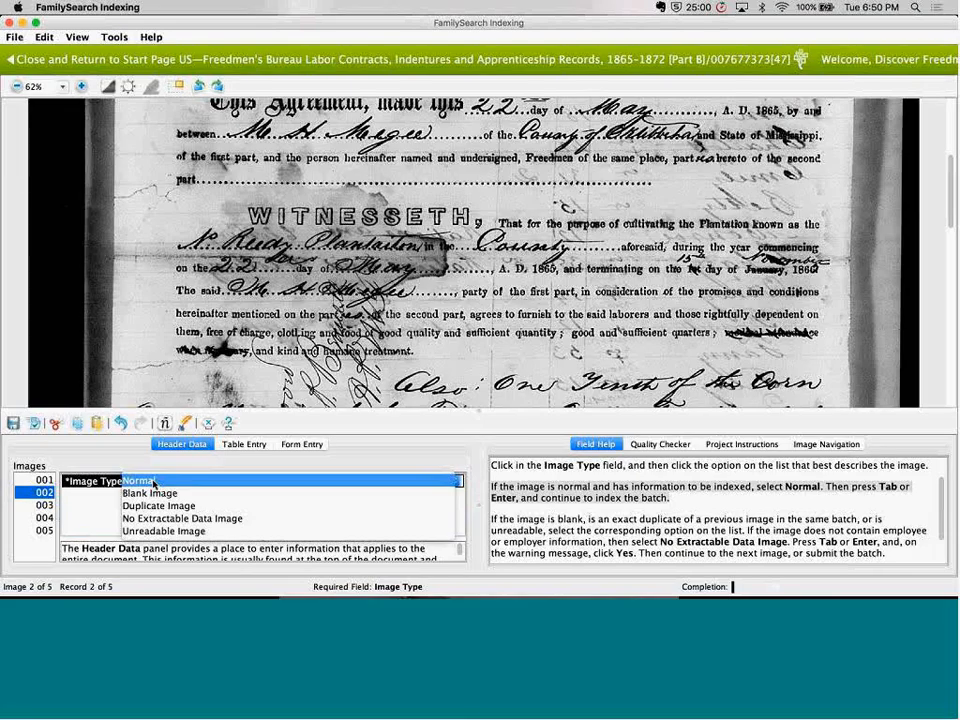
left_click(153, 482)
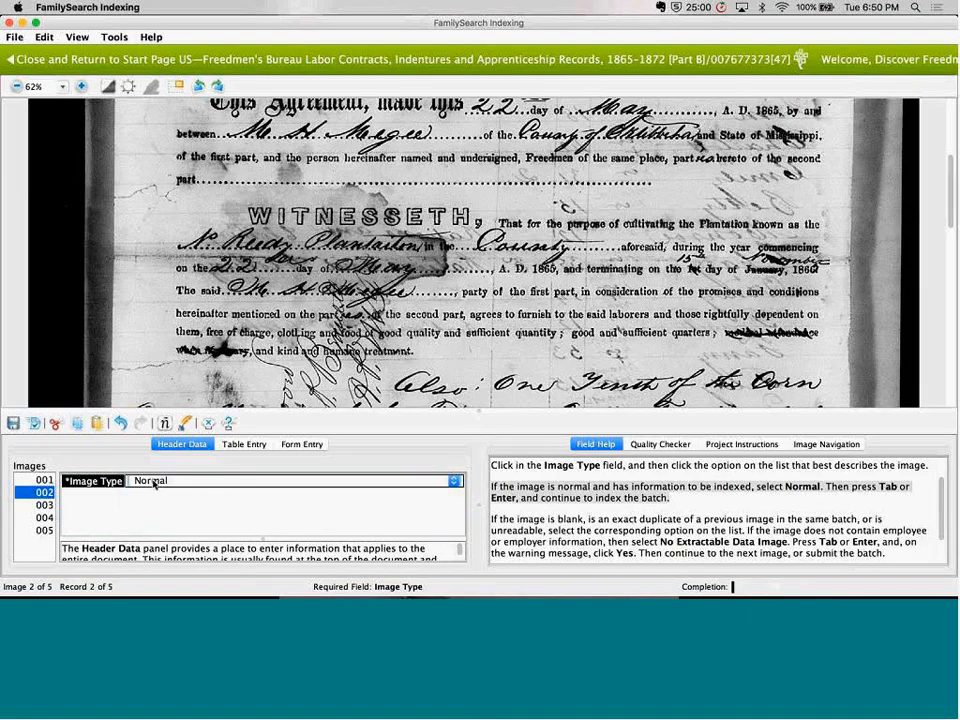
left_click(44, 505)
left_click(166, 482)
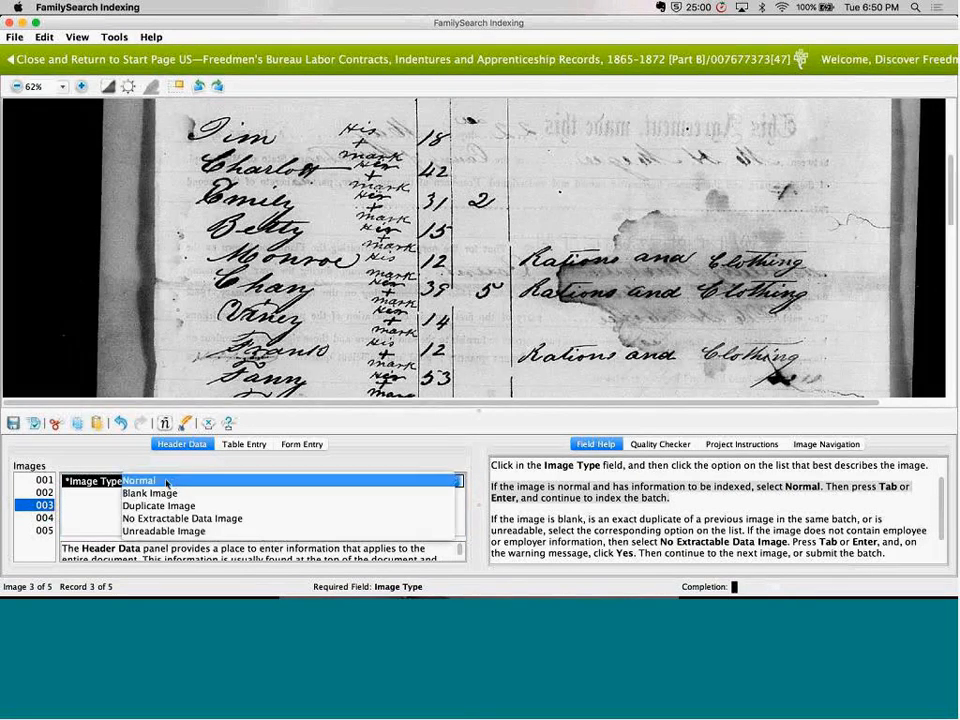
left_click(166, 482)
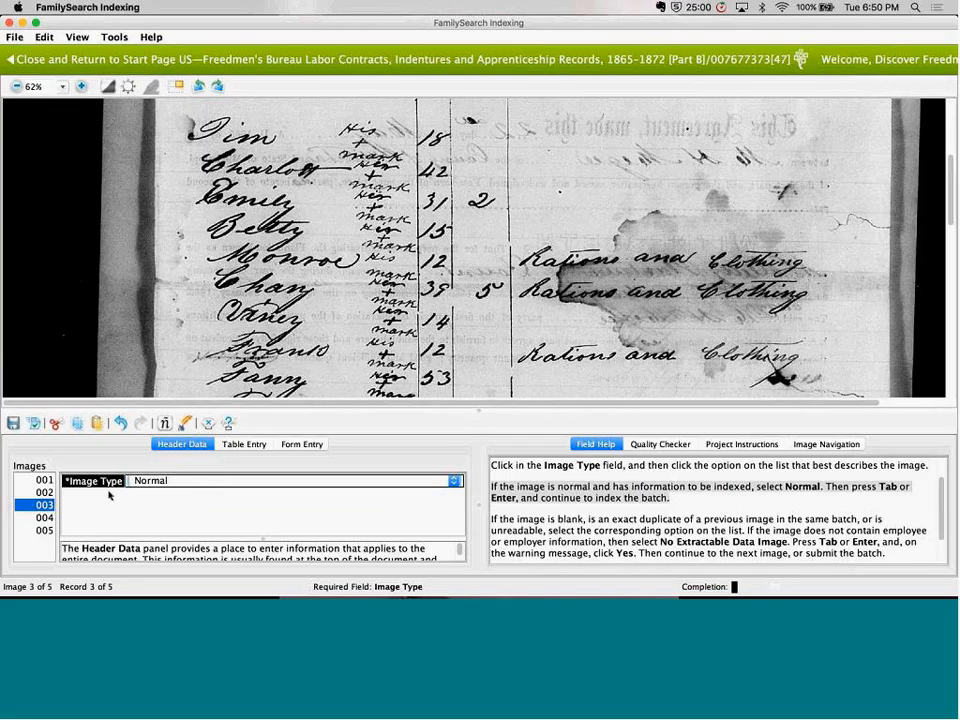
Look over the folded agreement in image 004, and set the Image Type to Normal for images 004 and 005
left_click(47, 517)
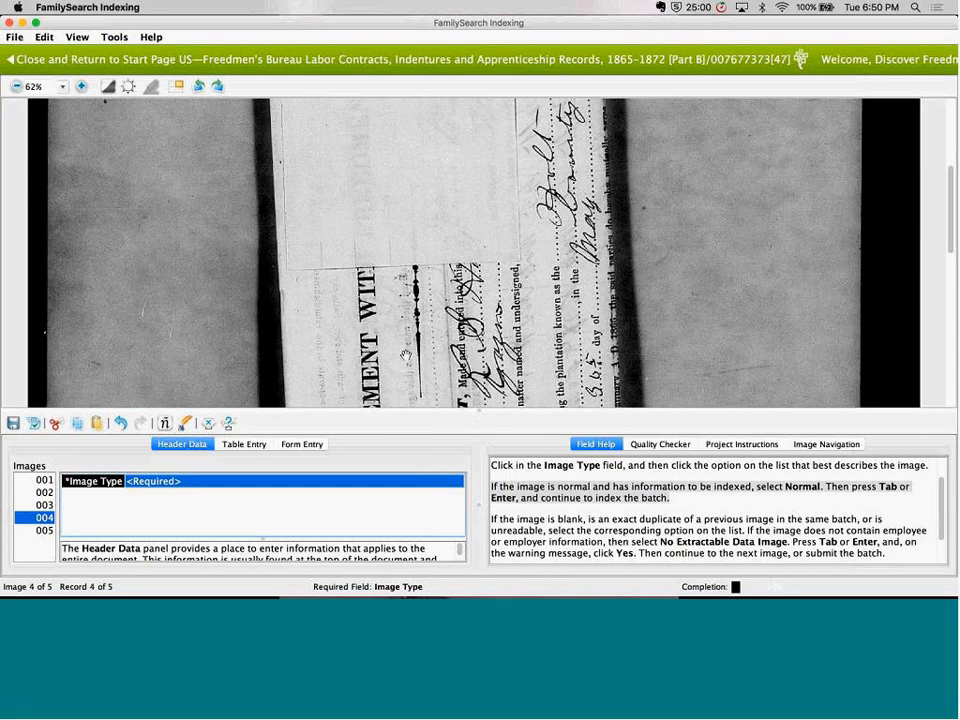
scroll(405, 356, "up", 5)
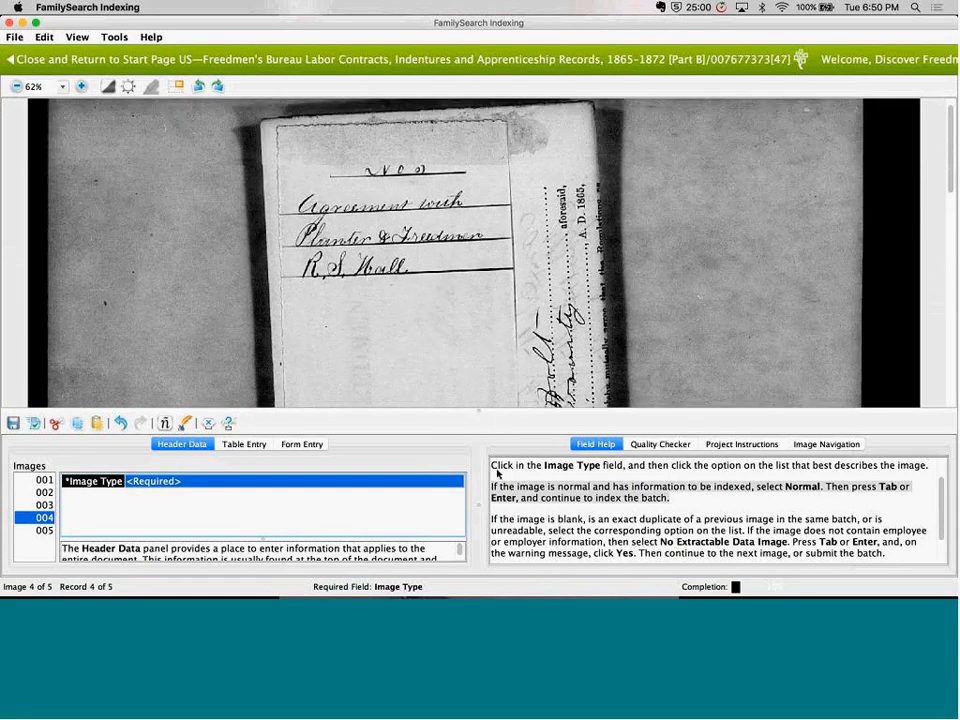
scroll(440, 380, "down", 10)
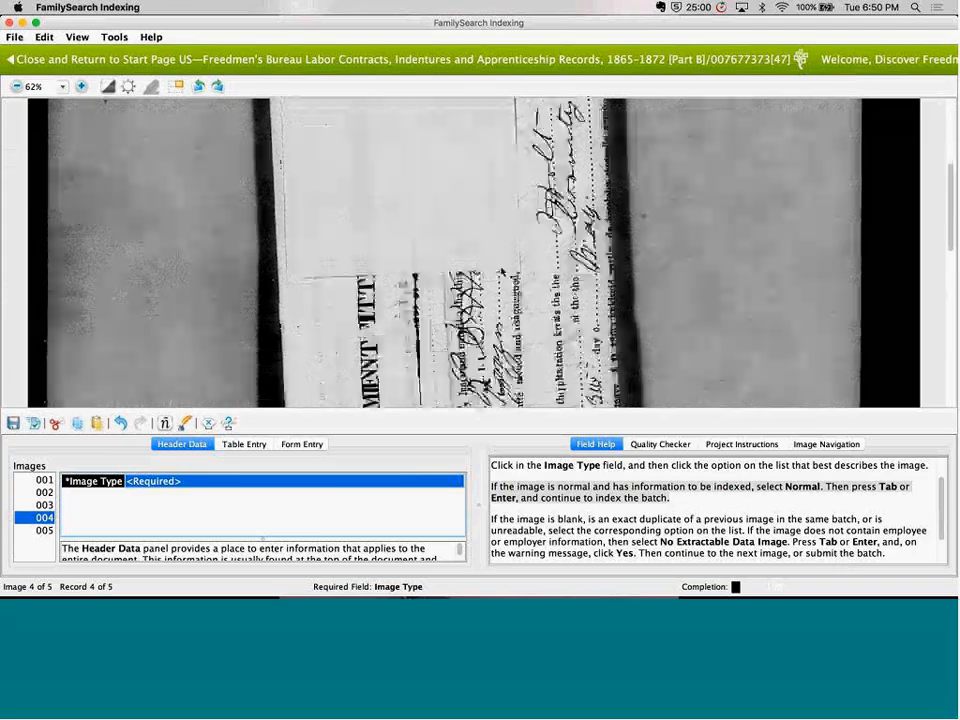
scroll(497, 237, "down", 5)
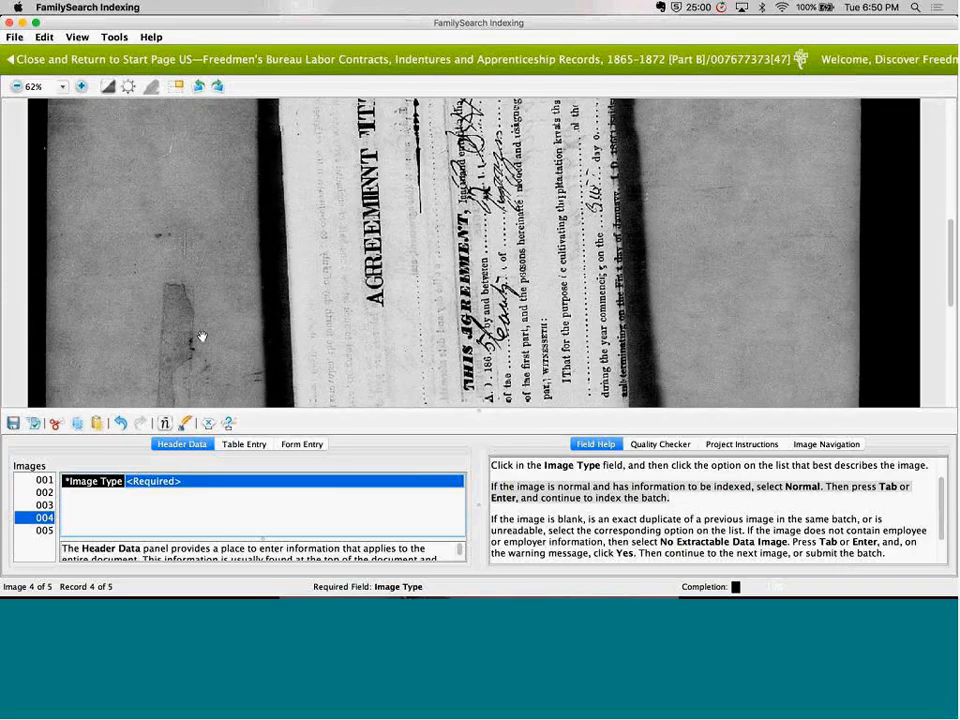
left_click(156, 484)
left_click(154, 486)
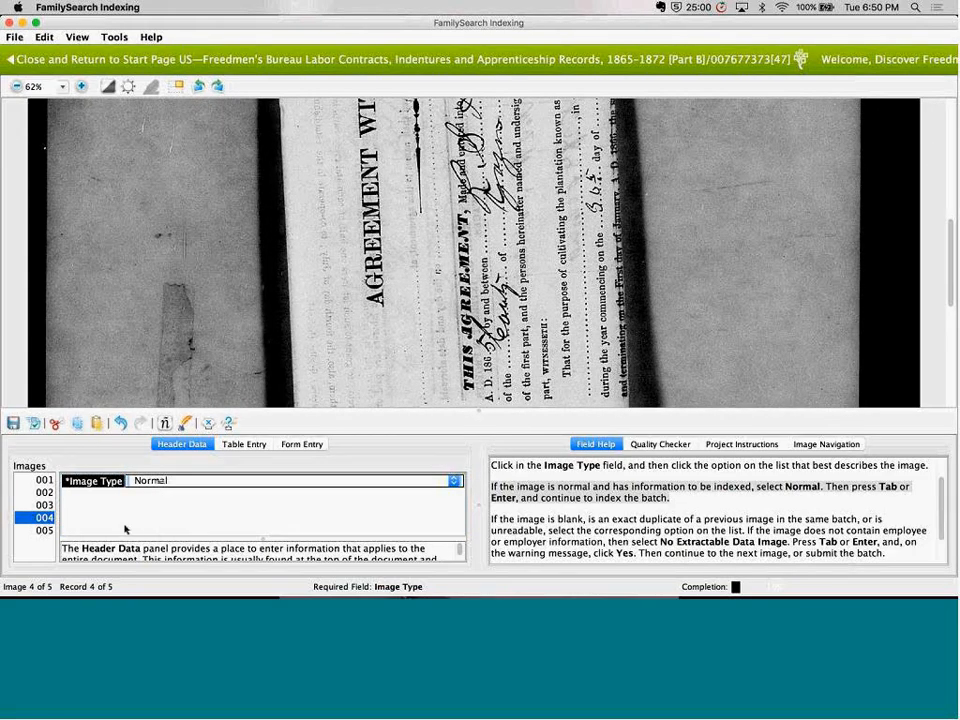
left_click(46, 532)
left_click(160, 484)
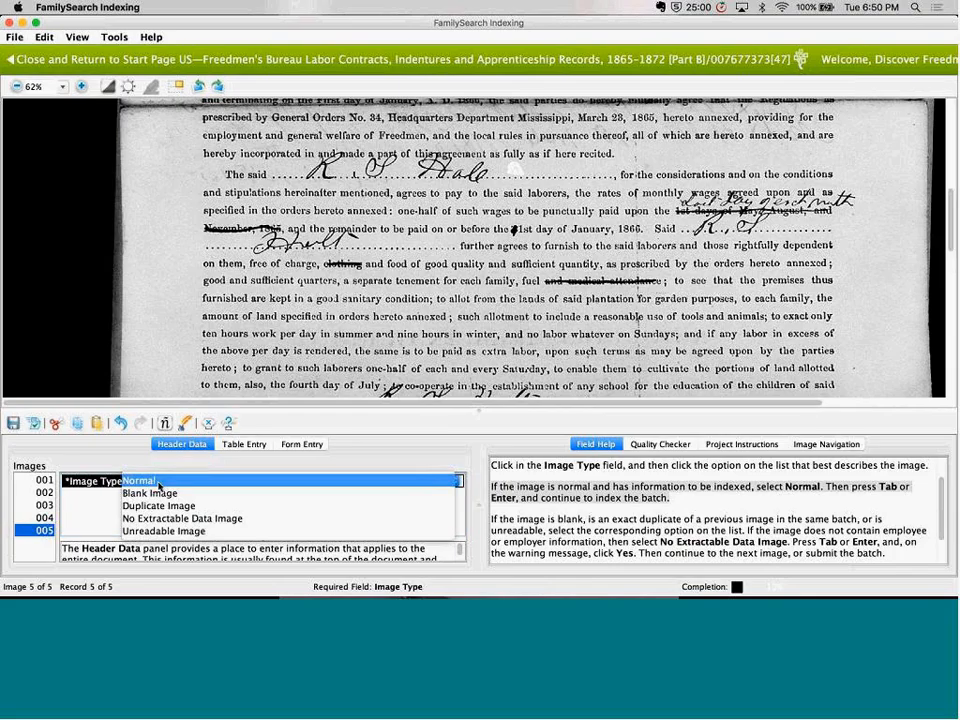
left_click(165, 485)
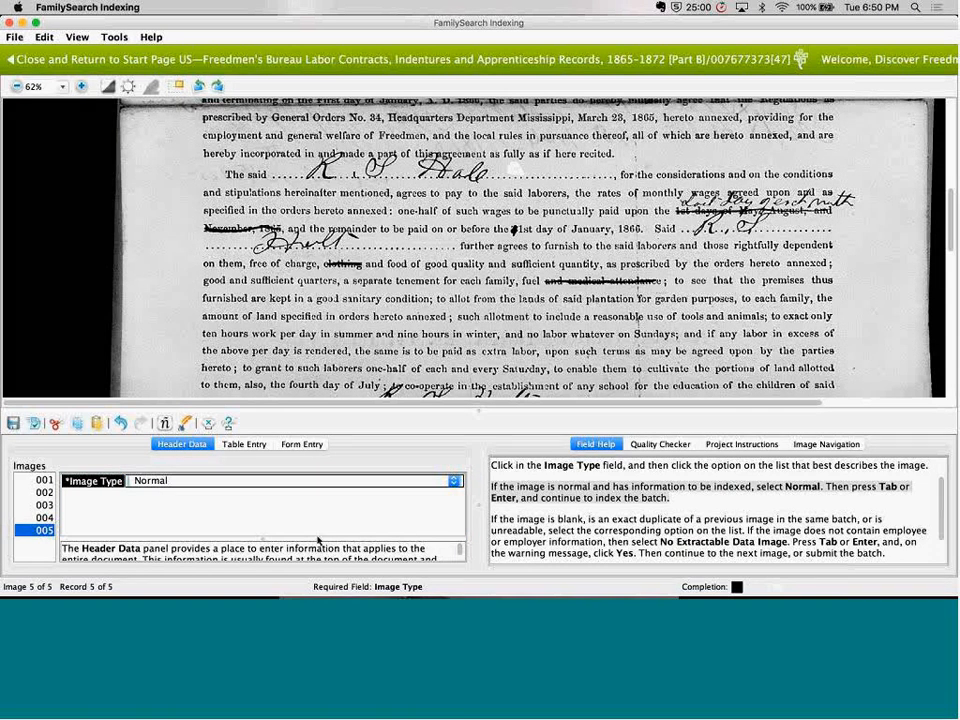
Return to image 001, open its records as a table, and look over the required columns through Contract Year
left_click(44, 480)
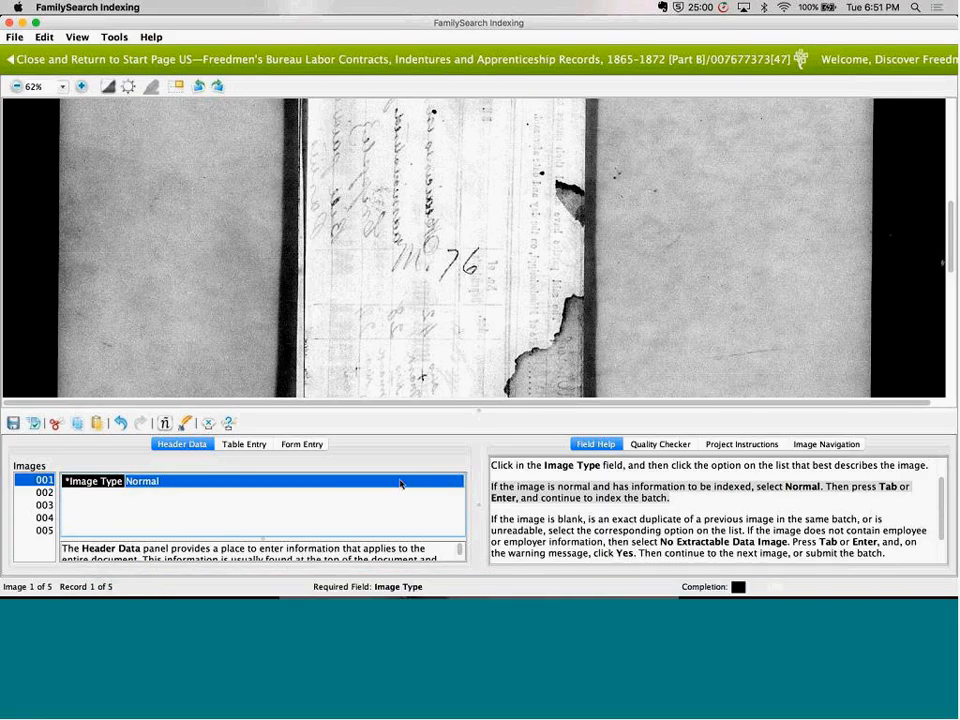
left_click(246, 446)
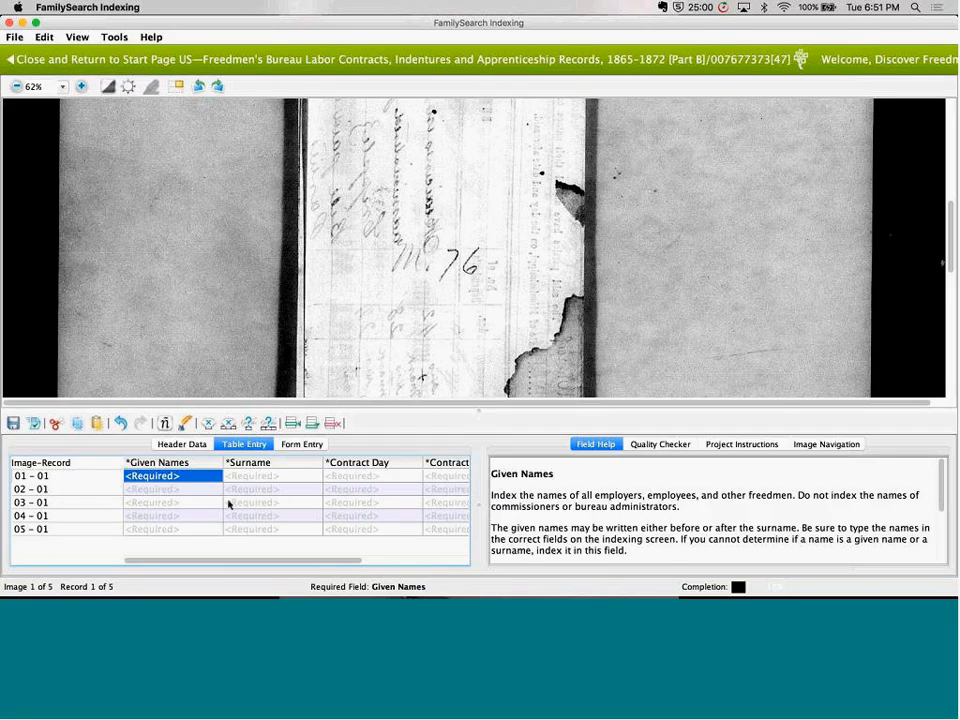
scroll(421, 490, "right", 5)
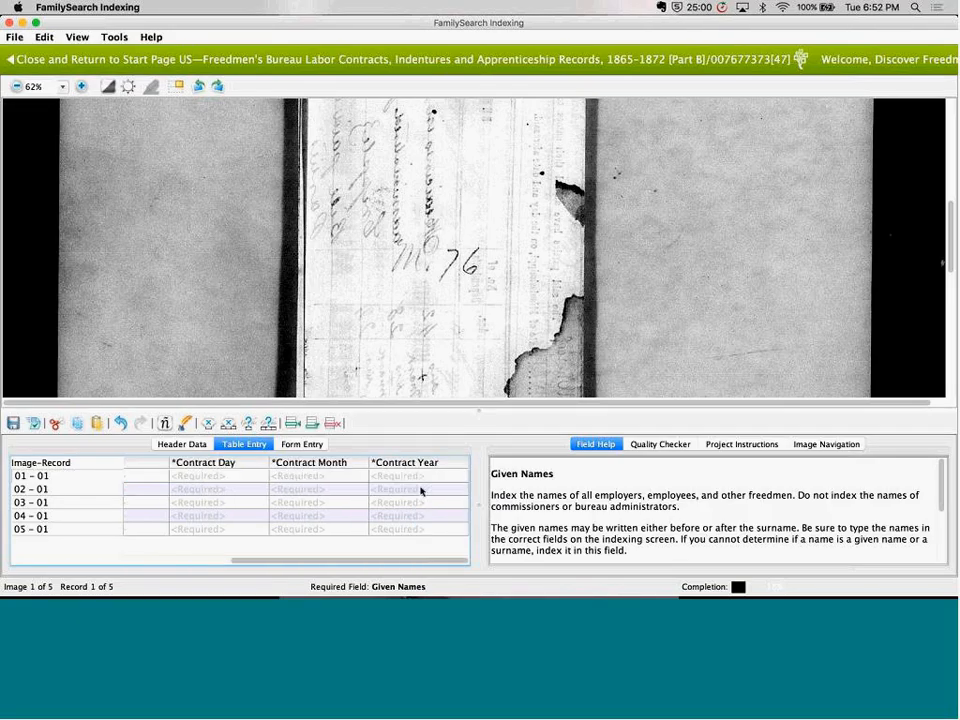
scroll(421, 490, "left", 5)
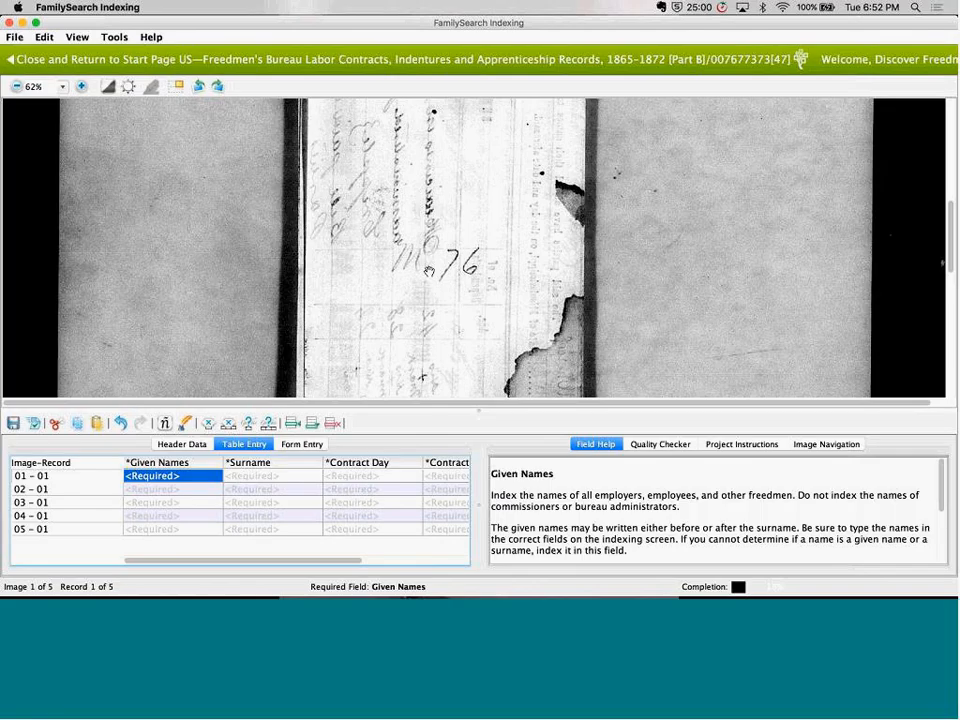
Enter the given-name initials and surname in record 01 - 01, reading them from the handwritten heading of image 001
left_click_drag(429, 271, 439, 396)
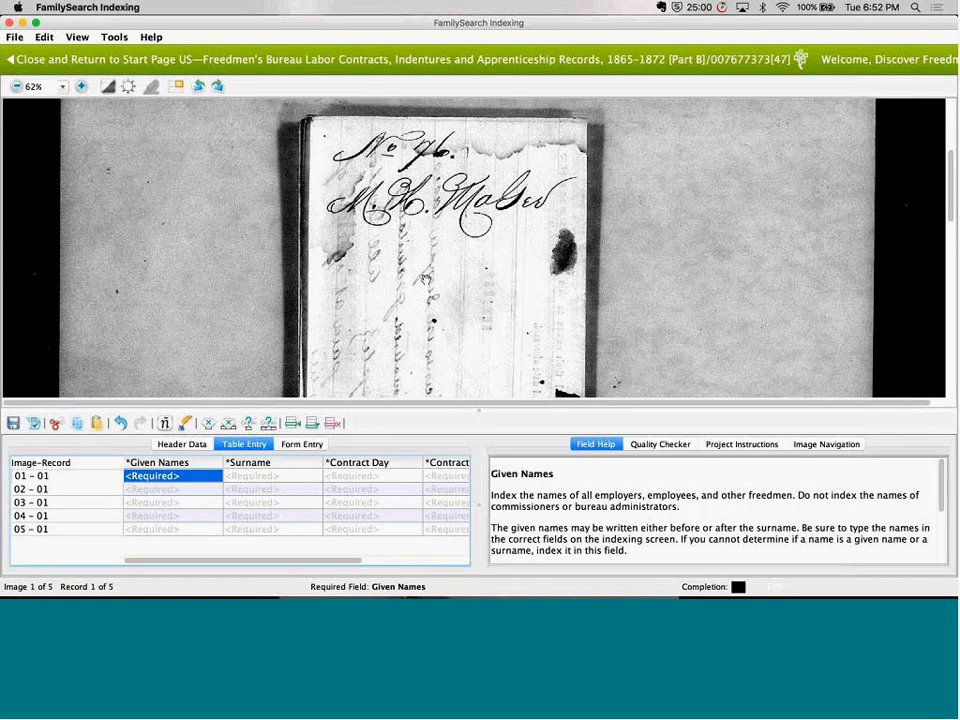
left_click_drag(425, 280, 424, 246)
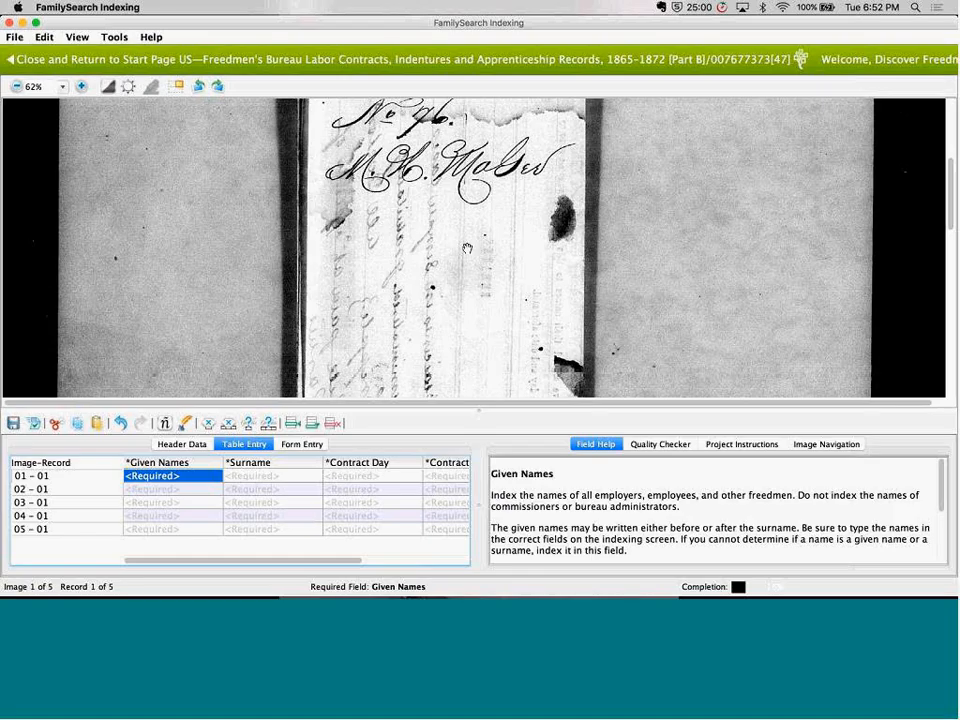
type("M M")
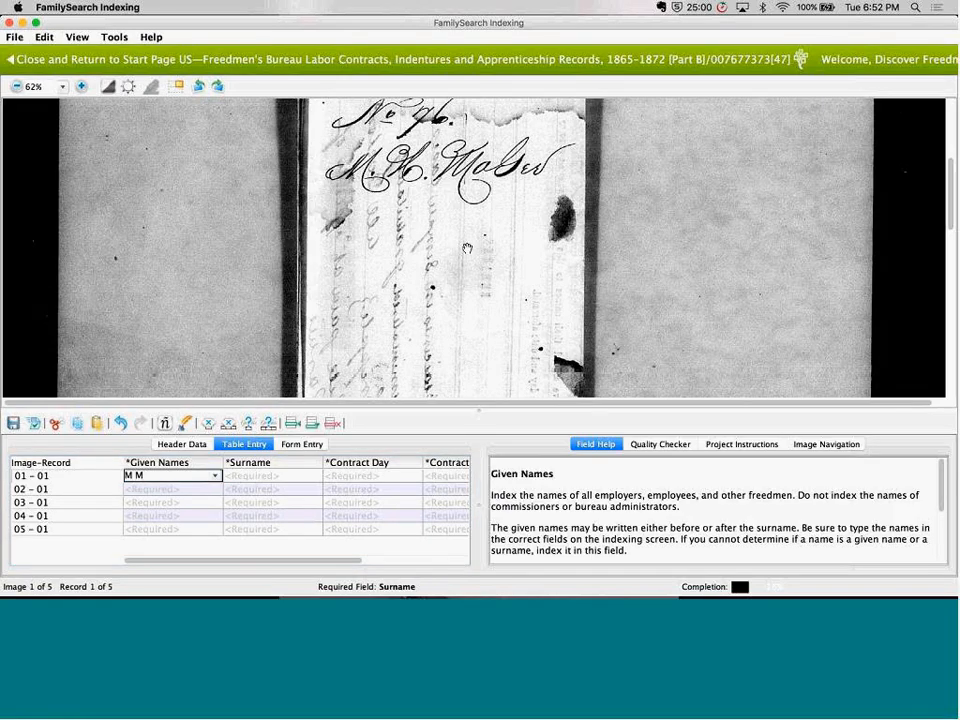
key("Tab")
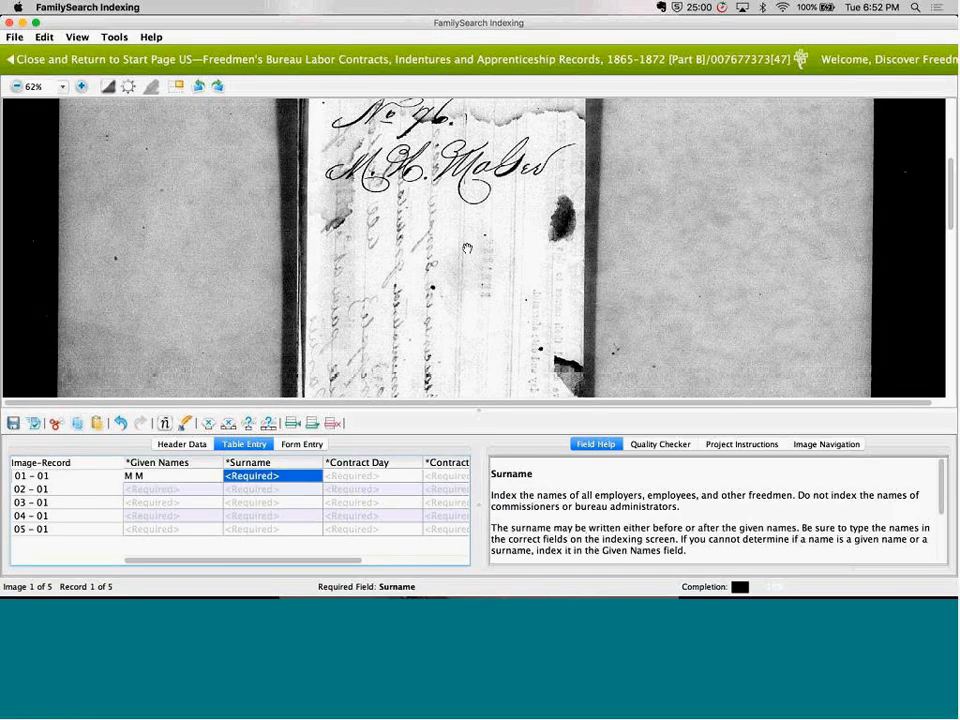
type("Ma")
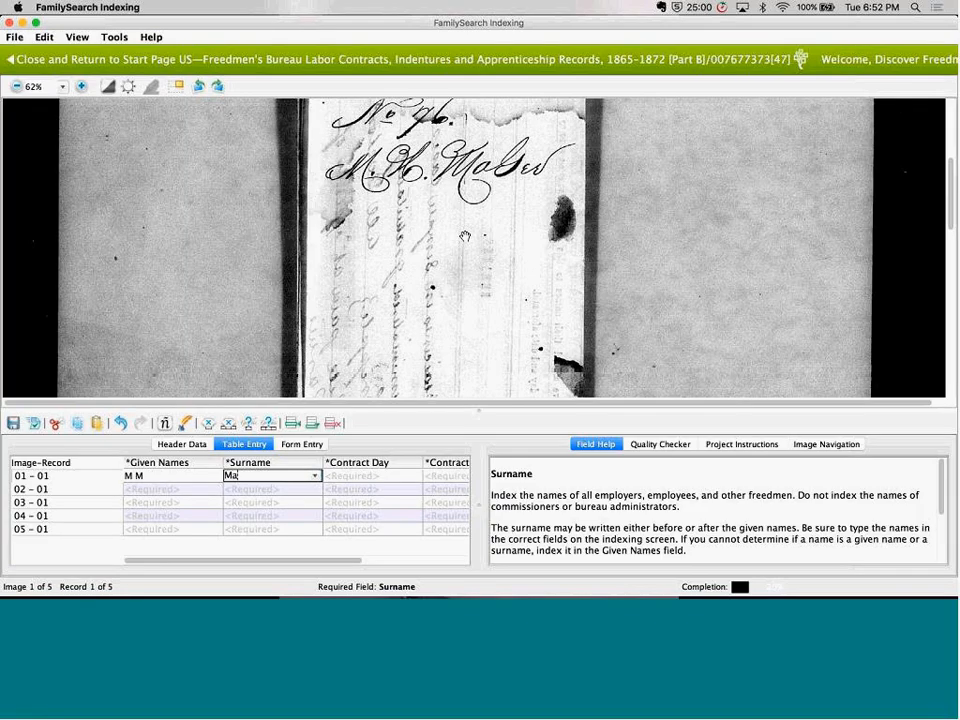
type("dsen")
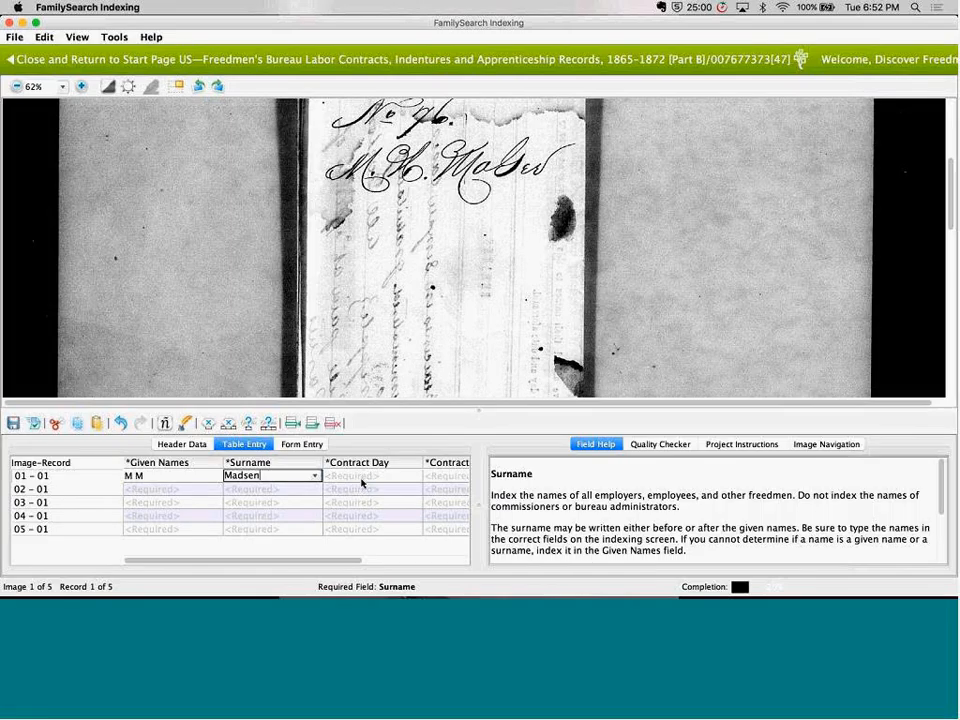
key("Tab")
Mark Contract Day, Contract Month and Contract Year as blank in record 01 - 01, and add 0 further records to image 001
left_click_drag(475, 337, 519, 293)
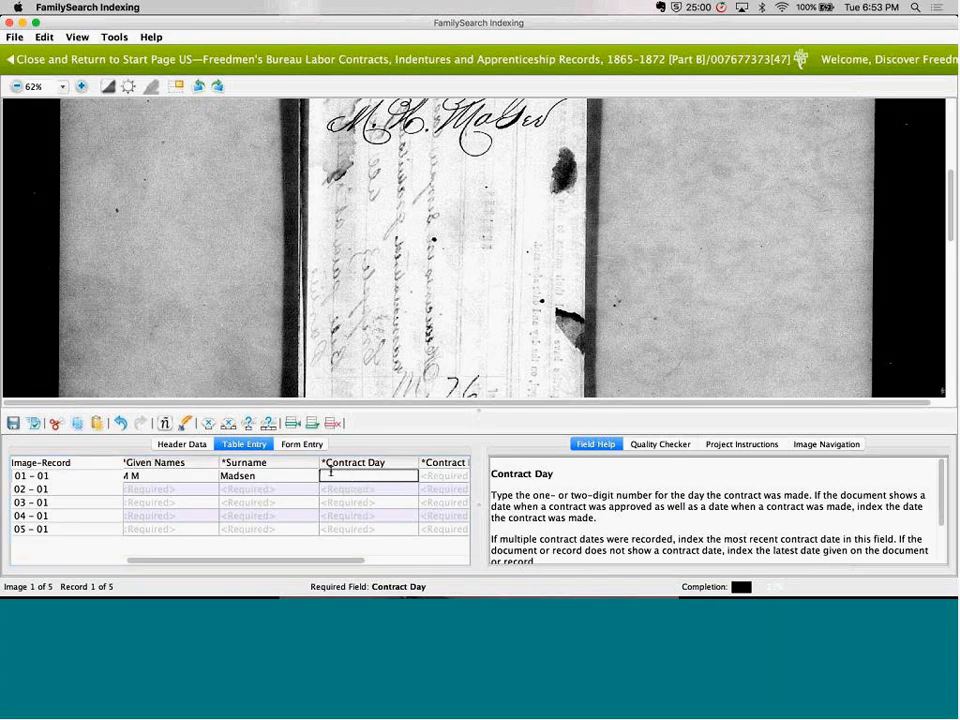
left_click(208, 424)
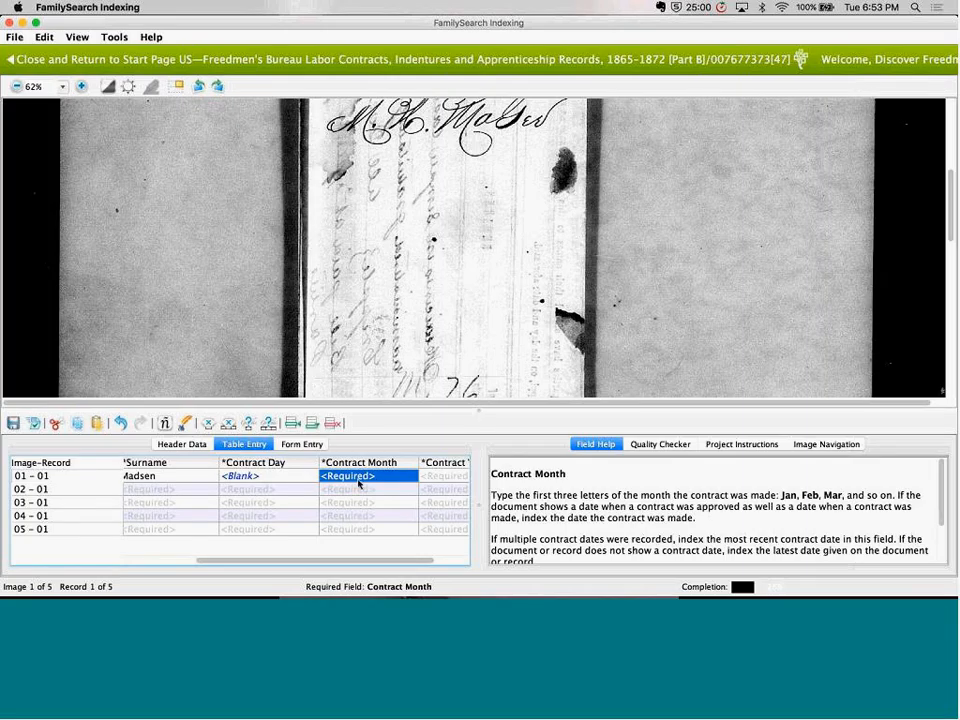
key("ctrl+b")
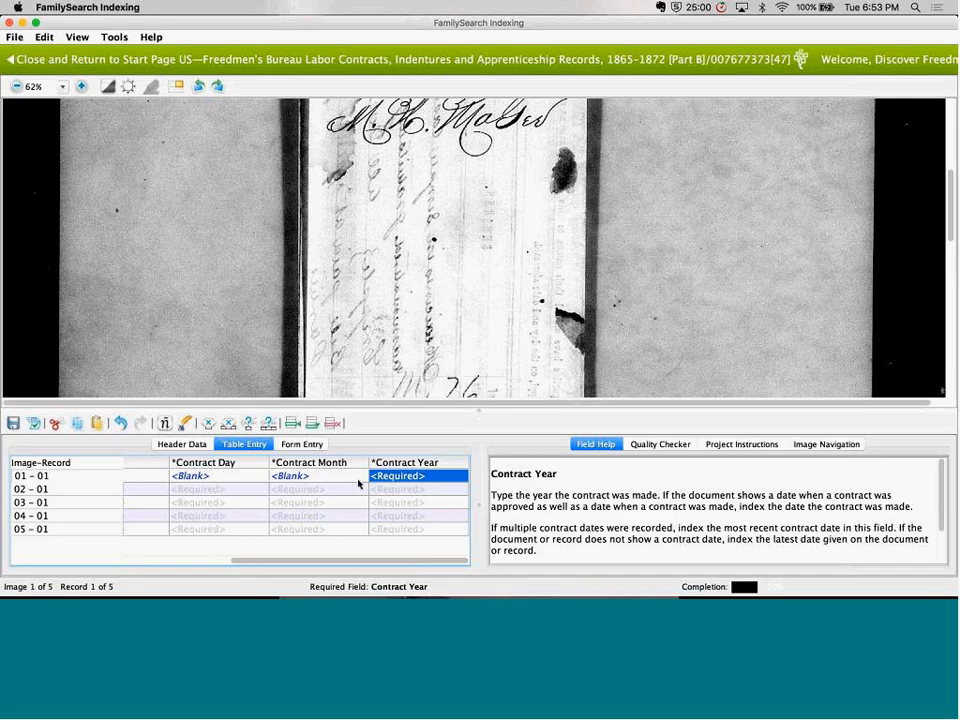
key("ctrl+b")
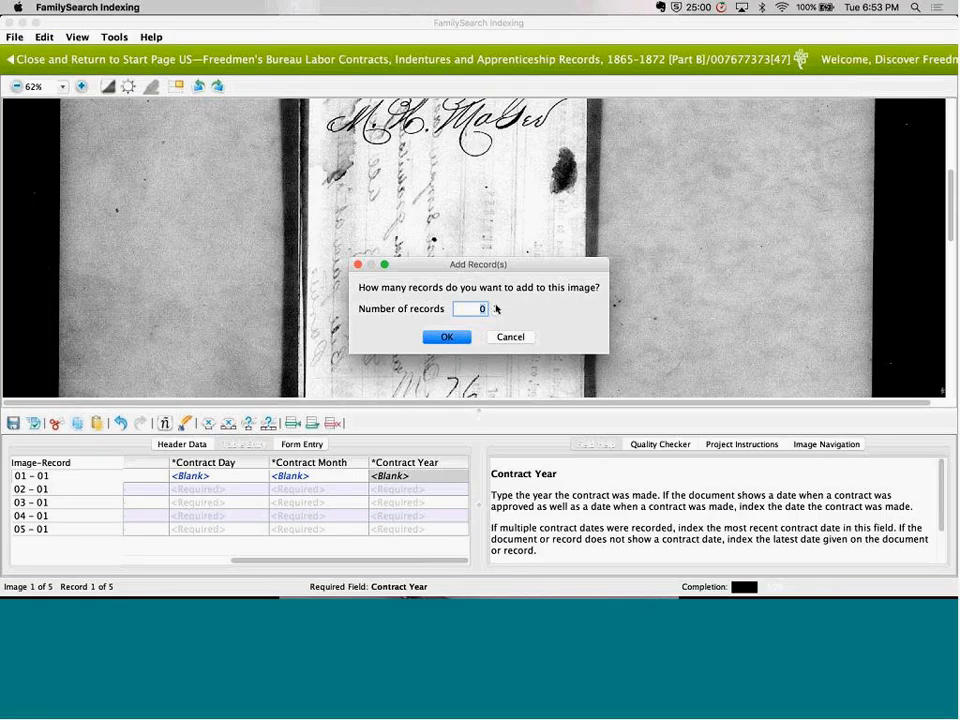
left_click(452, 338)
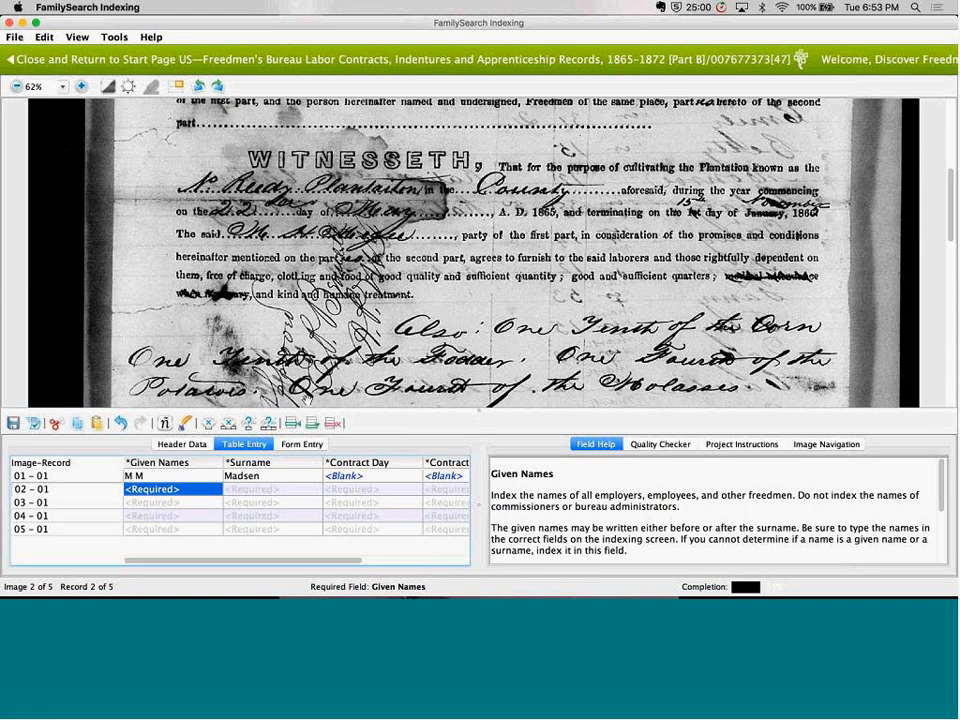
Go back to record 01 - 01 and enlarge the handwritten heading of image 001 to 75%
left_click(87, 476)
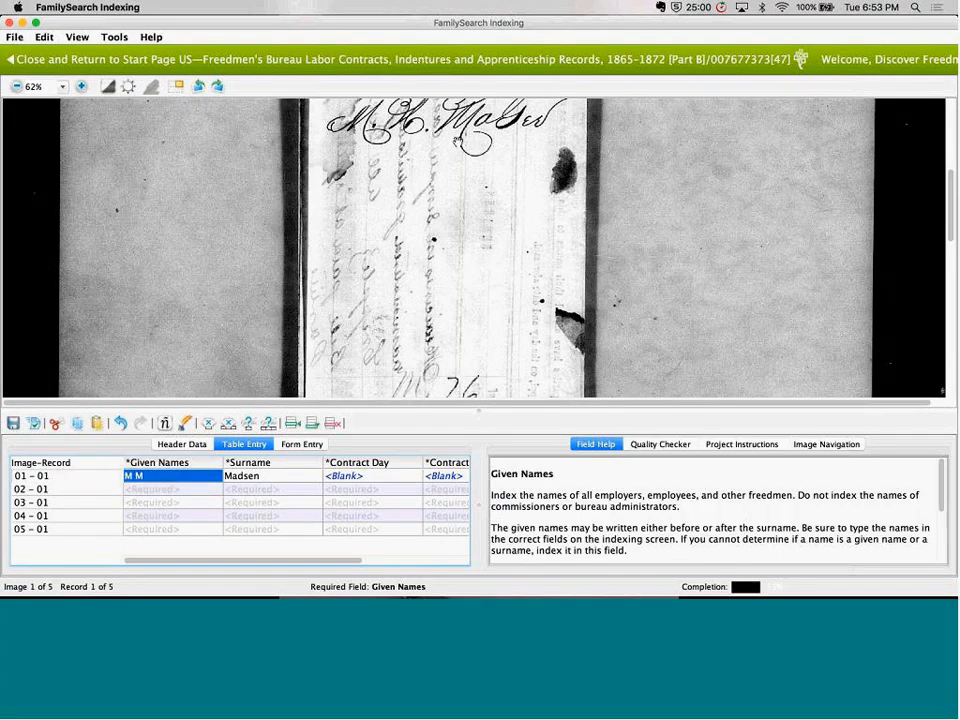
left_click_drag(459, 142, 459, 255)
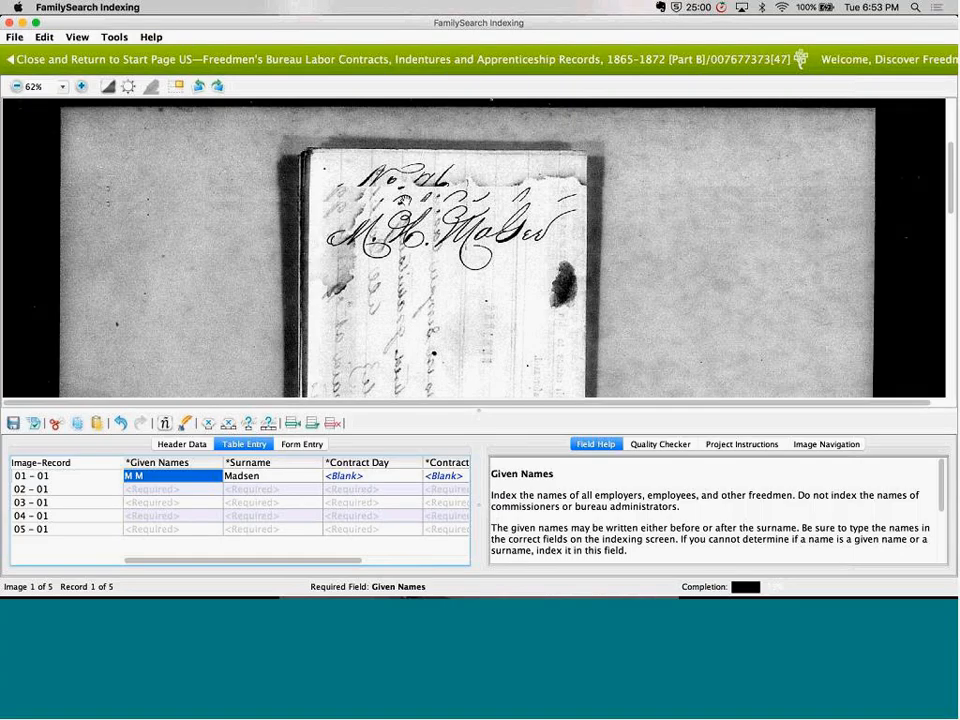
left_click(61, 87)
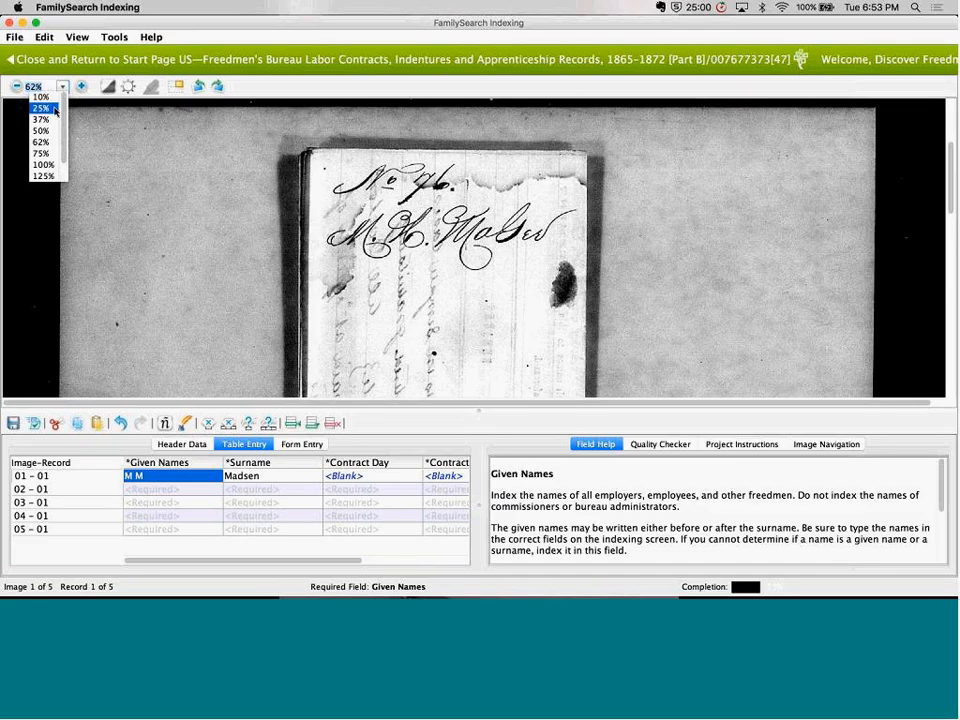
left_click(61, 85)
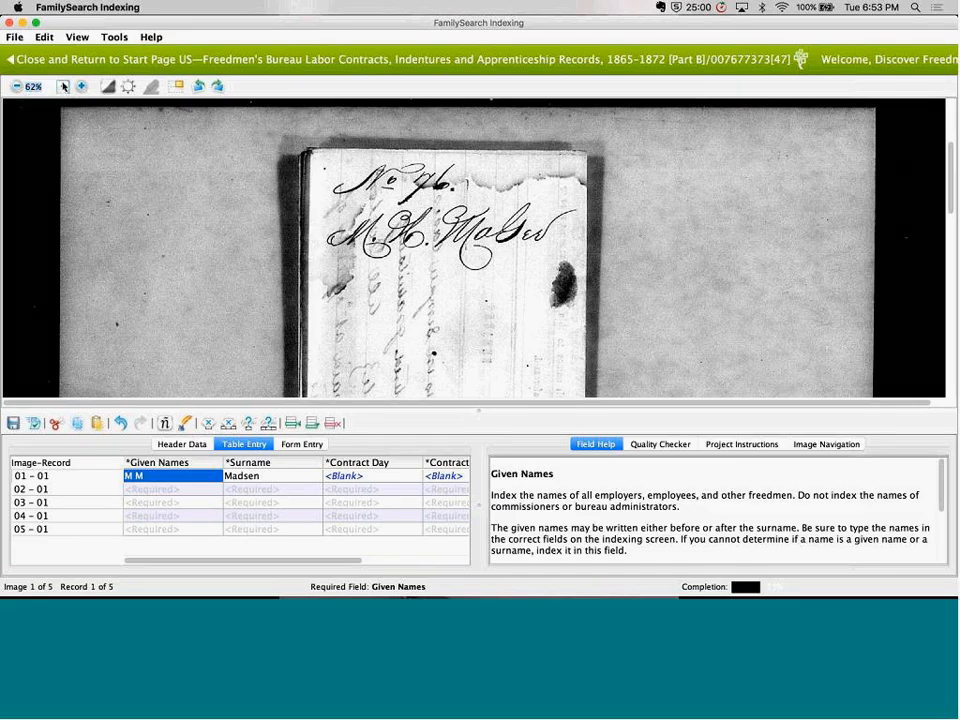
left_click(61, 87)
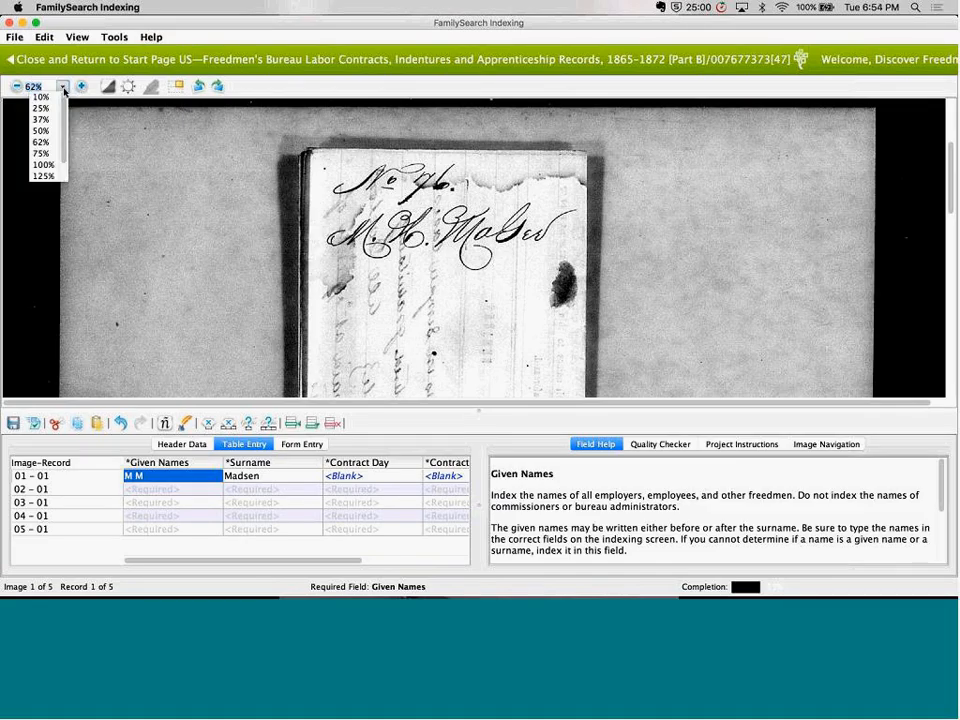
left_click(44, 153)
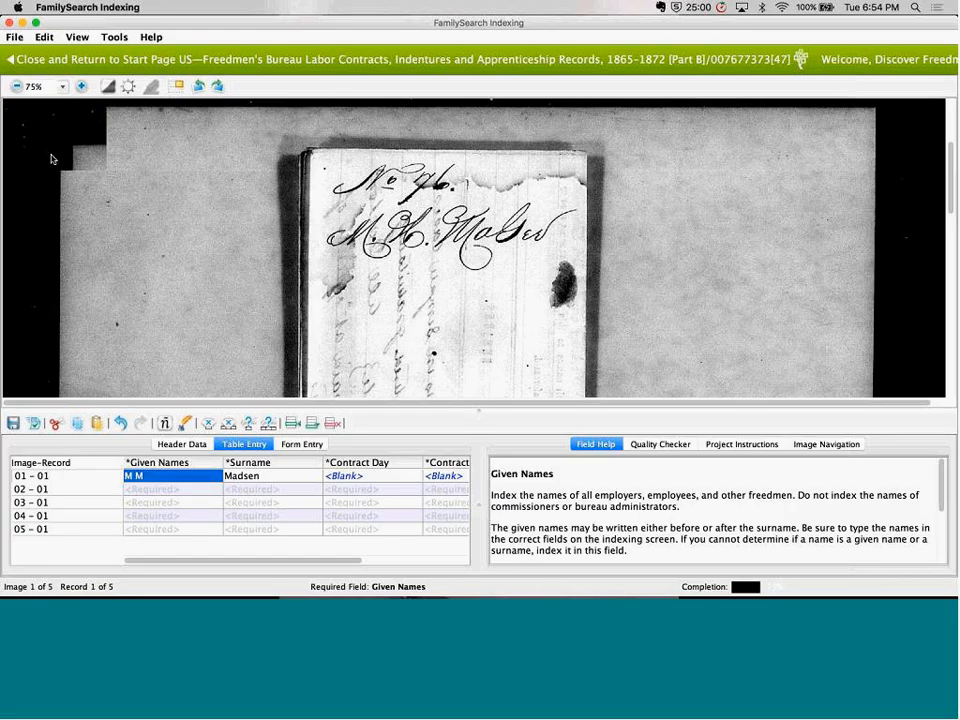
Enlarge image 001 to 100%, bring its handwritten heading into view, and check the writing with inverted colours
left_click(61, 86)
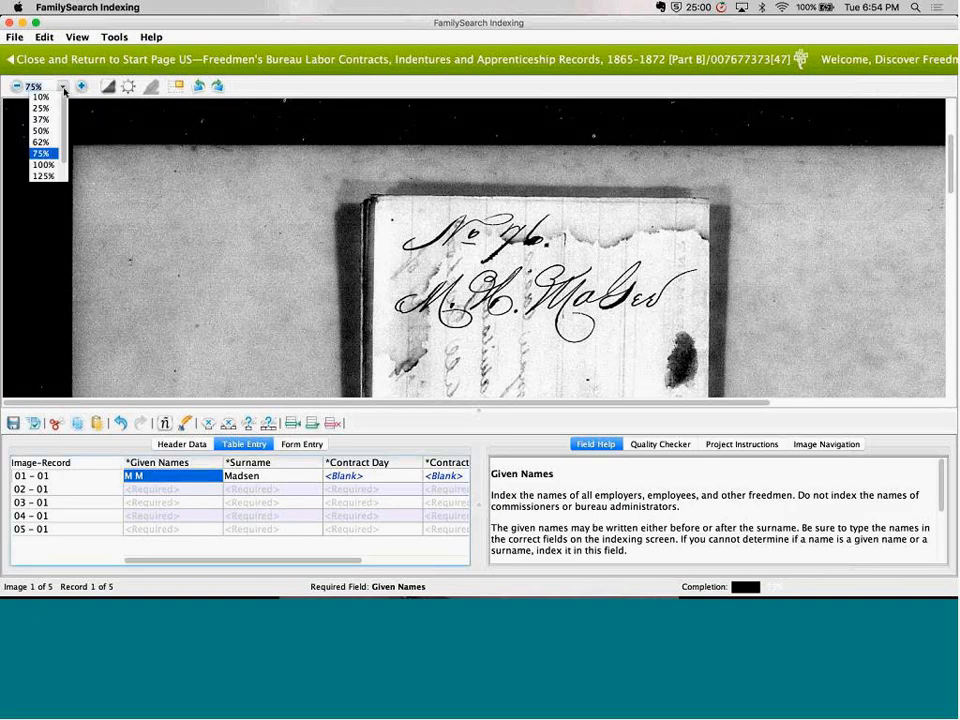
left_click(44, 165)
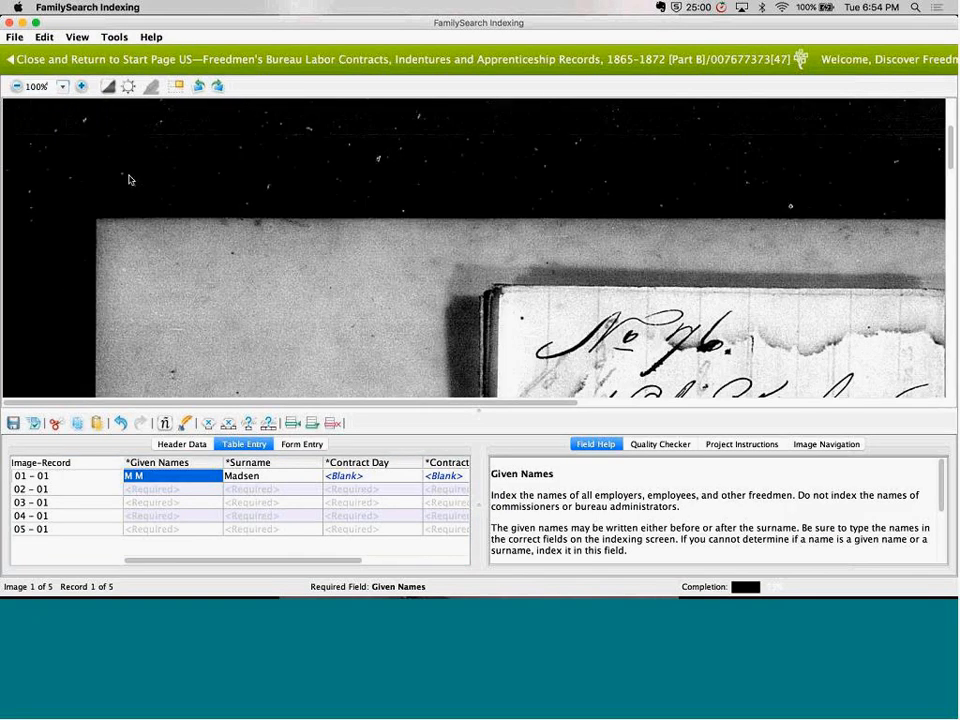
left_click(81, 87)
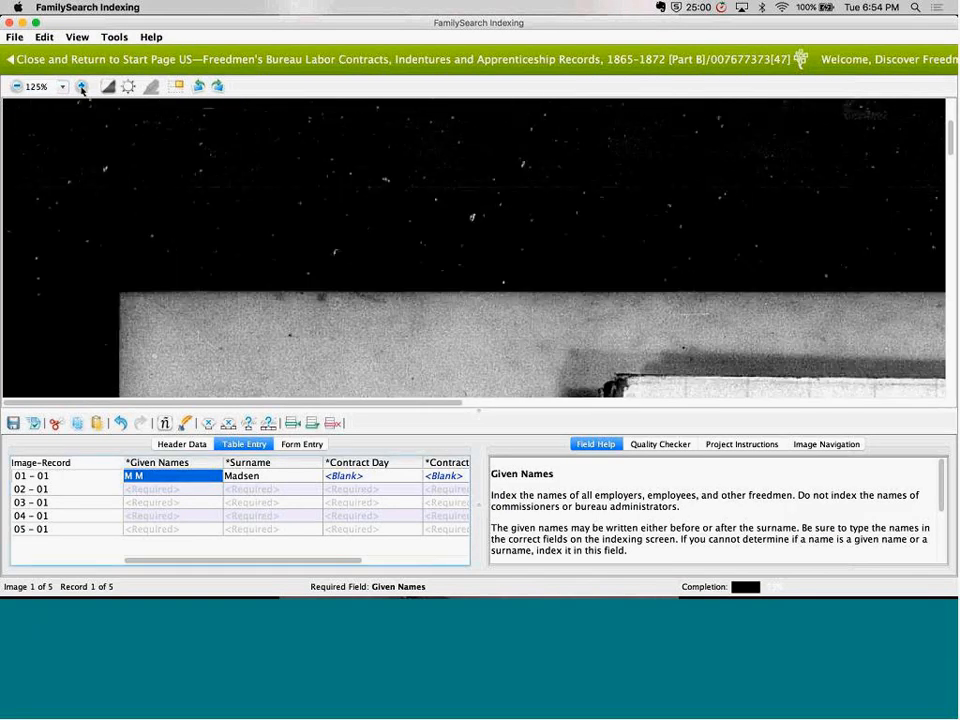
left_click(17, 87)
left_click(17, 87)
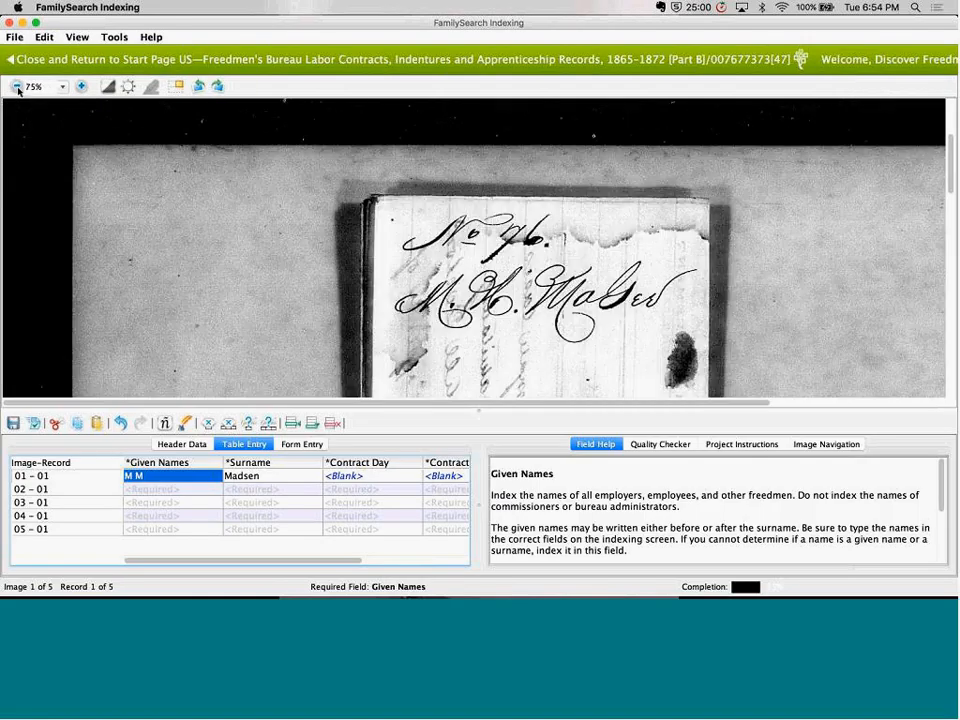
left_click(81, 87)
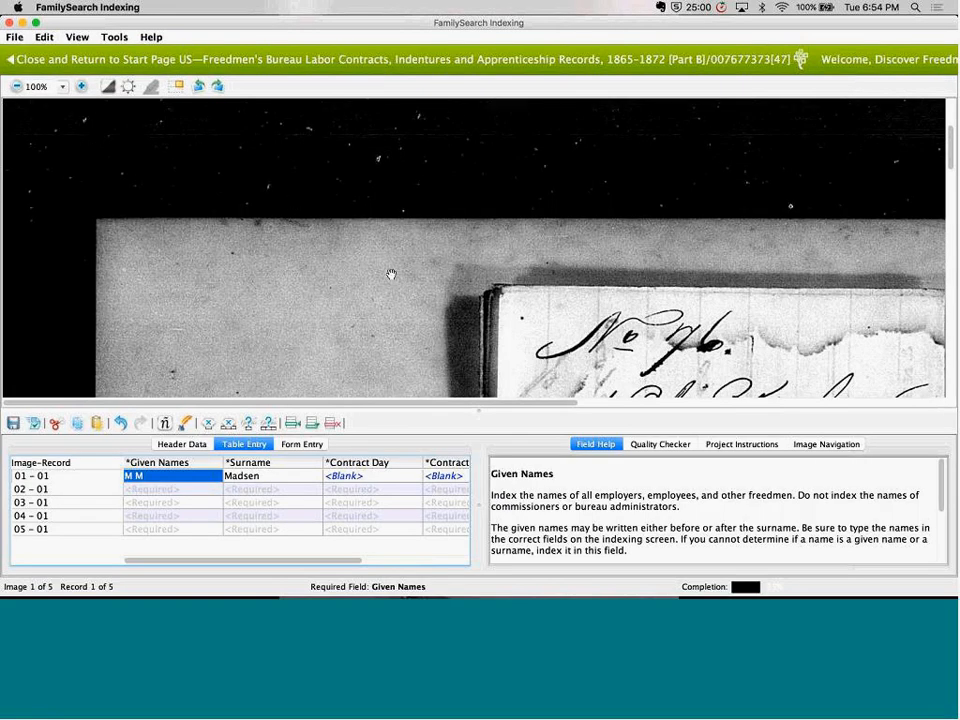
left_click_drag(391, 274, 197, 118)
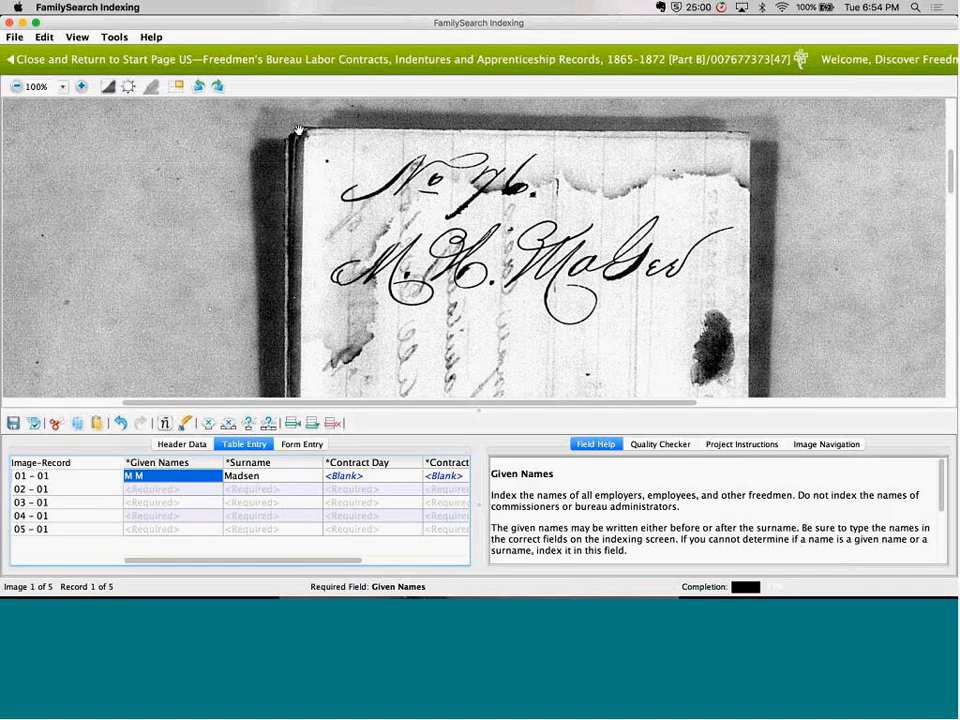
left_click(110, 91)
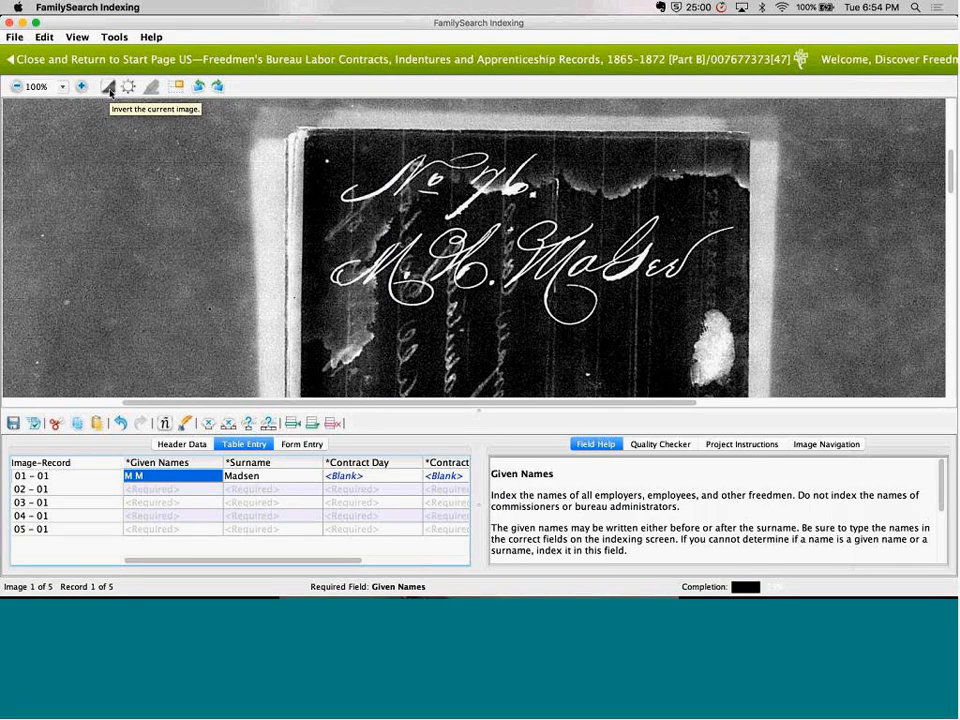
left_click(111, 91)
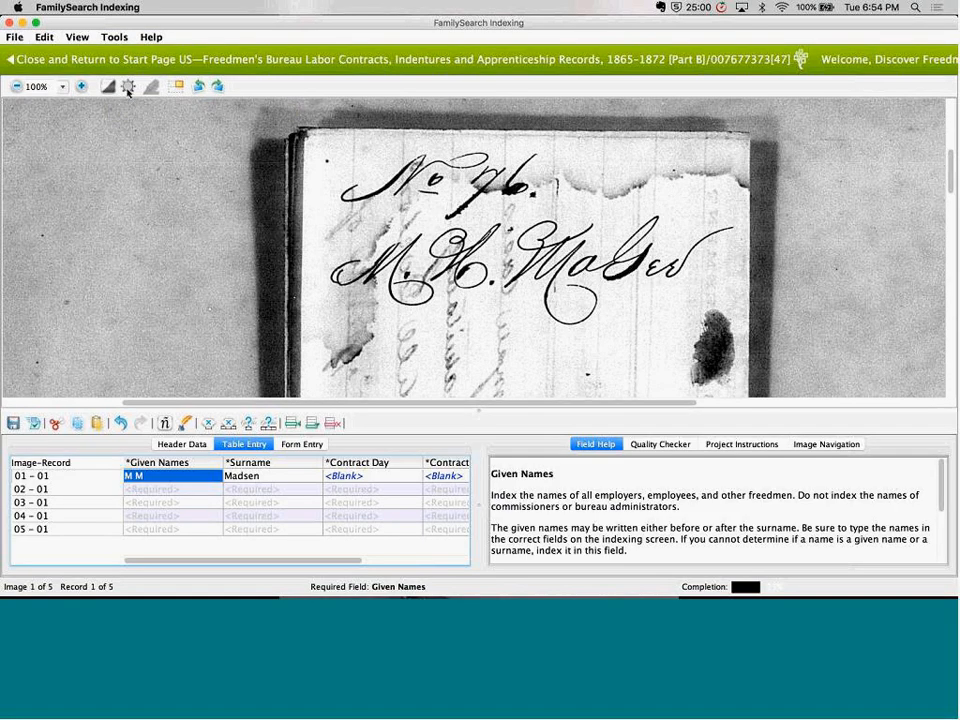
Raise the brightness of image 001 to about 30 and its contrast to about 22
left_click(128, 88)
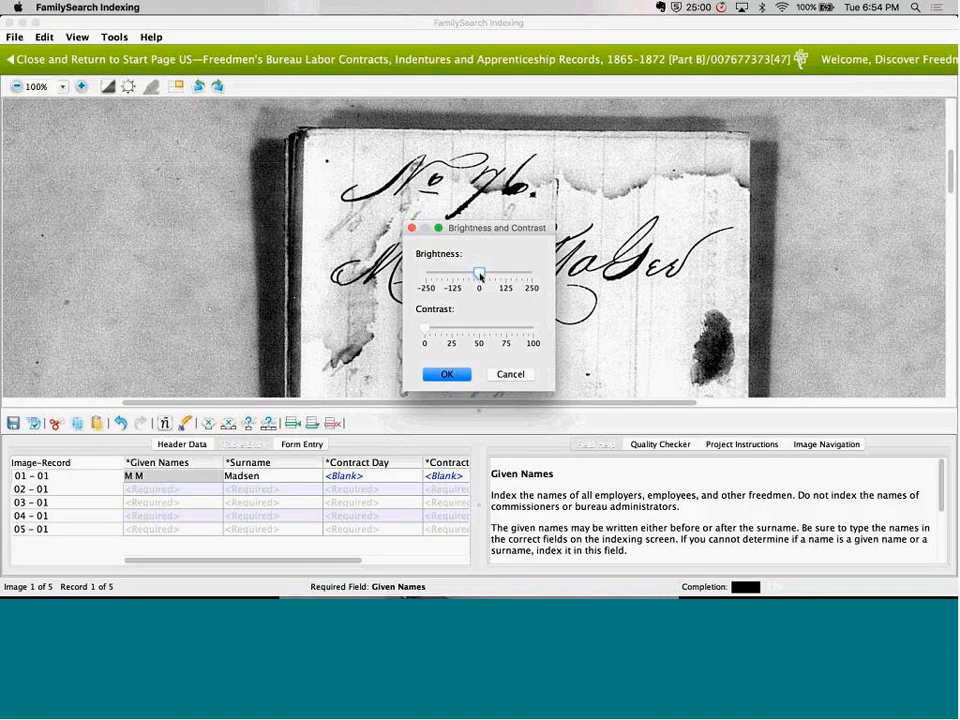
left_click_drag(480, 277, 487, 279)
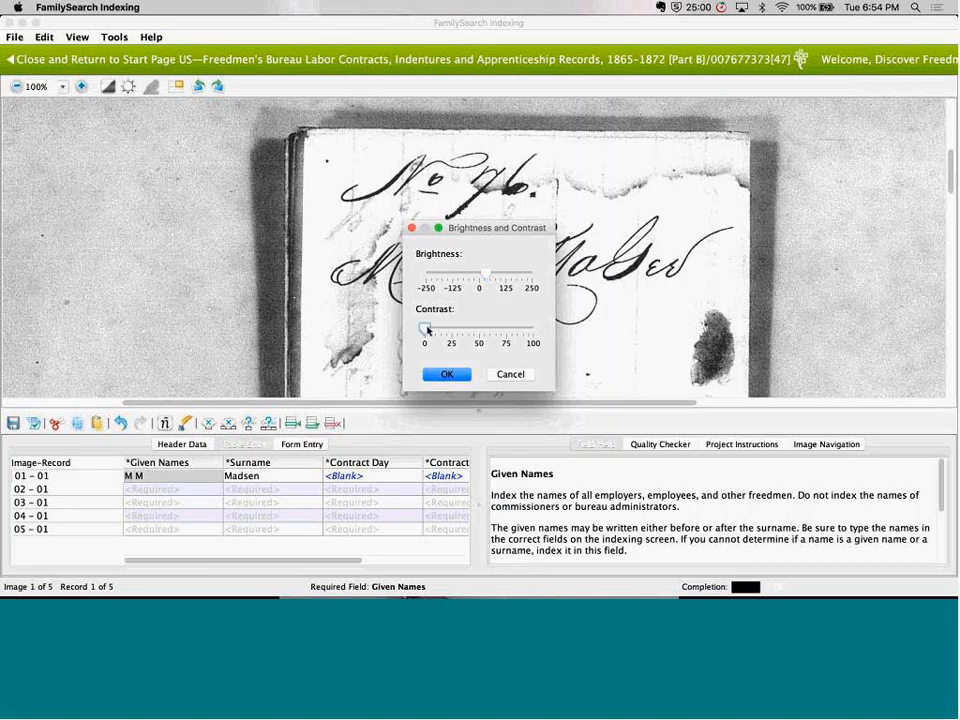
left_click_drag(430, 330, 451, 330)
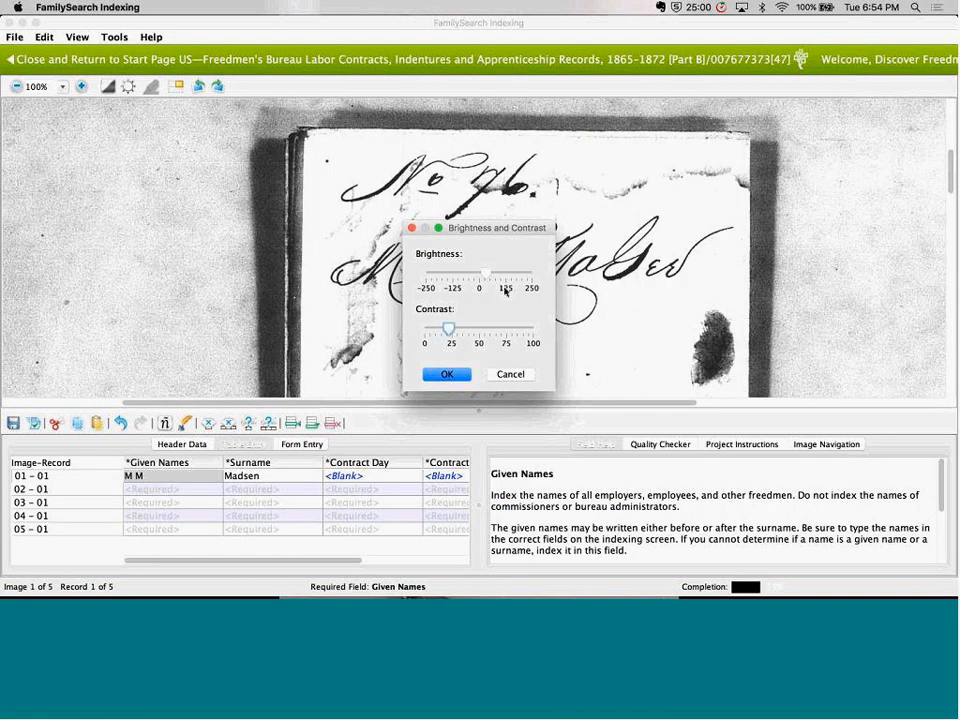
left_click(448, 375)
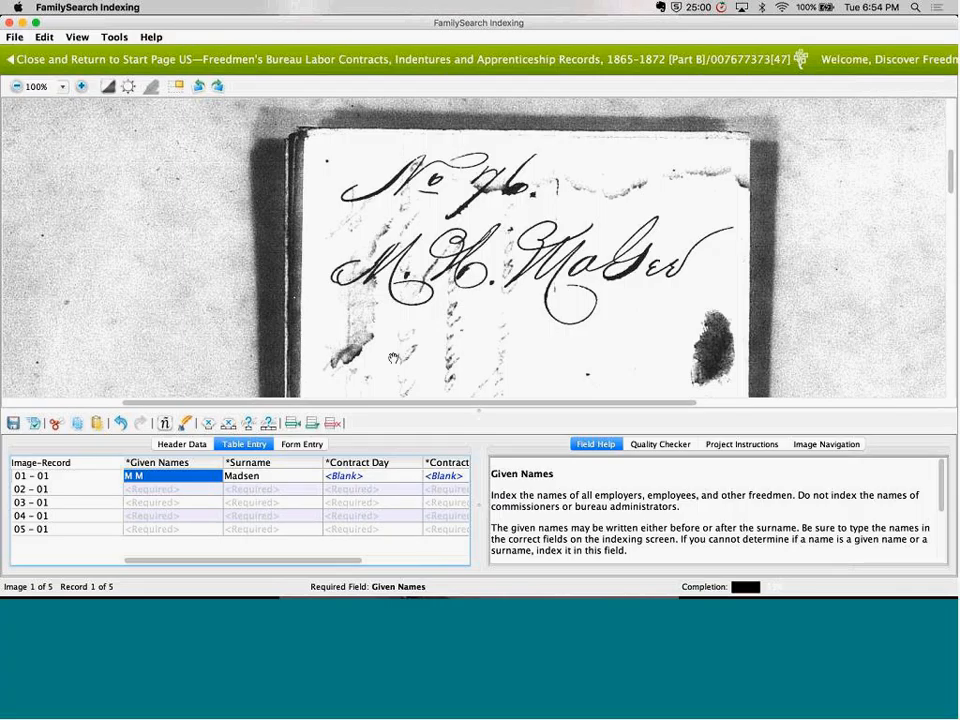
Correct the second given-name initial in record 01 - 01 to match the handwritten heading
left_click(167, 476)
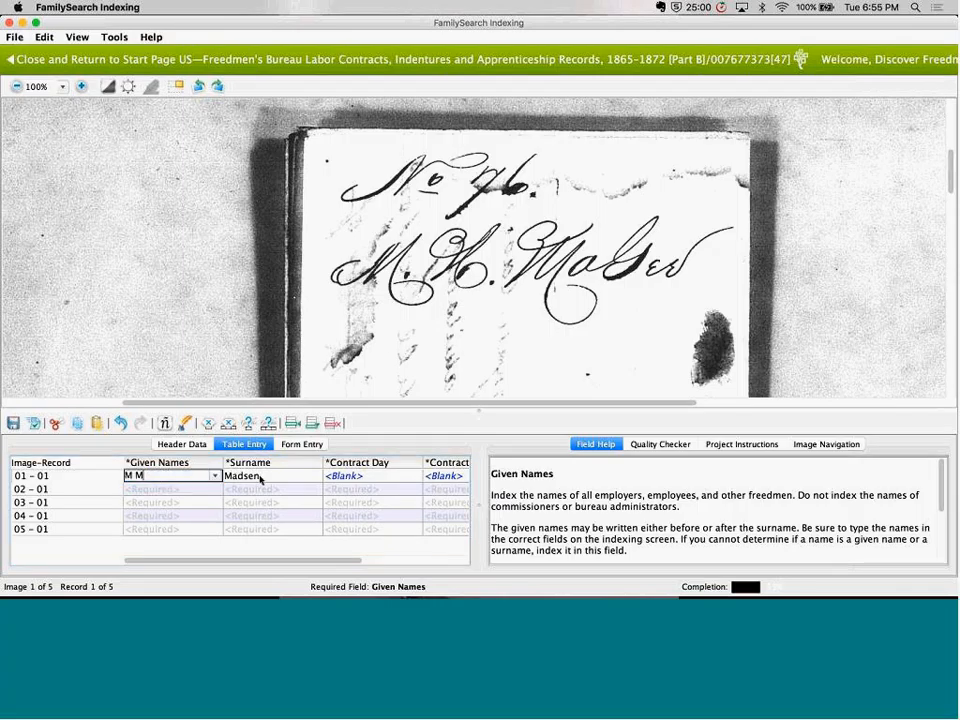
key("BackSpace")
type("H")
Read the field help for Given Names, Surname, Contract Day, Contract Month and Contract Year using record 01 - 01
scroll(729, 503, "down", 3)
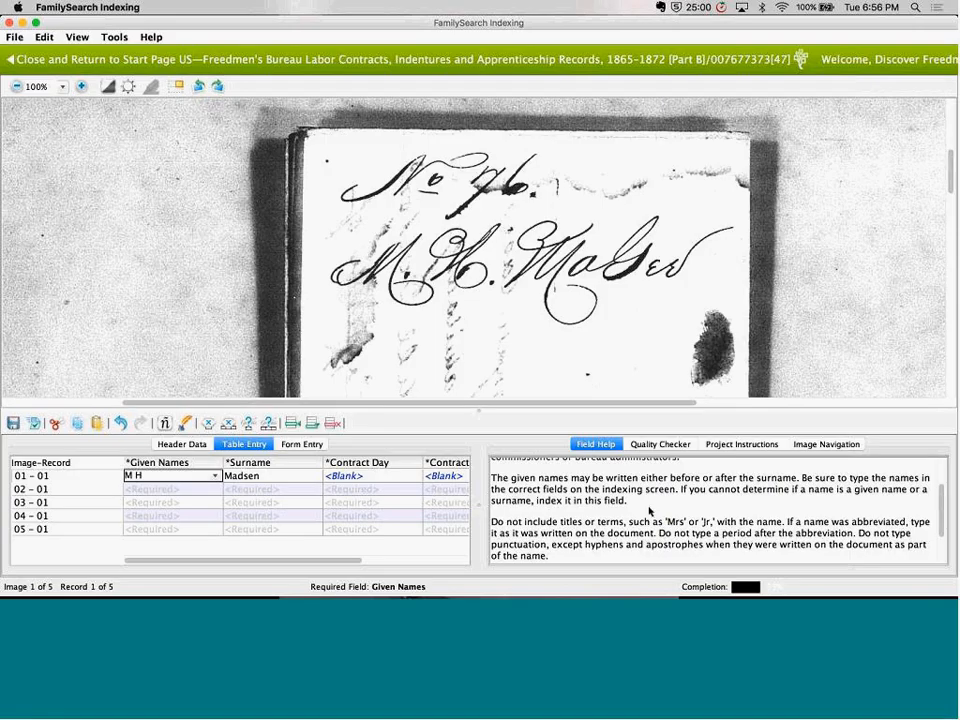
left_click(276, 476)
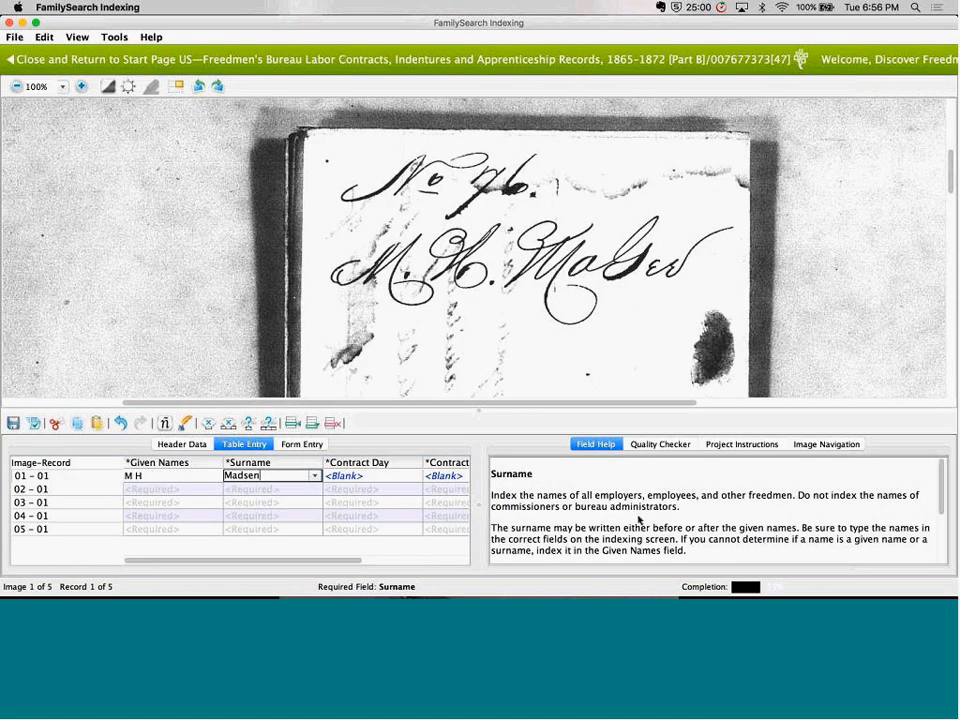
left_click(400, 477)
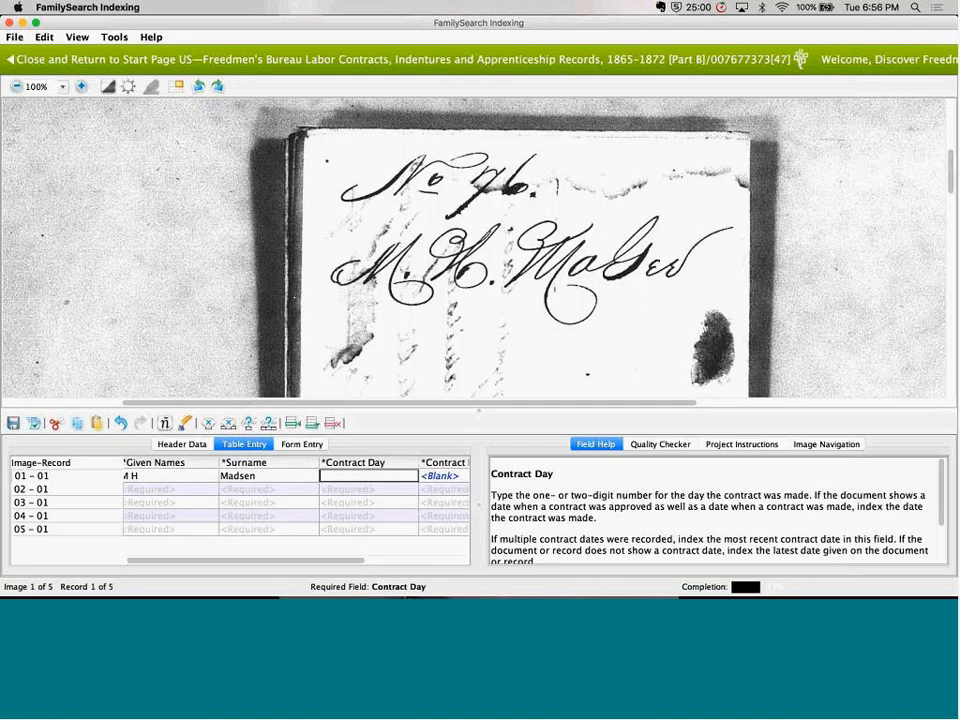
left_click(442, 480)
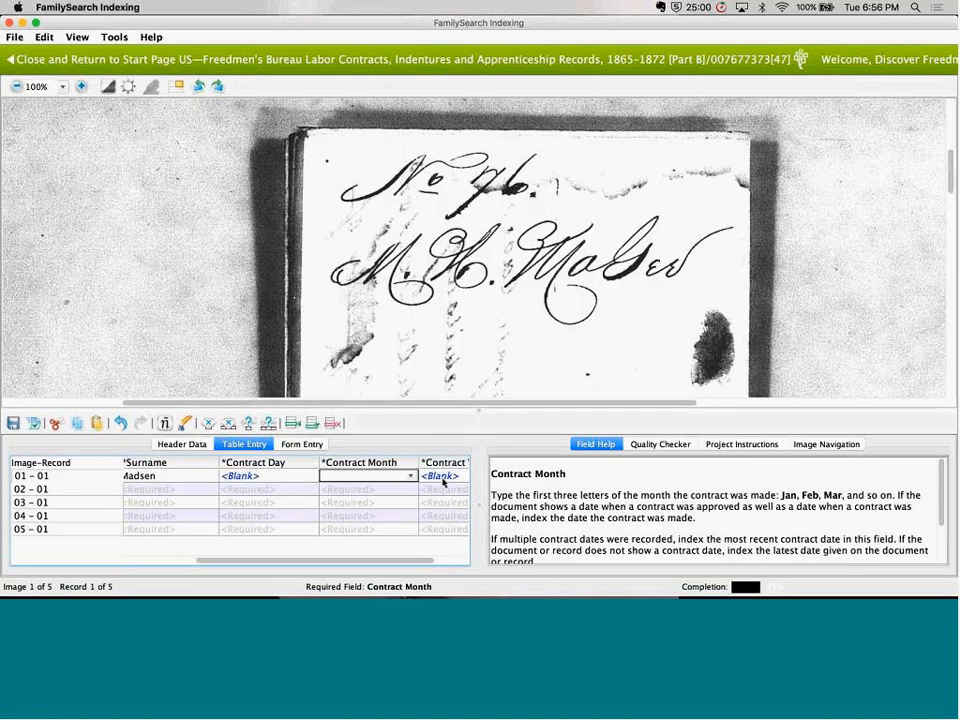
left_click(446, 478)
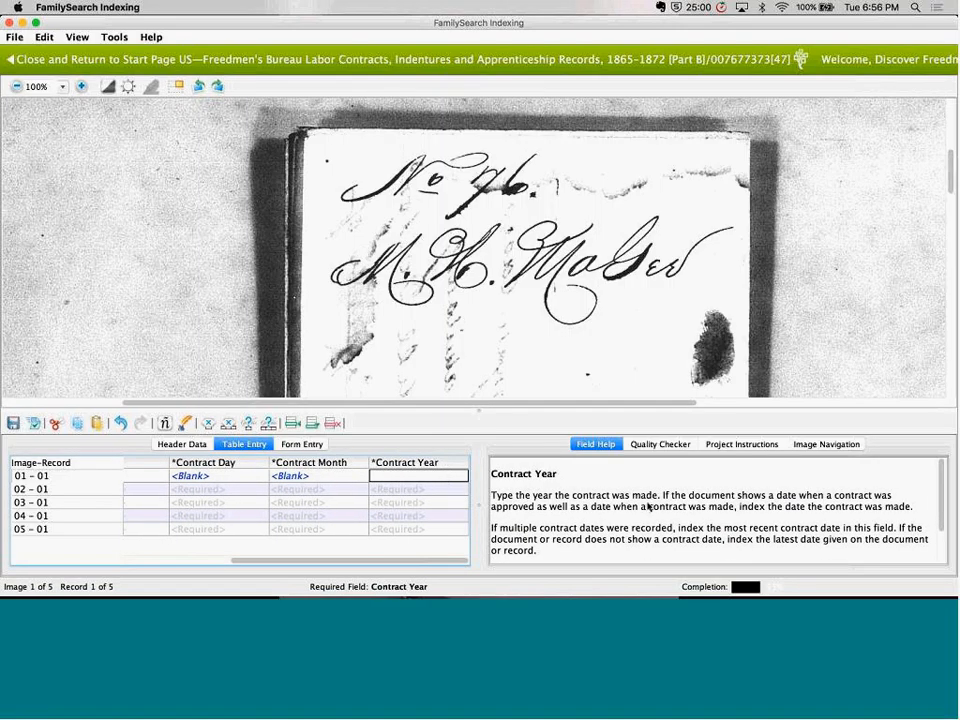
scroll(647, 506, "down", 3)
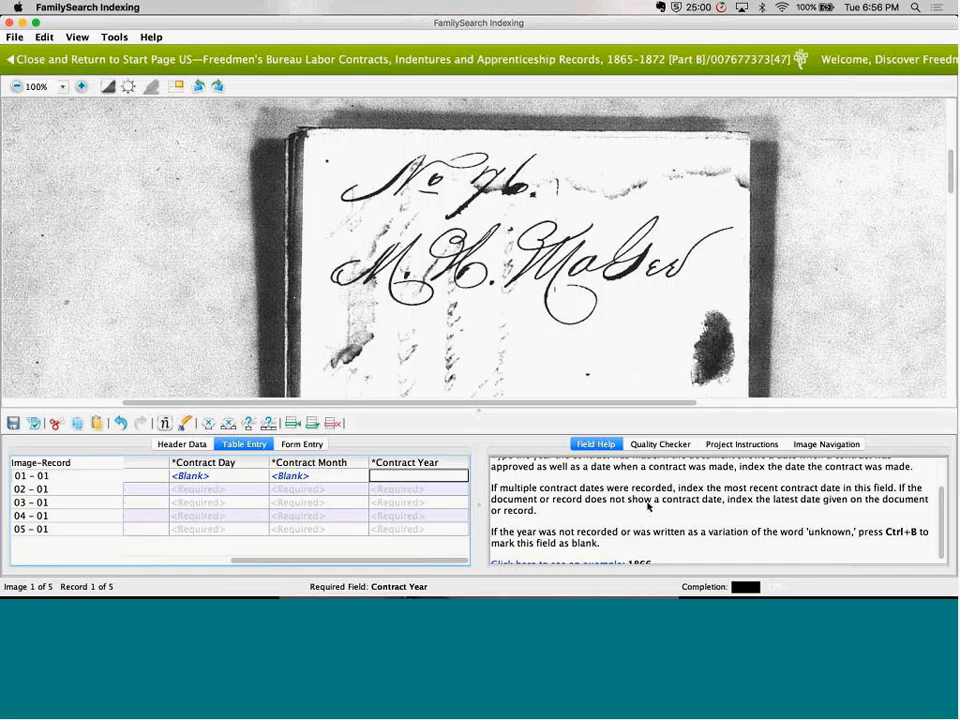
Mark Contract Month as blank in record 01 - 01 and open image 002 through record 02 - 01
left_click(318, 477)
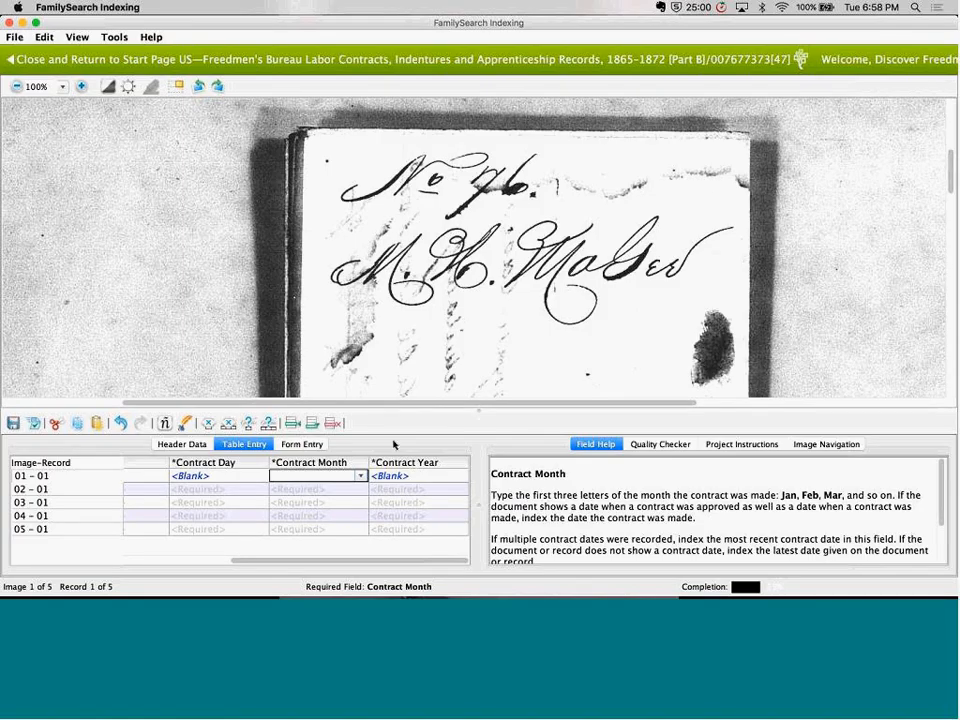
key("ctrl+b")
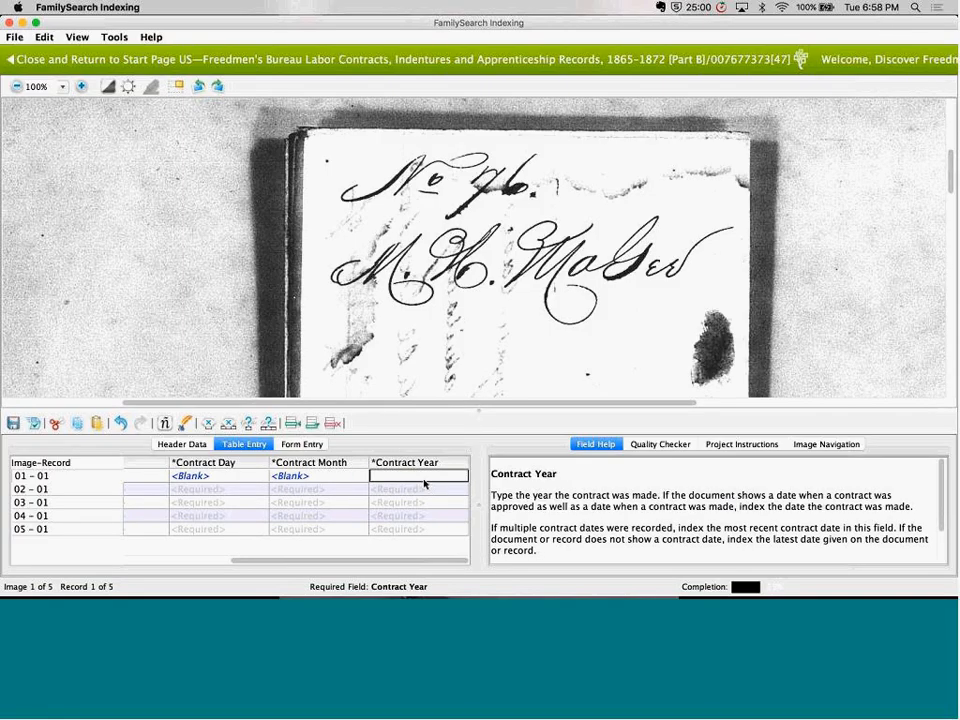
left_click(26, 494)
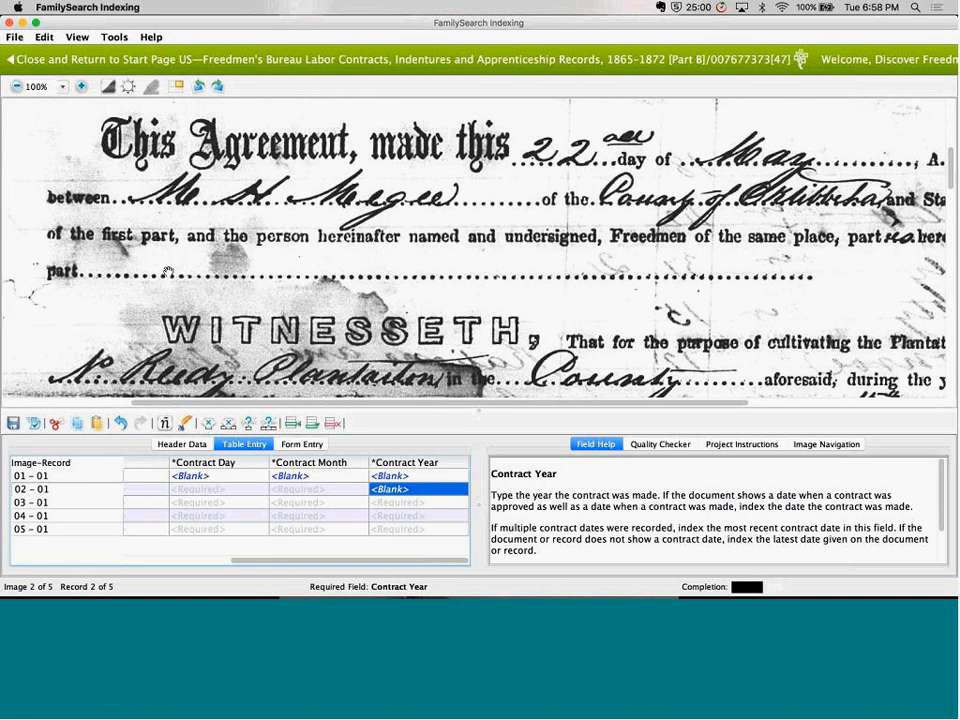
Reduce image 002 to 62% and view the opening lines of the Agreement with Freedmen
left_click(17, 88)
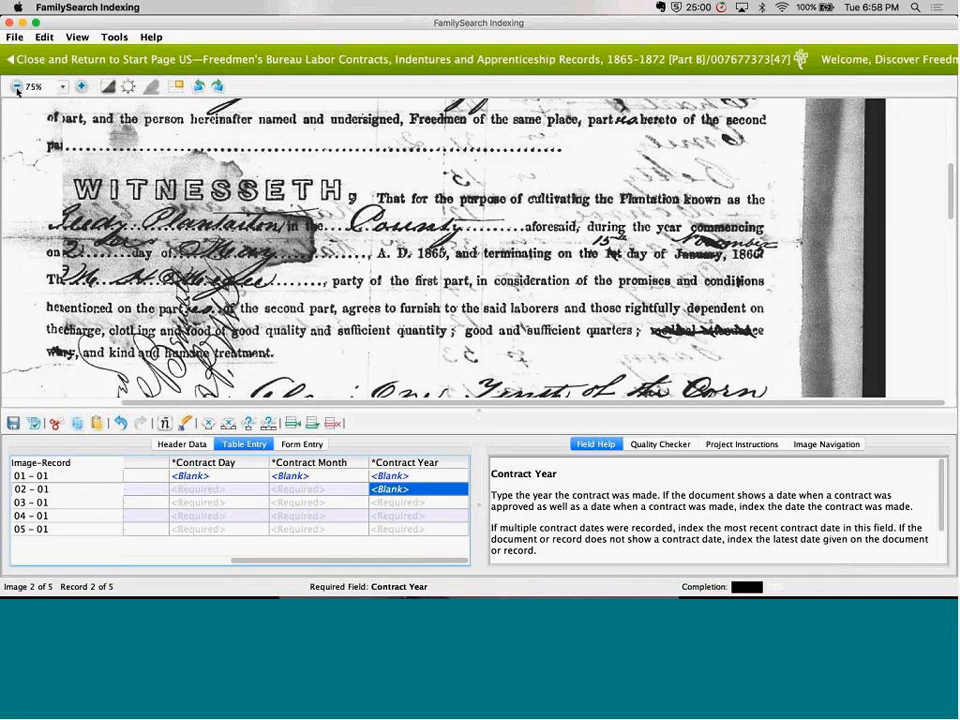
left_click(17, 88)
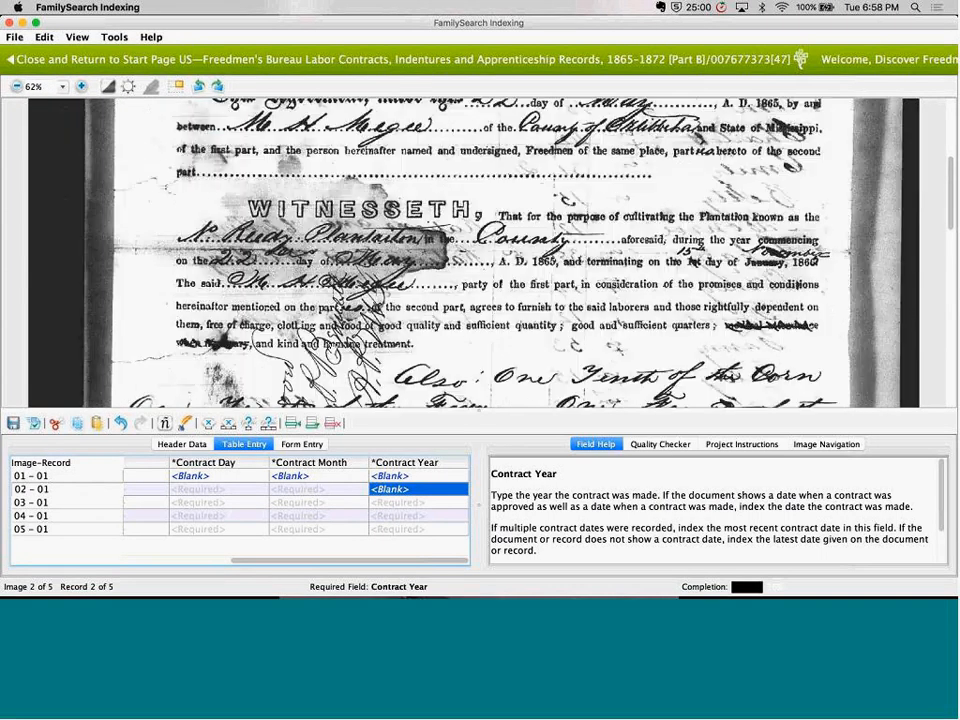
scroll(331, 382, "up", 3)
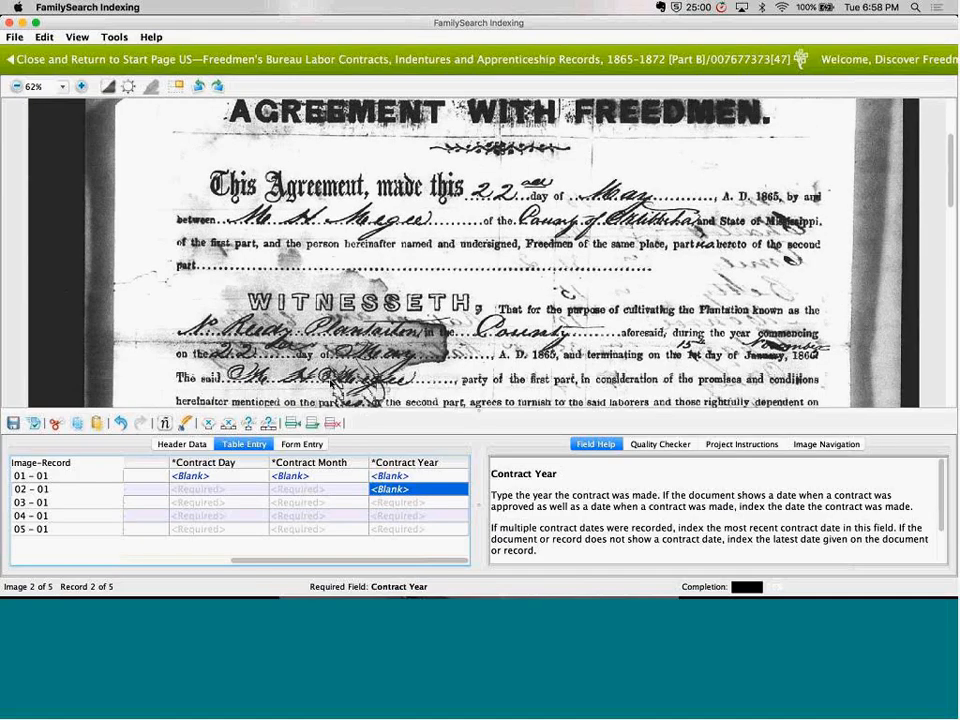
In record 03 - 01, enter the first given name listed on image 003 and mark Surname as blank
left_click(32, 502)
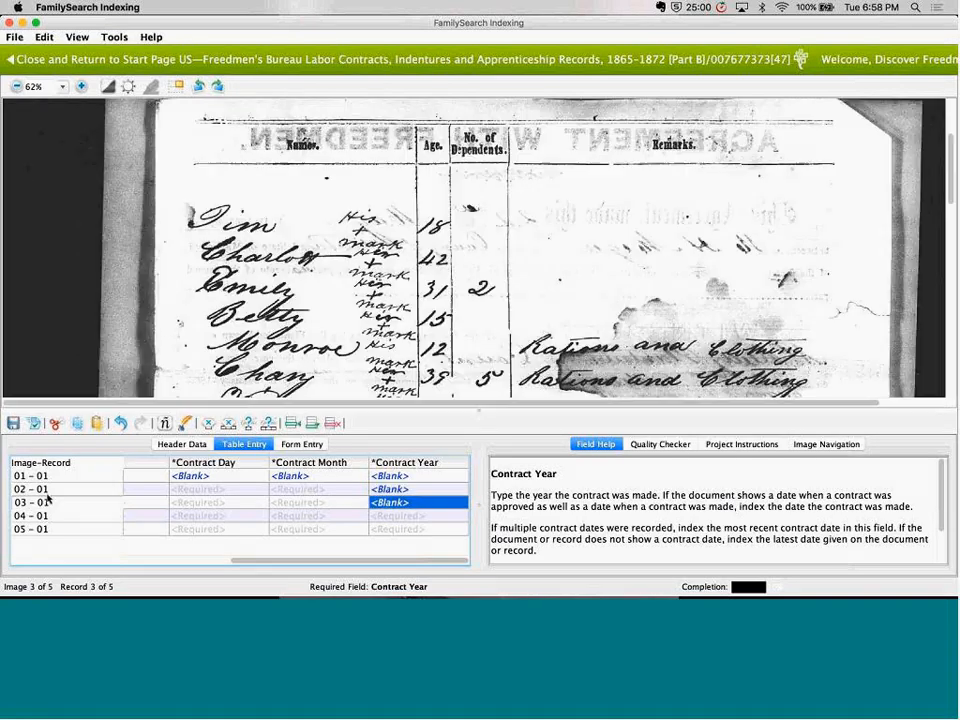
left_click_drag(246, 275, 260, 201)
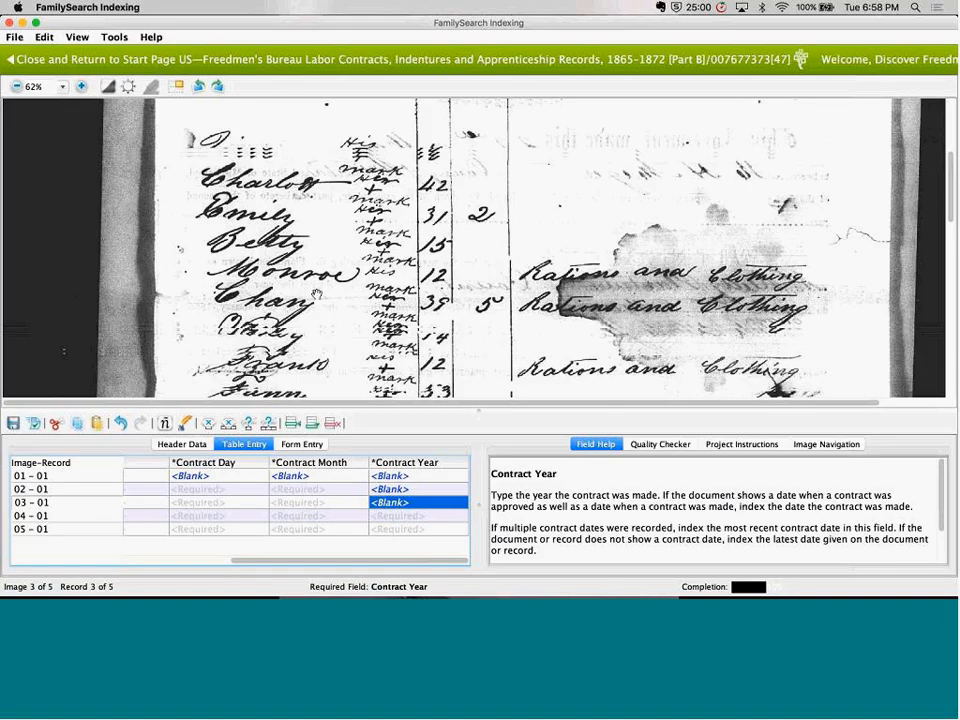
left_click(146, 503)
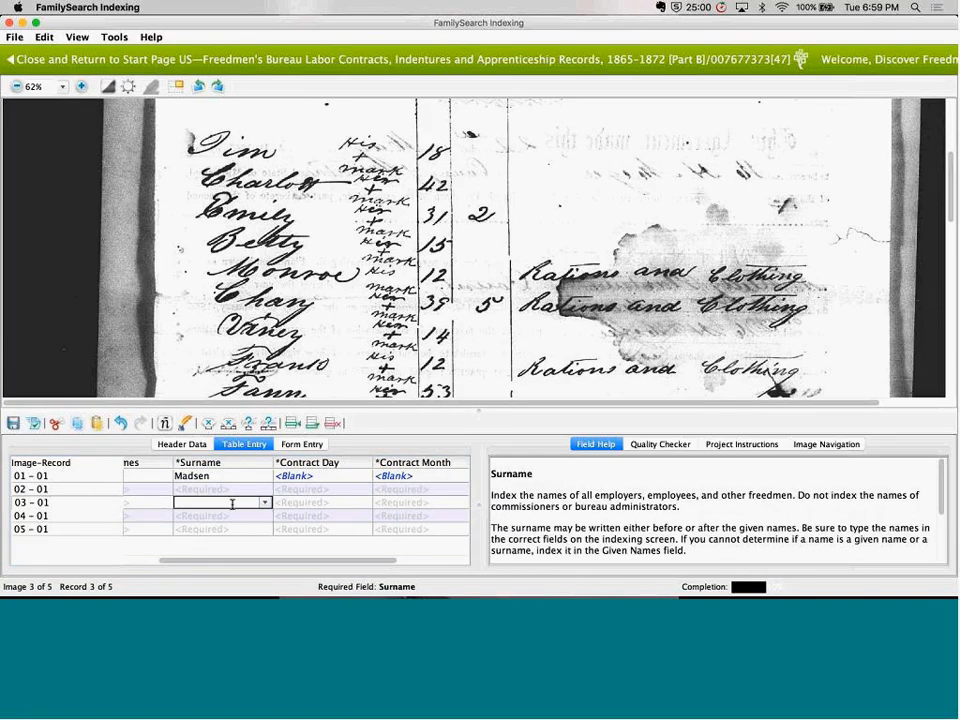
key("shift+Tab")
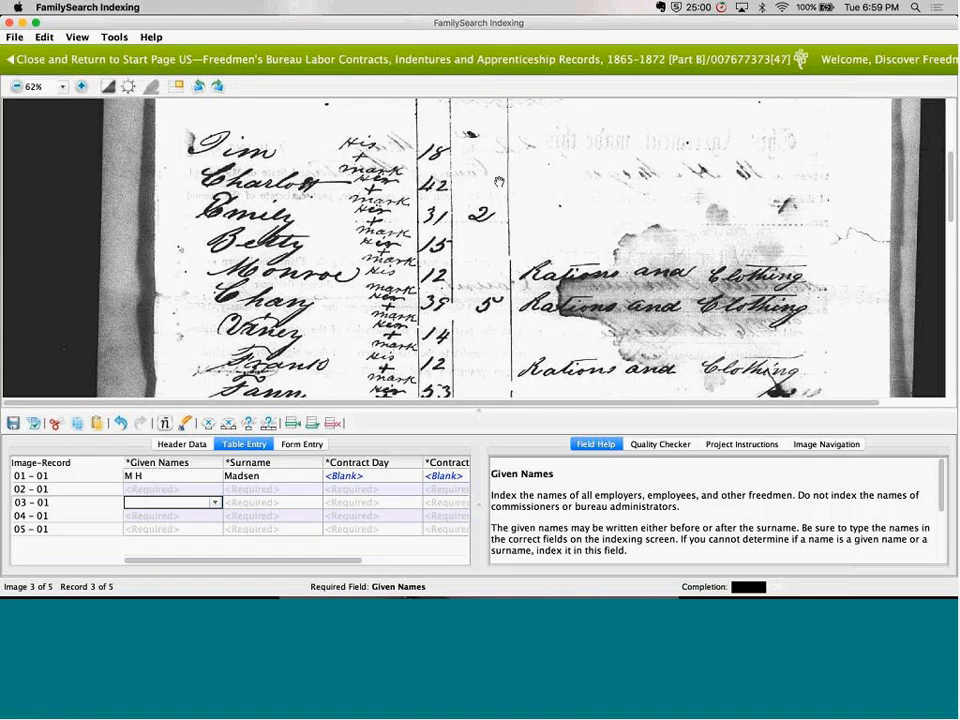
type("Tim")
key("Tab")
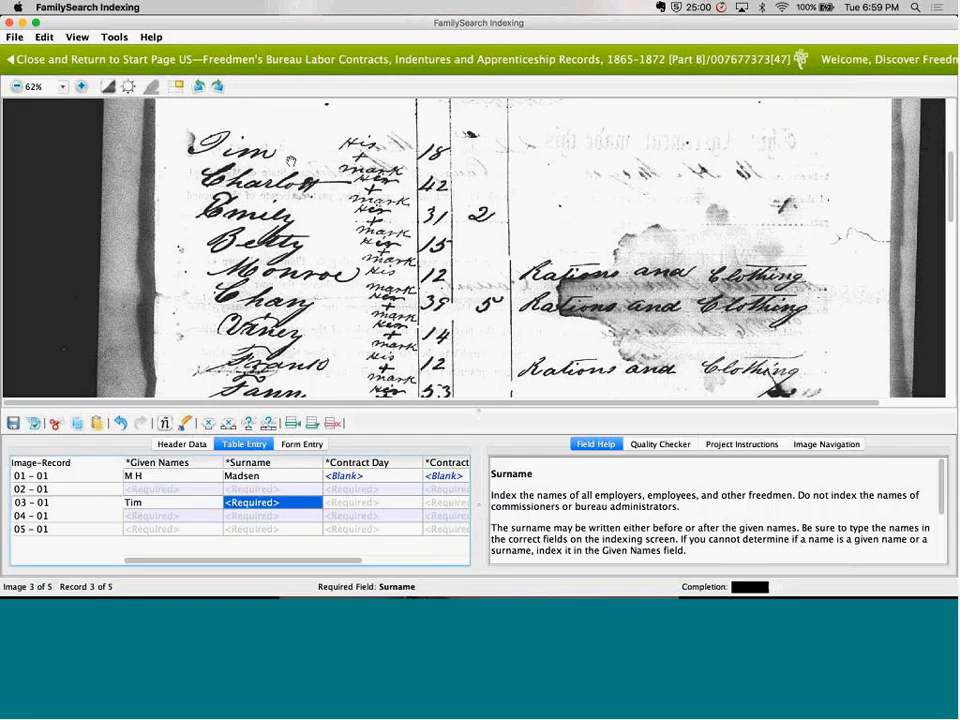
key("ctrl+b")
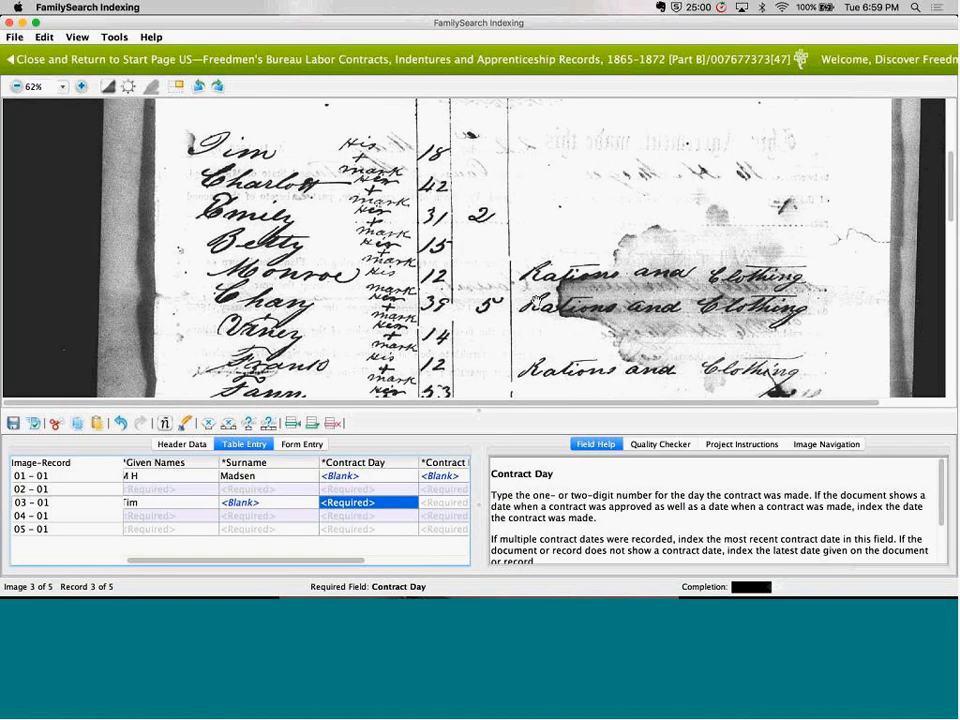
Look through the names list and the signatures below it on image 003 for a contract date
scroll(547, 347, "up", 3)
scroll(547, 347, "down", 15)
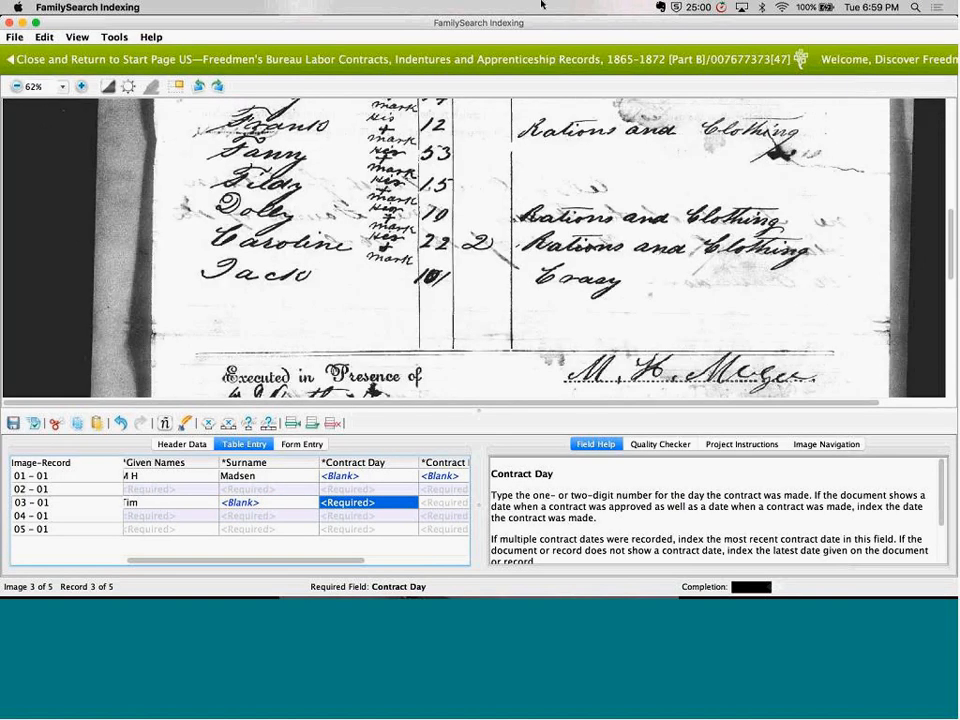
left_click_drag(559, 289, 558, 133)
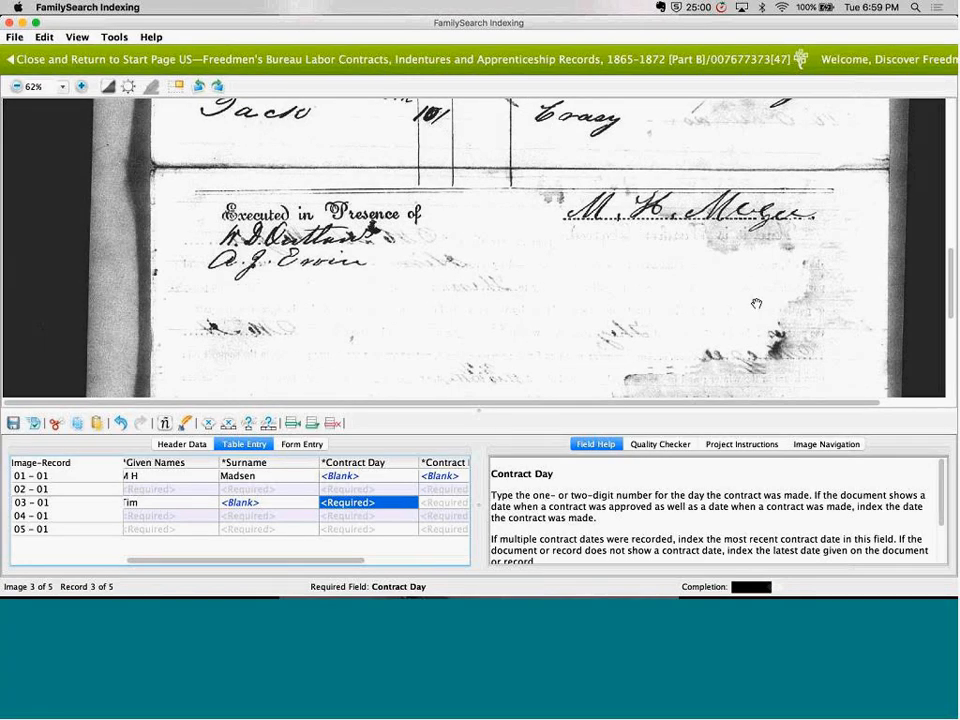
left_click_drag(690, 188, 690, 398)
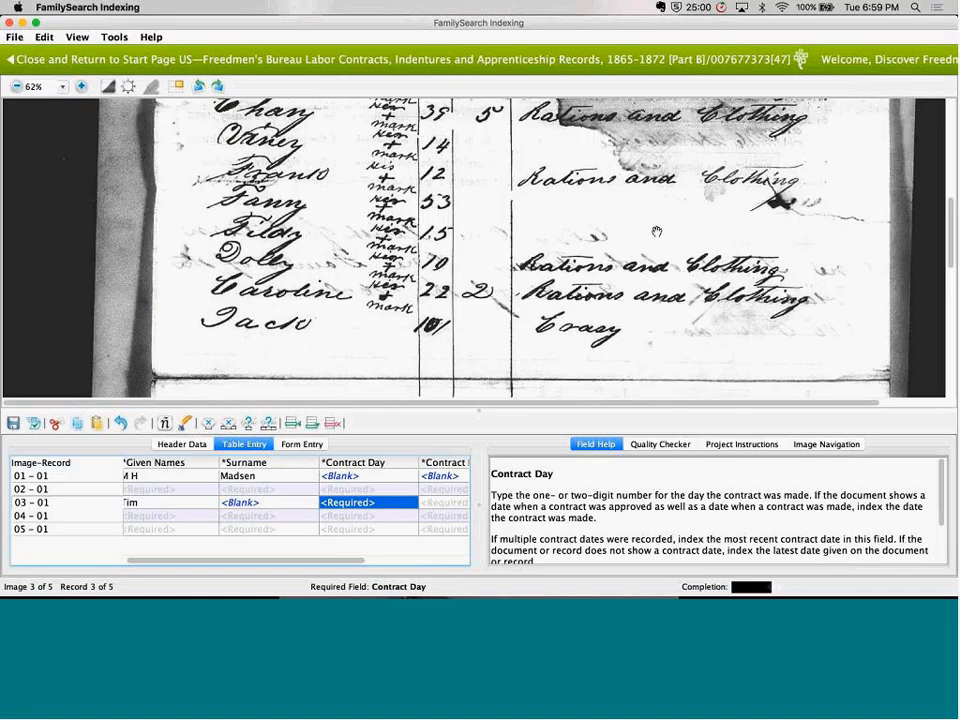
left_click_drag(656, 229, 657, 432)
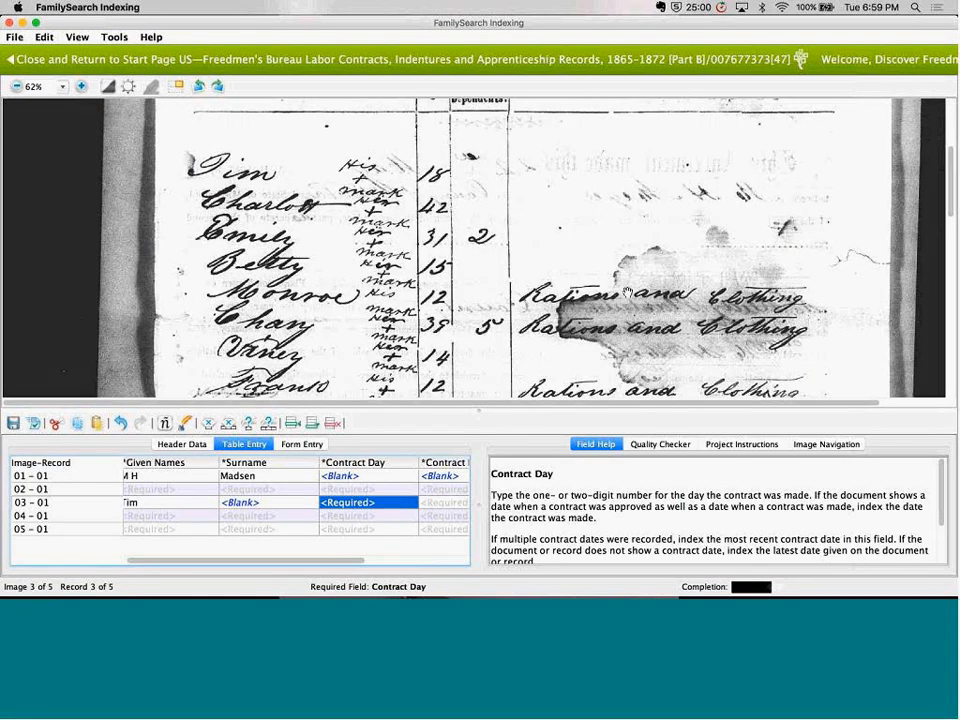
Mark Contract Day and Contract Month as blank in record 03 - 01
key("ctrl+b")
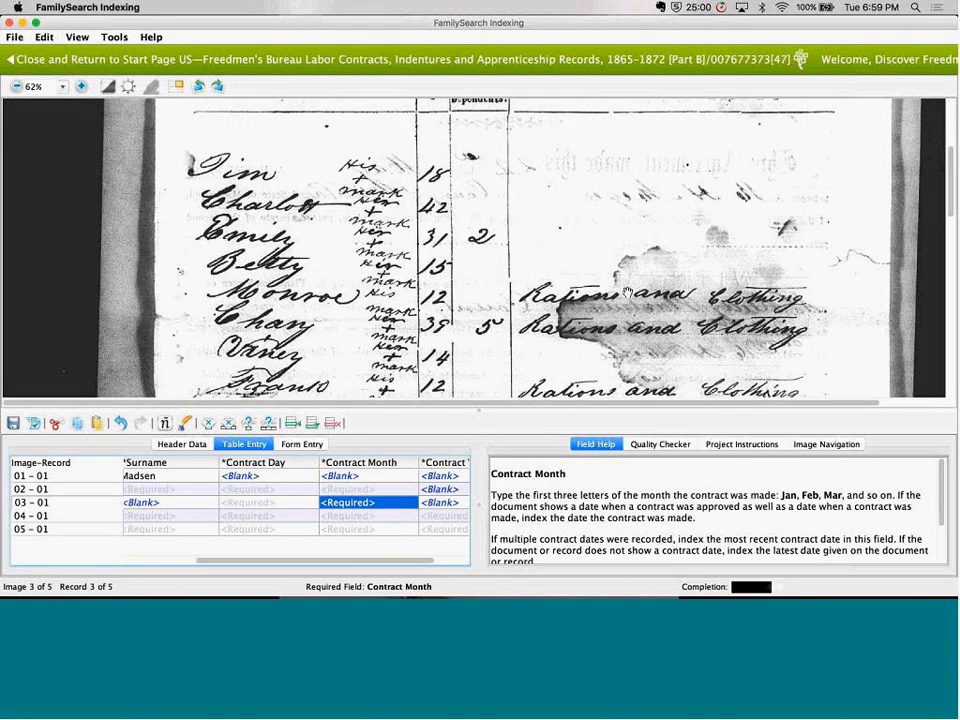
key("shift+Tab")
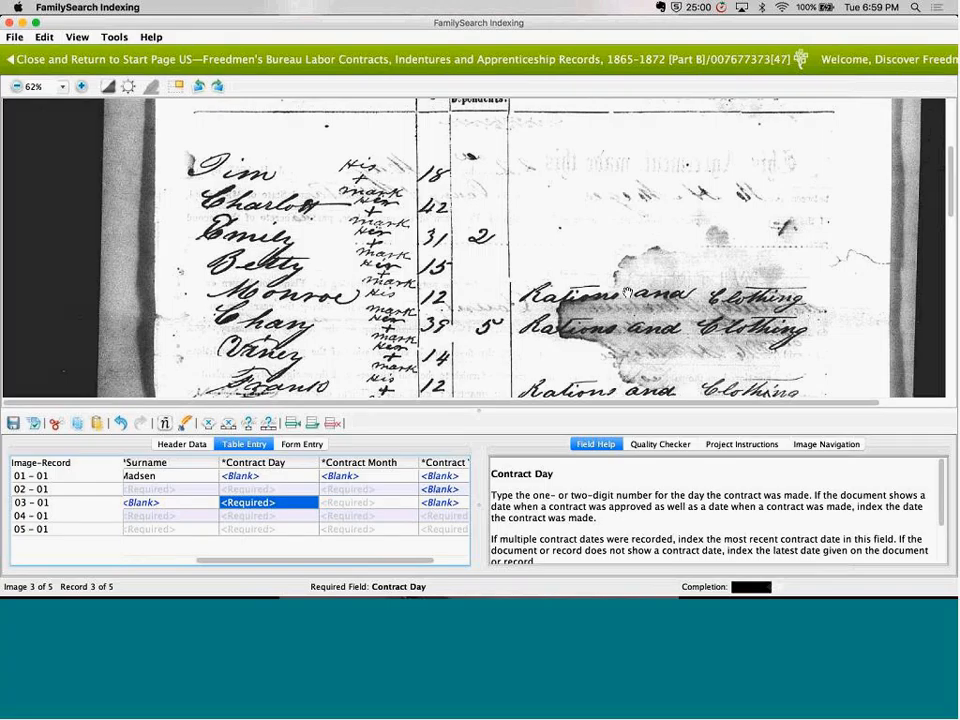
key("ctrl+b")
key("ctrl+b")
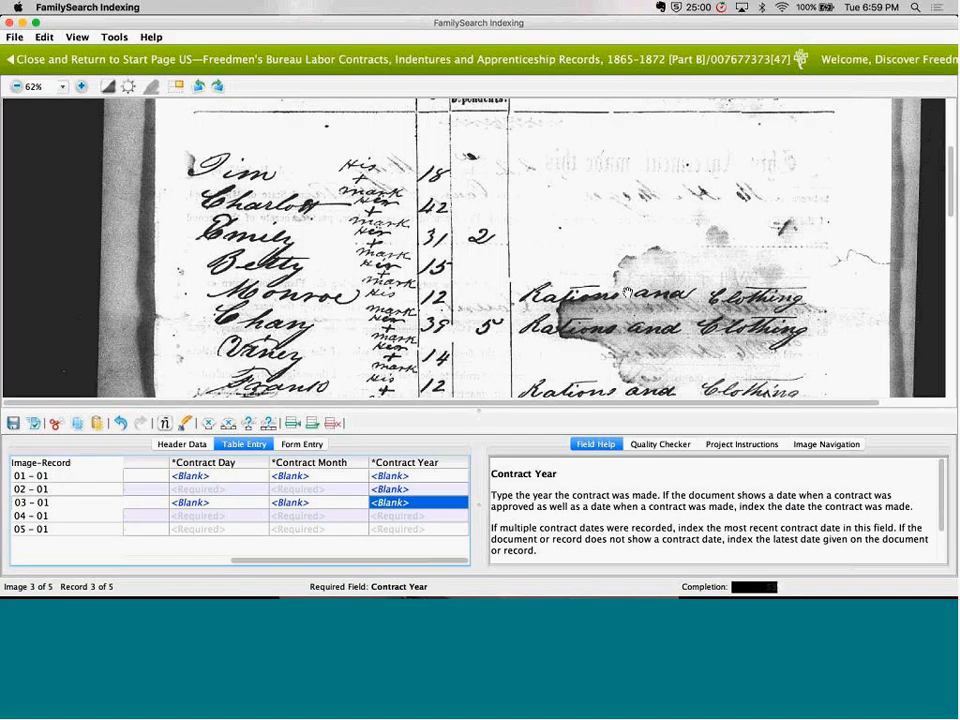
Finish record 03 - 01 and add 8 more records for image 003
key("Tab")
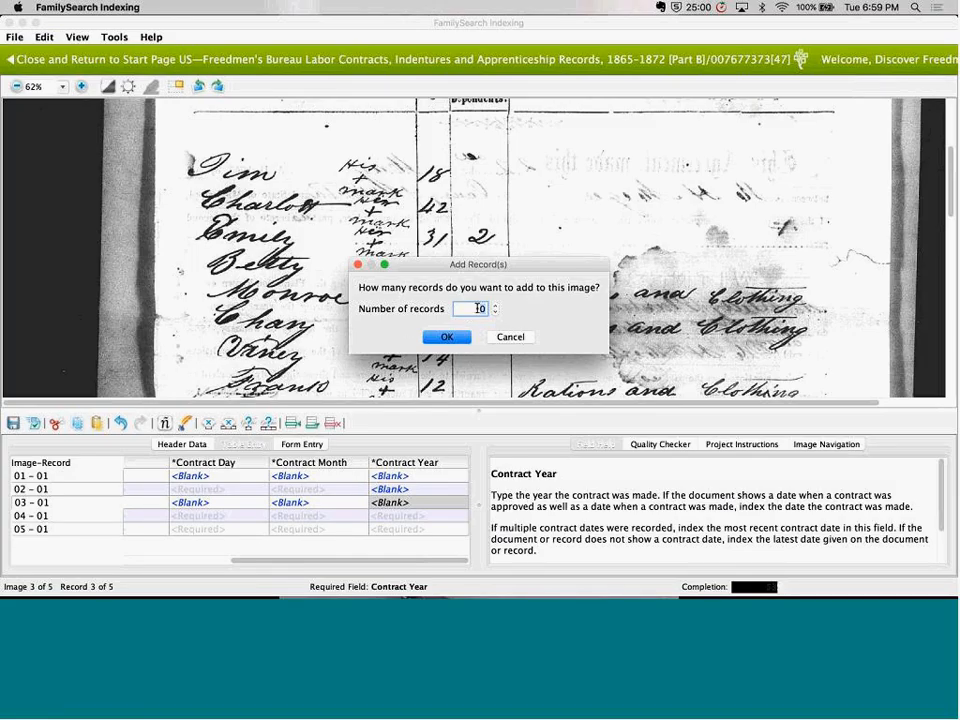
type("8")
left_click(458, 342)
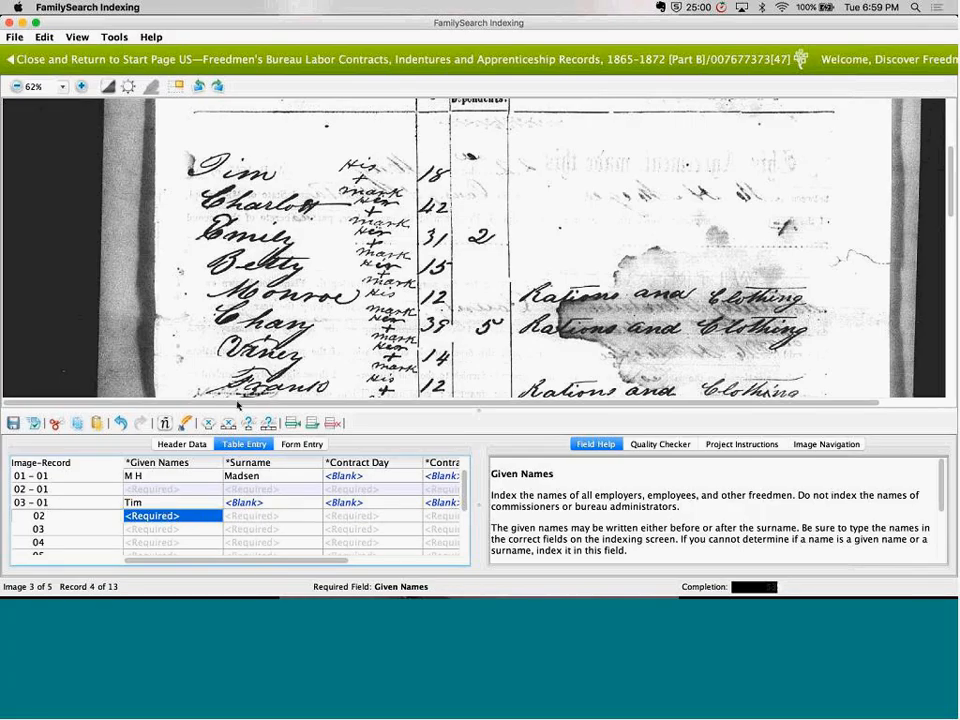
In record 02 of image 003, enter the second listed given name and mark Surname and all contract date fields as blank
type("Charlott")
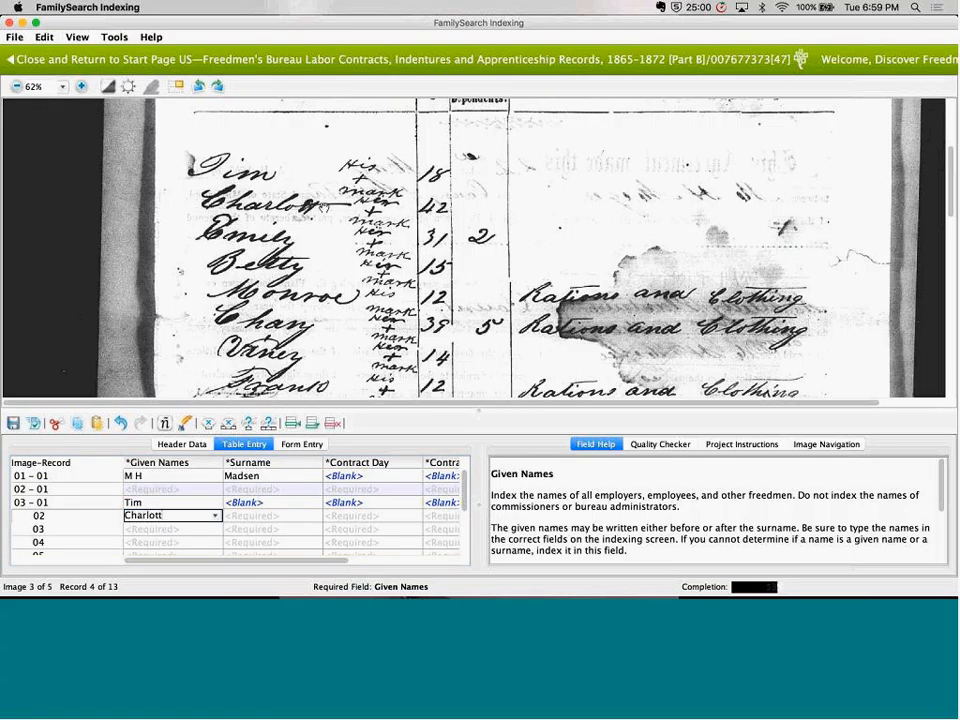
key("Tab")
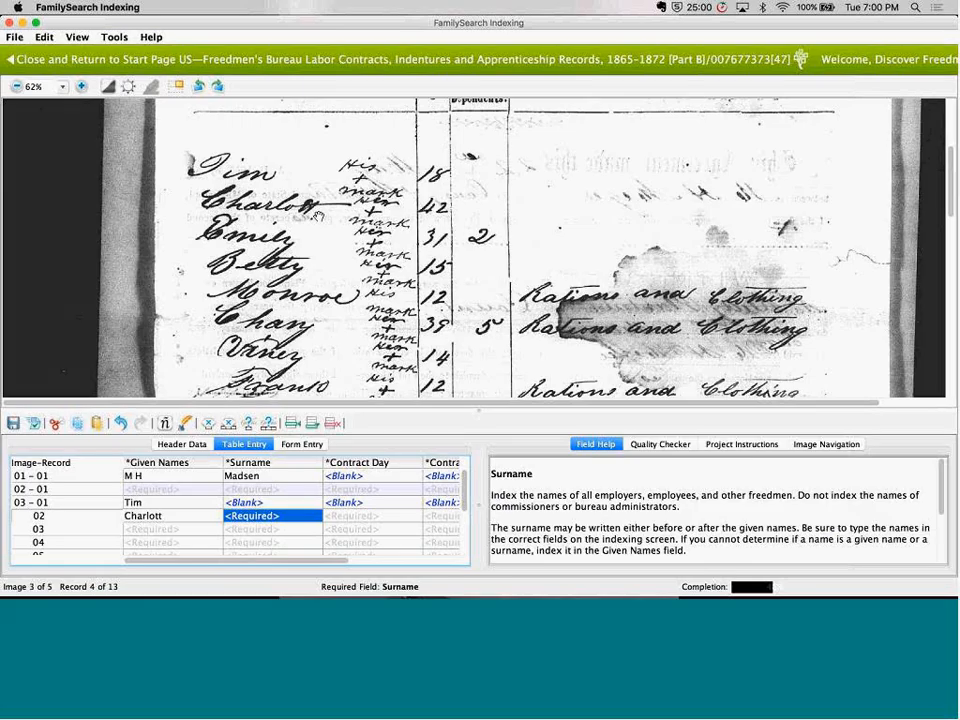
key("ctrl+b")
key("ctrl+b")
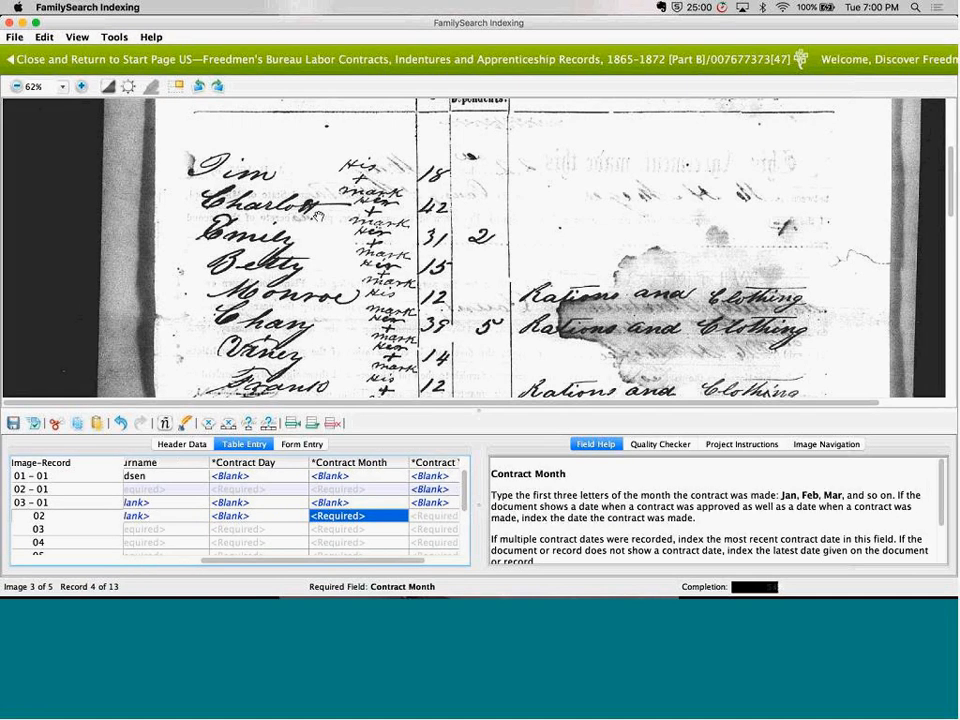
key("ctrl+b")
key("ctrl+b")
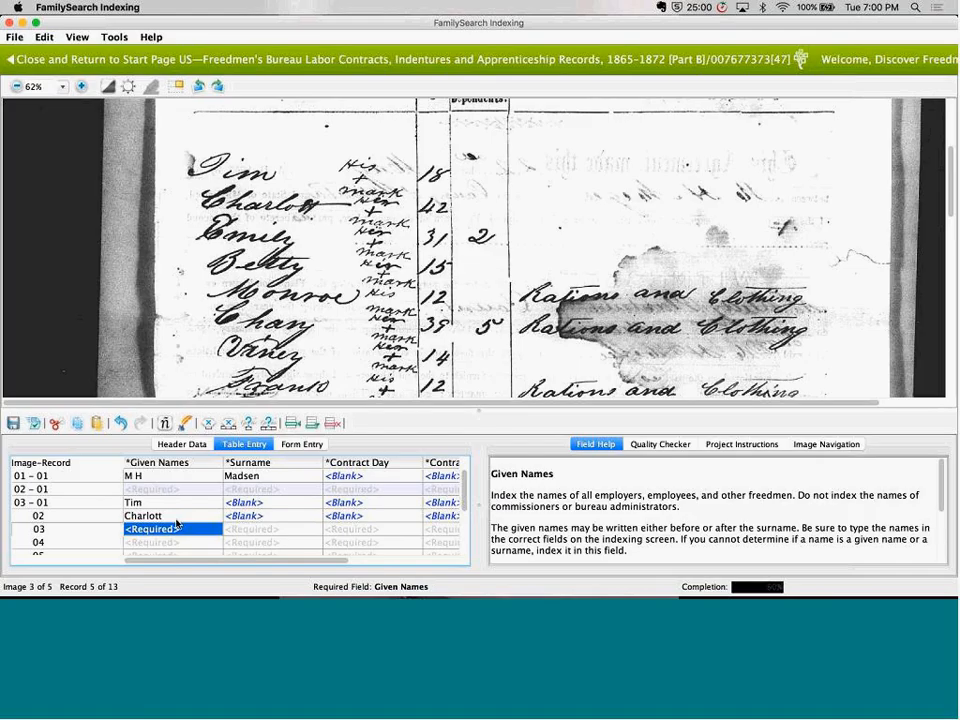
Try the nonsense value "Jhga" as the given name in record 03 of image 003 and clear it
type("Jhga")
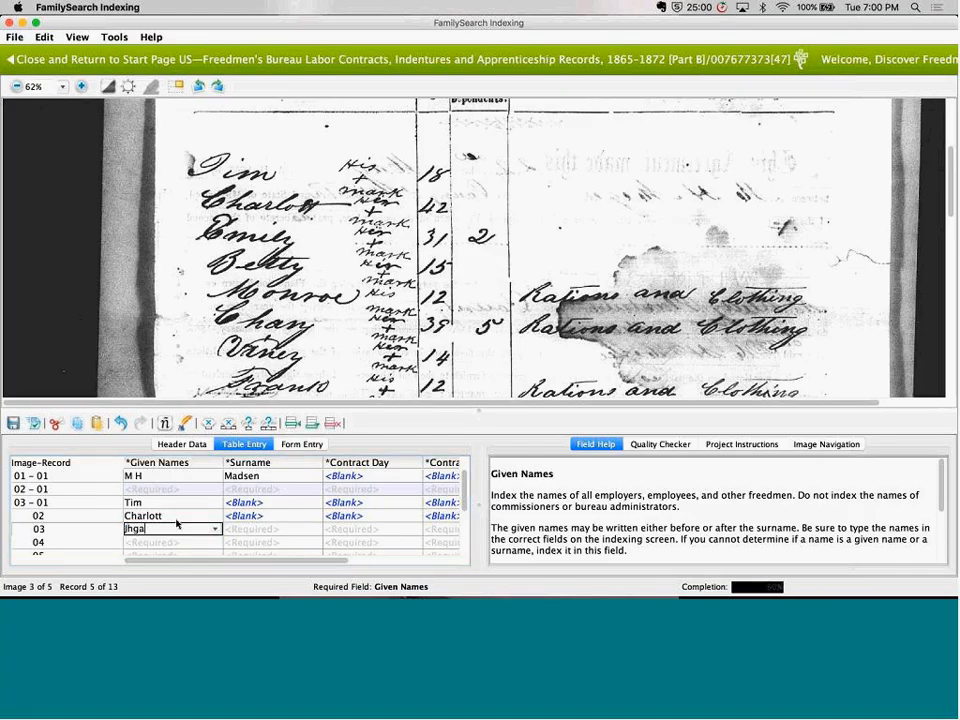
key("Tab")
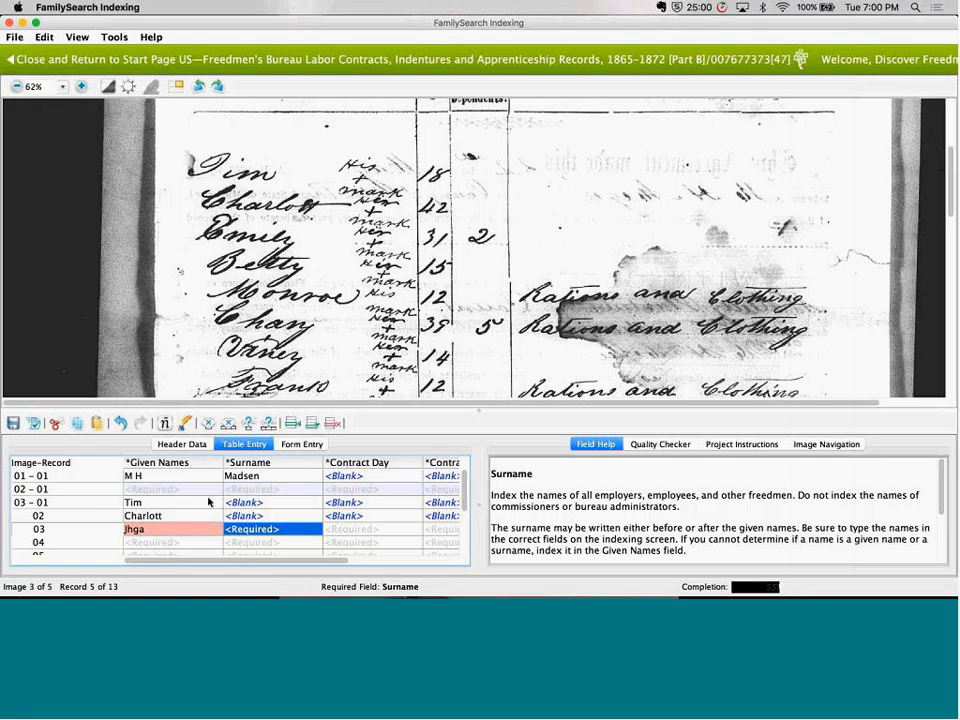
left_click(180, 530)
key("BackSpace")
key("BackSpace")
key("BackSpace")
key("BackSpace")
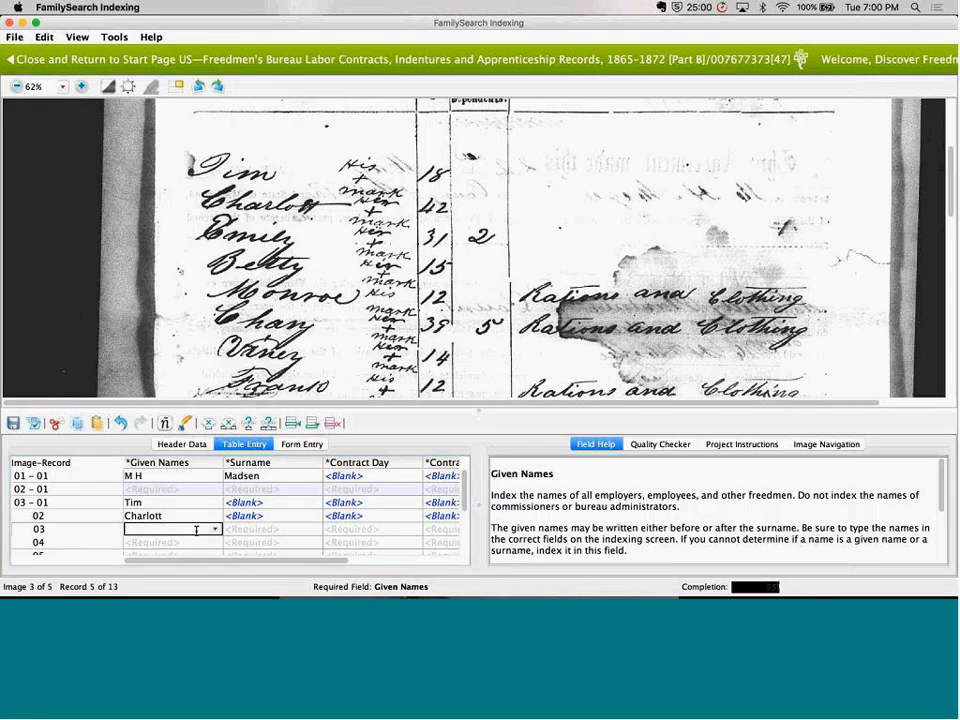
In record 03 of image 003, enter the third listed given name and mark Surname and all contract date fields as blank
type("Emily")
key("Tab")
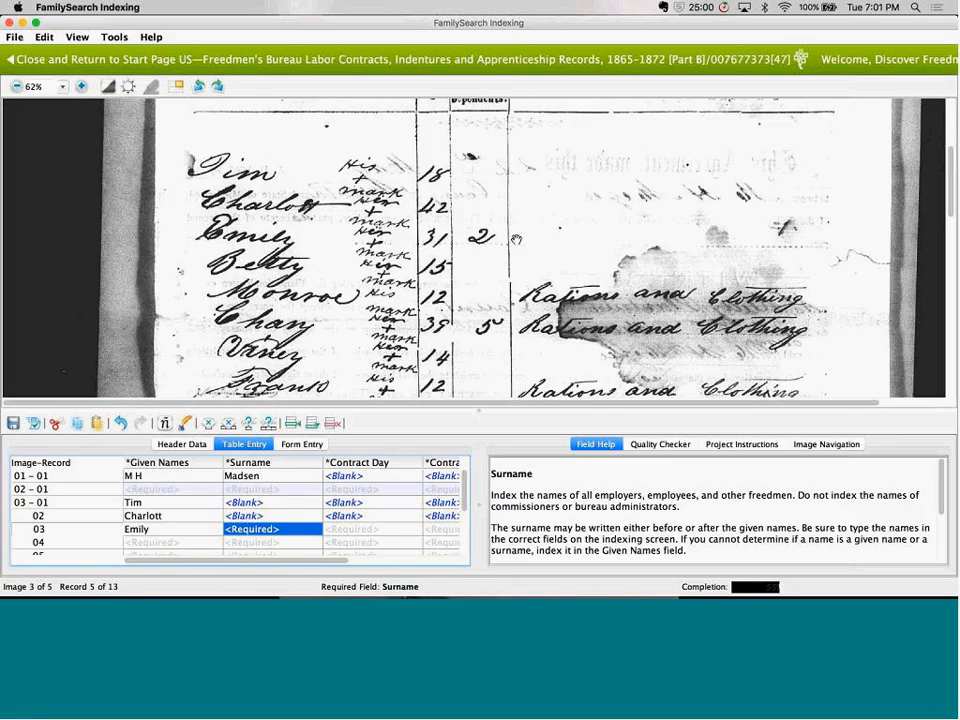
key("ctrl+b")
key("ctrl+b")
key("ctrl+b")
key("ctrl+b")
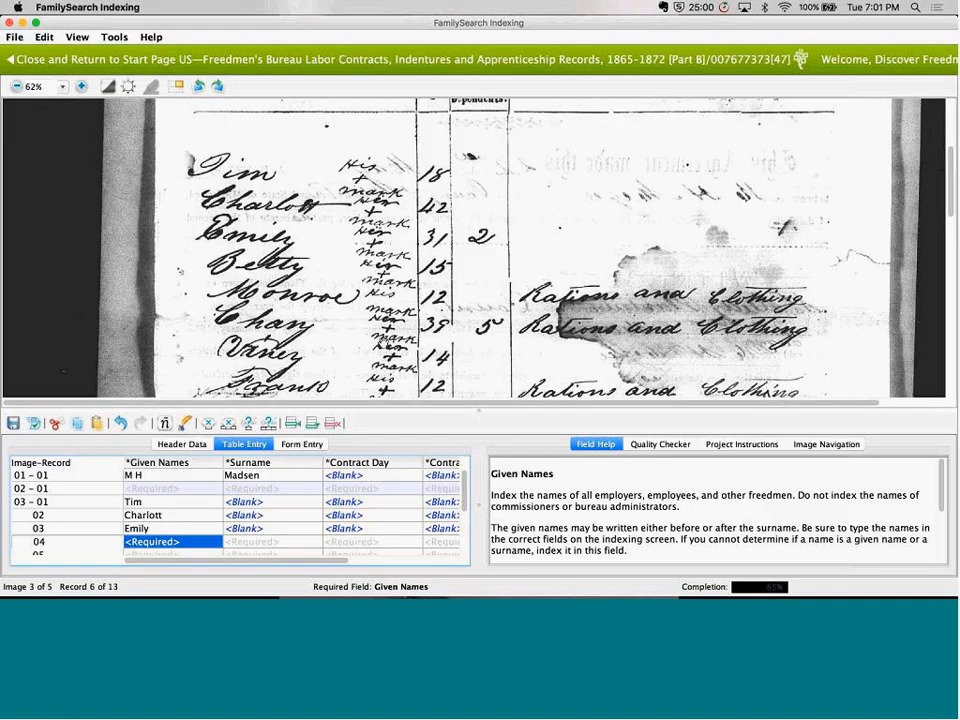
Add two single records for image 003, and delete all of its unfilled records below record 03
scroll(355, 268, "down", 5)
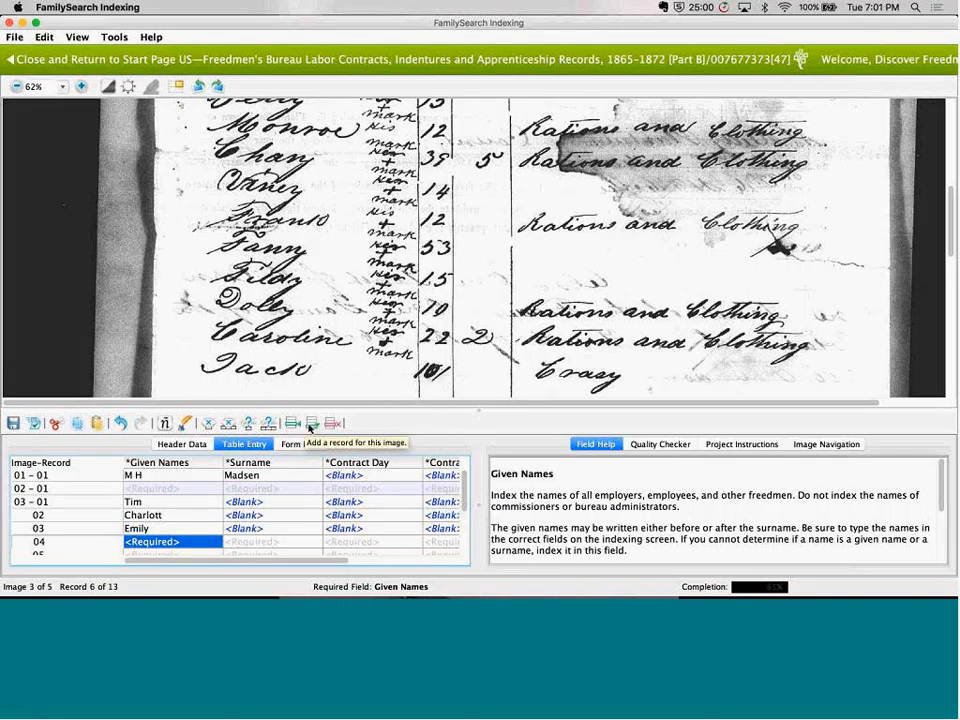
left_click(311, 426)
left_click(311, 426)
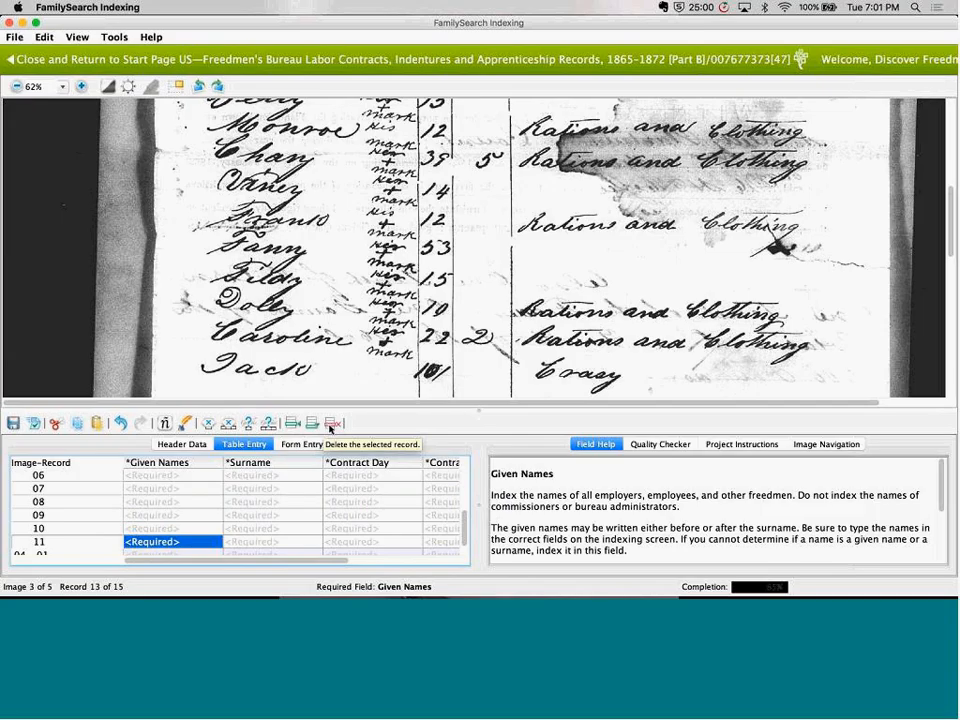
left_click(331, 426)
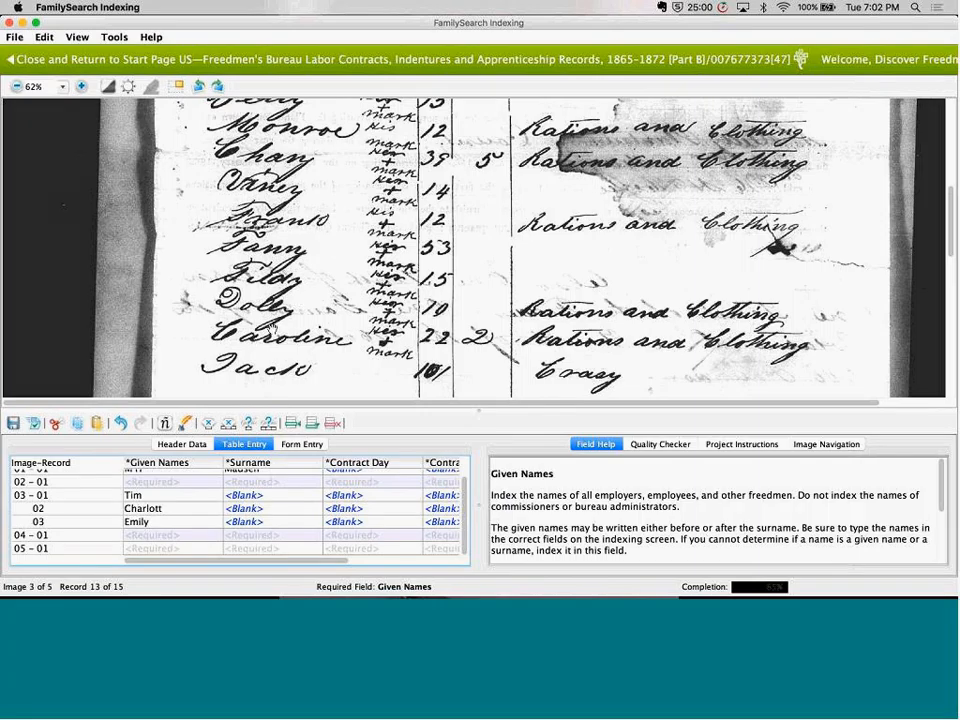
View the handwriting examples and the list of available help resources
left_click(184, 426)
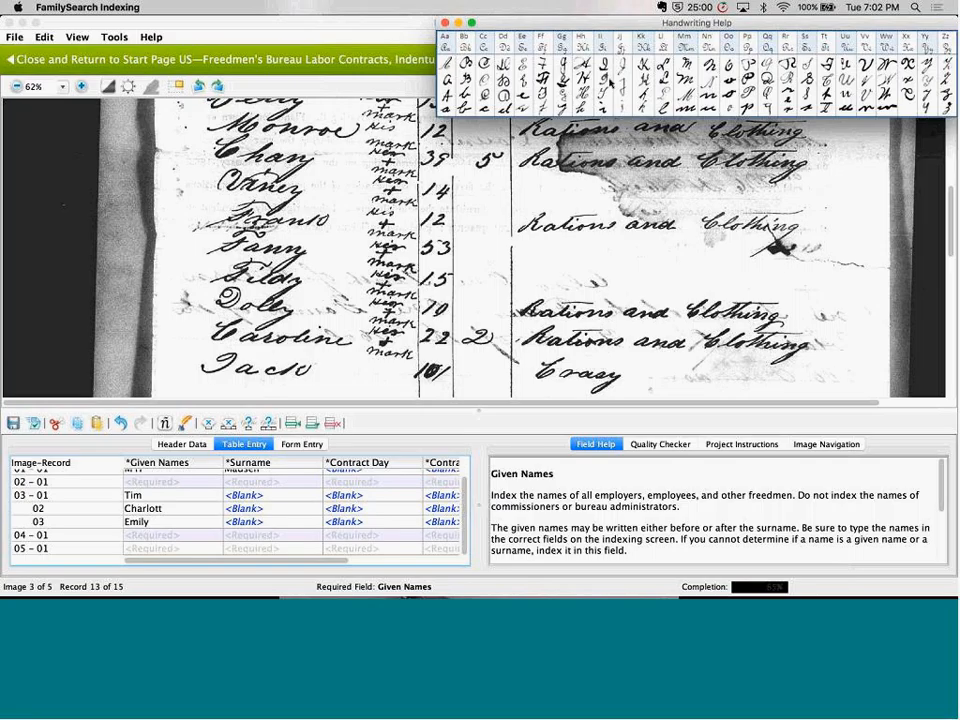
left_click(445, 22)
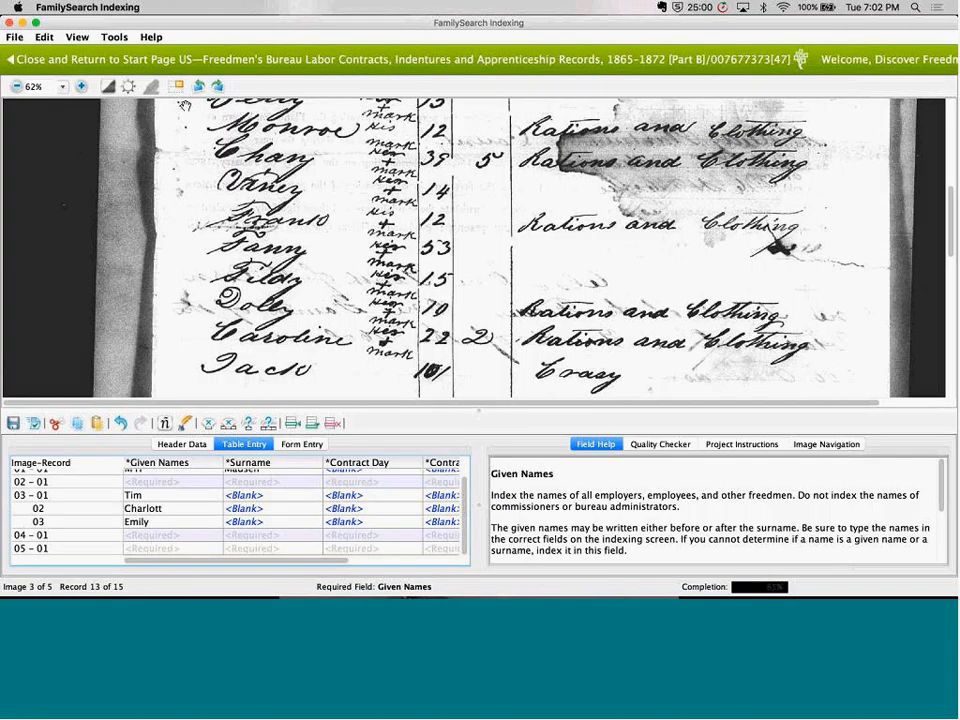
left_click(150, 37)
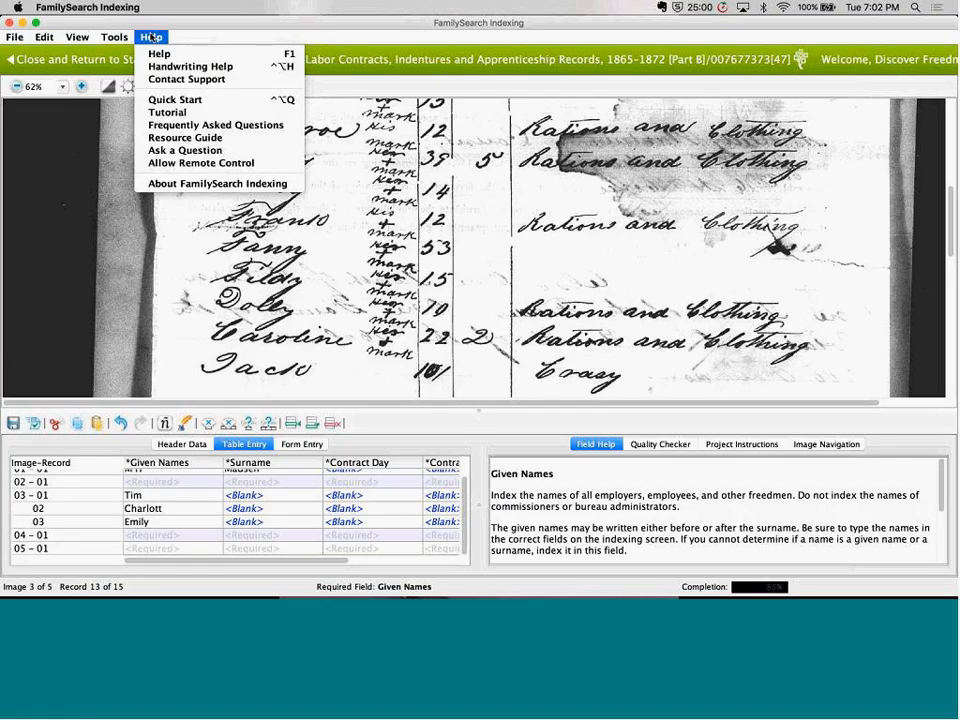
left_click(526, 202)
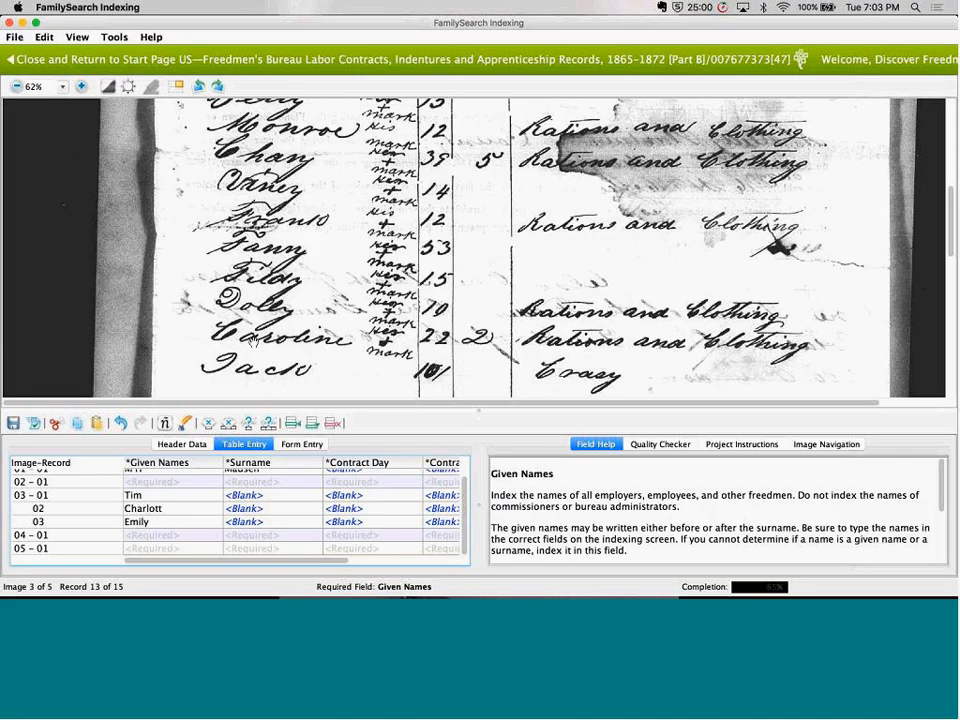
Check the given-name suggestions for record 04 - 01, and add one record for image 003
left_click(189, 535)
left_click(215, 537)
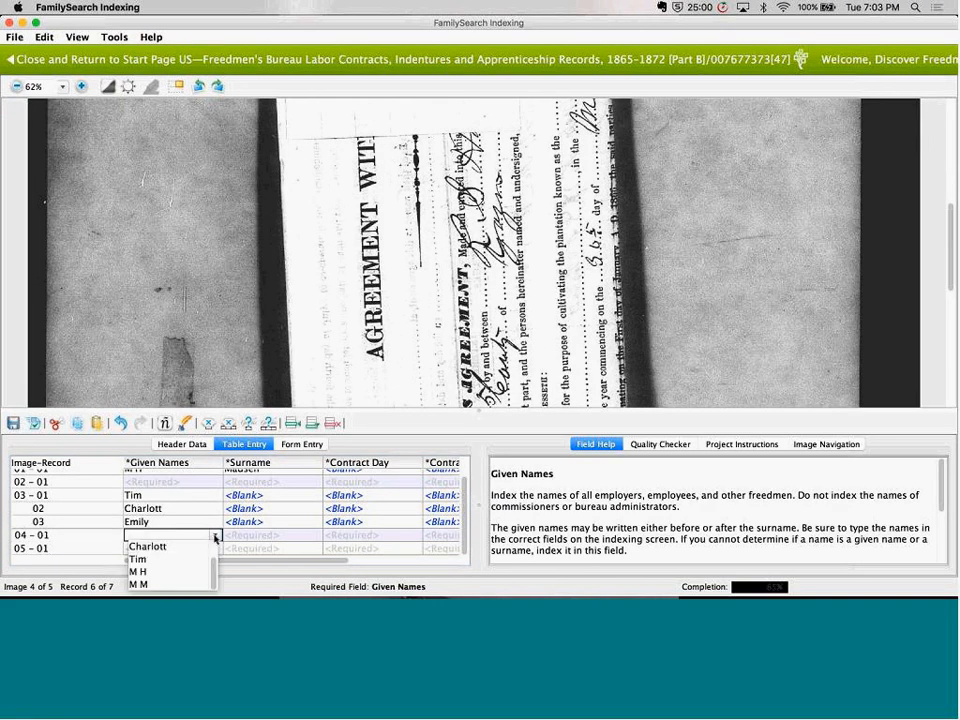
left_click(57, 497)
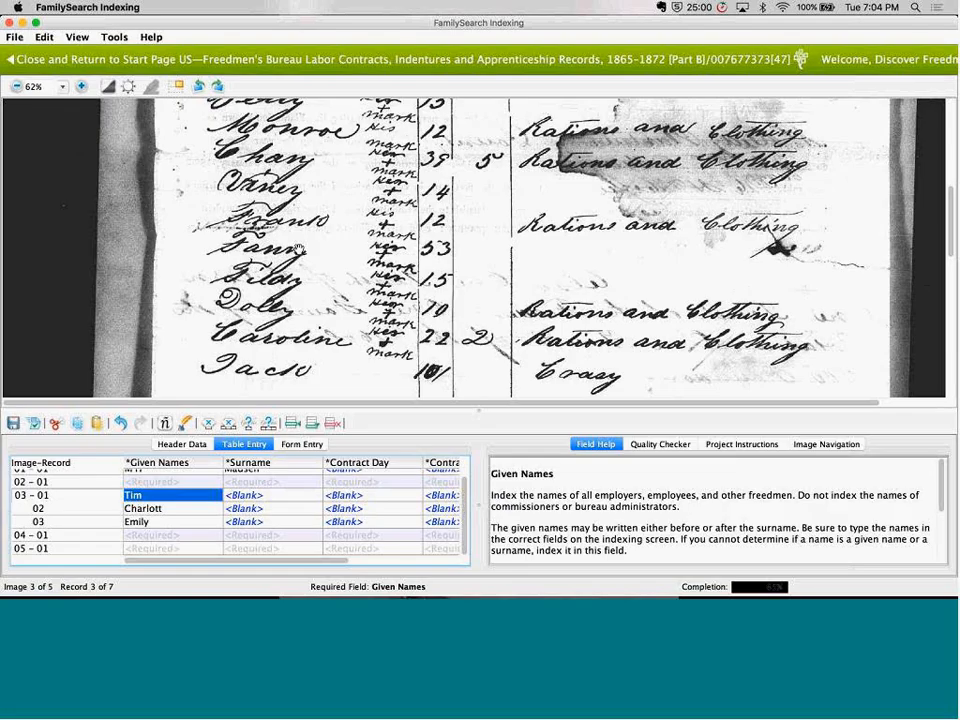
left_click(312, 424)
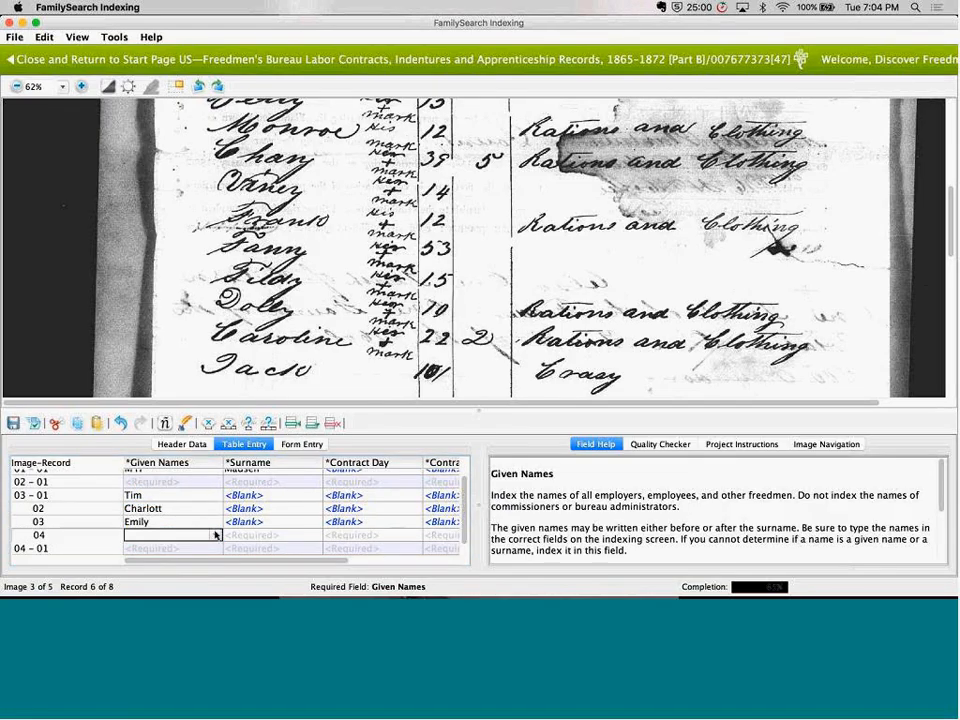
Try autocompleting the given name in record 04 of image 003 from the letters "Ti", and clear the entry
left_click(214, 535)
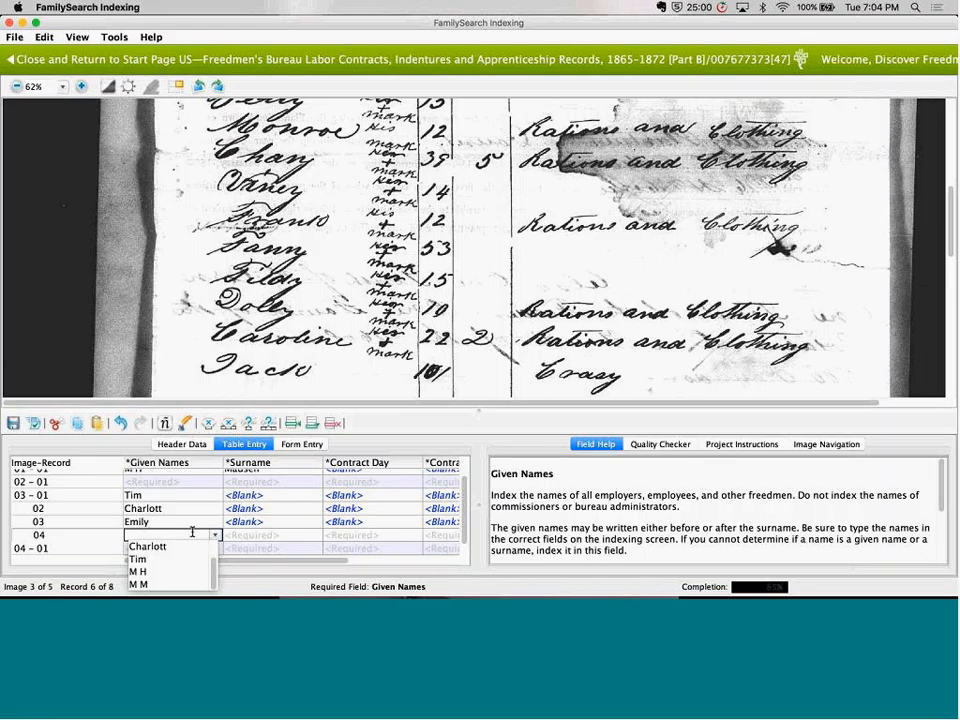
left_click(192, 532)
type("Tim")
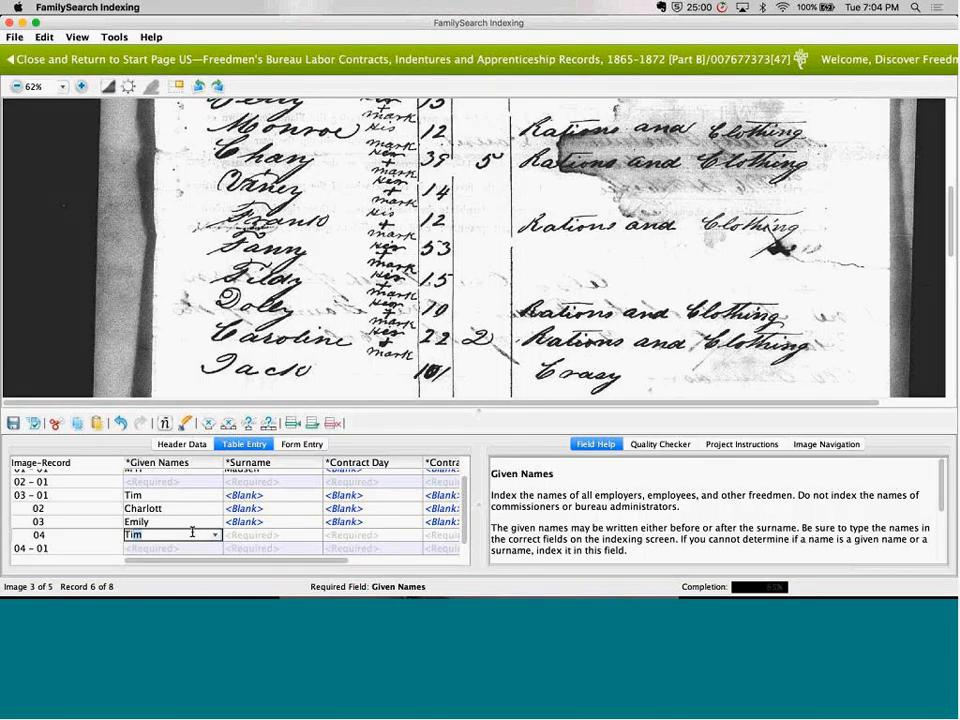
left_click(215, 535)
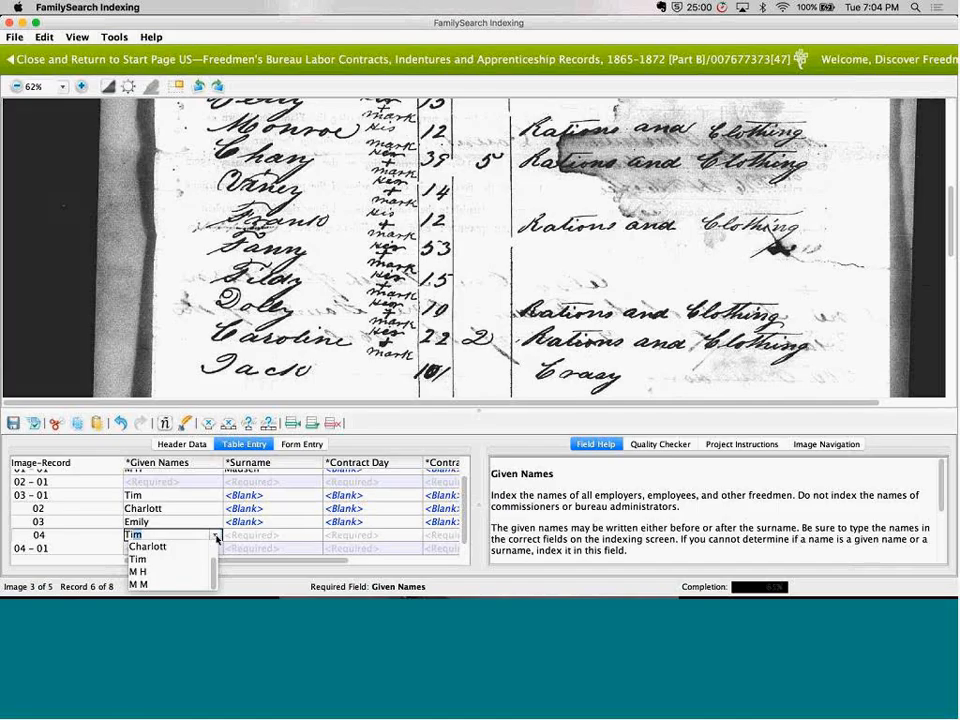
key("BackSpace")
key("BackSpace")
Look through the given-name and surname suggestion lists for record 04 of image 003
left_click(216, 538)
left_click(216, 538)
mouse_move(215, 571)
left_mouse_down()
mouse_move(216, 534)
mouse_move(215, 583)
left_mouse_up()
left_click(214, 537)
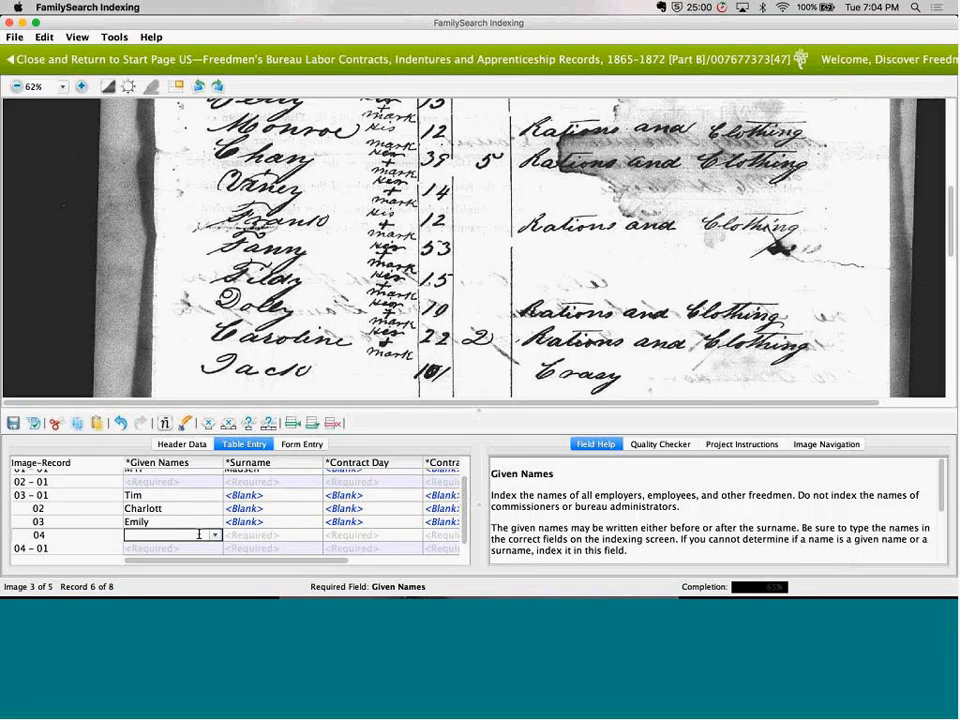
left_click(215, 536)
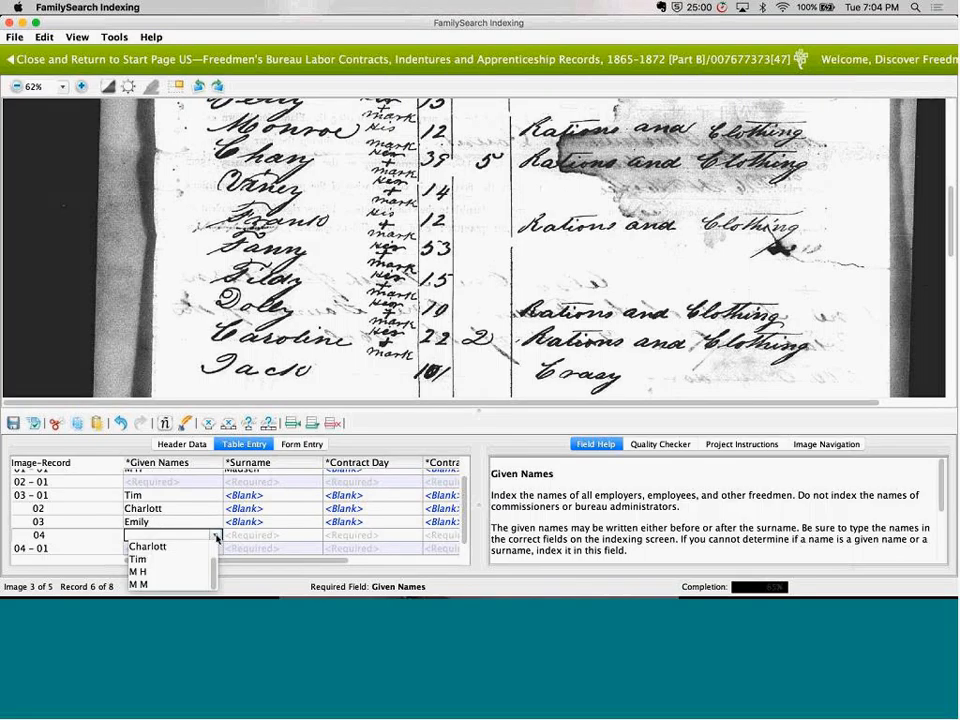
left_click(215, 536)
left_click(285, 536)
left_click(314, 536)
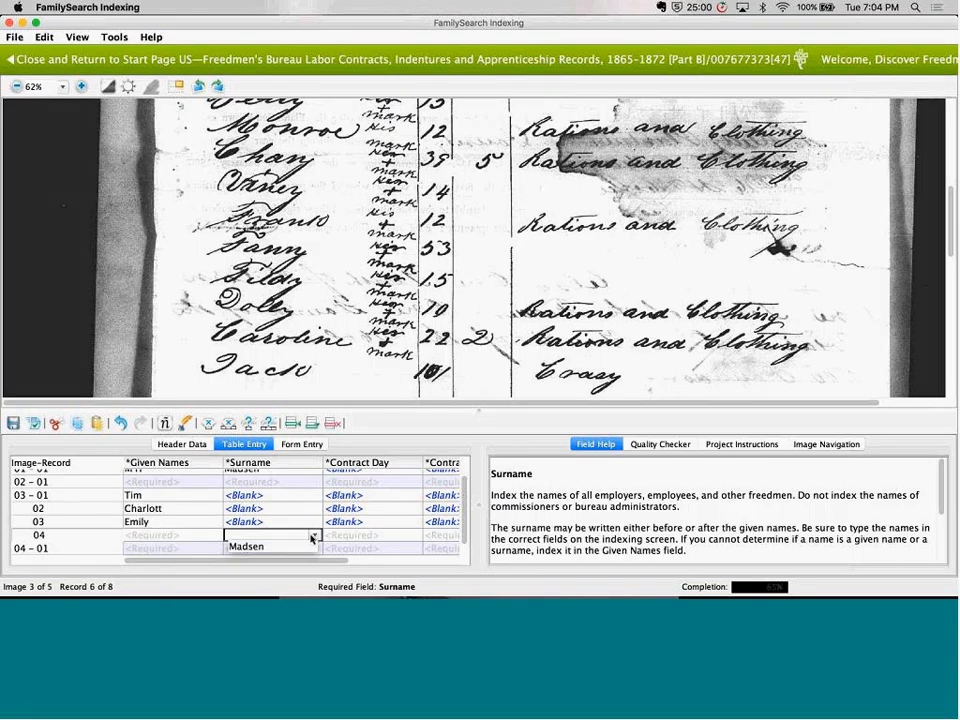
left_click(314, 536)
left_click(212, 536)
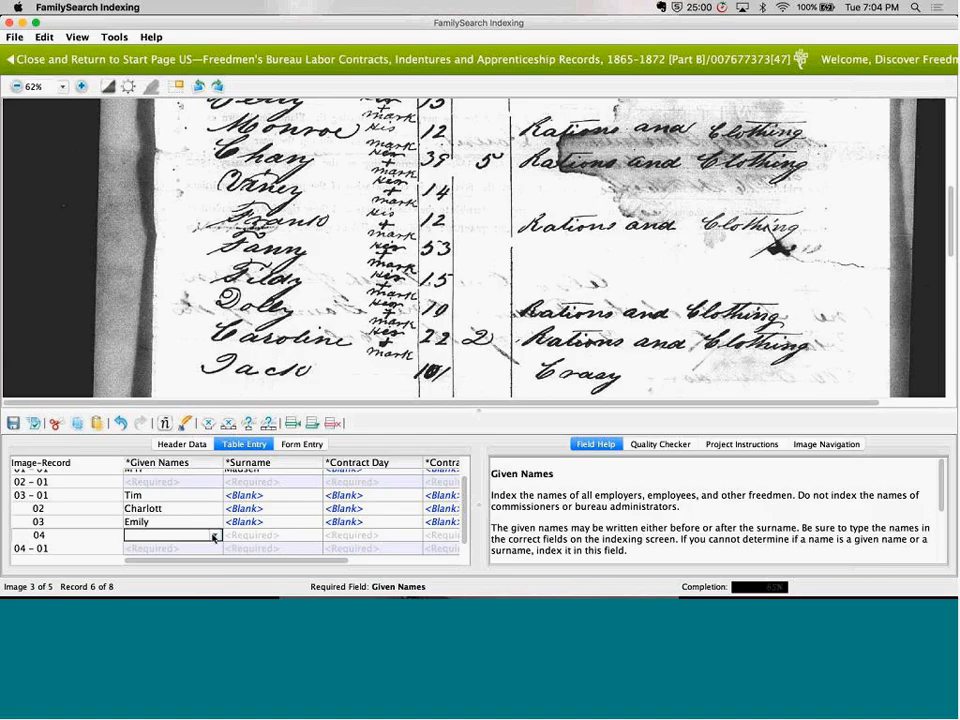
left_click(213, 537)
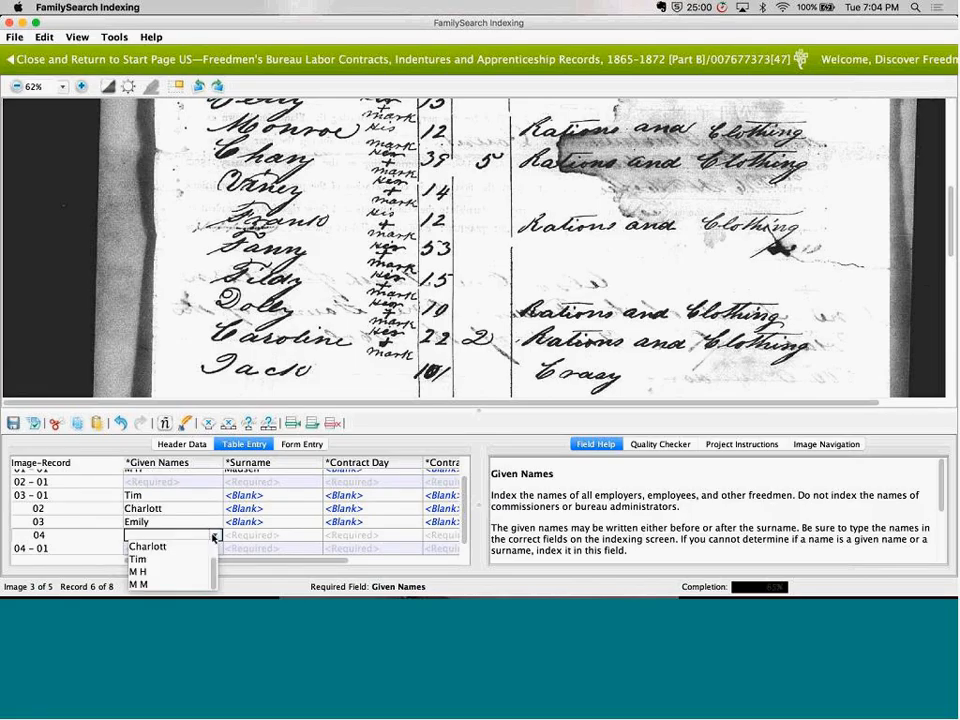
Enter the tenth listed given name in full in record 04 of image 003 and clear it
type("Tildy")
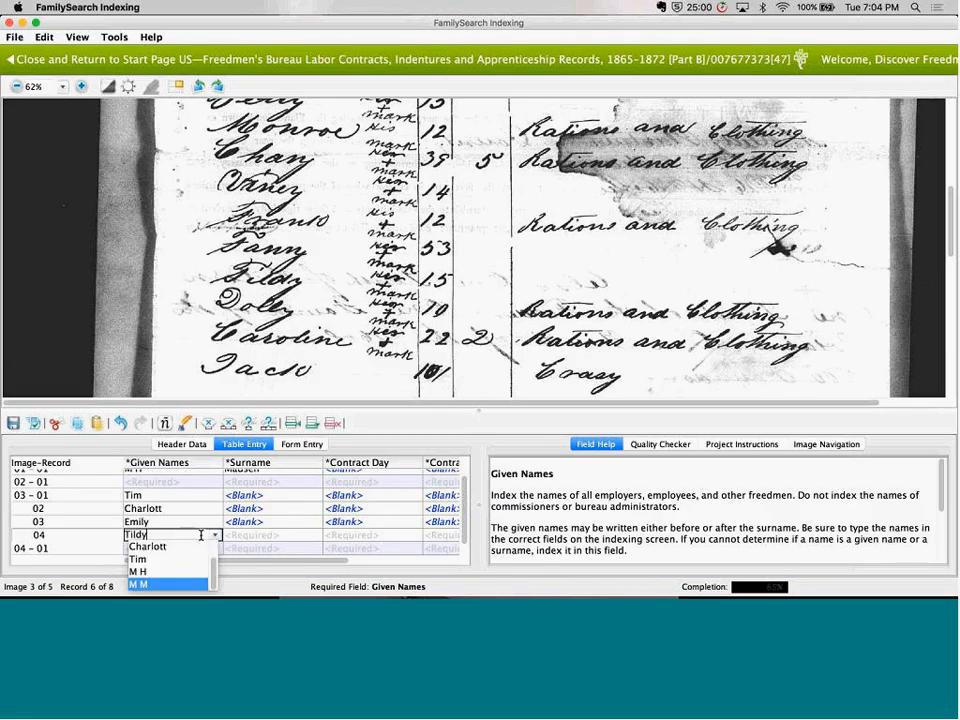
left_click(201, 536)
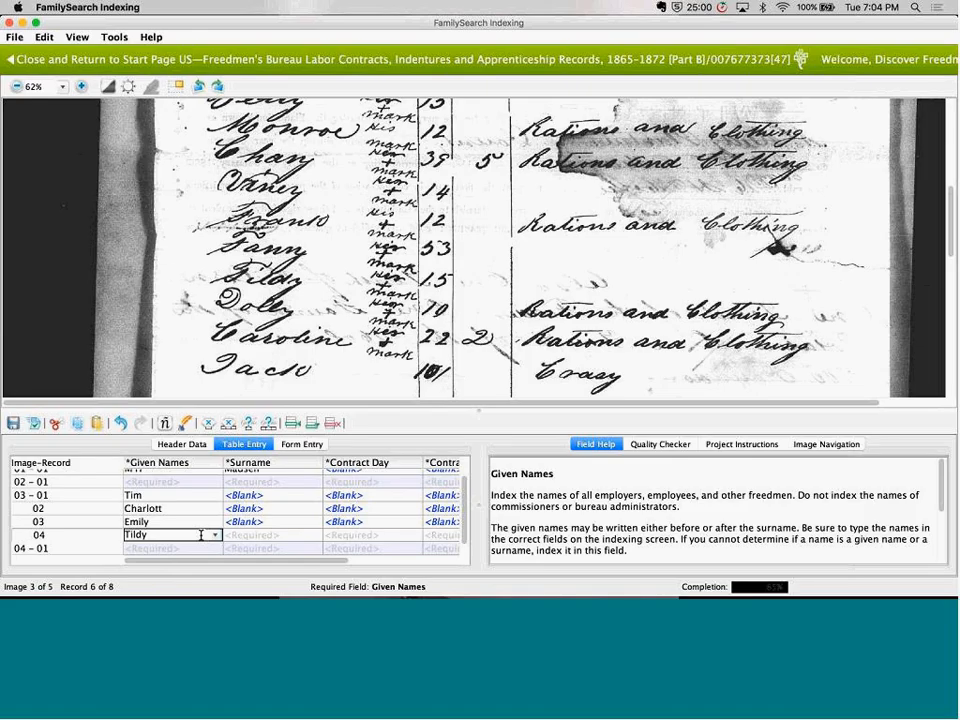
key("BackSpace")
key("BackSpace")
key("BackSpace")
key("BackSpace")
key("BackSpace")
View the suggested given names for record 02 - 01
left_click(202, 482)
left_click(214, 482)
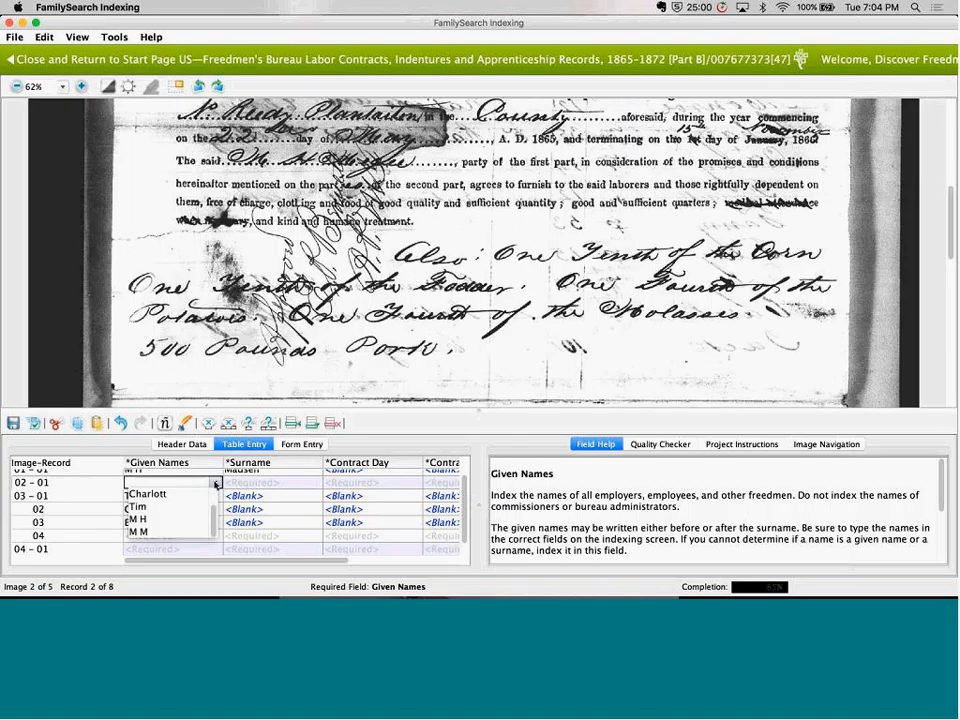
left_click(214, 482)
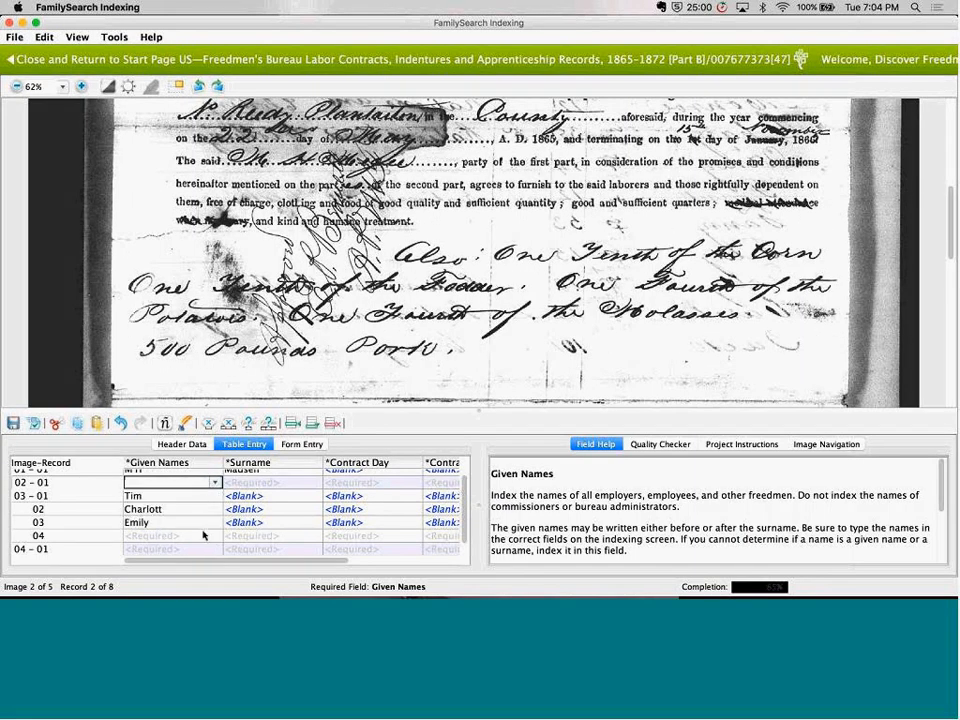
In record 04 of image 003, enter the tenth listed given name with a question mark replacing its fourth letter as unreadable
left_click(203, 536)
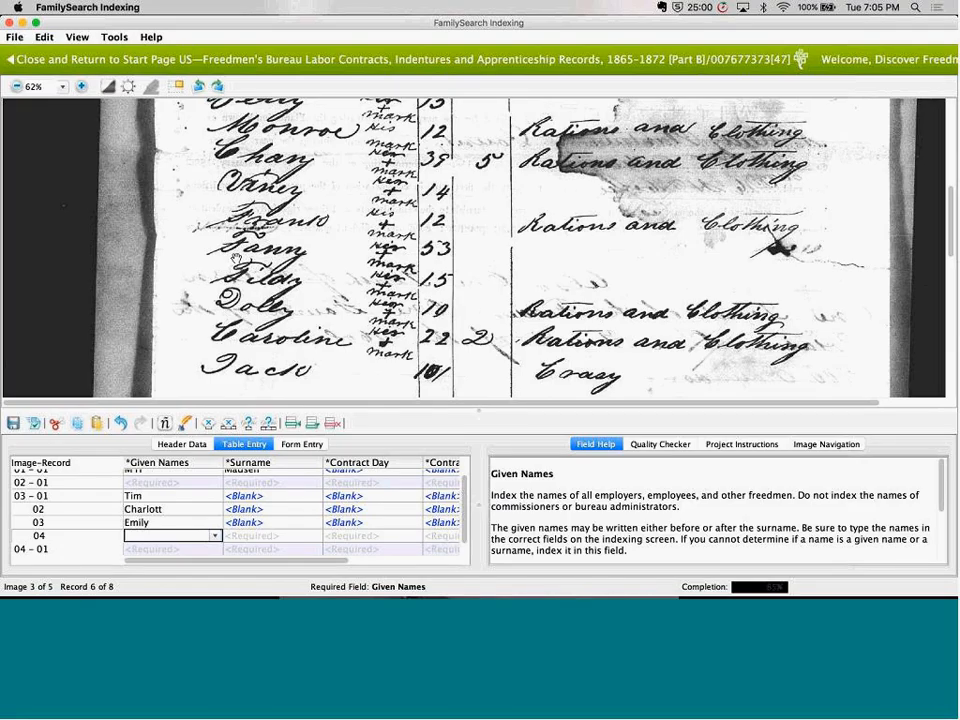
type("Til")
type("d")
type("a")
key("BackSpace")
key("BackSpace")
type("*y")
key("Left")
key("BackSpace")
type("?")
key("Tab")
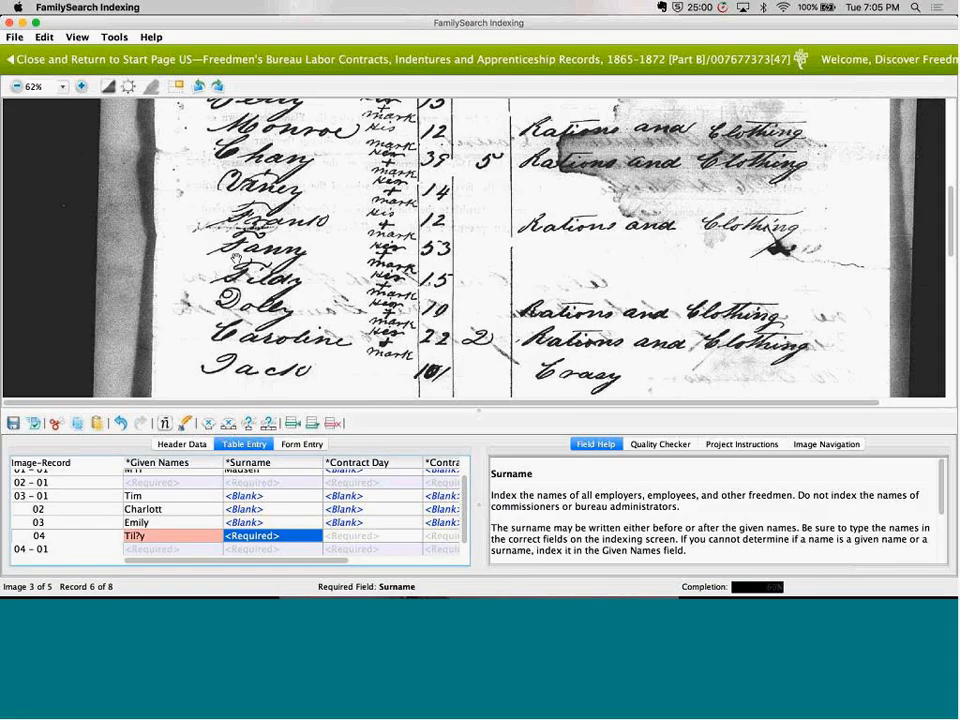
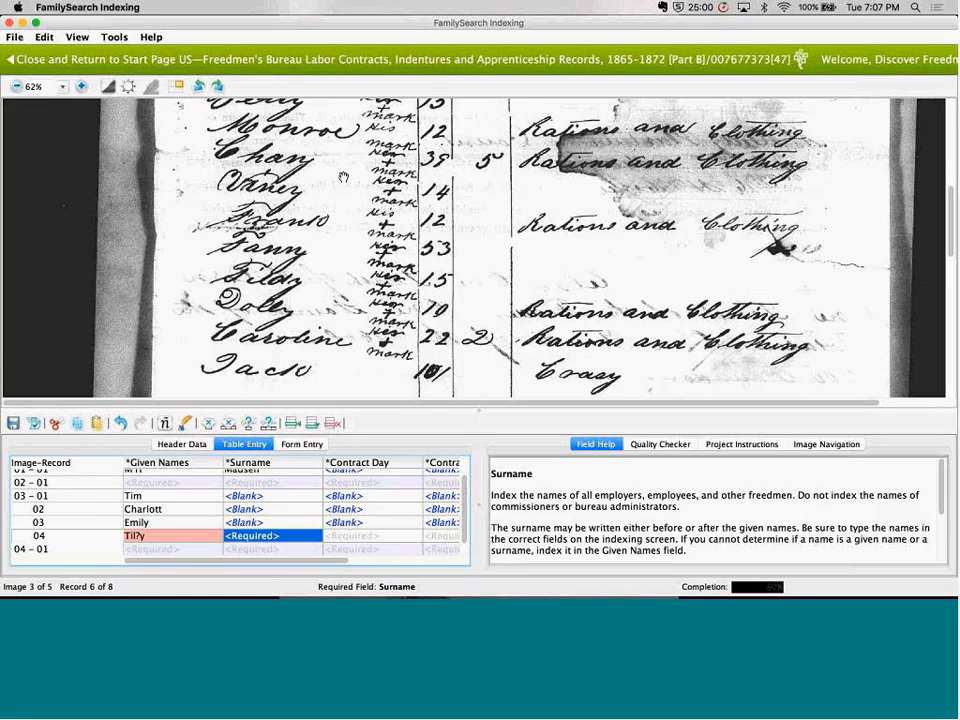
View the scanned pages belonging to records 05 - 01 and 04 - 01
scroll(343, 177, "up", 3)
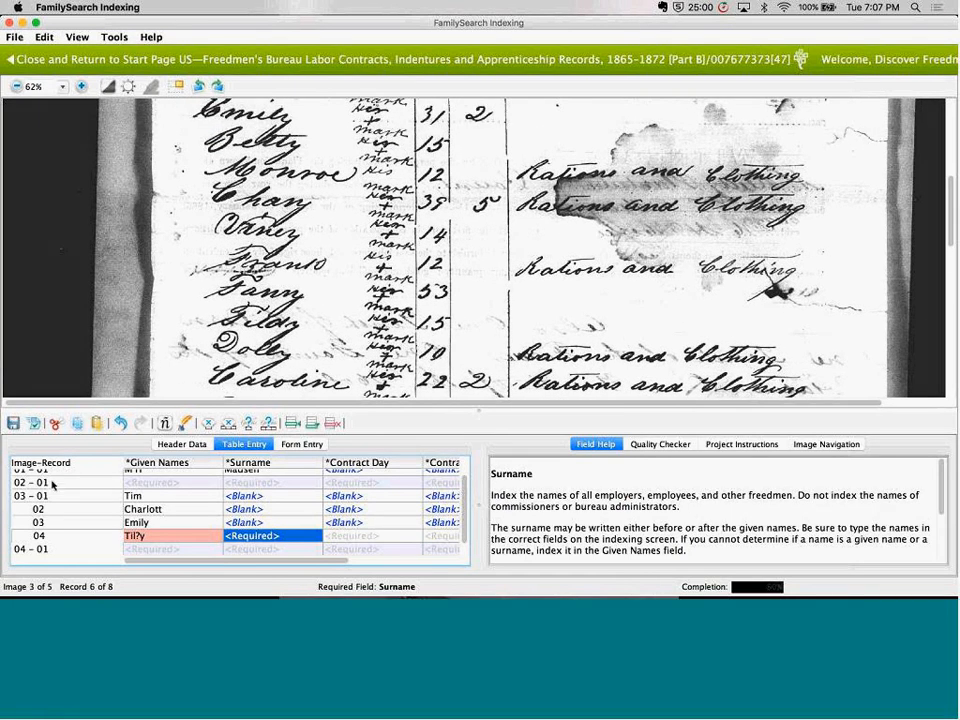
left_click(41, 549)
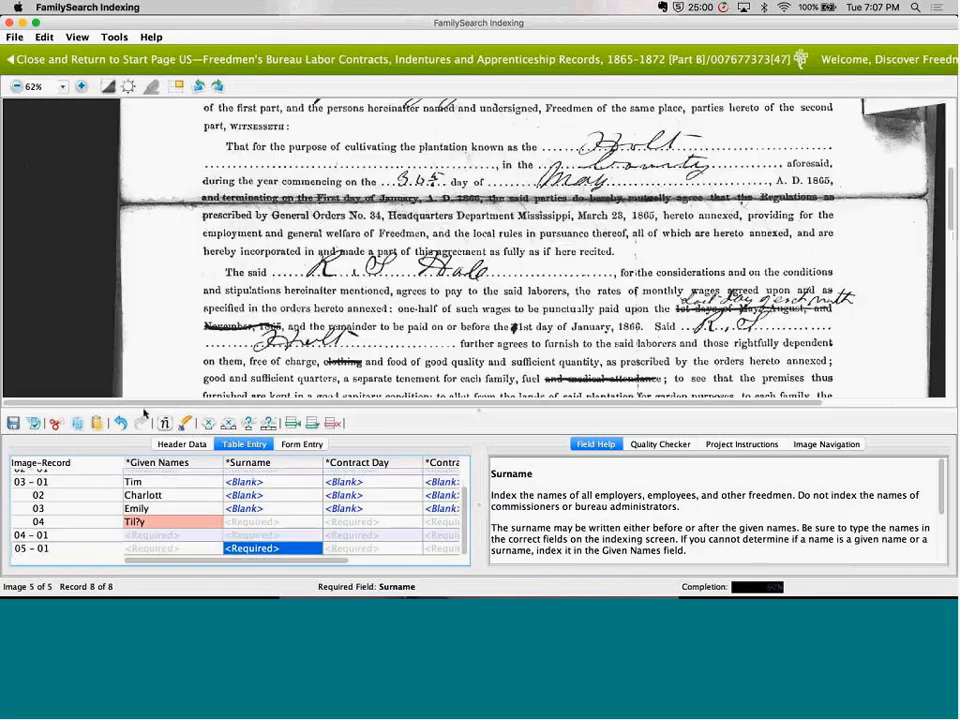
left_click(51, 537)
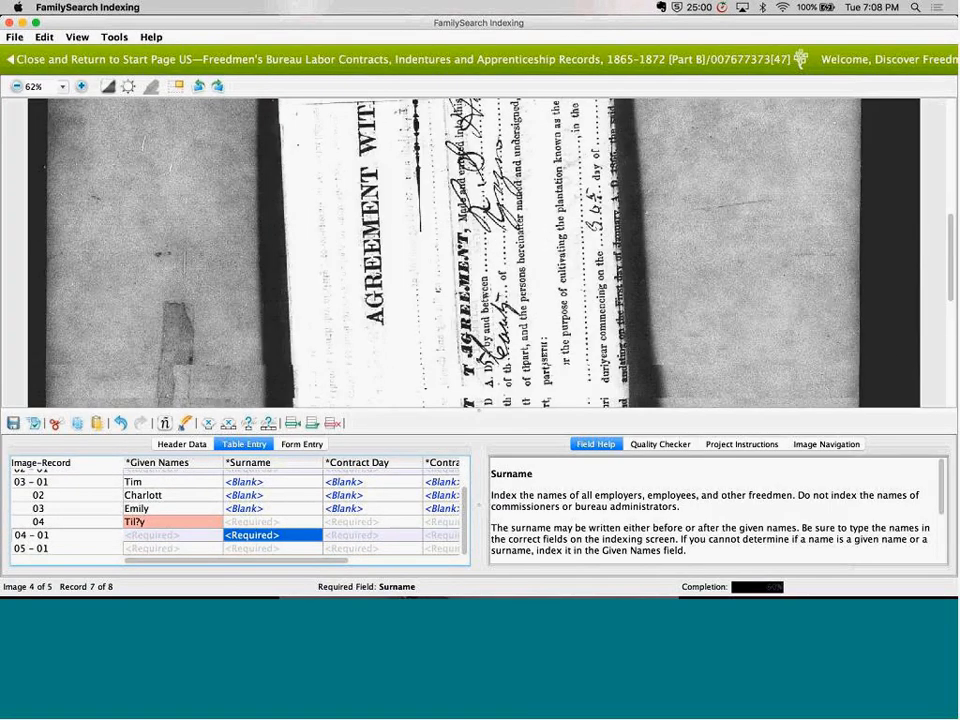
scroll(357, 140, "up", 5)
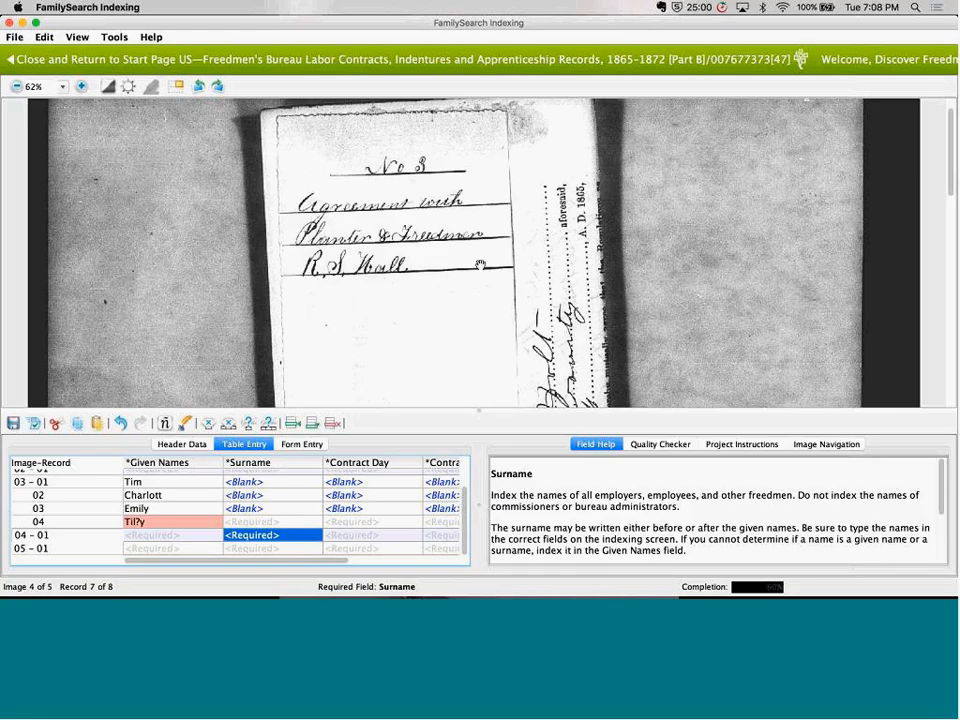
Rotate image 004 clockwise to read its agreement text upright, and rotate it back
left_click(219, 87)
scroll(295, 192, "down", 5)
scroll(295, 192, "right", 3)
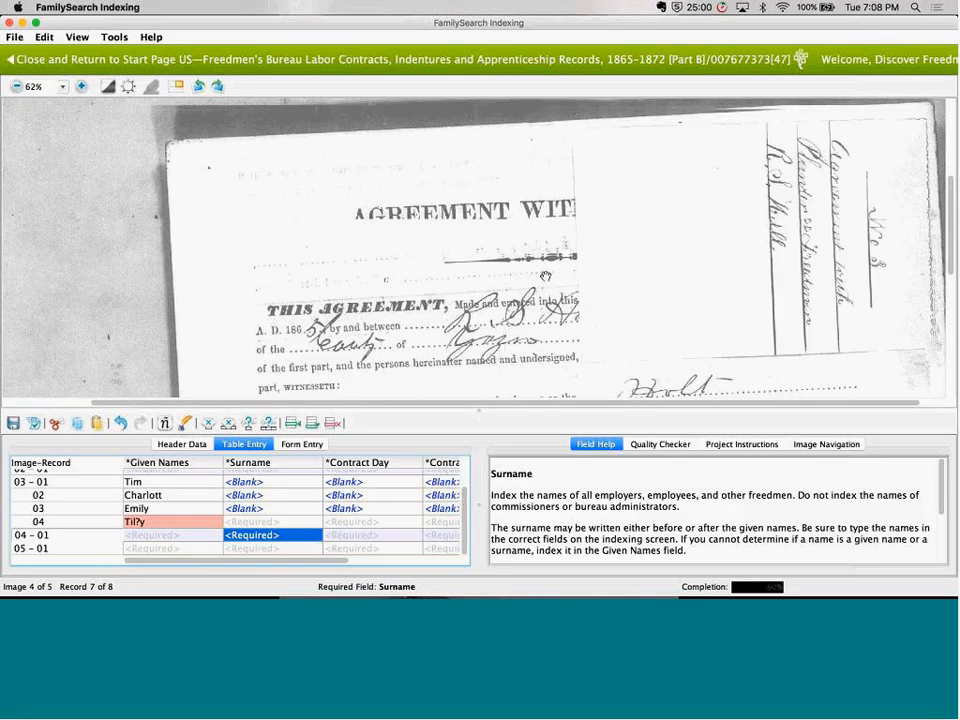
left_click_drag(627, 309, 508, 330)
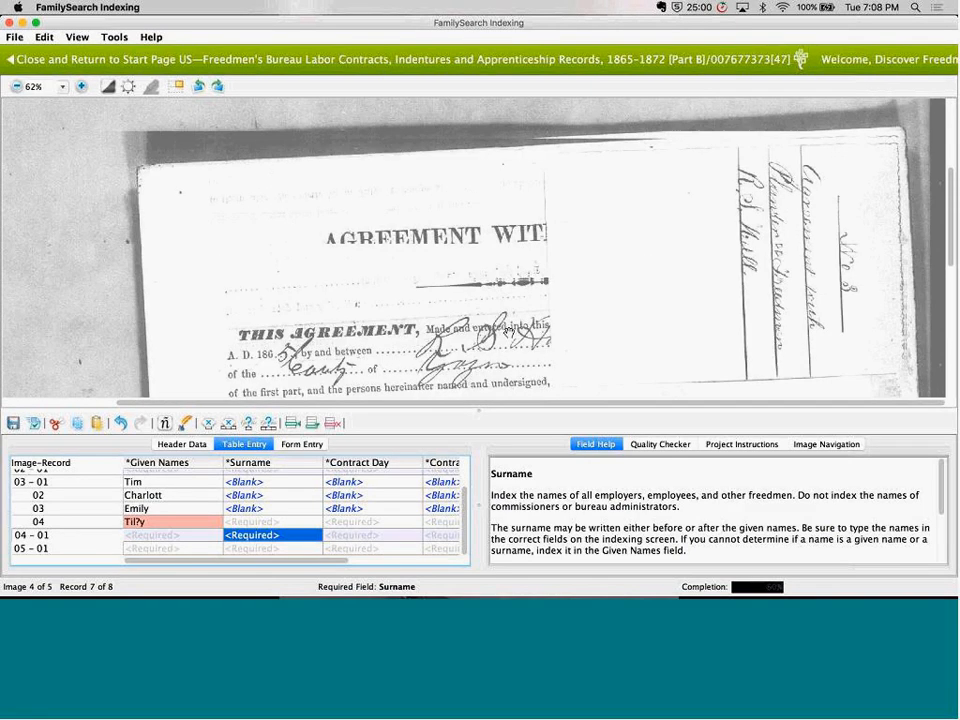
left_click(199, 87)
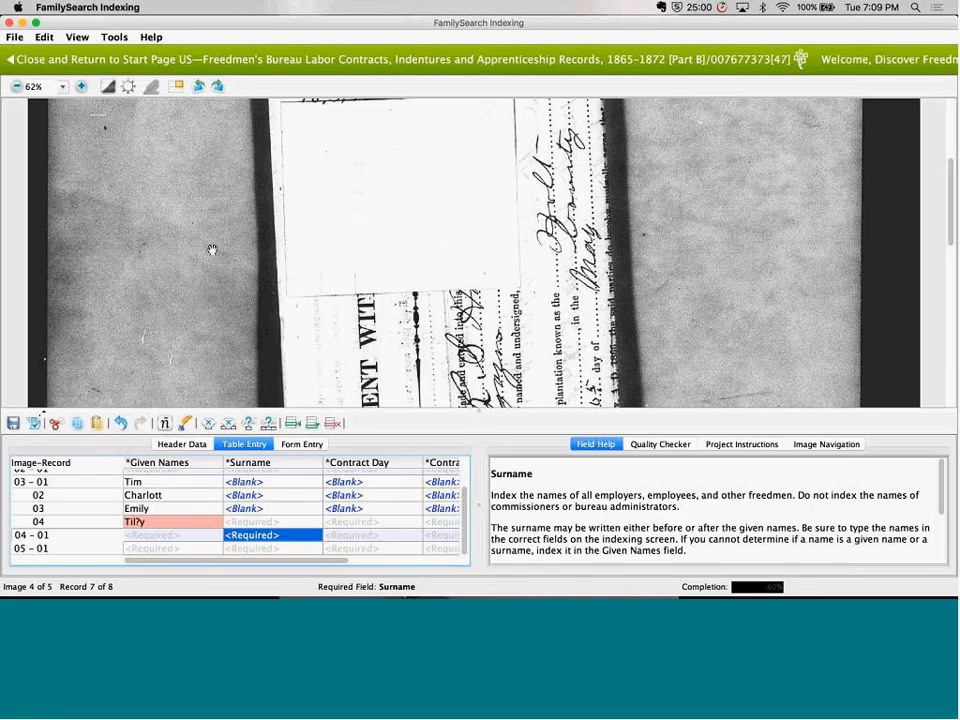
Compare image 004 with its previous and next images in the secondary viewer, and close that viewer
left_click(178, 87)
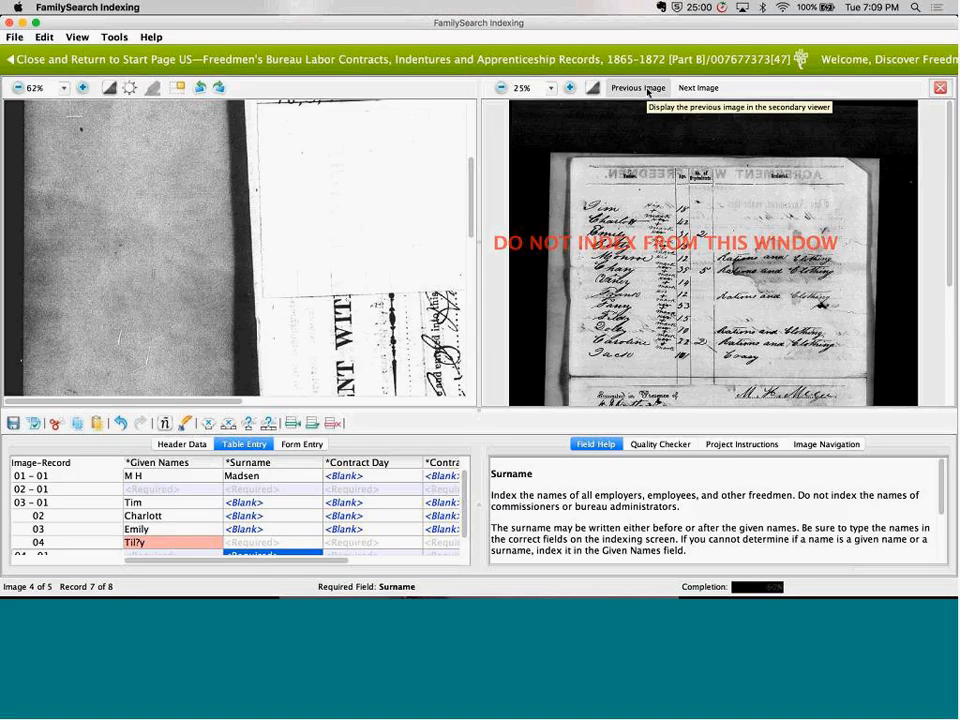
left_click(697, 88)
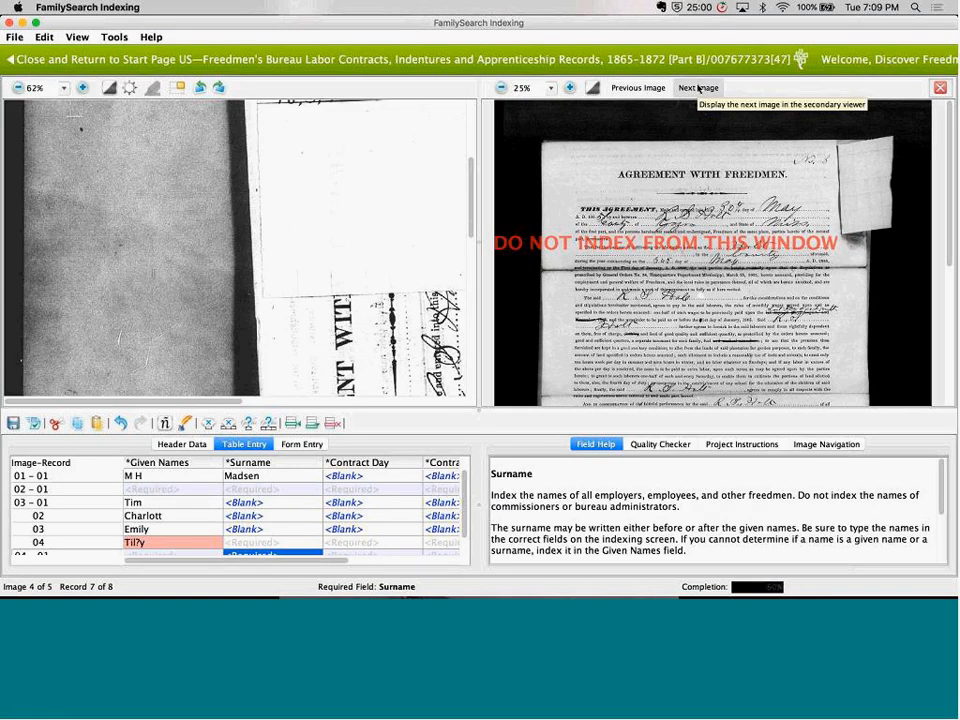
left_click(629, 90)
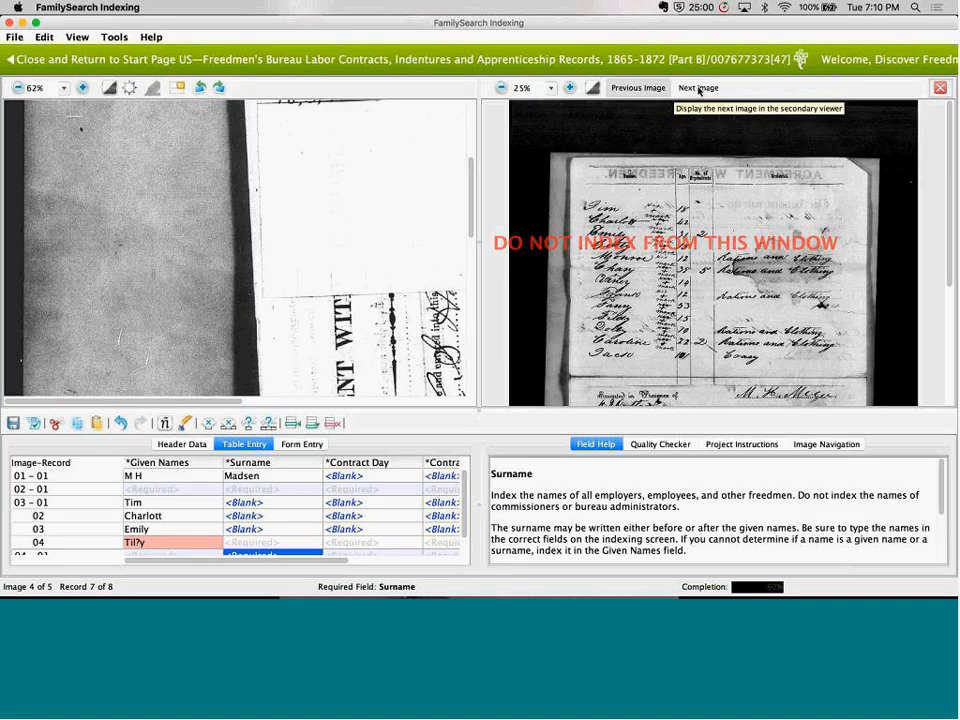
left_click(698, 88)
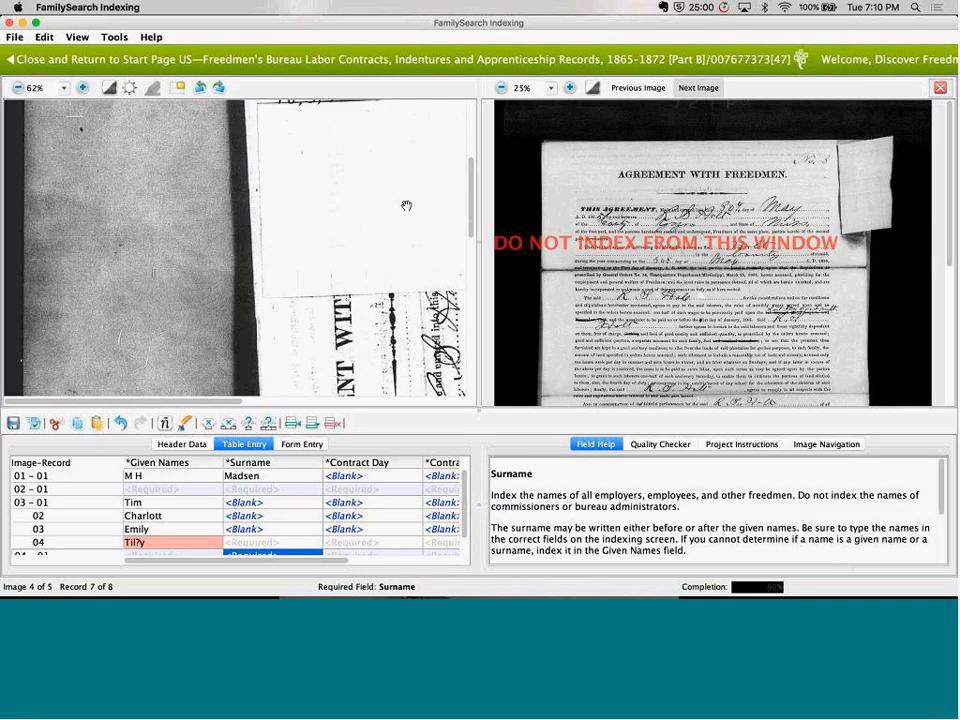
left_click_drag(406, 205, 386, 381)
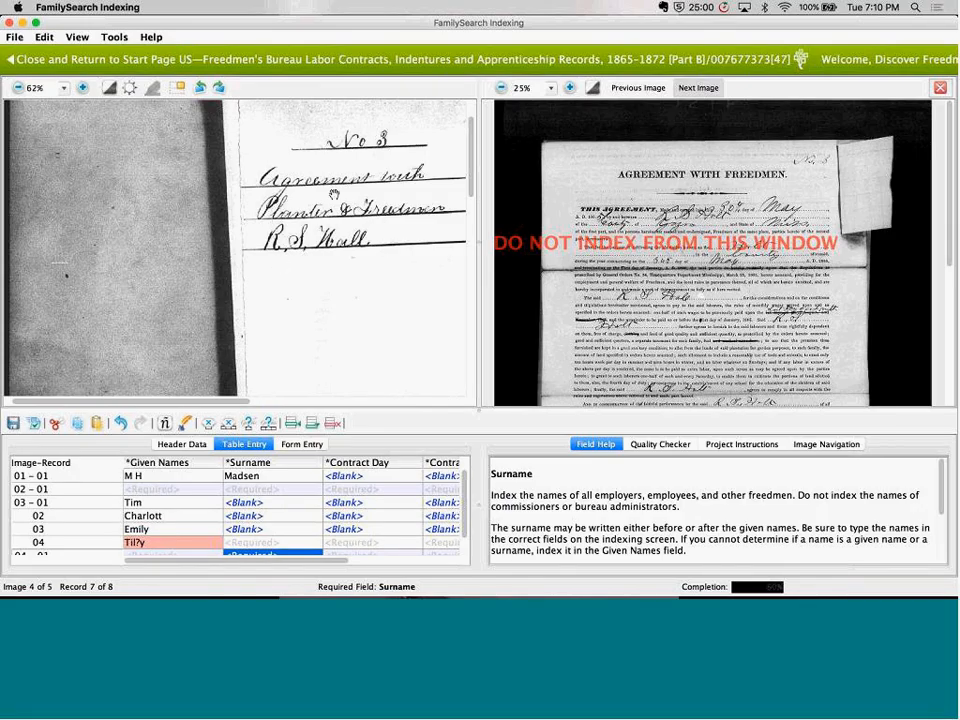
left_click(178, 89)
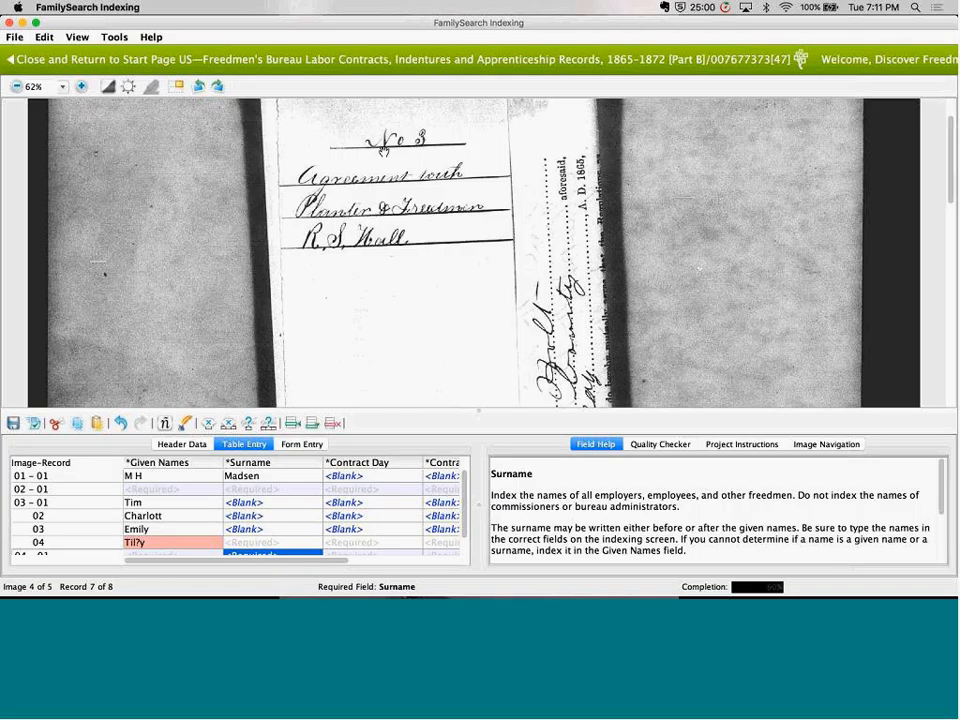
Return to the start page and reopen Labor Contracts batch 47 to check its saved records
left_click(160, 64)
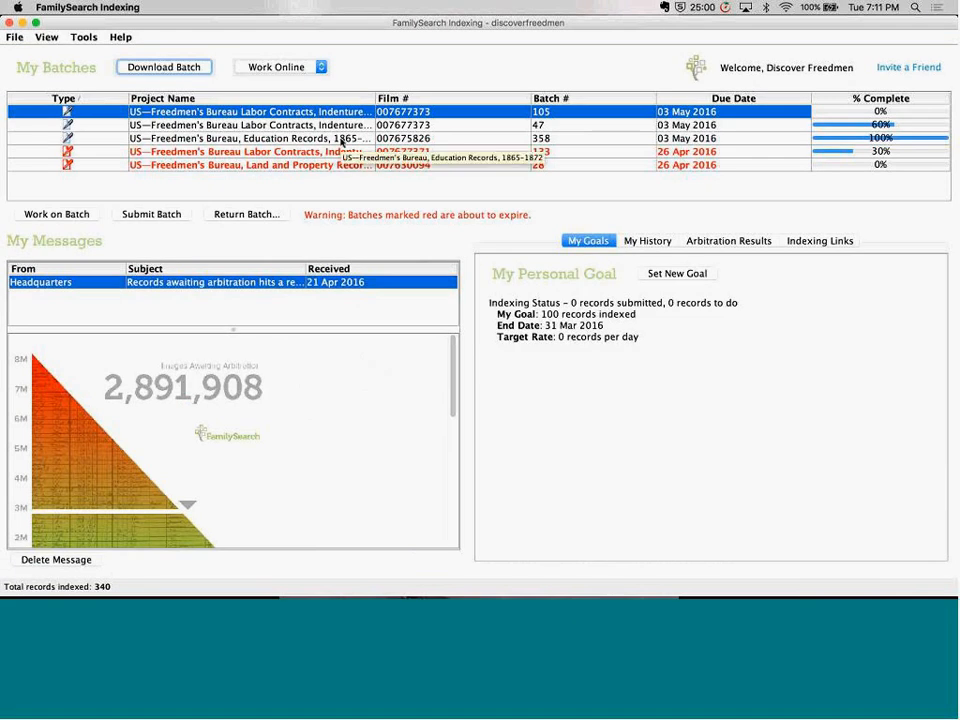
left_click(823, 128)
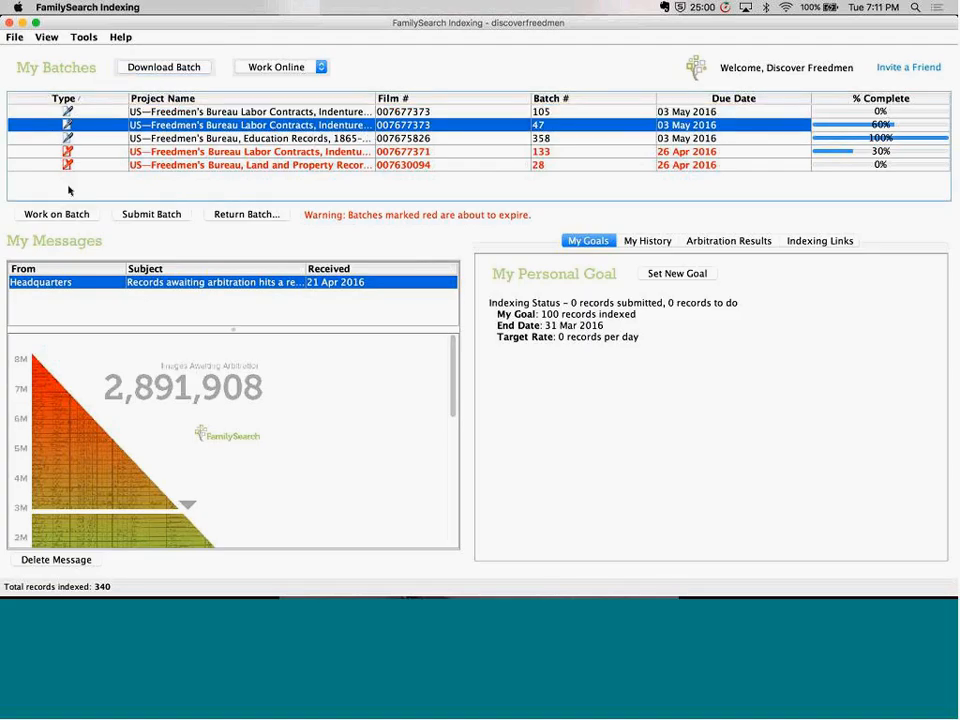
left_click(60, 215)
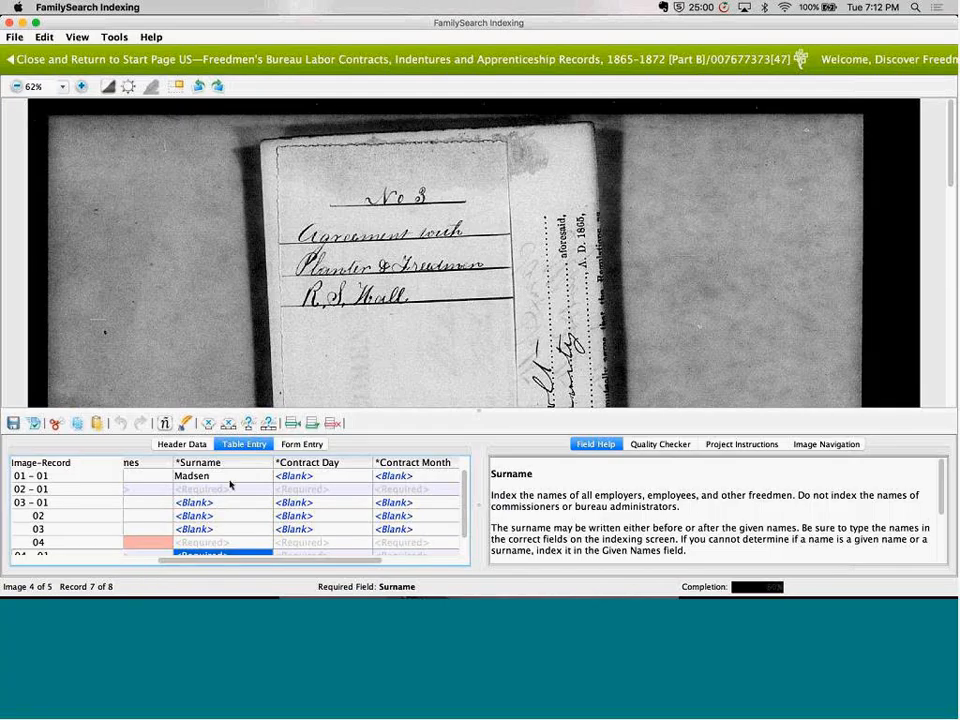
scroll(230, 485, "down", 2)
scroll(230, 485, "left", 3)
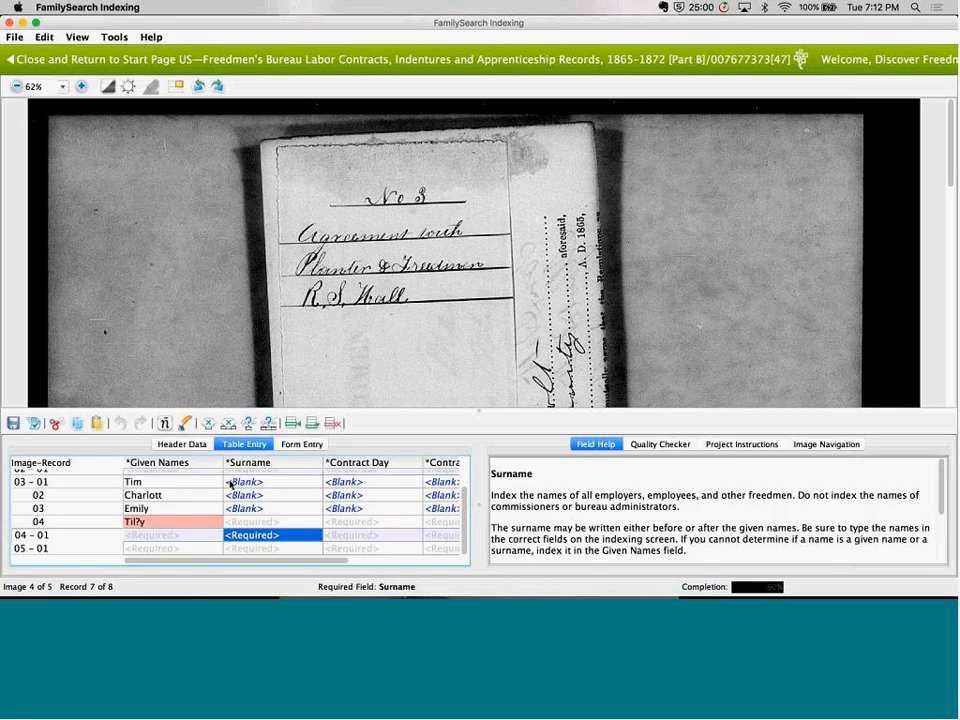
scroll(230, 485, "right", 3)
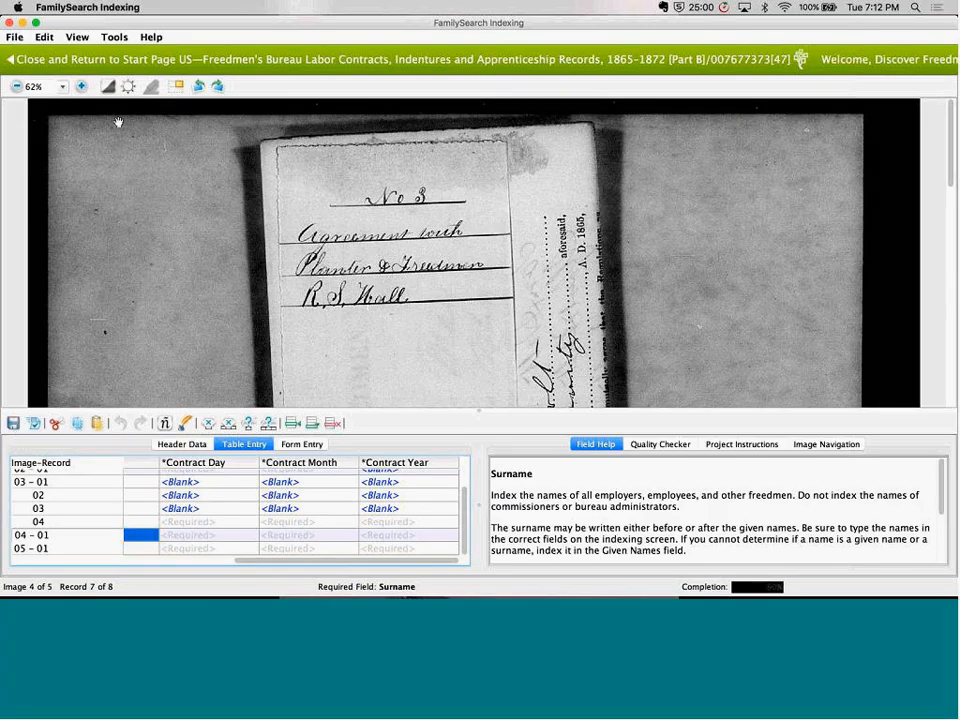
Close the batch and open Education Records batch 358 from the start page
left_click(104, 61)
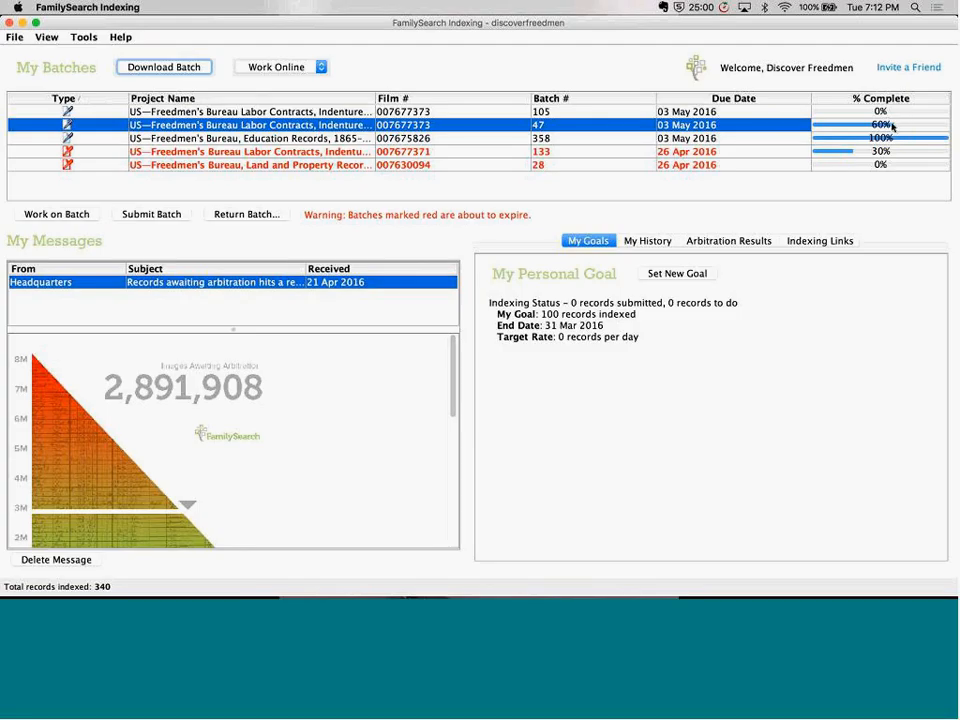
left_click(398, 139)
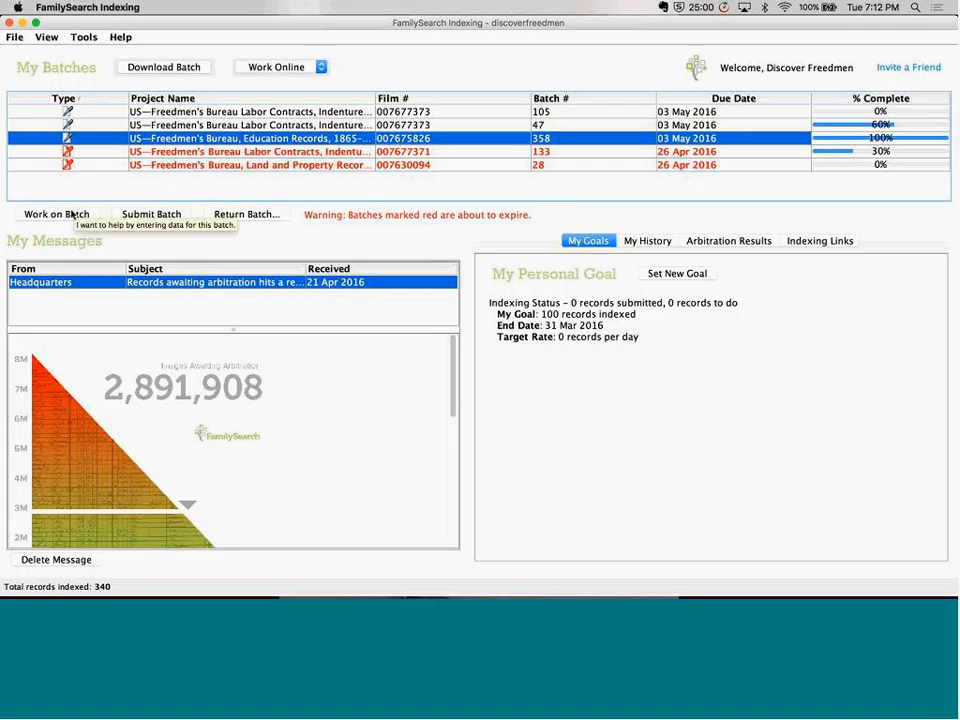
double_click(170, 145)
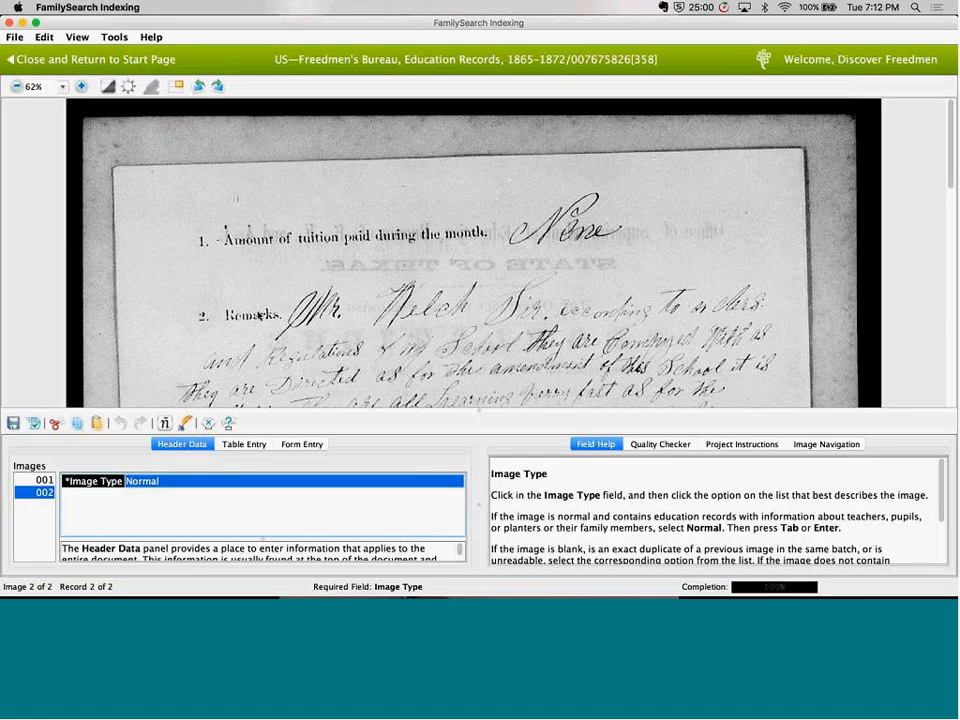
Read image 001 of the education batch from heading to signature, checking for names to index
left_click(44, 480)
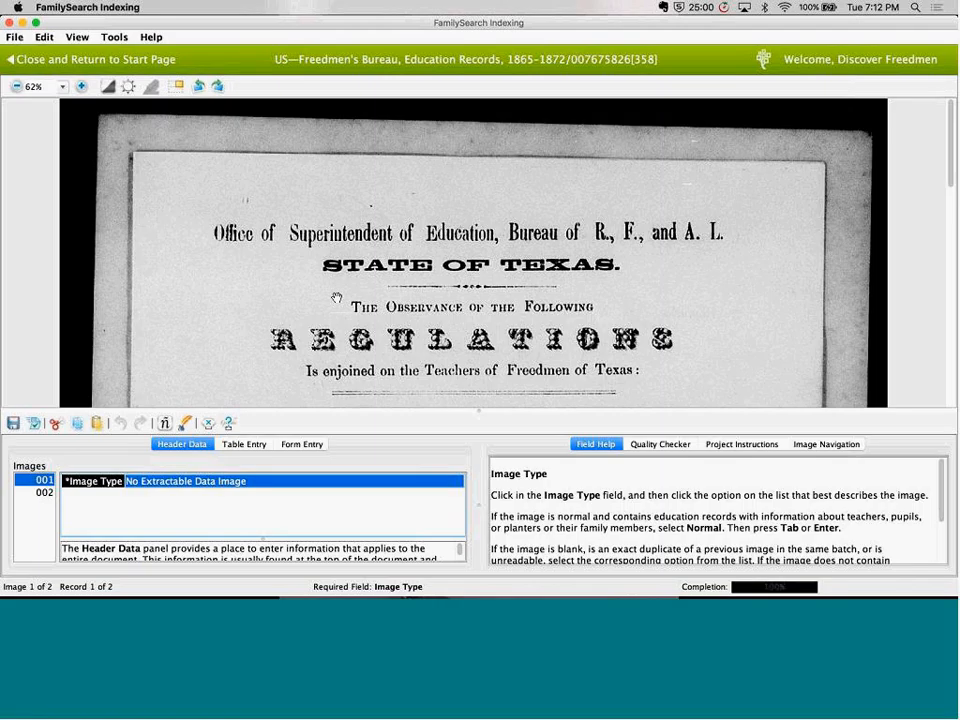
left_click_drag(336, 297, 345, 202)
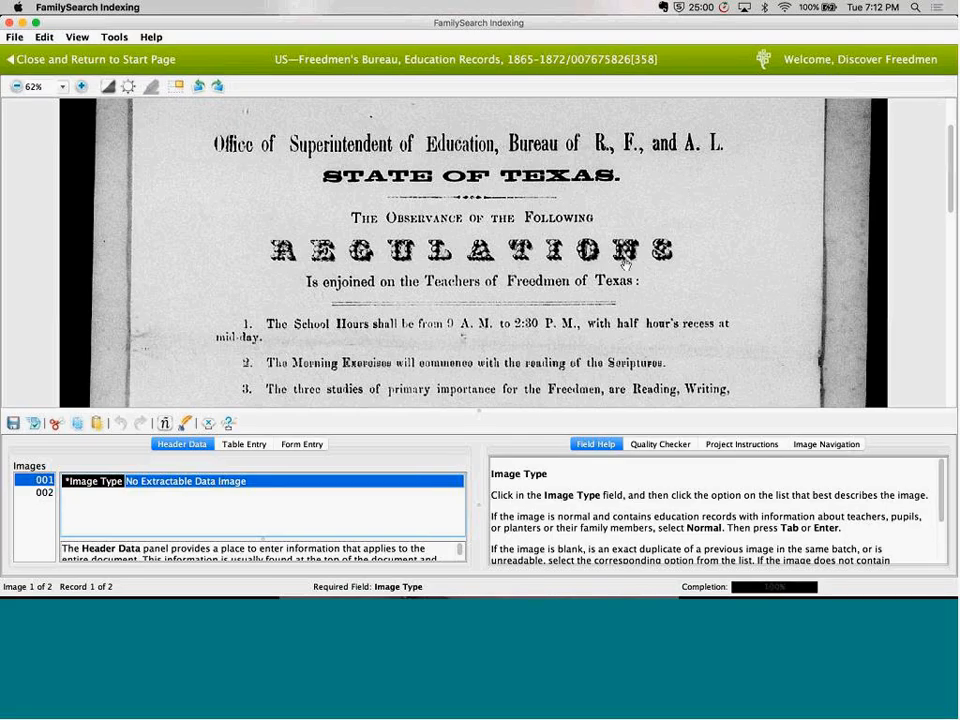
left_click_drag(624, 262, 622, 195)
scroll(622, 195, "down", 3)
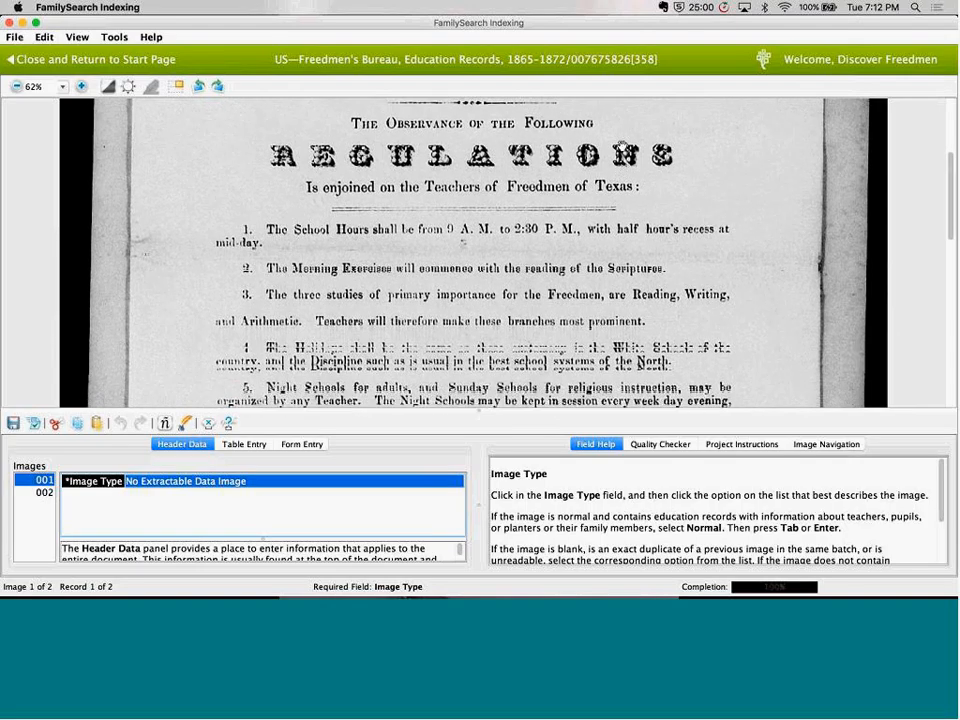
scroll(607, 225, "down", 2)
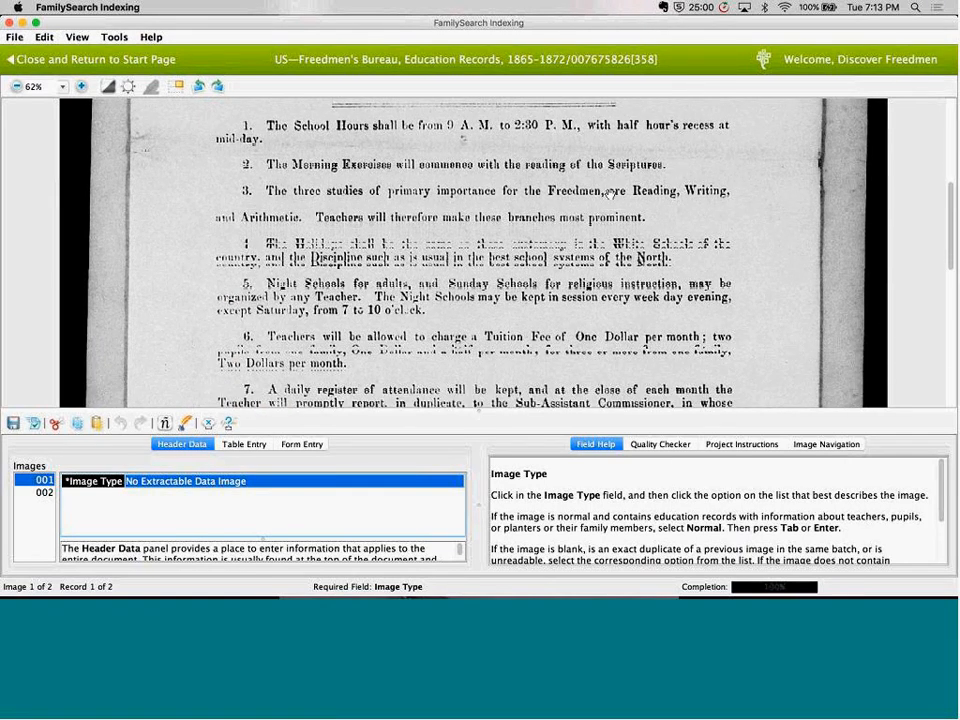
scroll(610, 193, "down", 2)
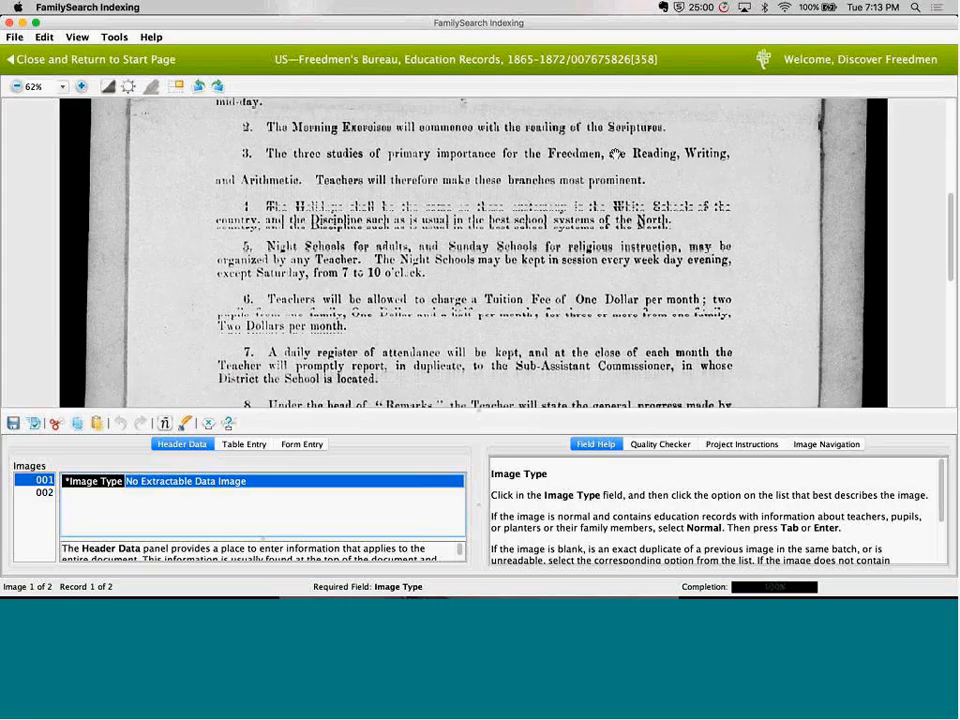
scroll(617, 130, "down", 5)
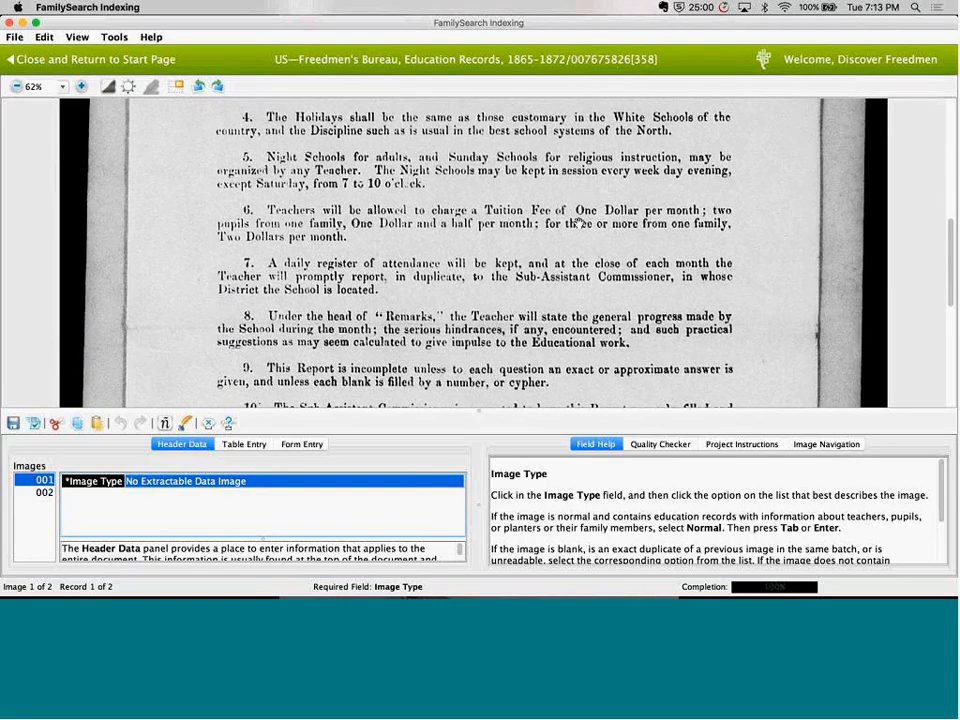
scroll(576, 228, "down", 3)
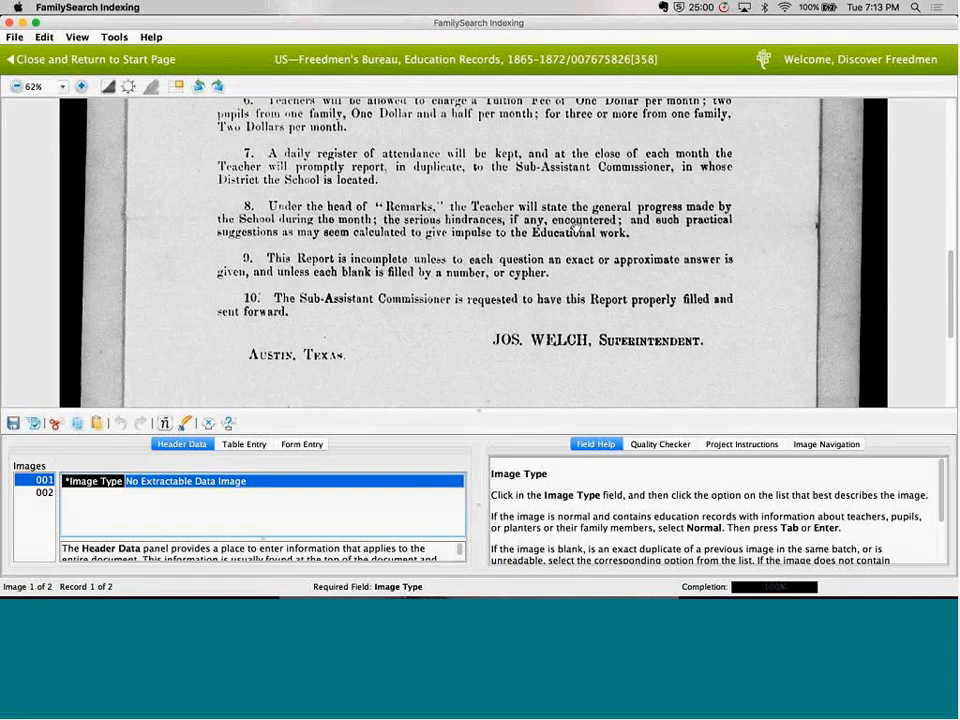
scroll(576, 228, "down", 5)
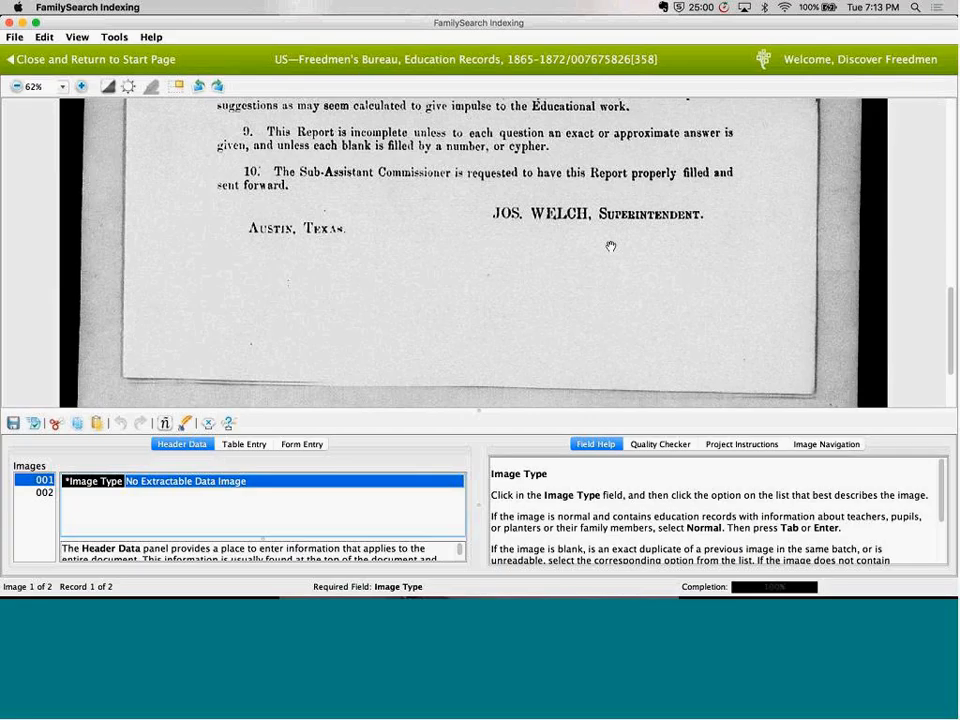
left_click_drag(611, 246, 632, 381)
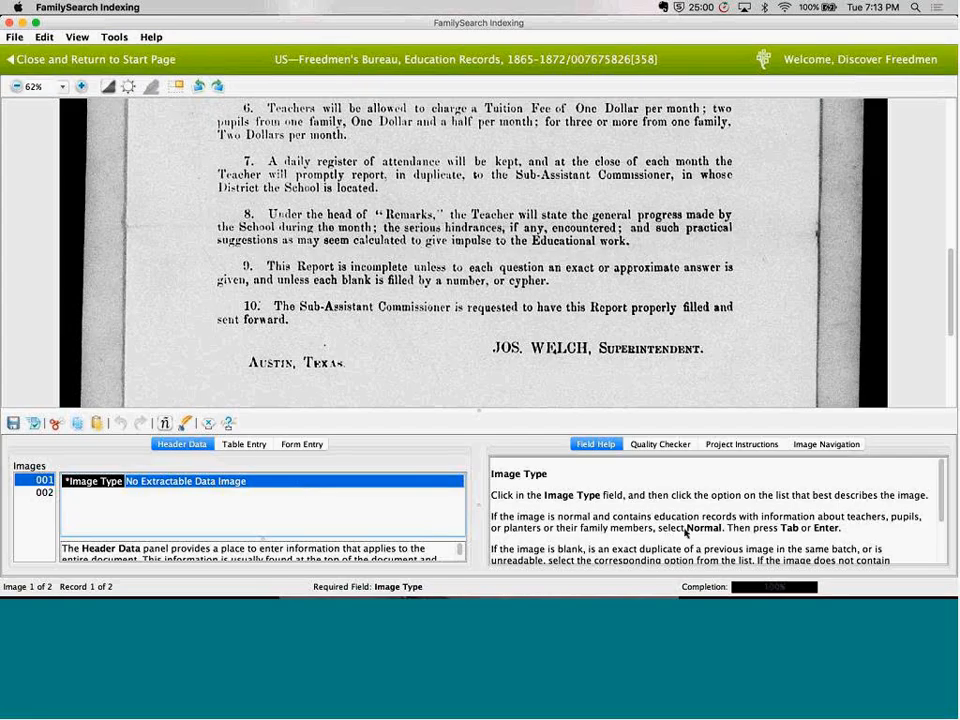
Read the Image Type field help, view its No Extractable Data Image example in Safari, and close the example page
left_click_drag(687, 531, 693, 495)
scroll(705, 537, "down", 3)
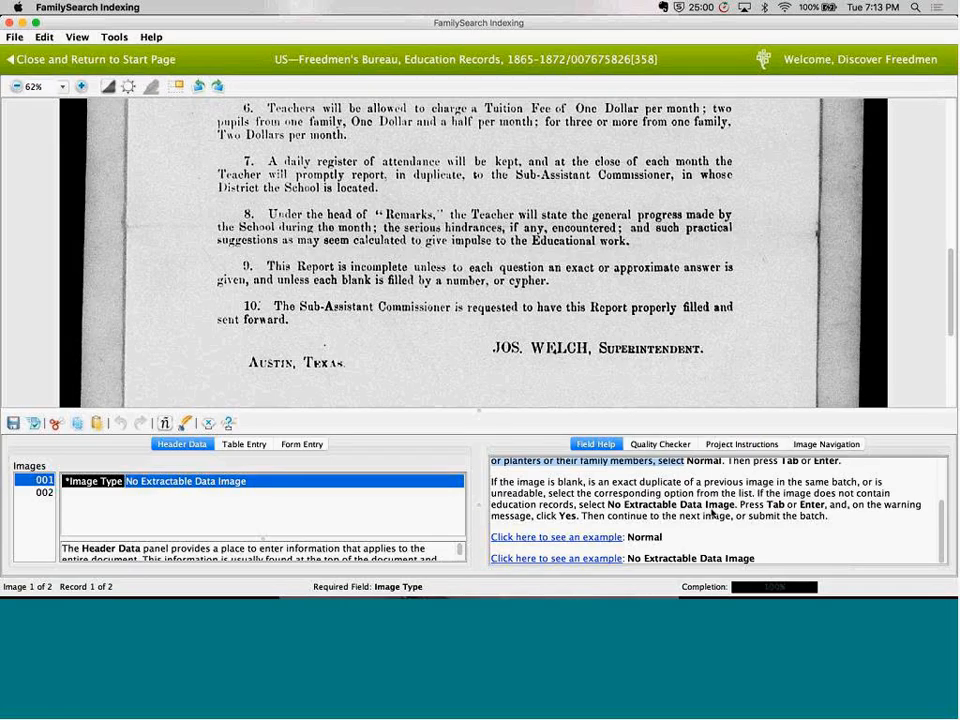
left_click(576, 560)
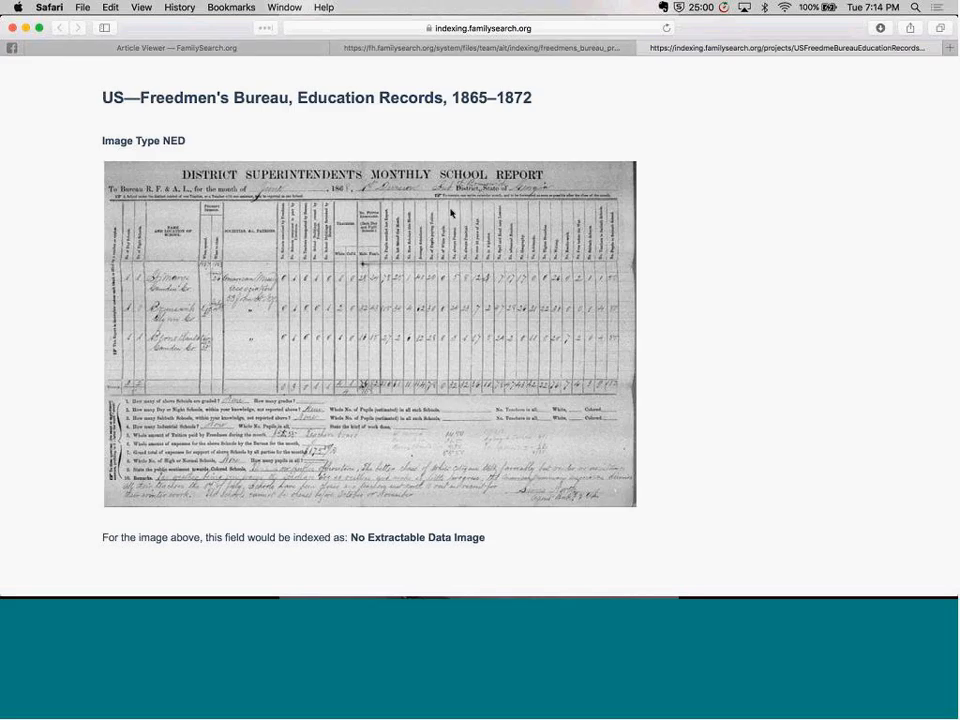
left_click(644, 48)
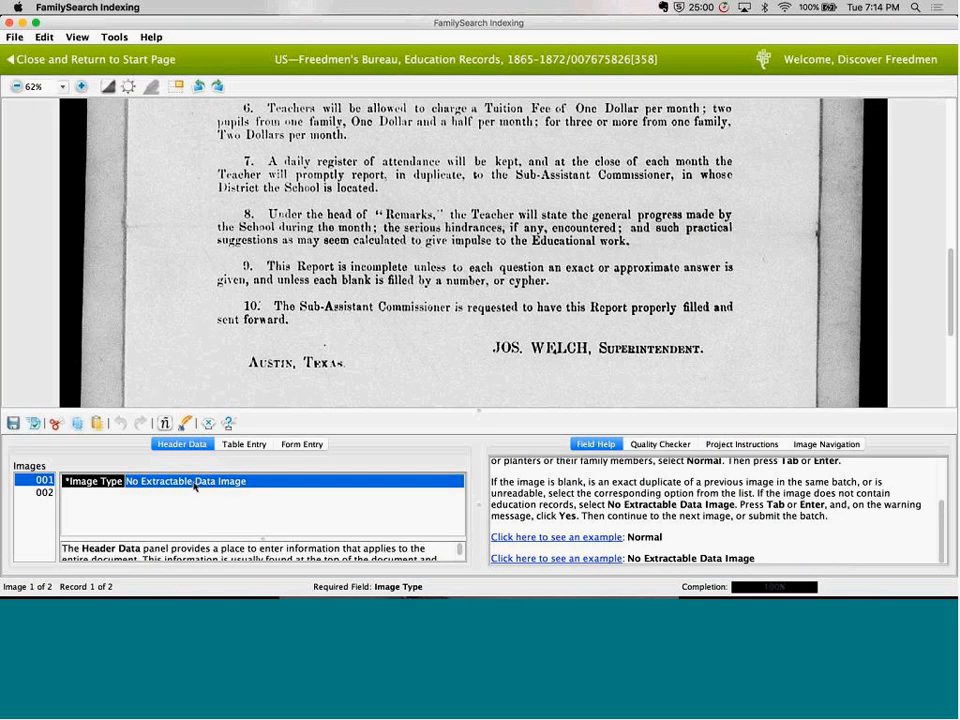
Return to FamilySearch Indexing and choose No Extractable Data Image as the Image Type of image 001
left_click(195, 481)
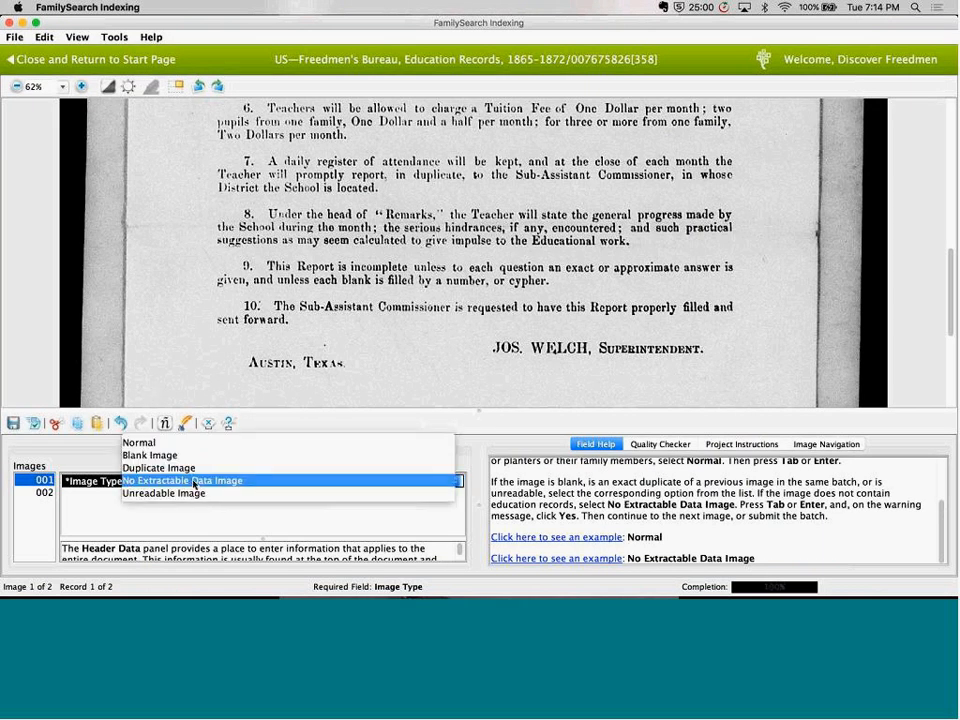
left_click(195, 481)
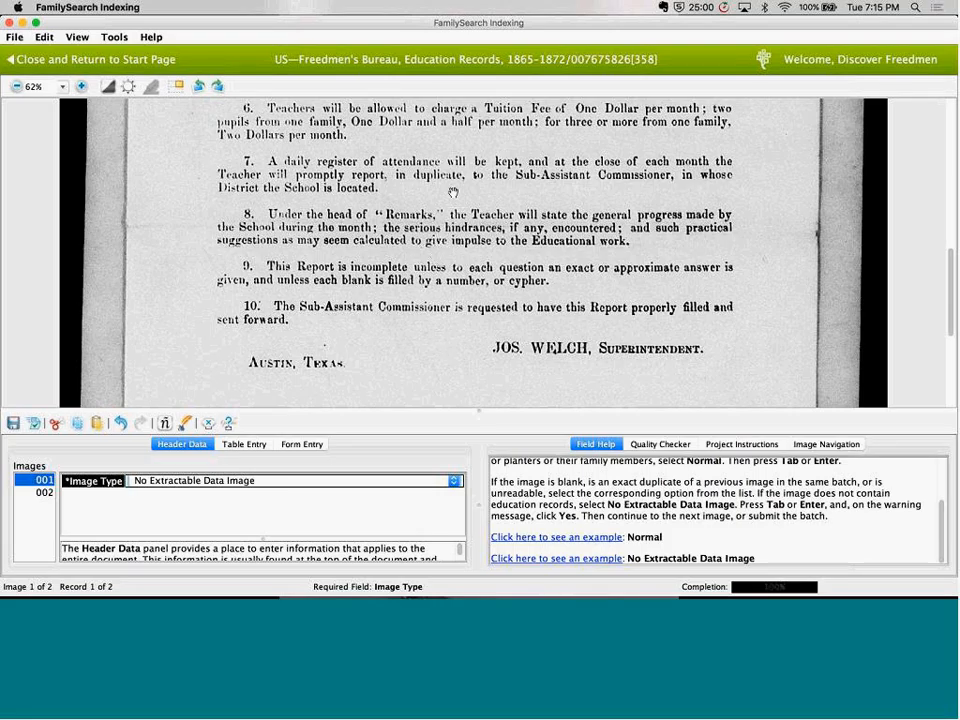
Open image 002 of the education batch and review its record from Race through Age
left_click(40, 493)
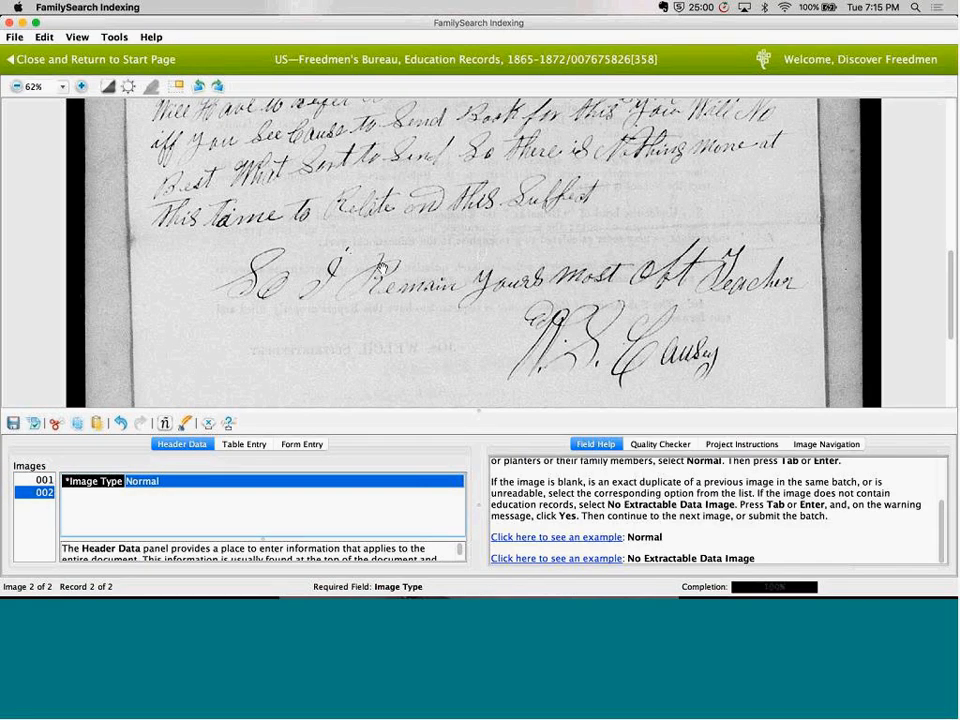
left_click(244, 444)
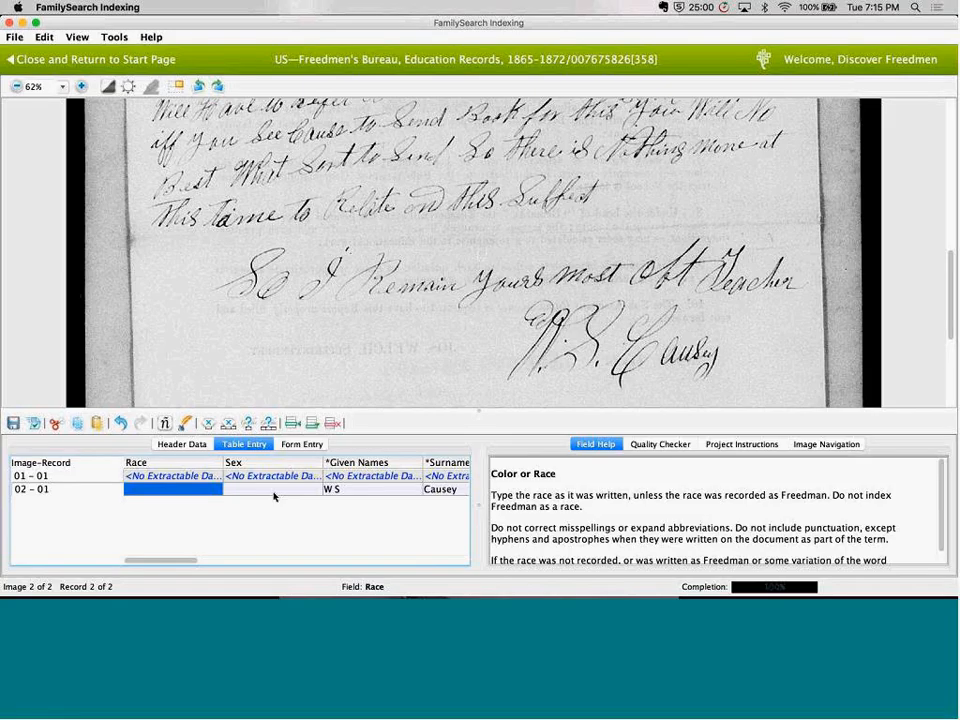
key("Tab")
key("Tab")
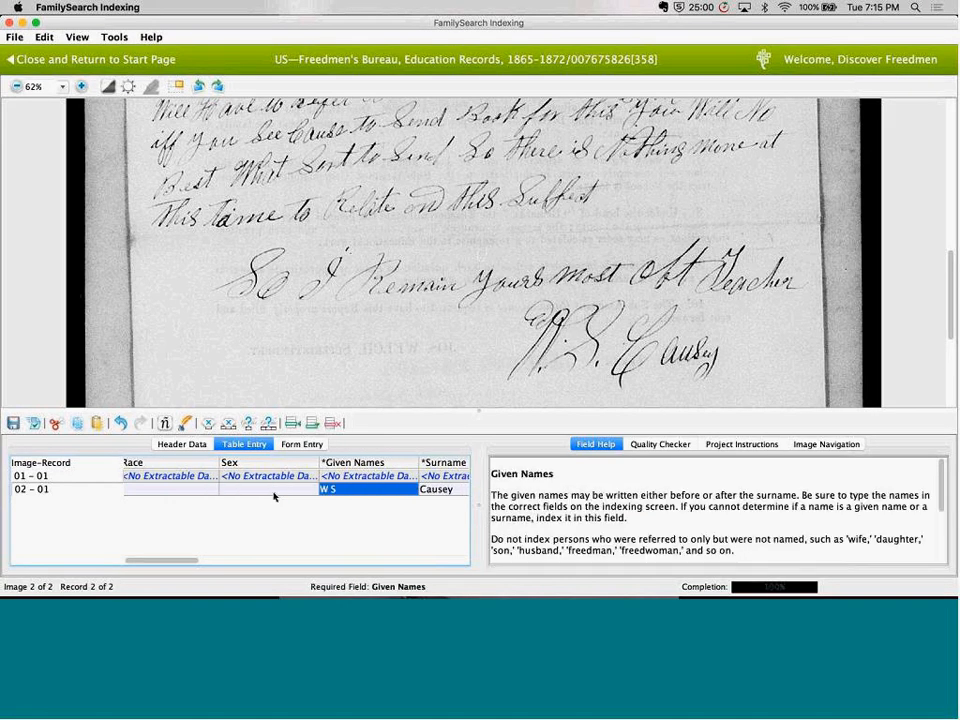
key("Tab")
key("Tab")
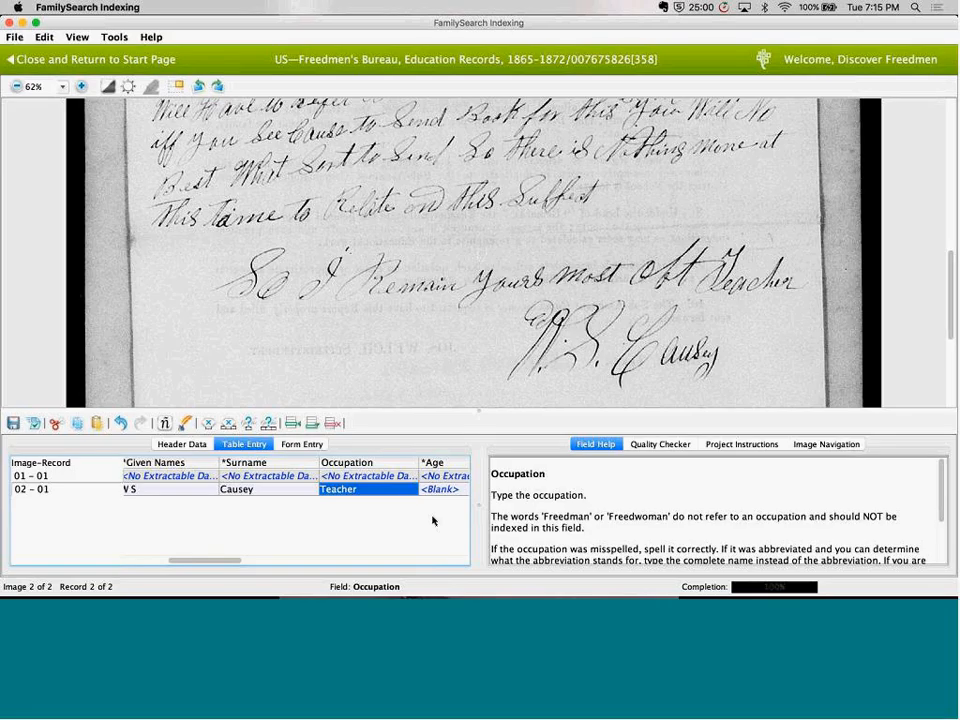
key("Tab")
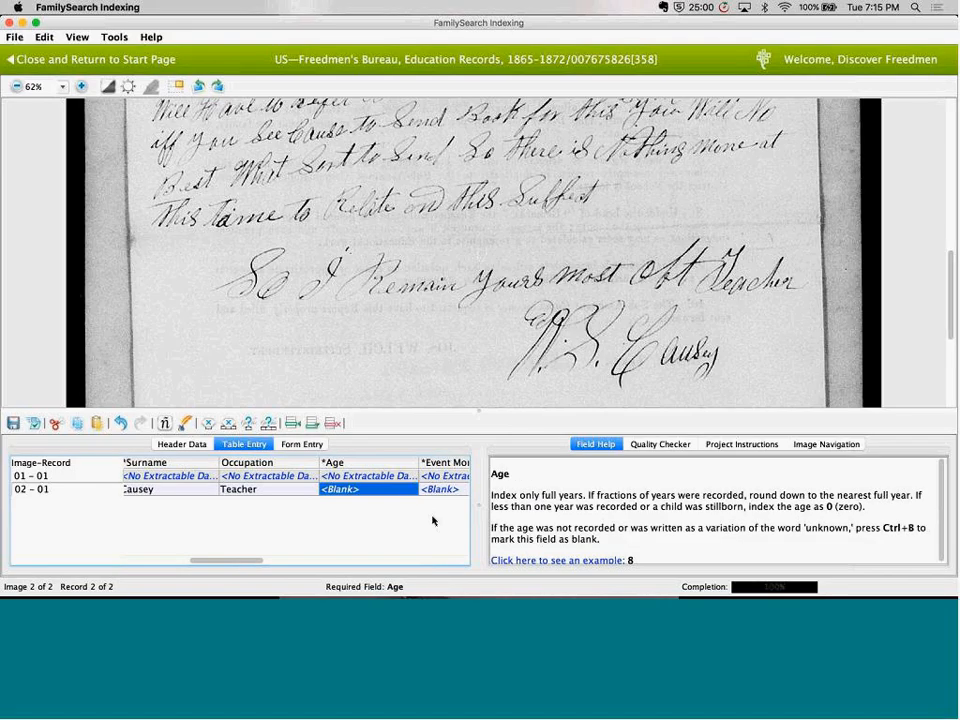
Review the event date, event place, residence and Plantation Name fields of the image 002 record
key("Tab")
key("Tab")
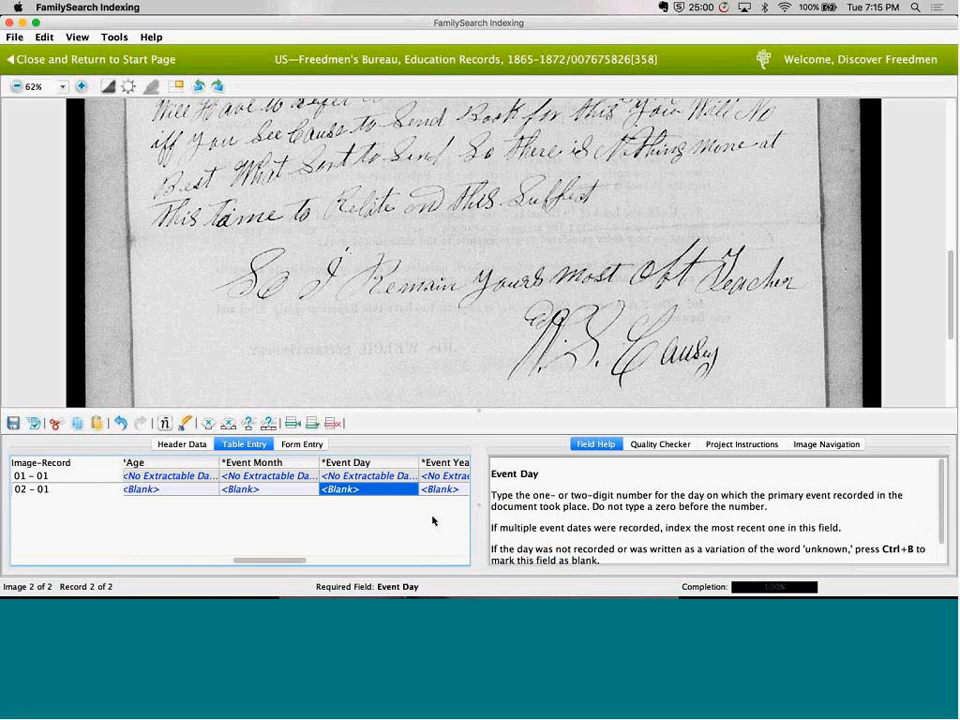
key("Tab")
key("Tab")
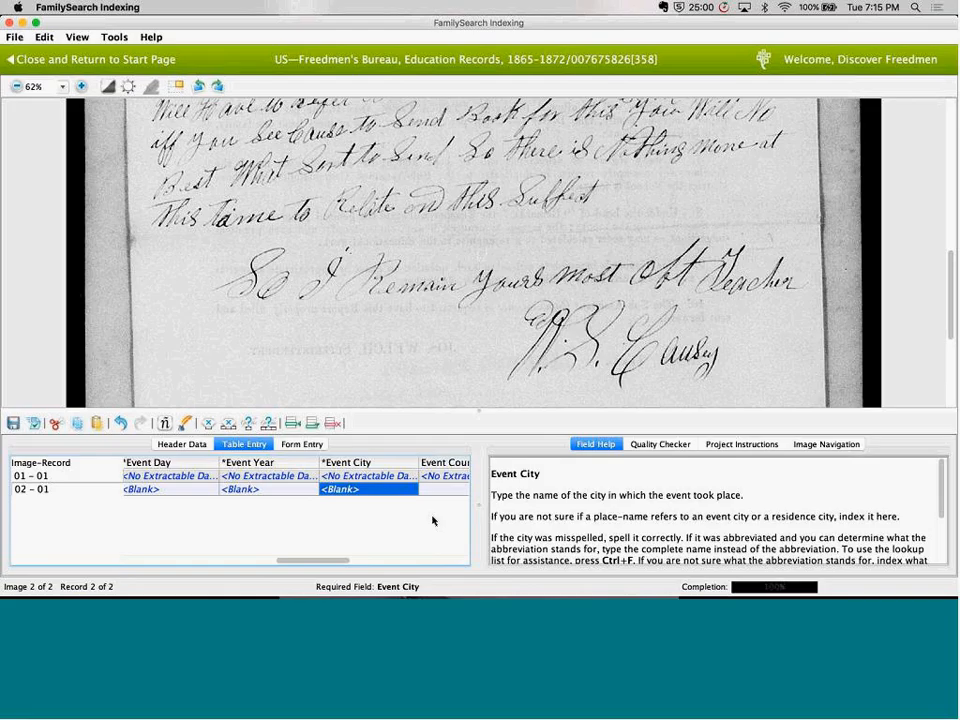
key("Tab")
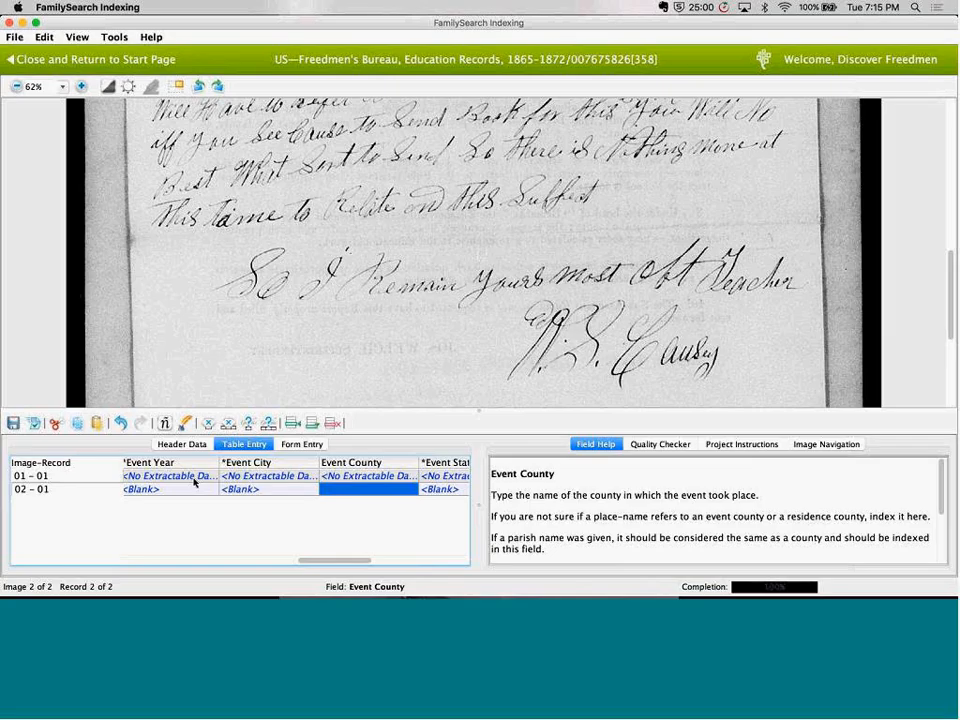
key("shift+Tab")
key("shift+Tab")
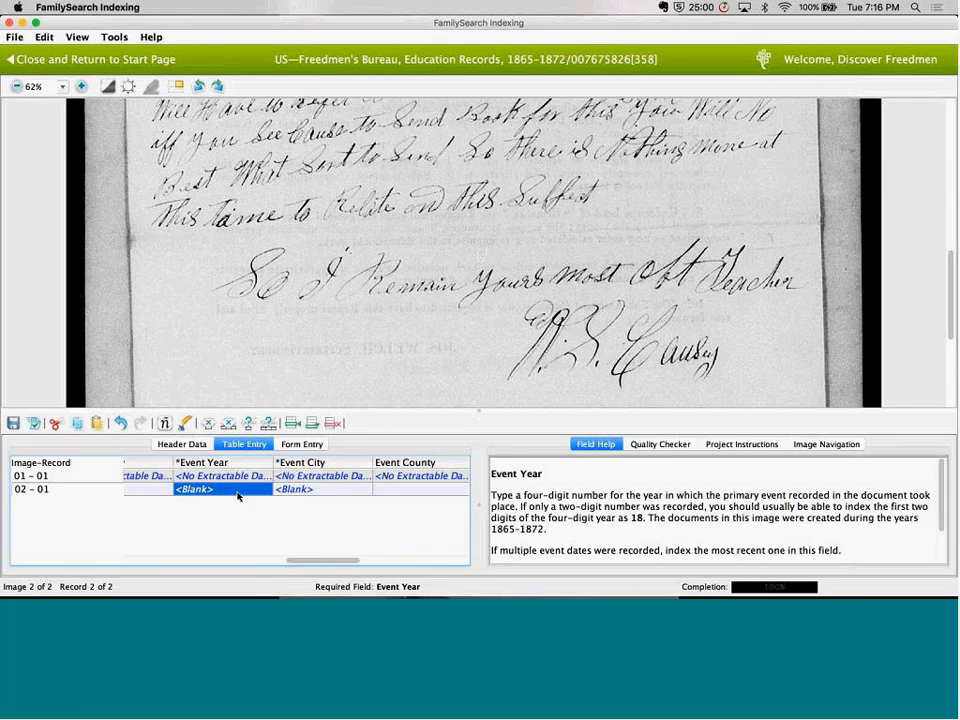
scroll(315, 497, "right", 5)
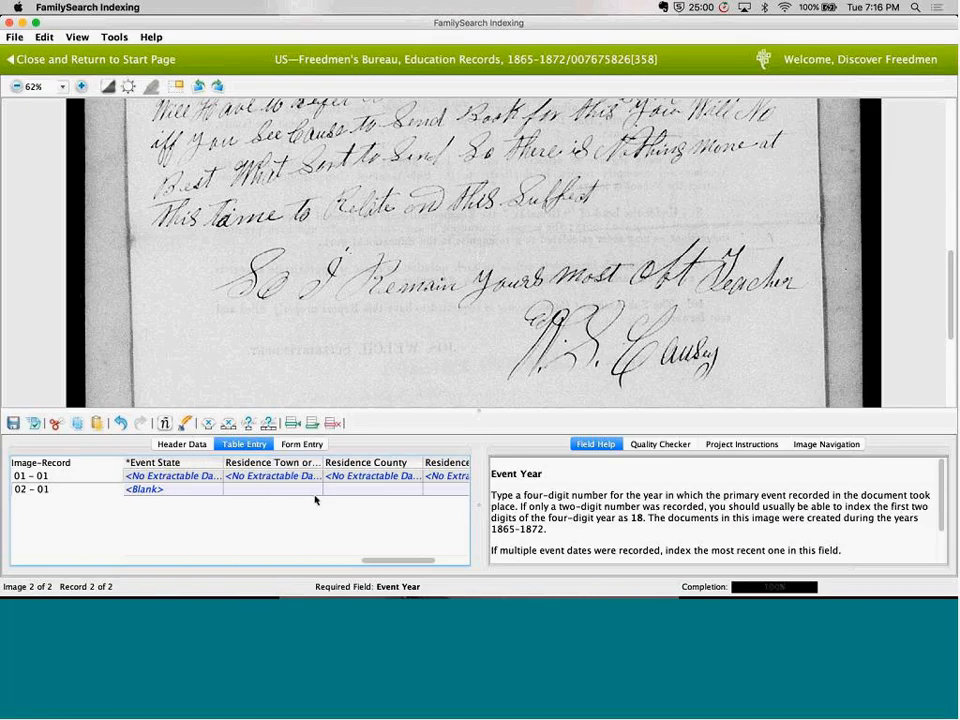
scroll(315, 497, "right", 3)
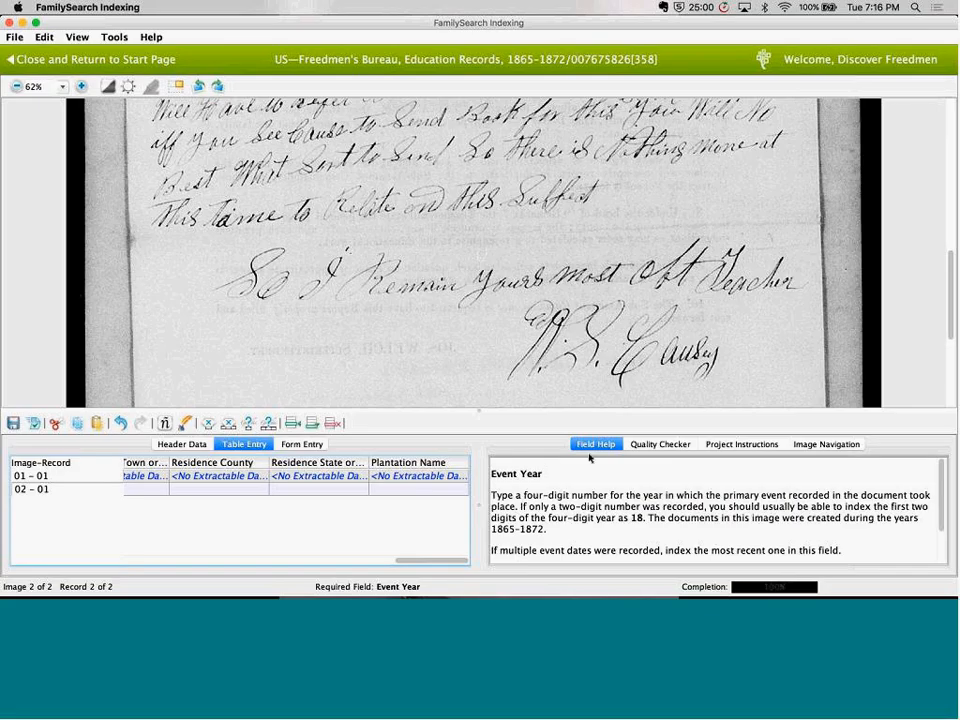
Submit the completed Education Records batch 358 to the server
left_click(34, 423)
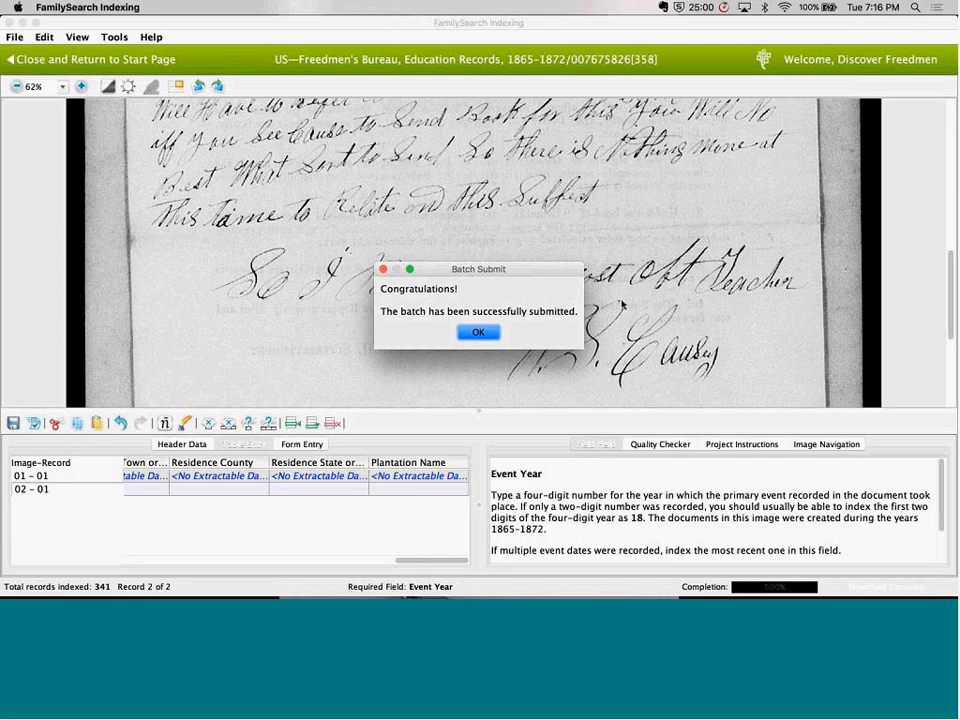
left_click(478, 332)
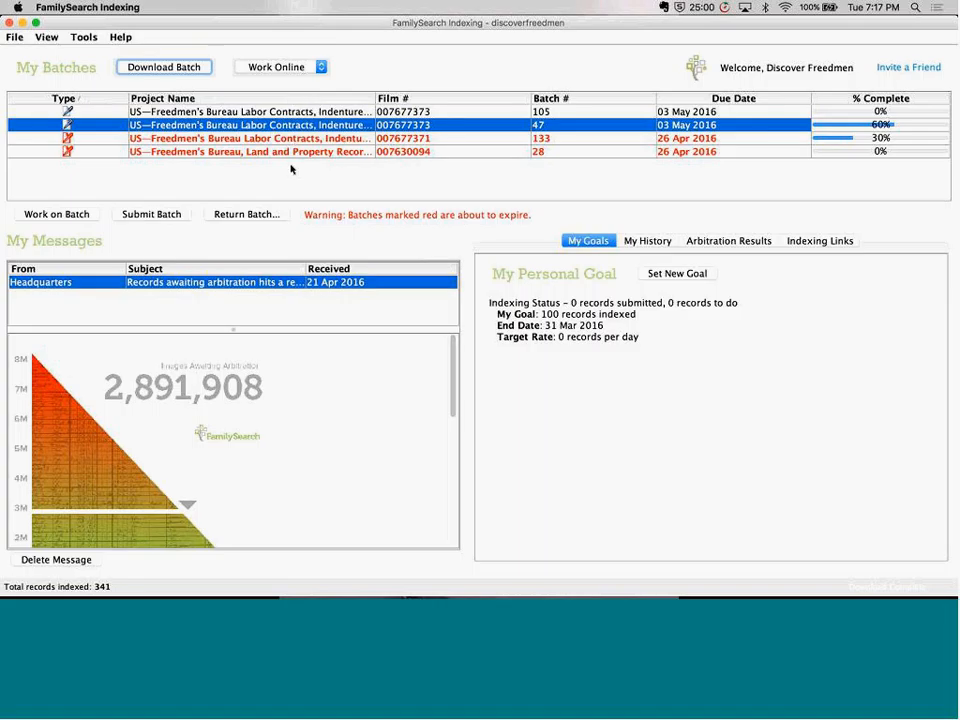
Try to submit Labor Contracts batch 47 through the quality check, then close it and return to the start page
left_click(163, 218)
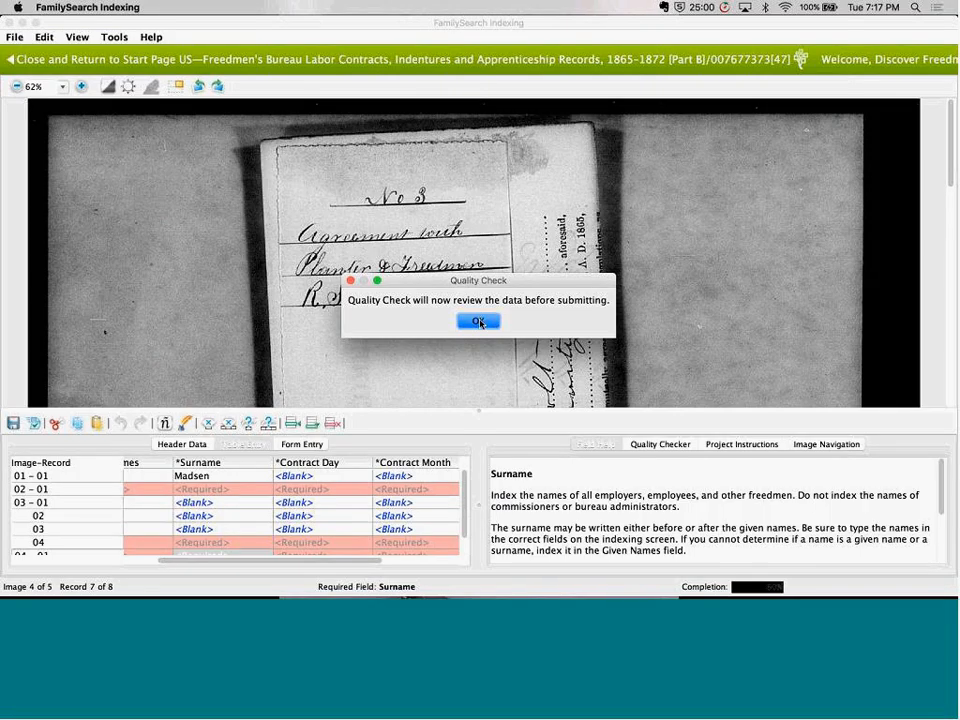
left_click(479, 322)
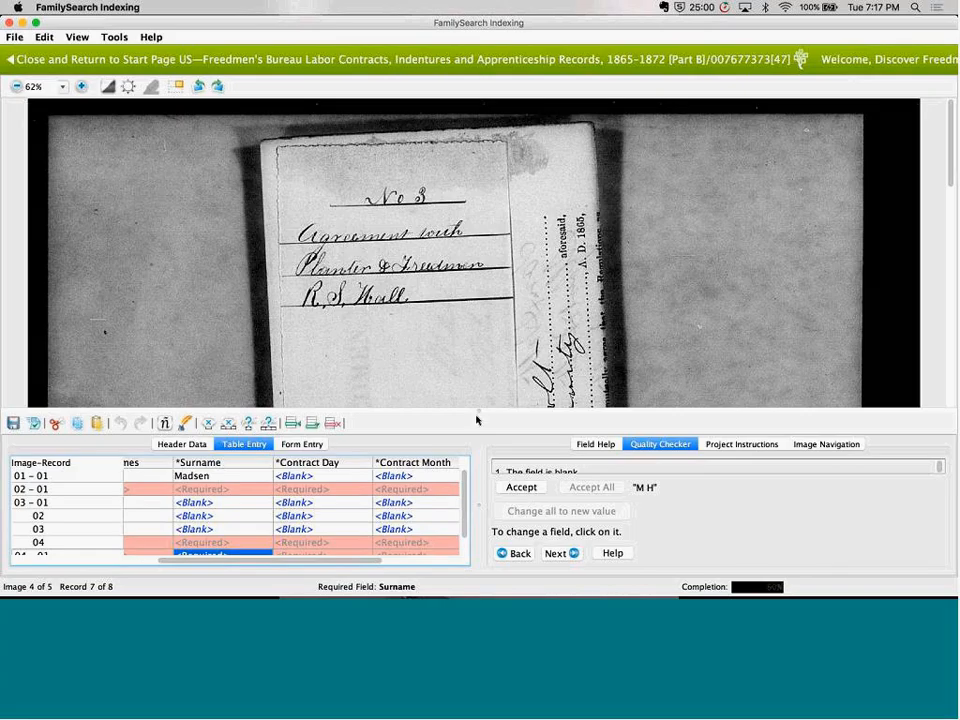
left_click(68, 478)
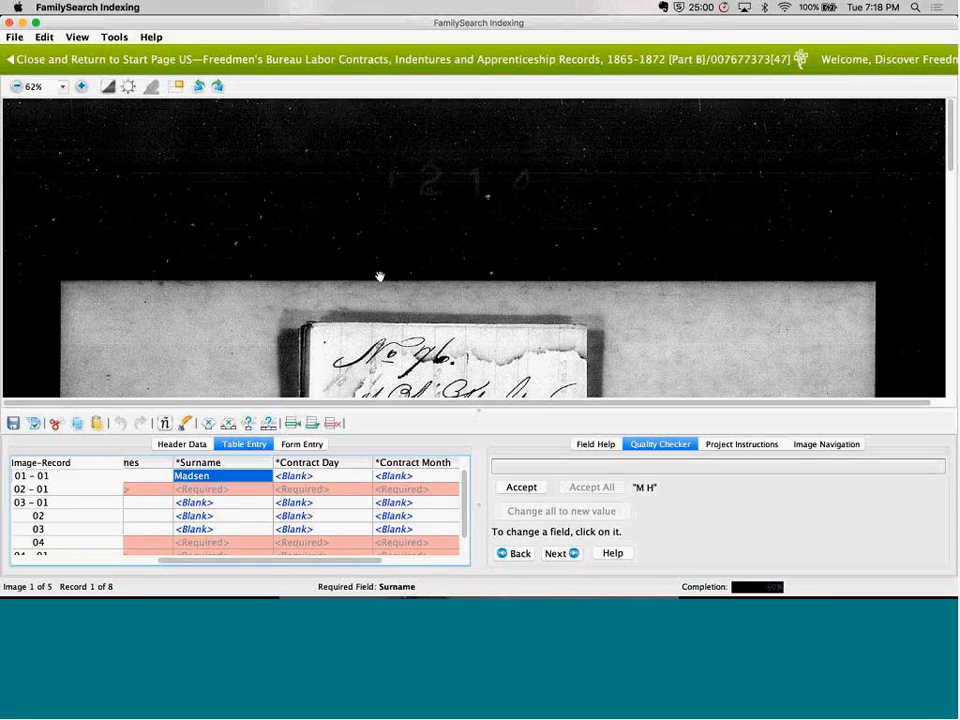
left_click(138, 60)
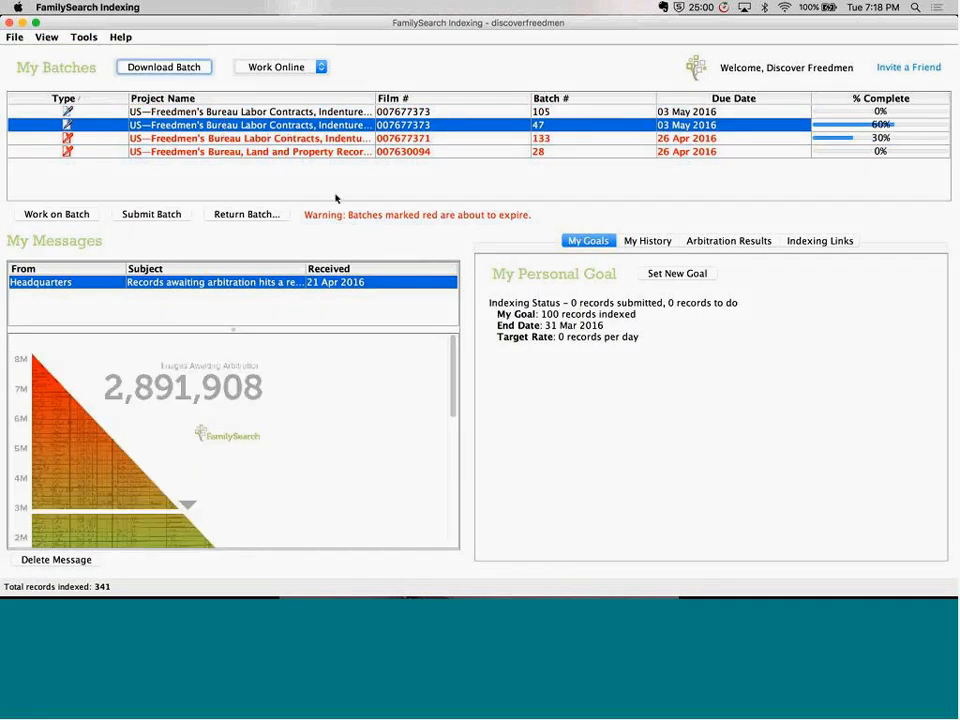
Return Land and Property Records batch 28 with the Give to Other Indexers option
left_click(341, 140)
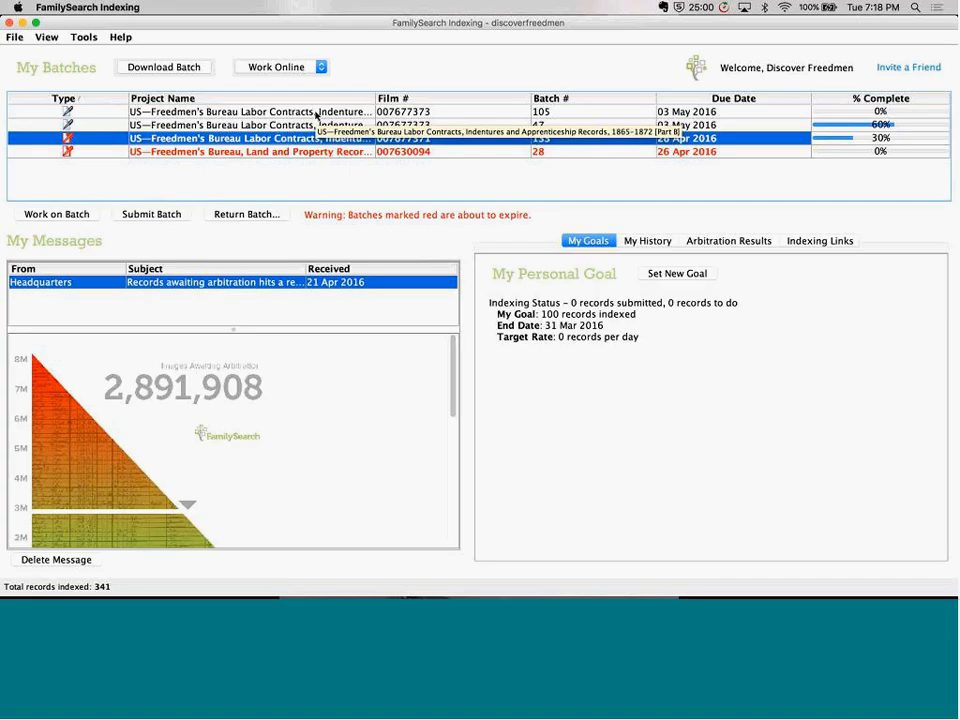
left_click(380, 152)
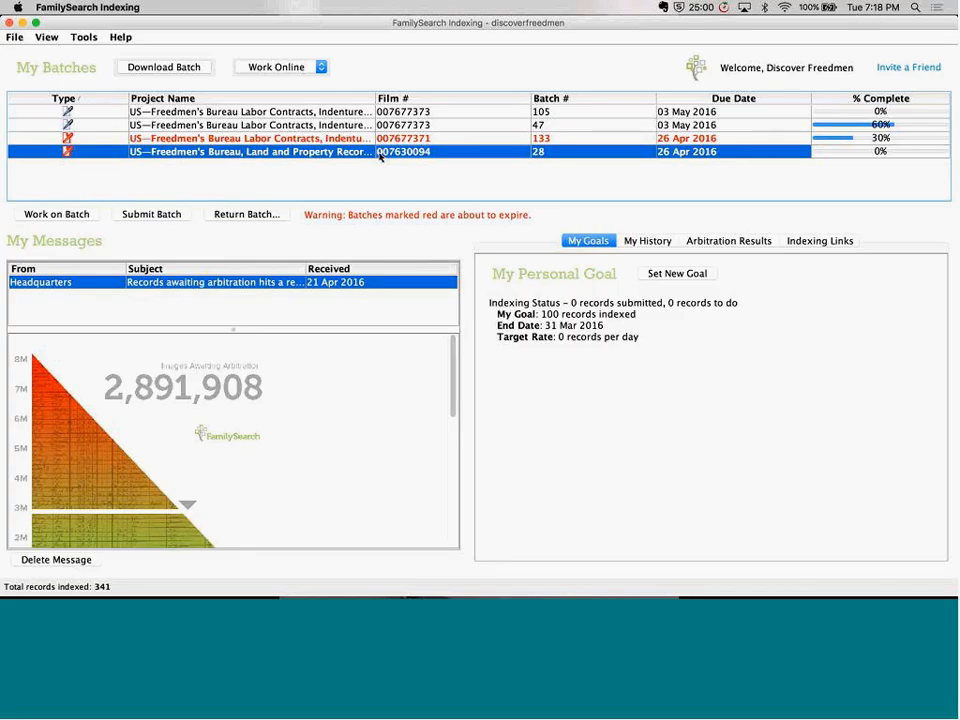
left_click(233, 216)
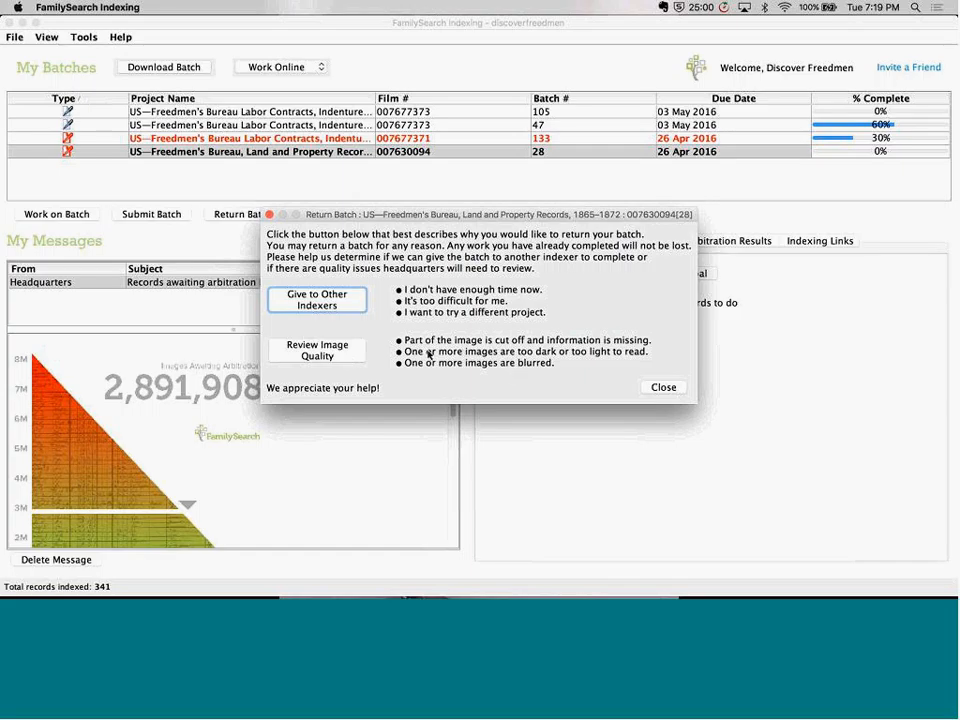
left_click(338, 299)
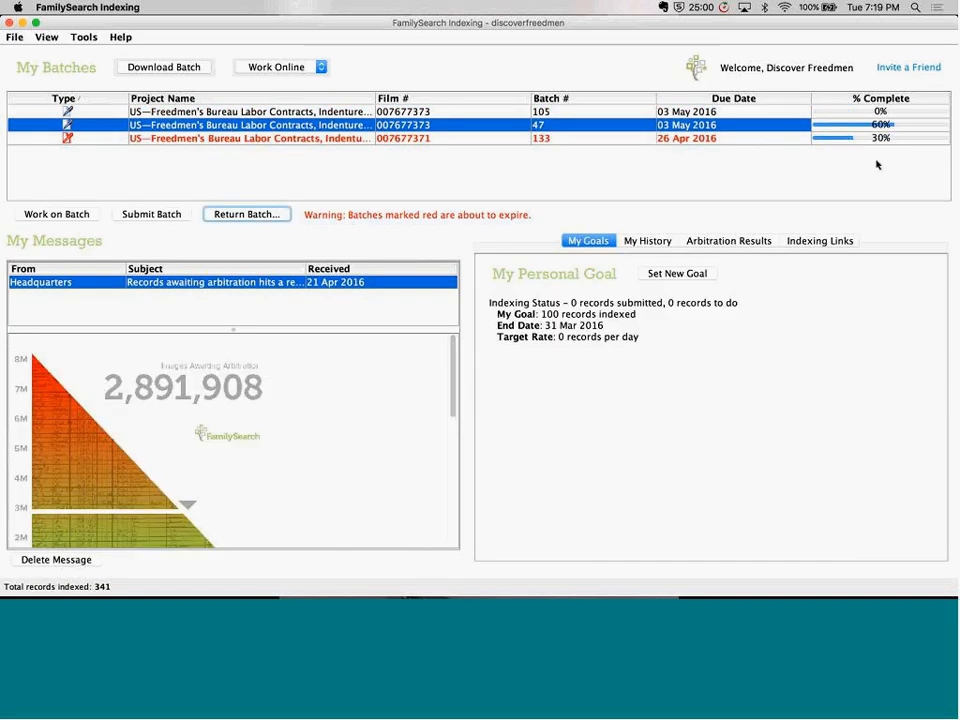
Return Labor Contracts batch 133 with the Give to Other Indexers option
left_click(874, 140)
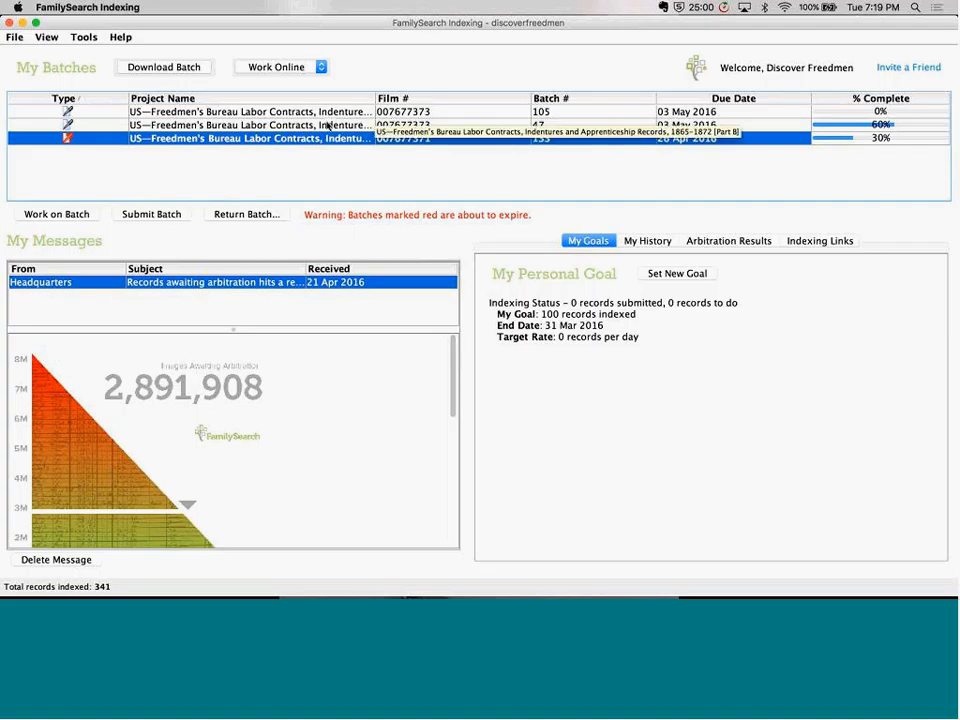
key("super+Tab")
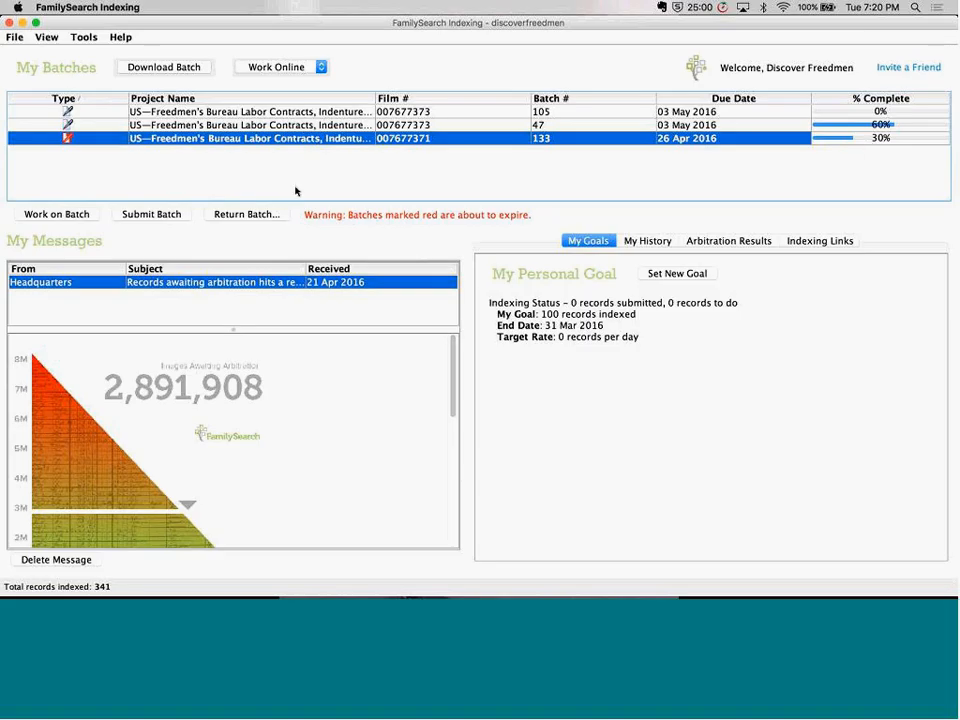
left_click(250, 215)
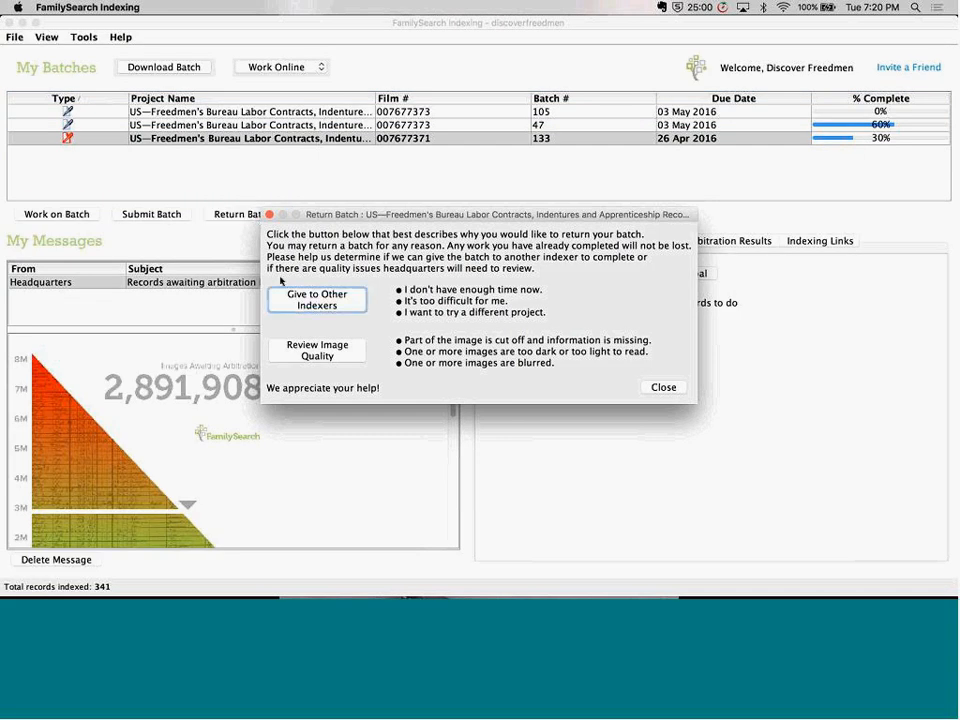
left_click(315, 296)
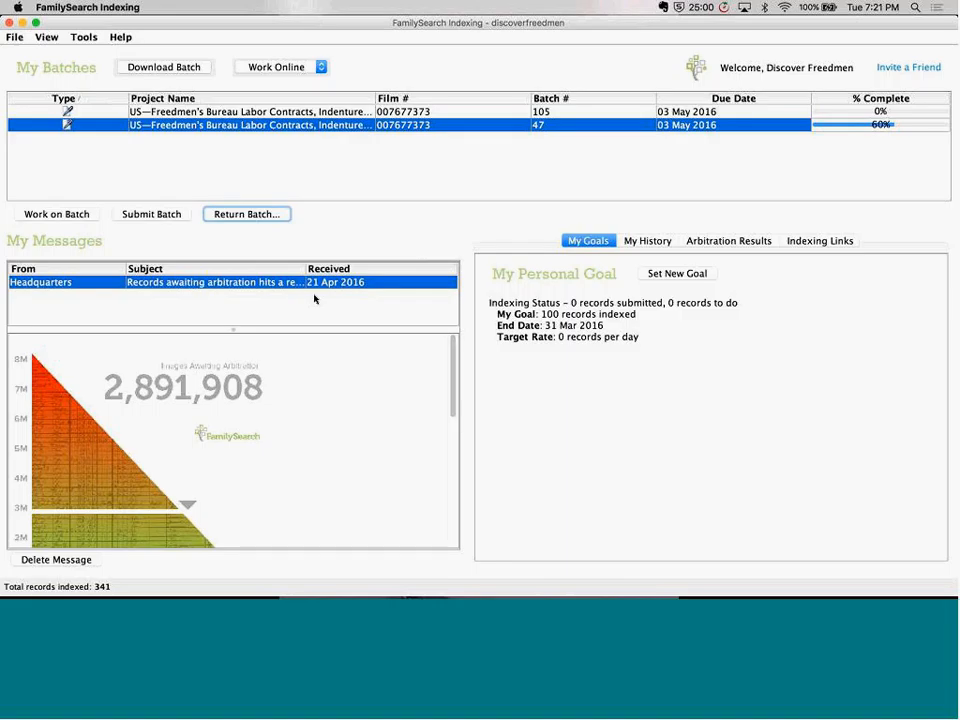
Open Labor Contracts batch 47 and enlarge the handwritten name on its first image to 100%
double_click(141, 125)
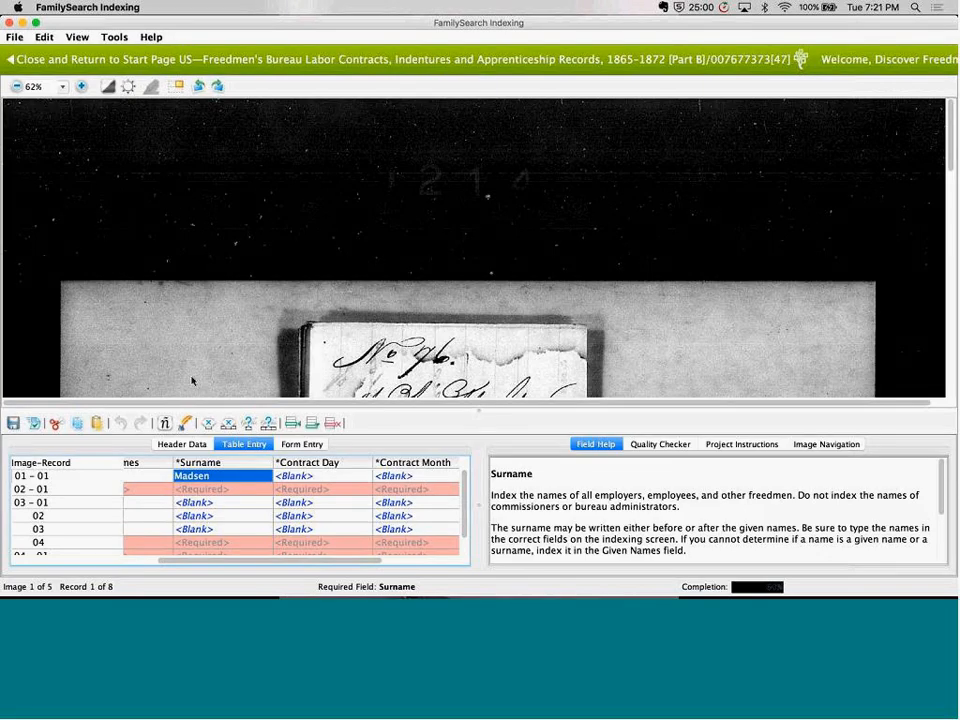
scroll(192, 380, "down", 5)
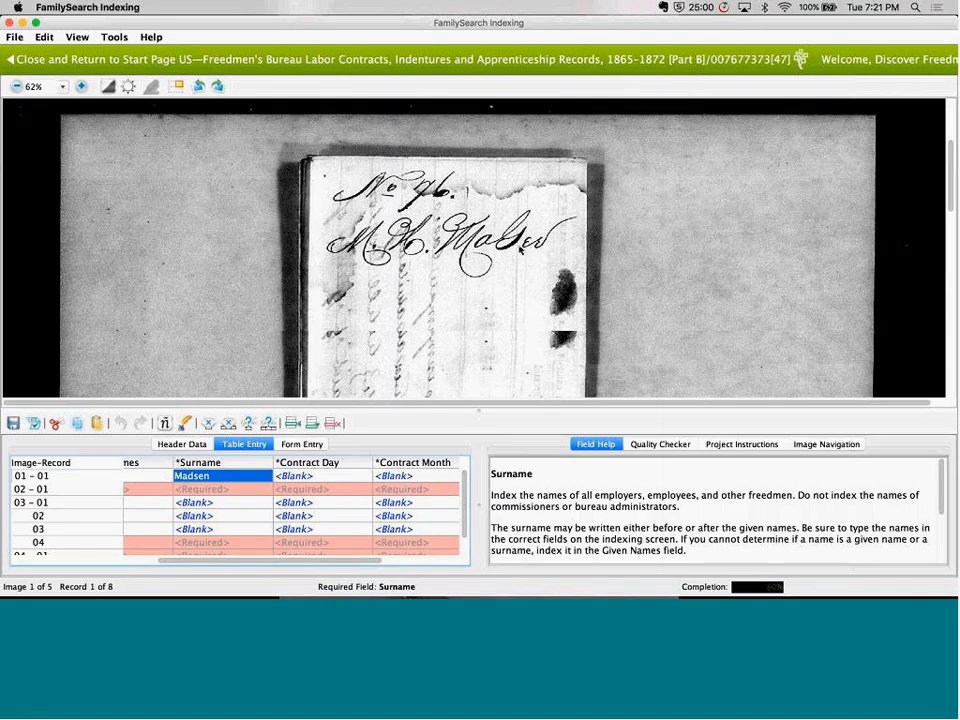
left_click(81, 87)
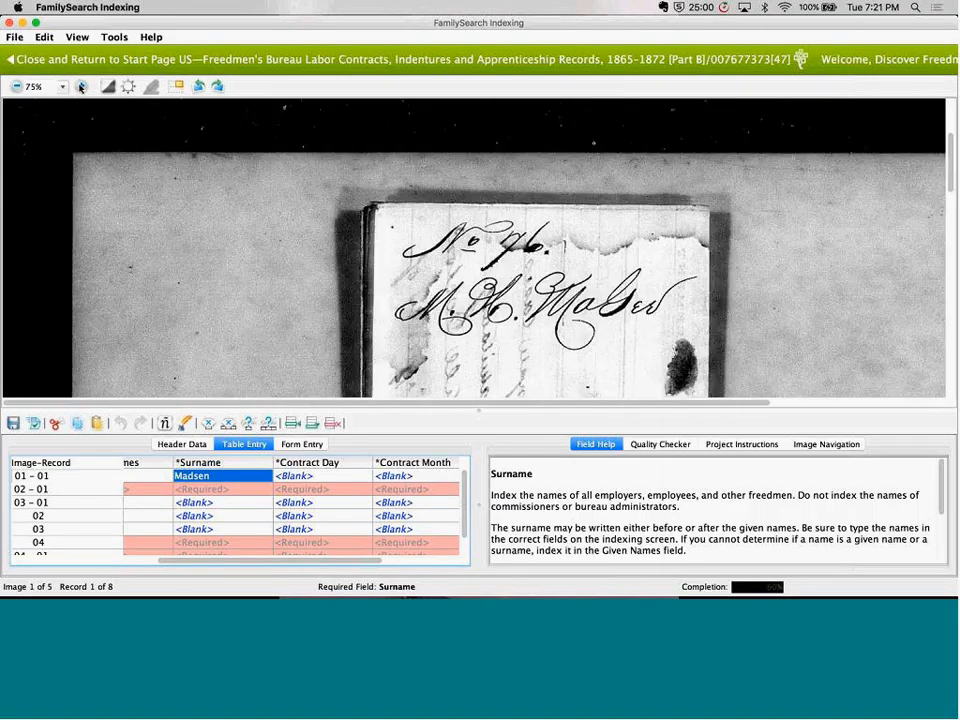
left_click(81, 87)
left_click_drag(553, 312, 374, 219)
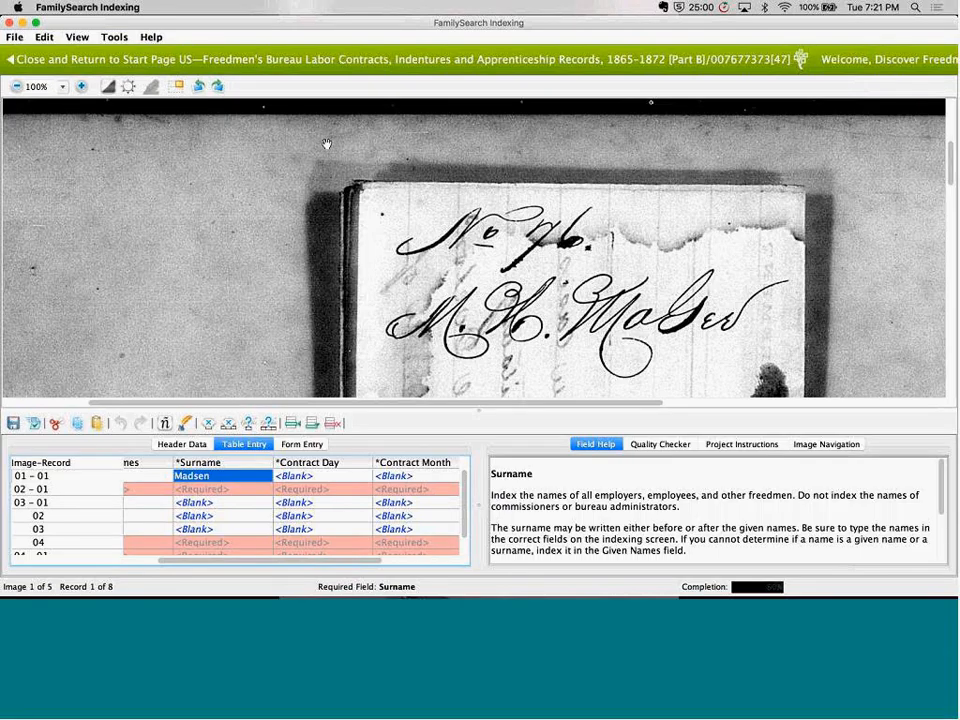
Share batch 47 by generating and copying its sharing number
left_click(14, 38)
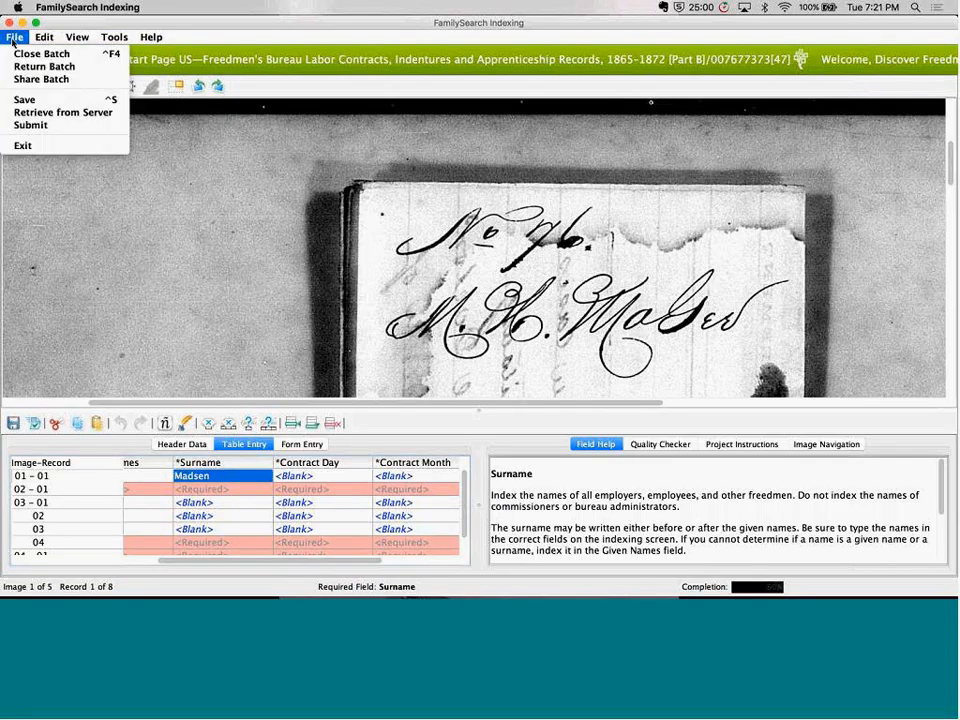
left_click(30, 79)
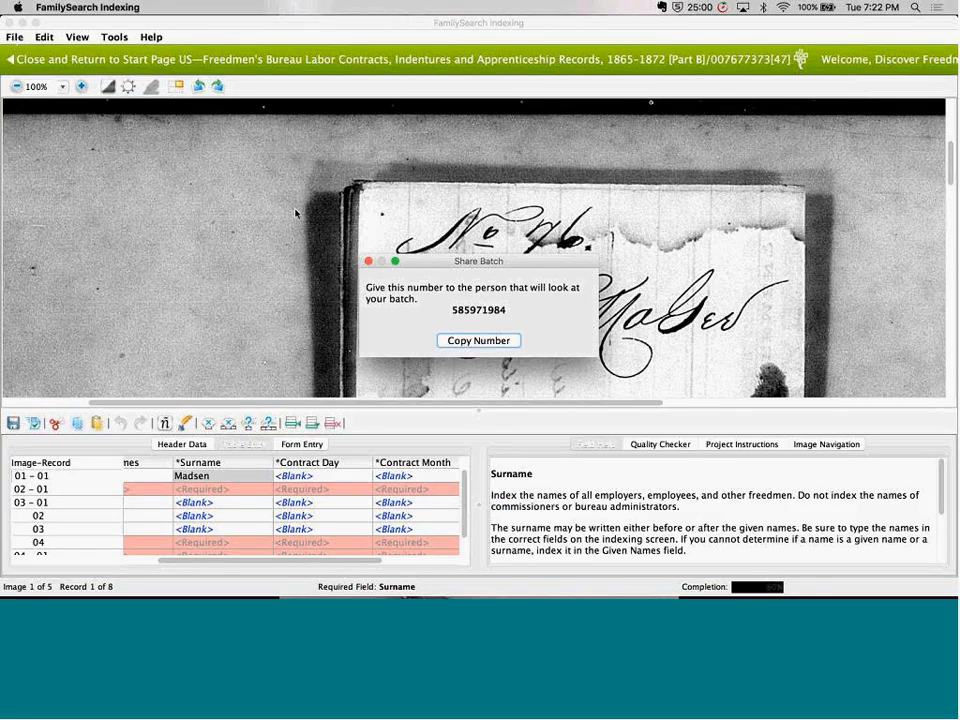
left_click(478, 340)
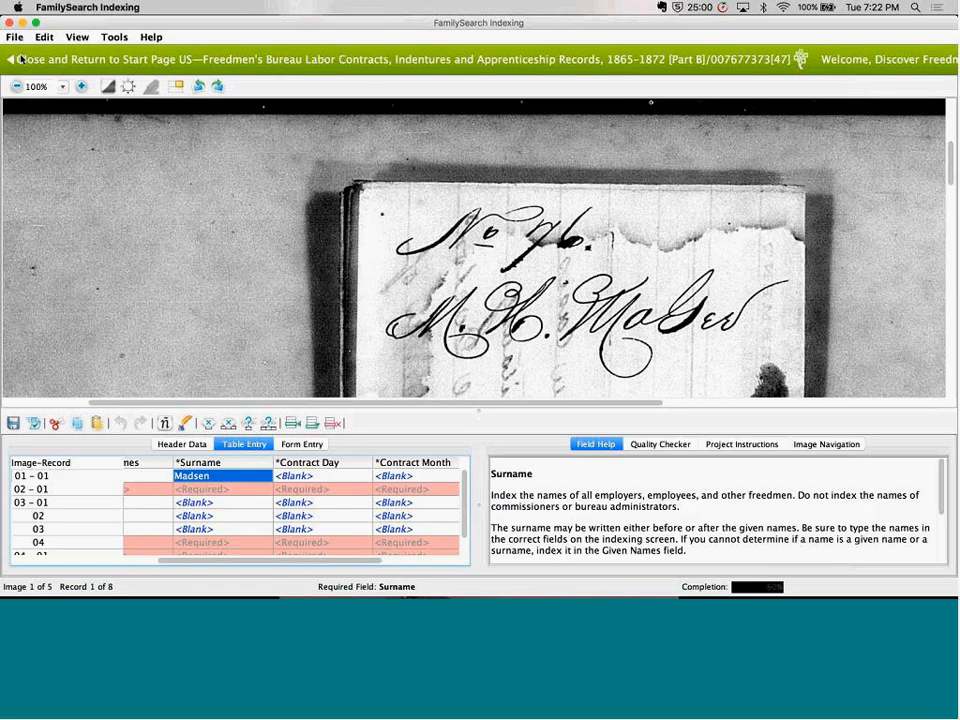
left_click(15, 37)
left_click(20, 76)
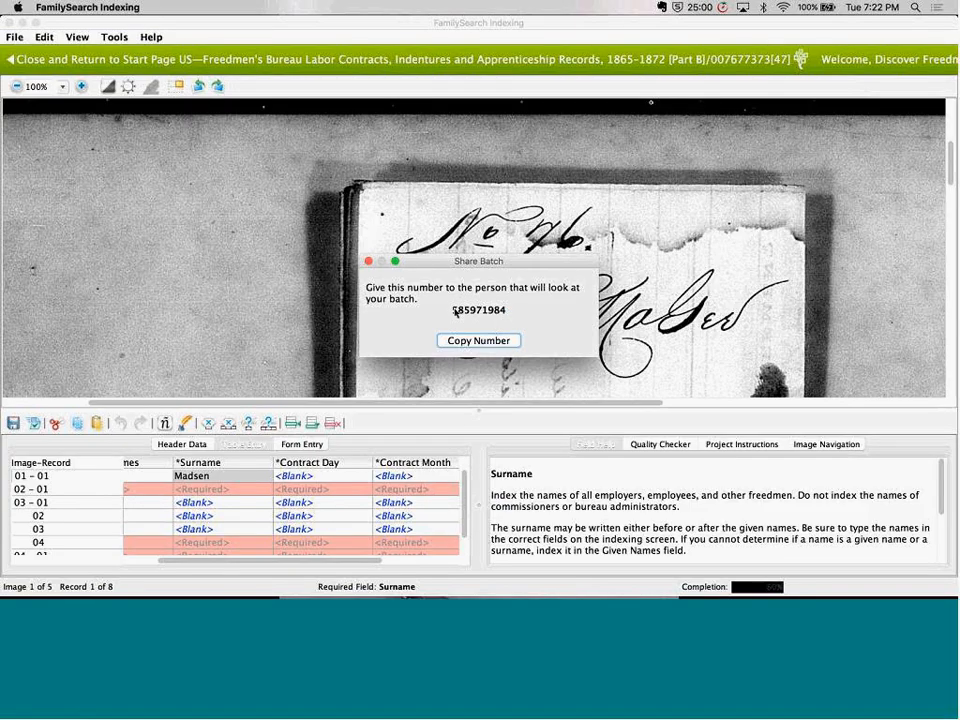
left_click(500, 340)
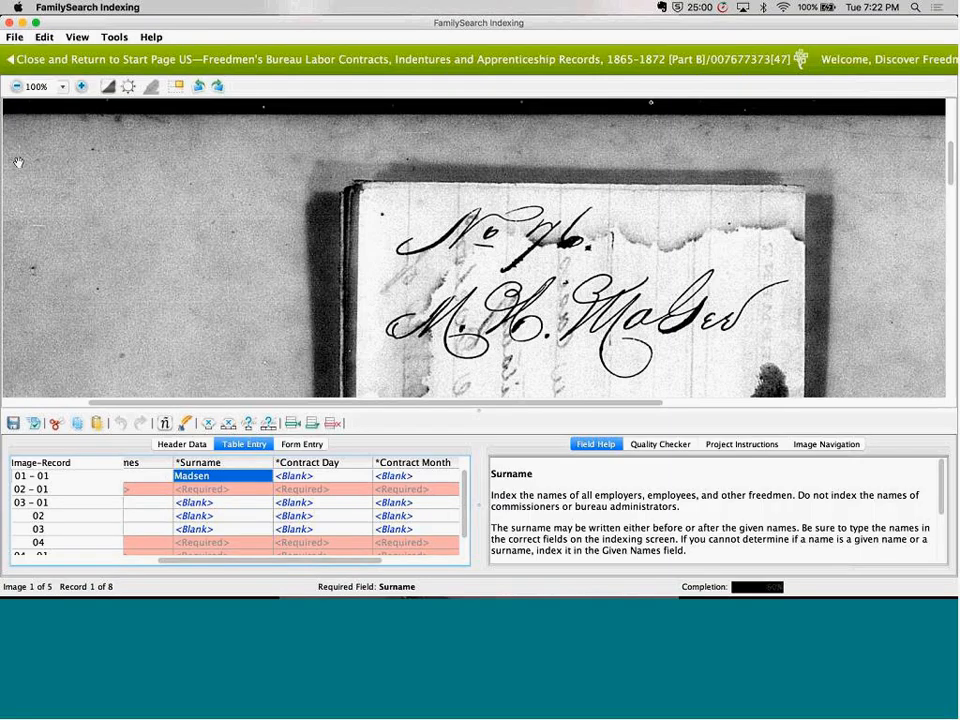
Close Labor Contracts batch 47 and return to the start page
left_click(17, 38)
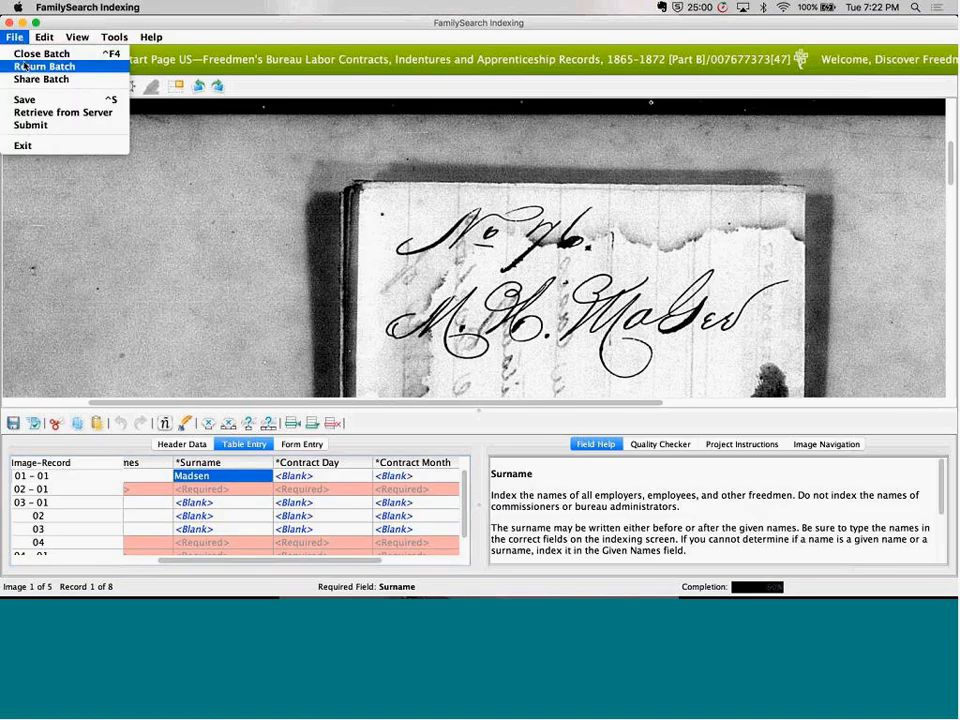
left_click(195, 119)
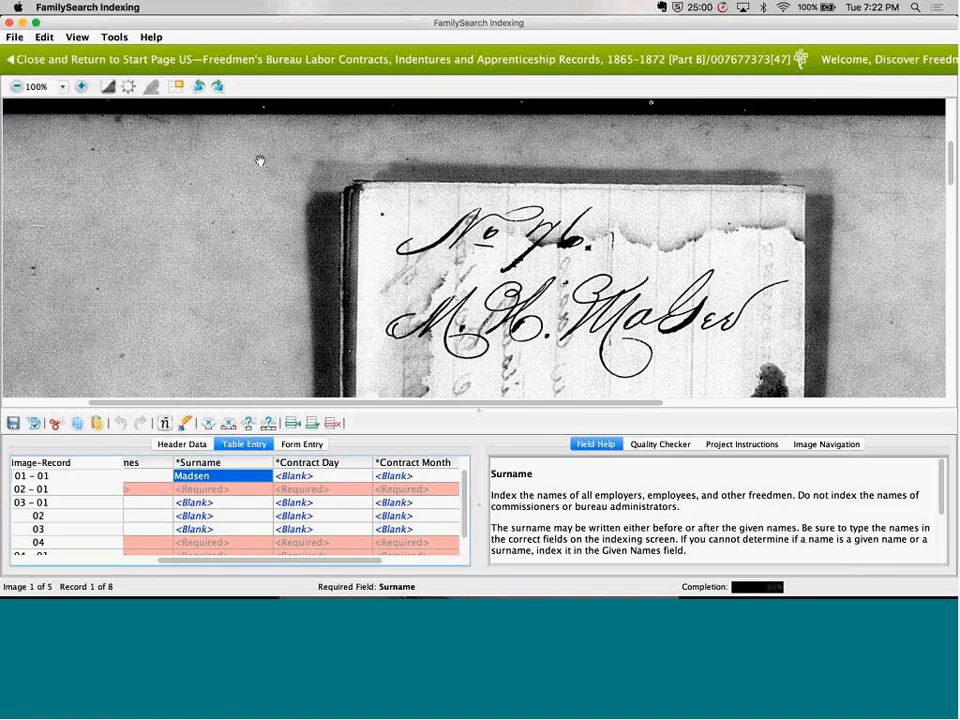
left_click(45, 64)
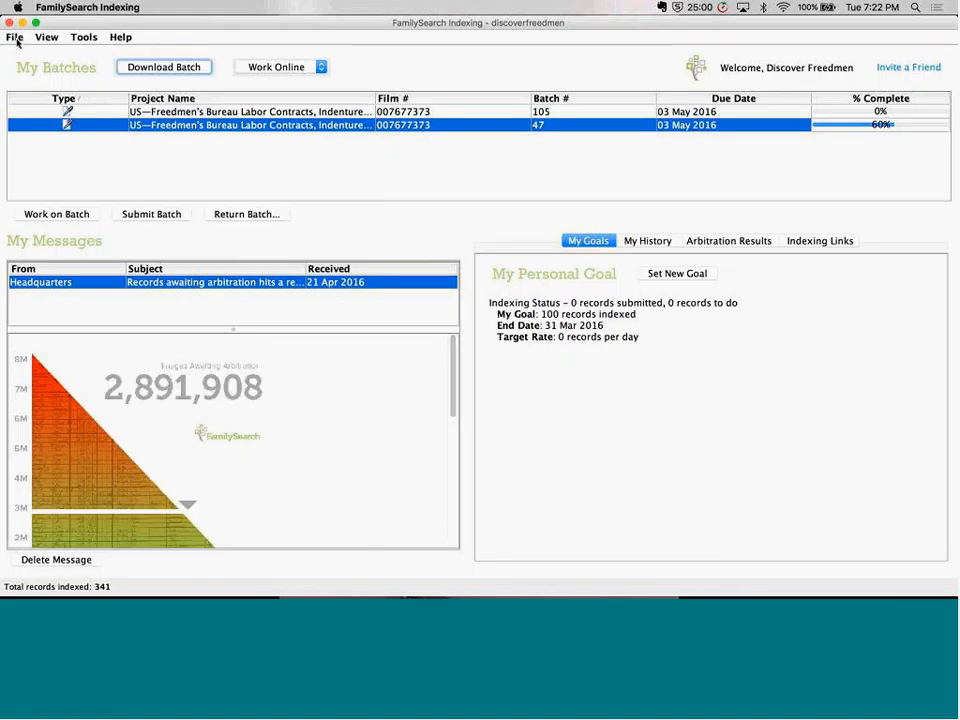
View the shared batch by entering the copied sharing number, look at its handwritten name, and close the batch
left_click(15, 38)
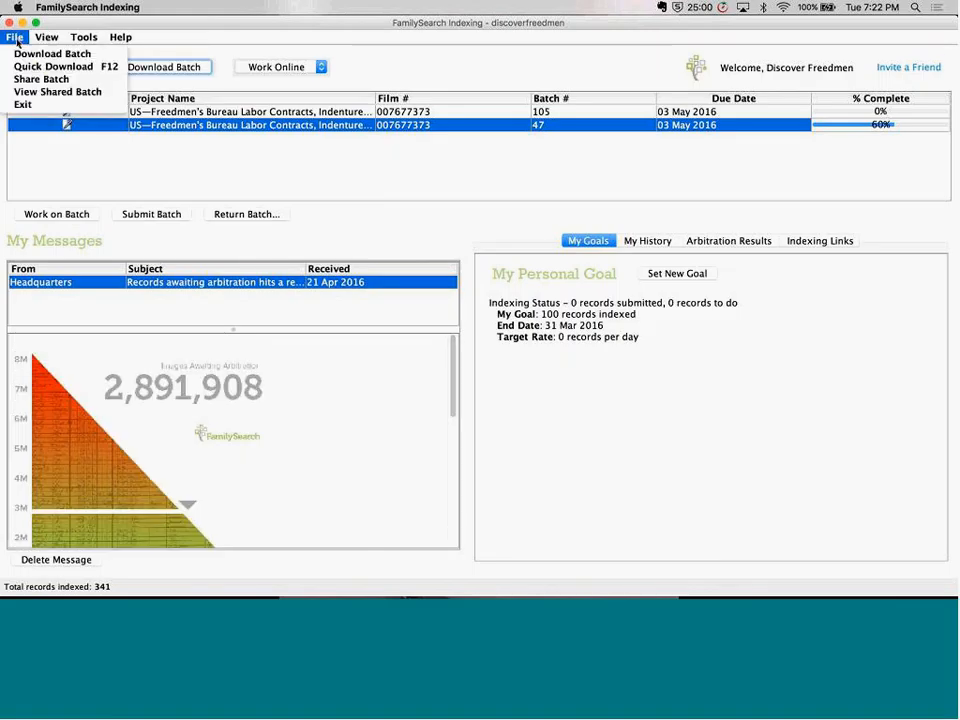
left_click(40, 92)
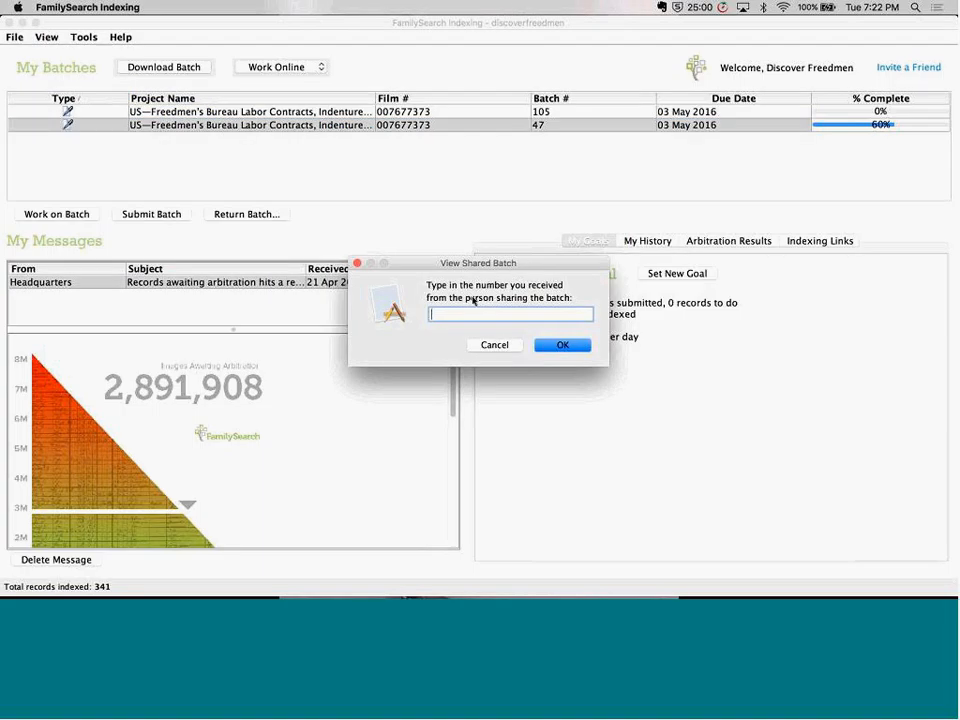
key("super+v")
left_click(558, 345)
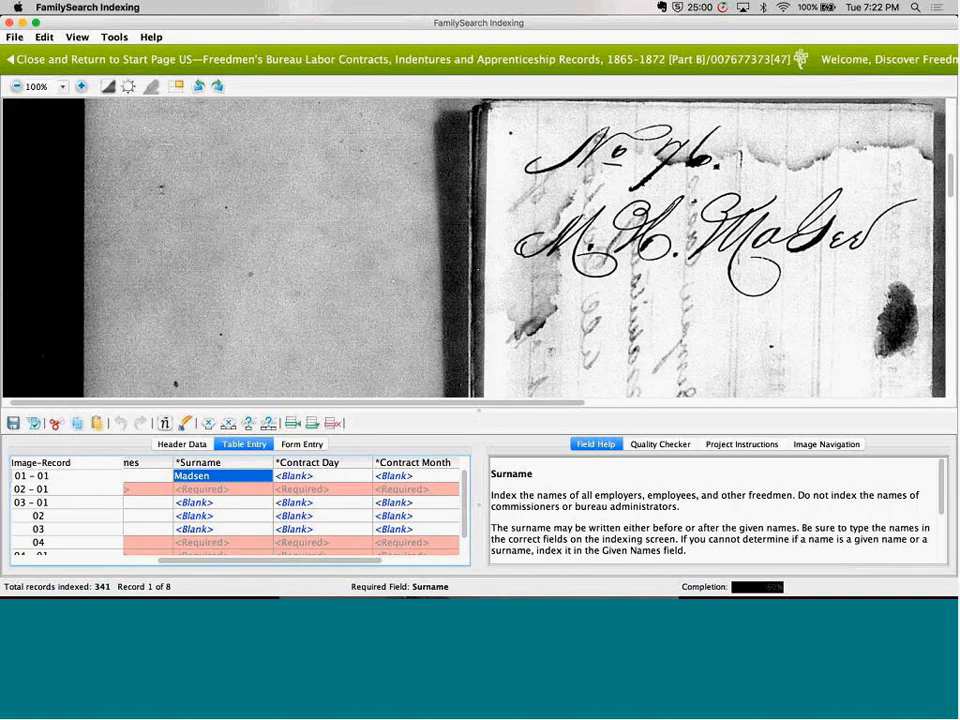
left_click_drag(497, 256, 377, 252)
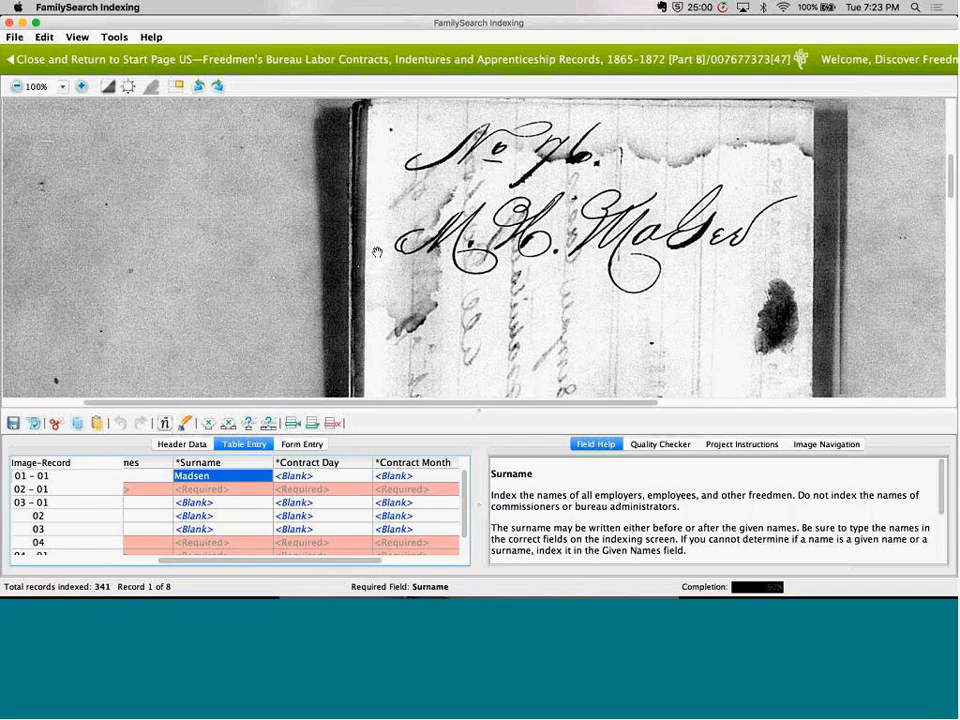
left_click(118, 62)
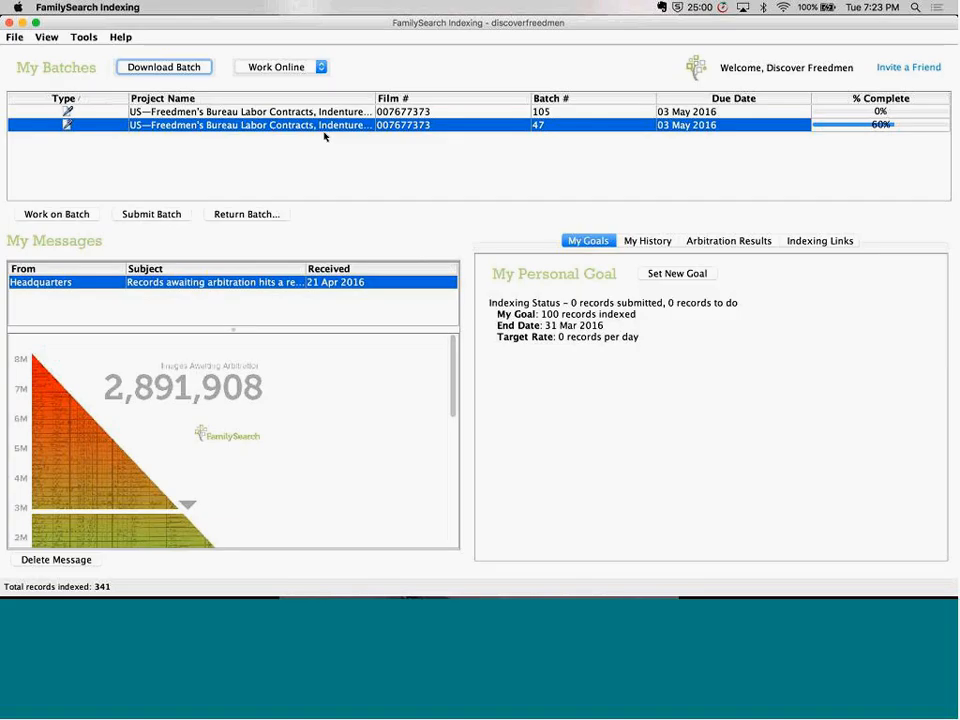
left_click(16, 39)
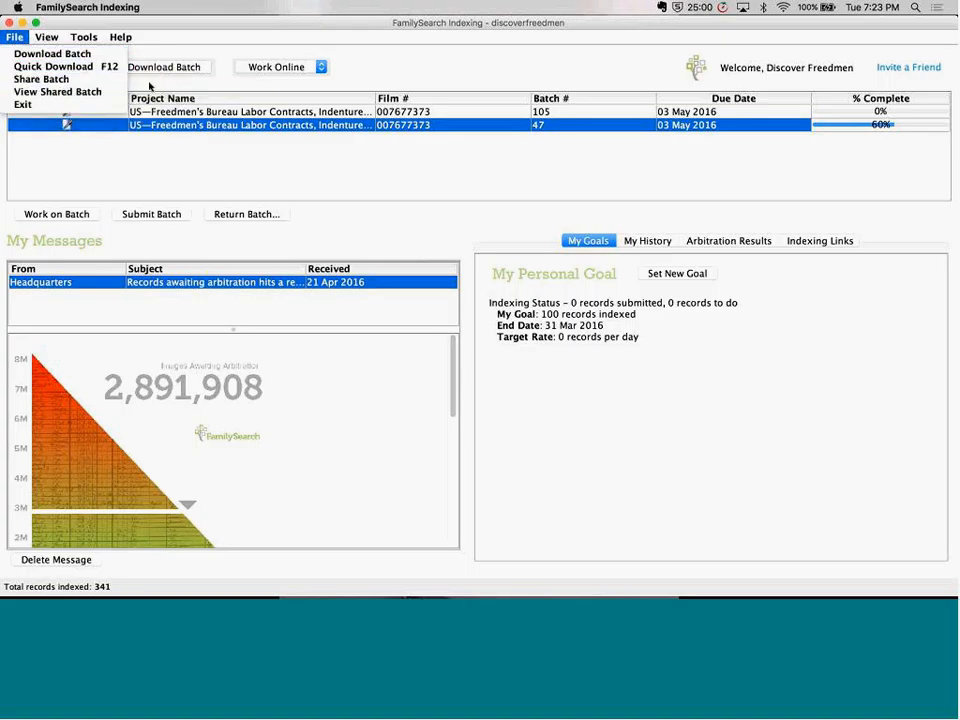
left_click(374, 68)
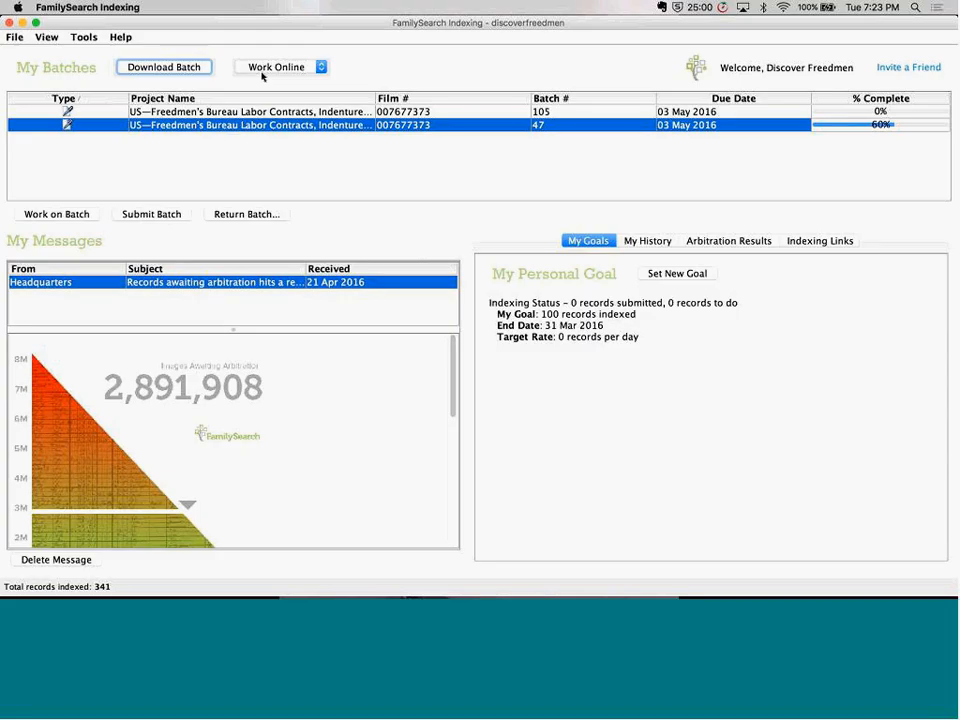
left_click(320, 70)
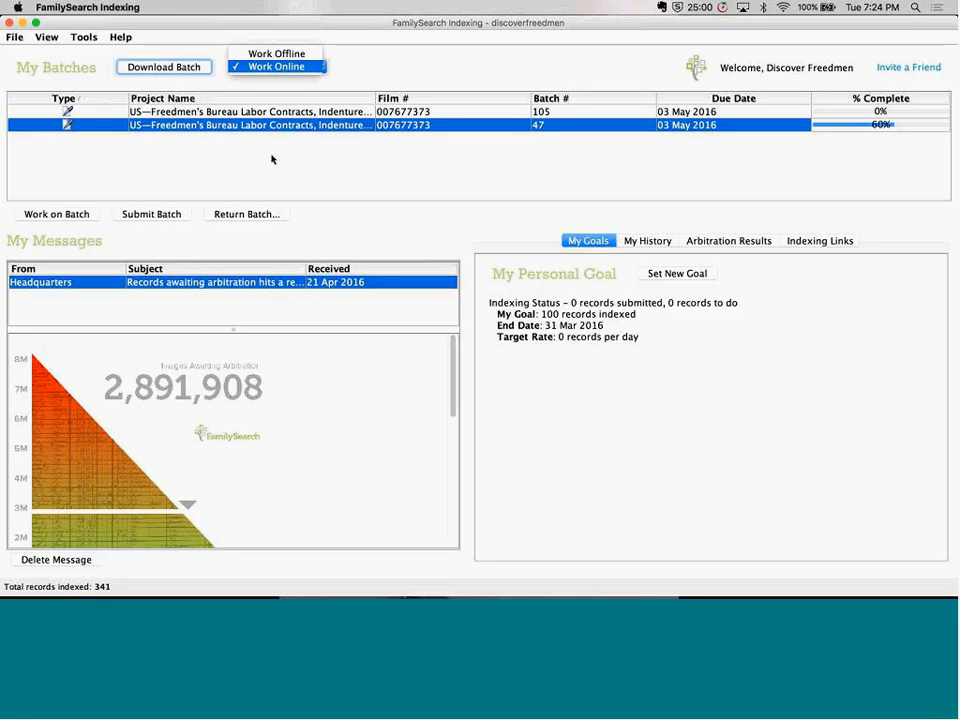
left_click(481, 193)
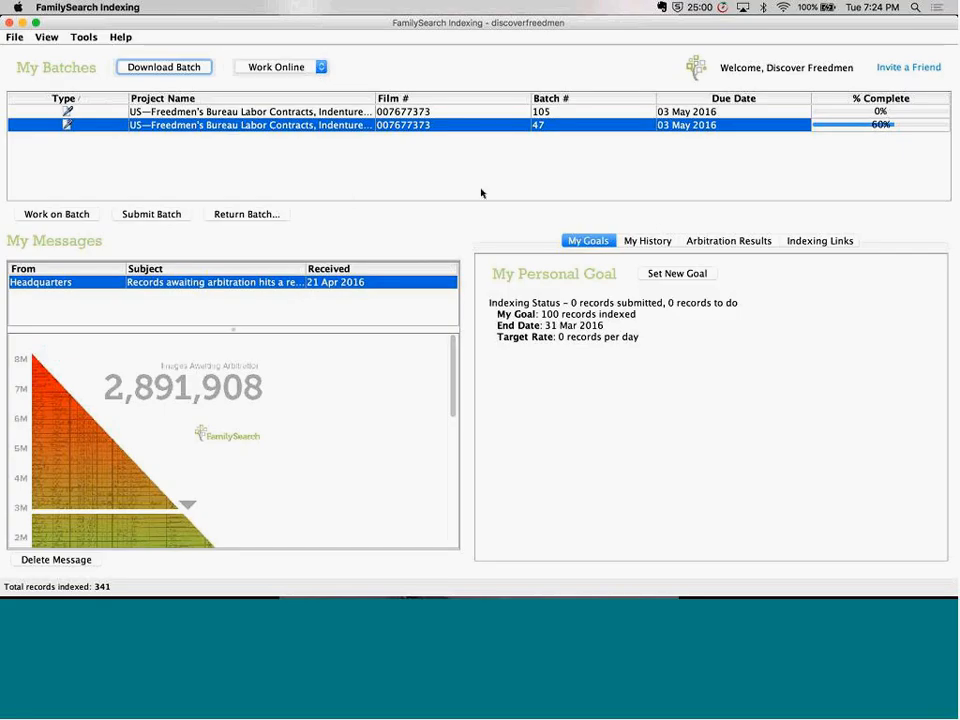
Review the indexing points and the list of submitted records in My History
left_click(659, 246)
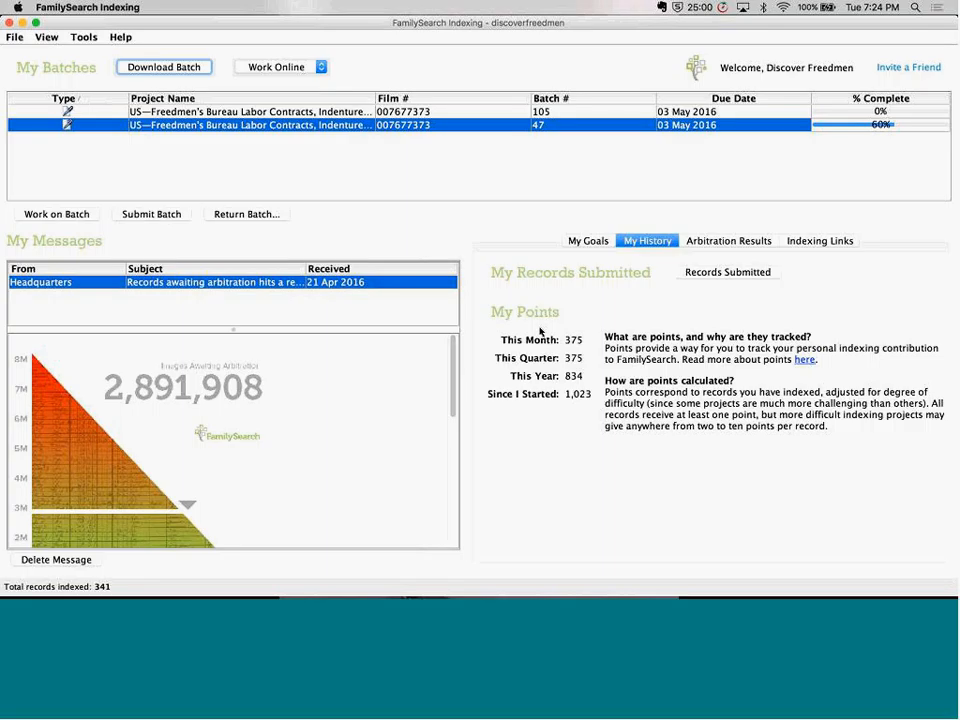
left_click(711, 275)
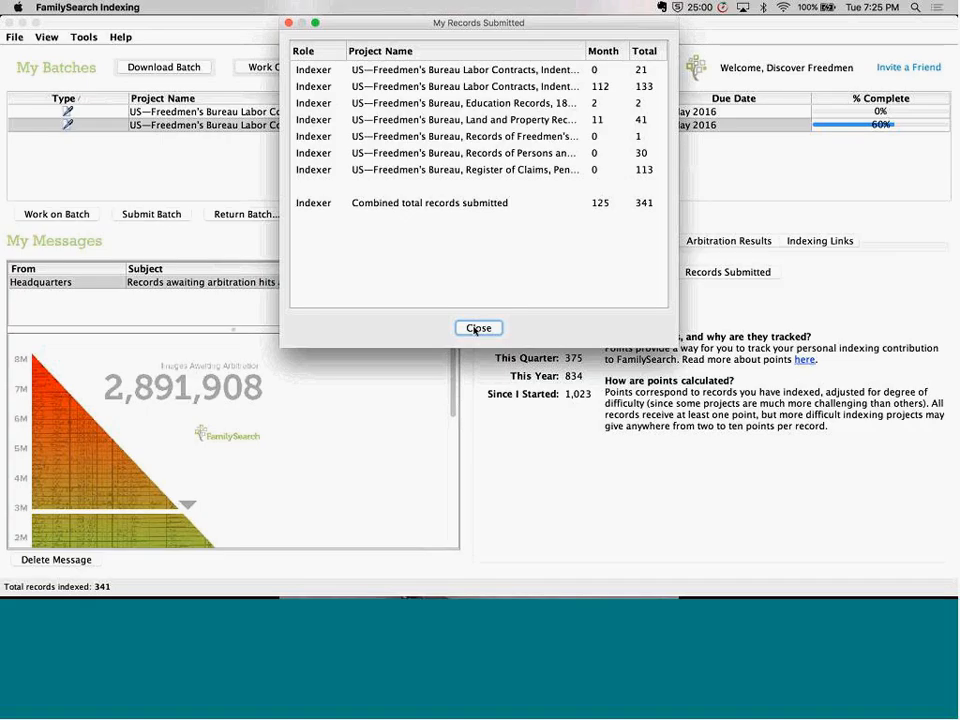
left_click(476, 329)
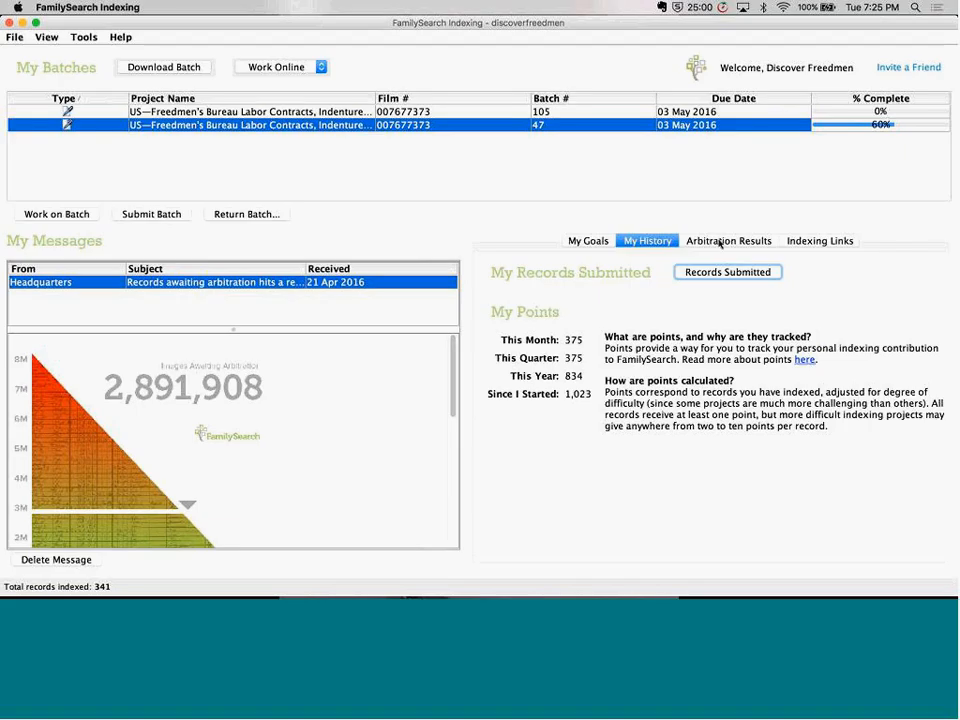
Open the batch review for My Arbitration Results and sign in to FamilySearch with the account username and password
left_click(720, 244)
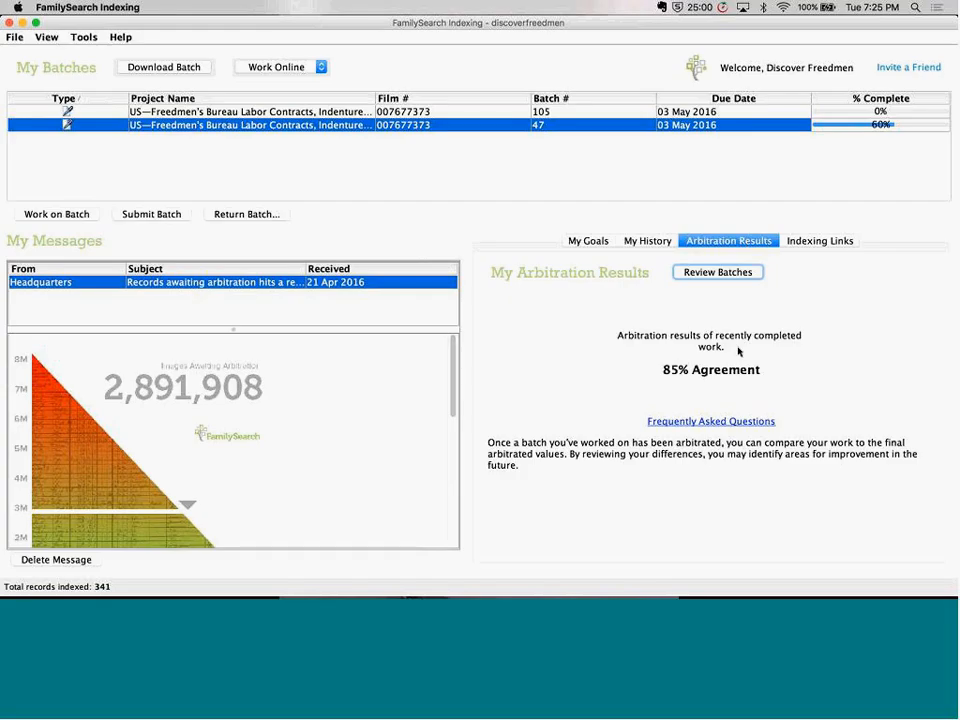
left_click(720, 273)
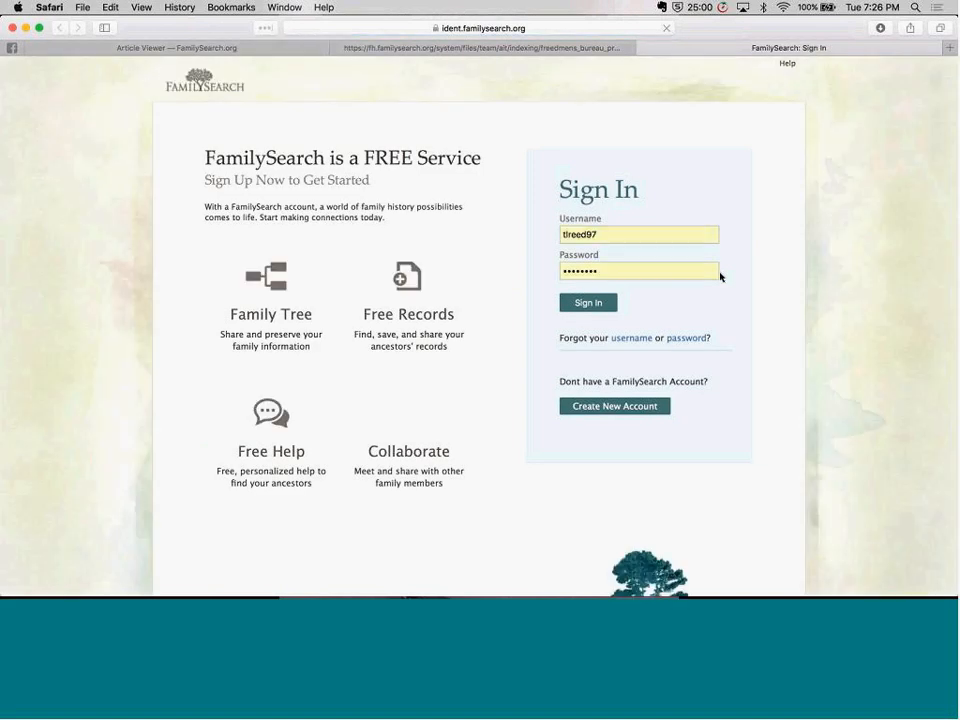
left_click(649, 236)
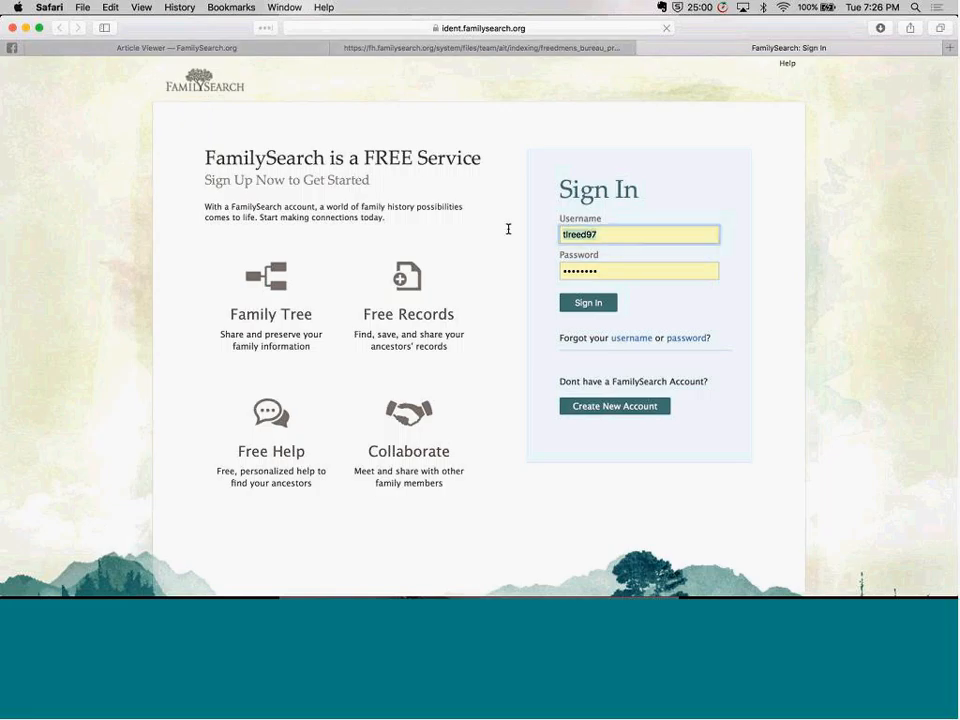
key("BackSpace")
key("BackSpace")
key("BackSpace")
key("BackSpace")
key("BackSpace")
key("BackSpace")
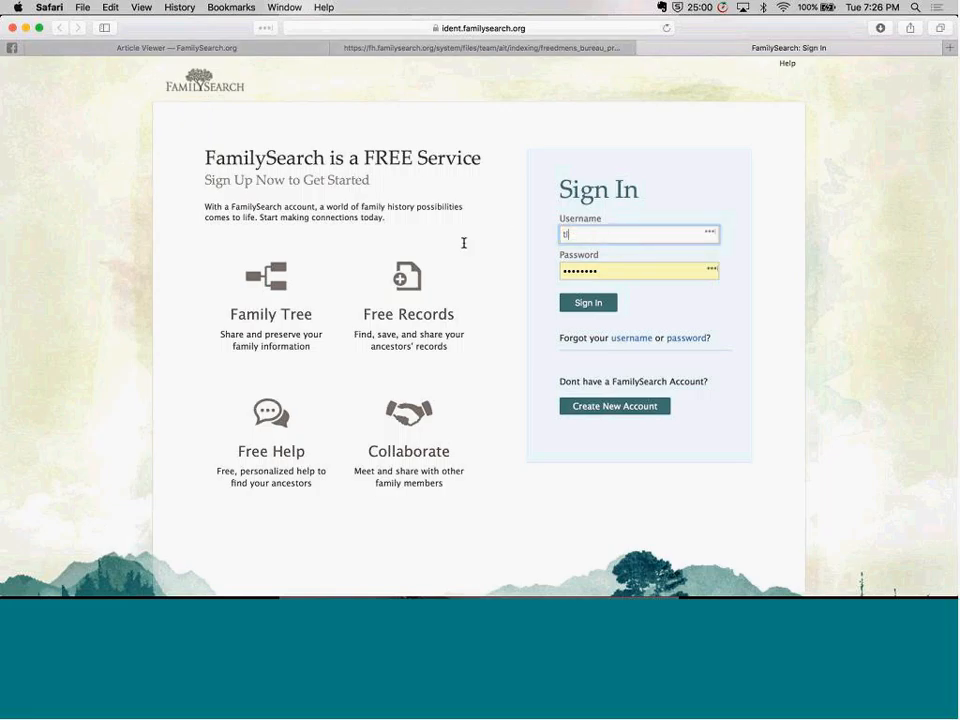
key("BackSpace")
key("BackSpace")
type("discoverfreedmen")
key("Tab")
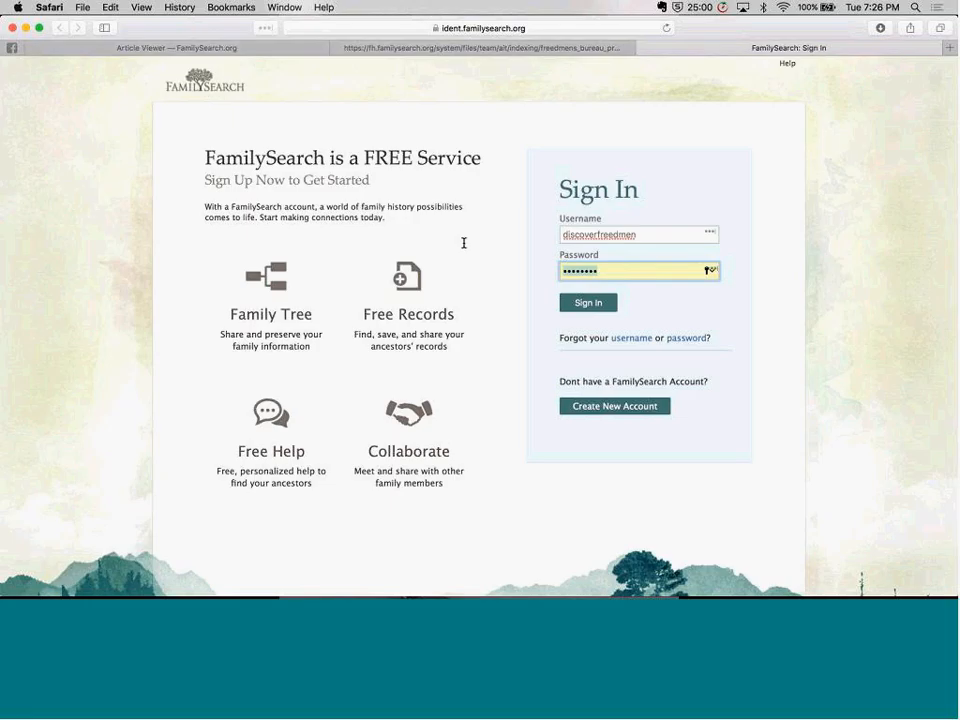
type("********")
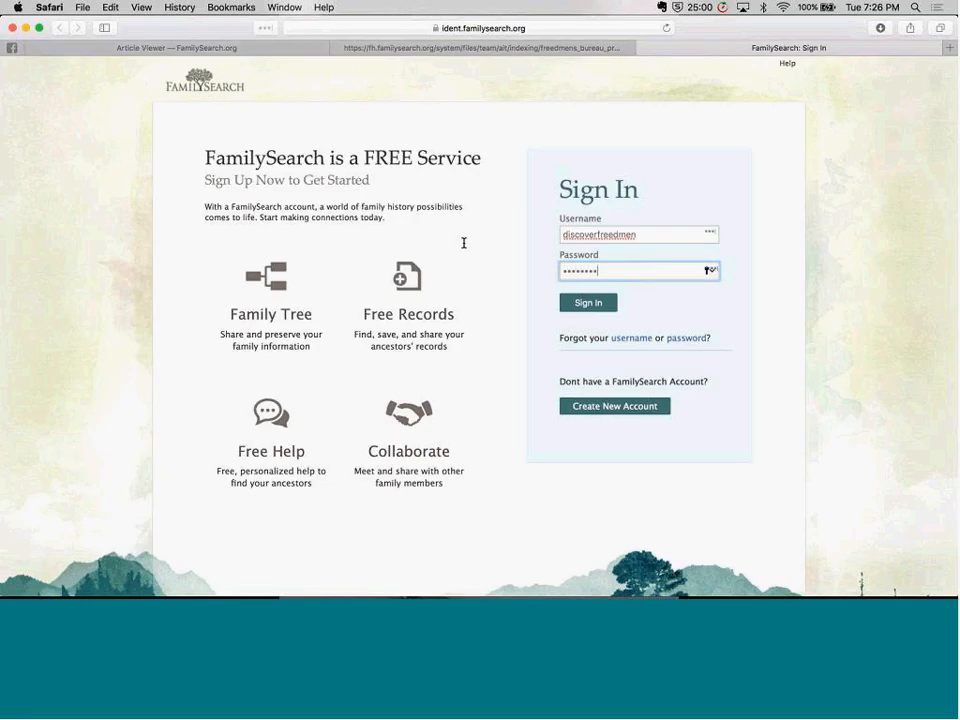
key("Return")
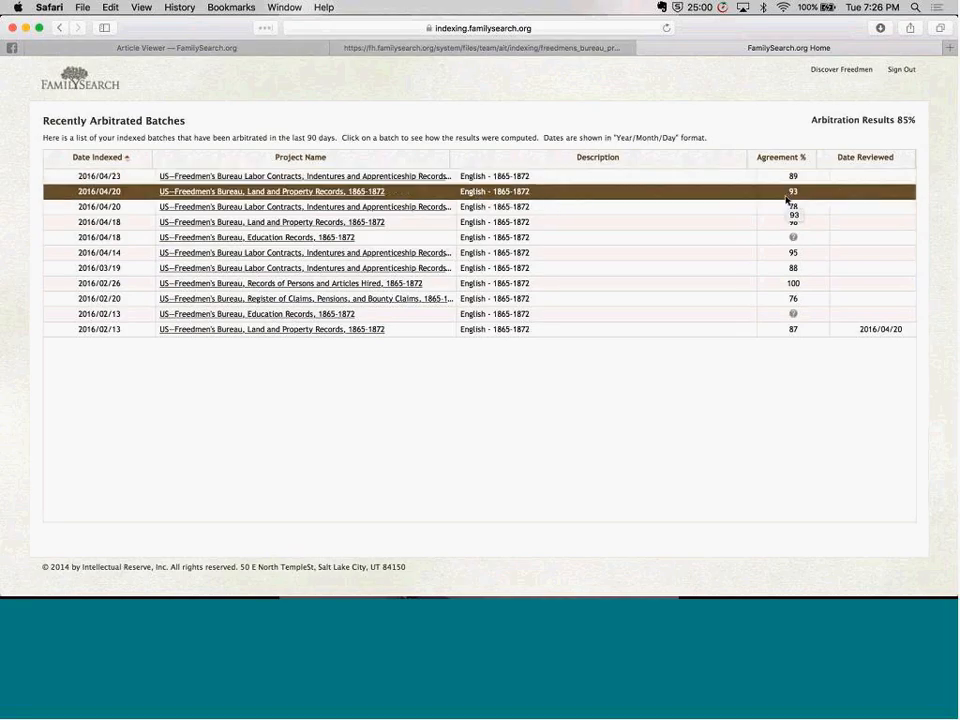
Open the Register of Claims, Pensions, and Bounty Claims batch indexed 2016/02/20 and compare record 01 - 01 with its page image
left_click(809, 301)
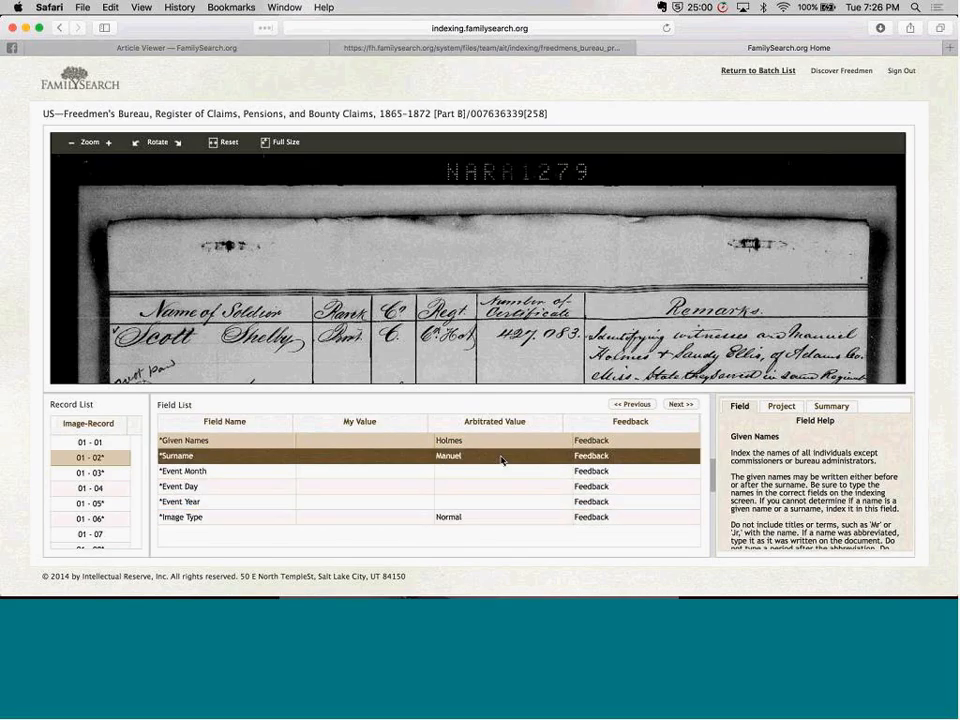
left_click(96, 442)
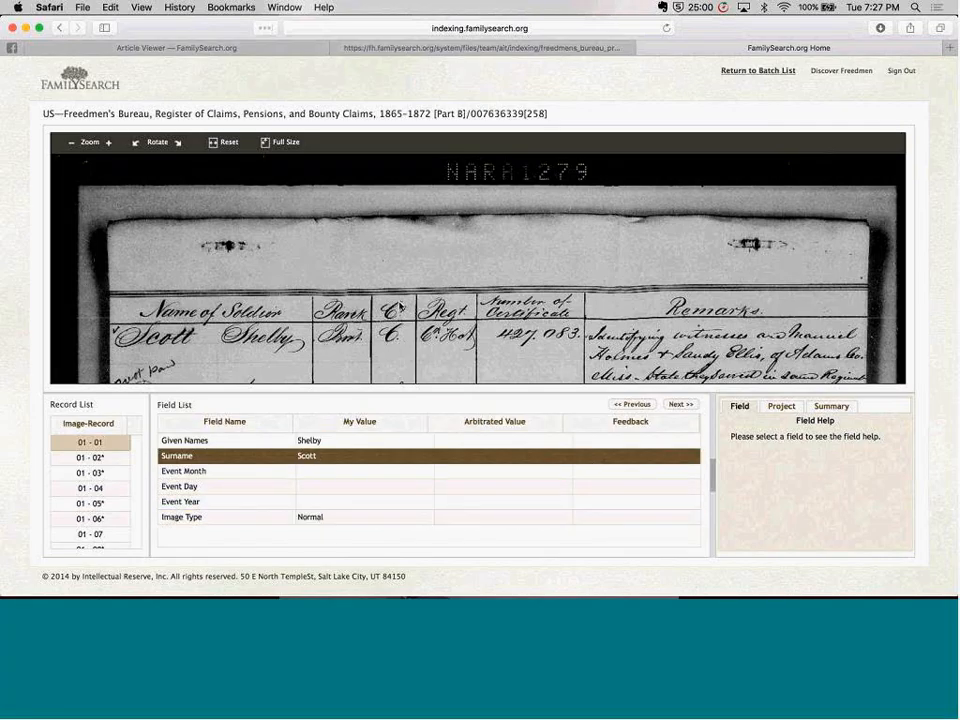
scroll(413, 316, "down", 5)
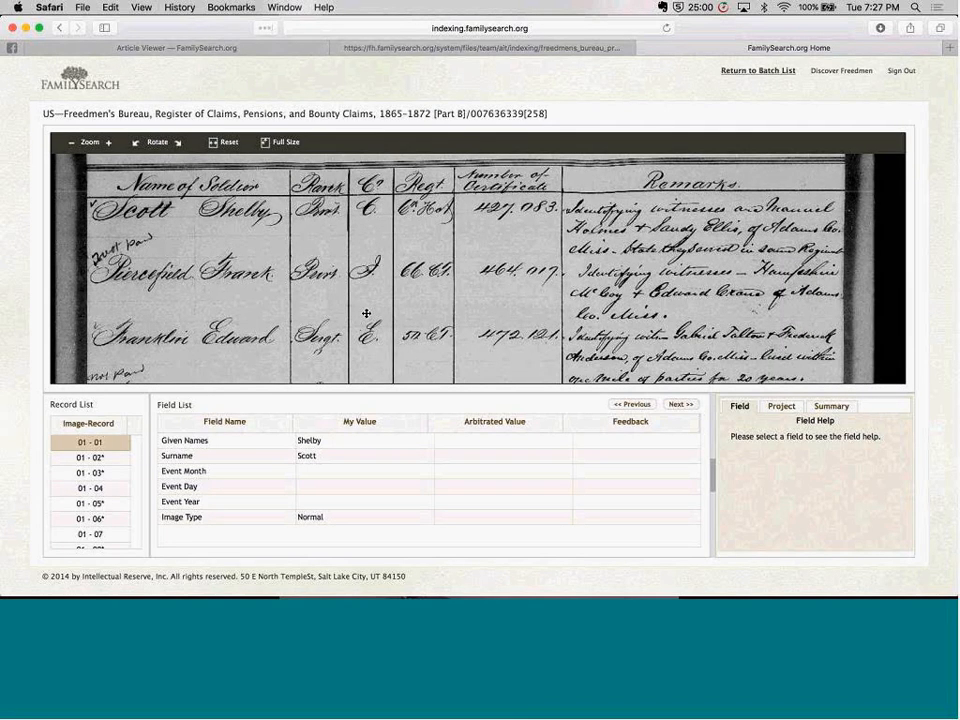
scroll(366, 313, "down", 6)
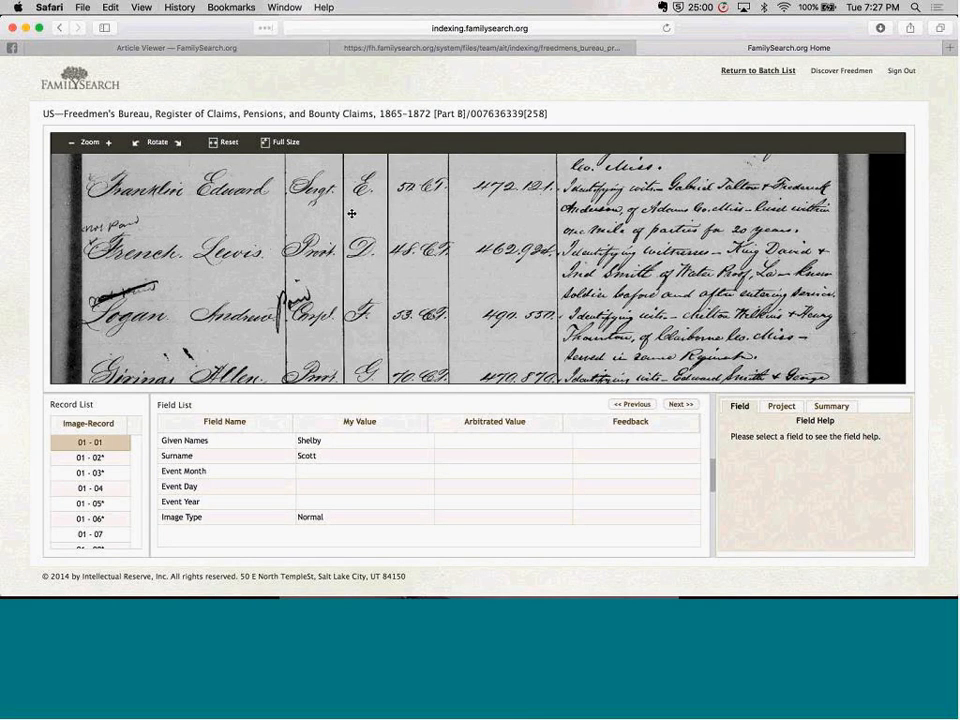
right_click(352, 215)
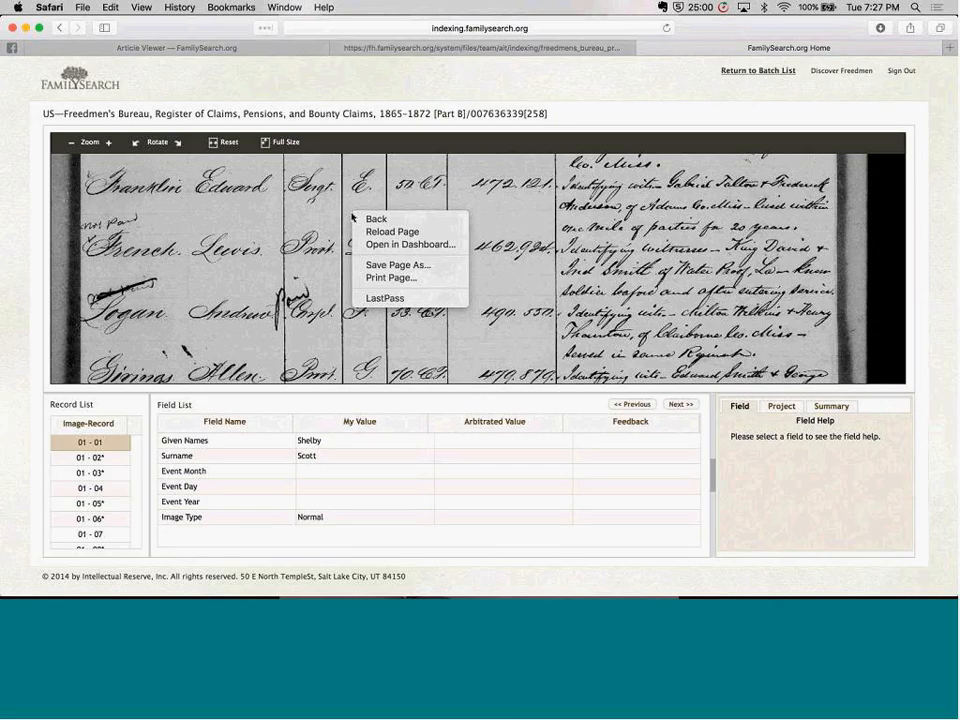
left_click(524, 235)
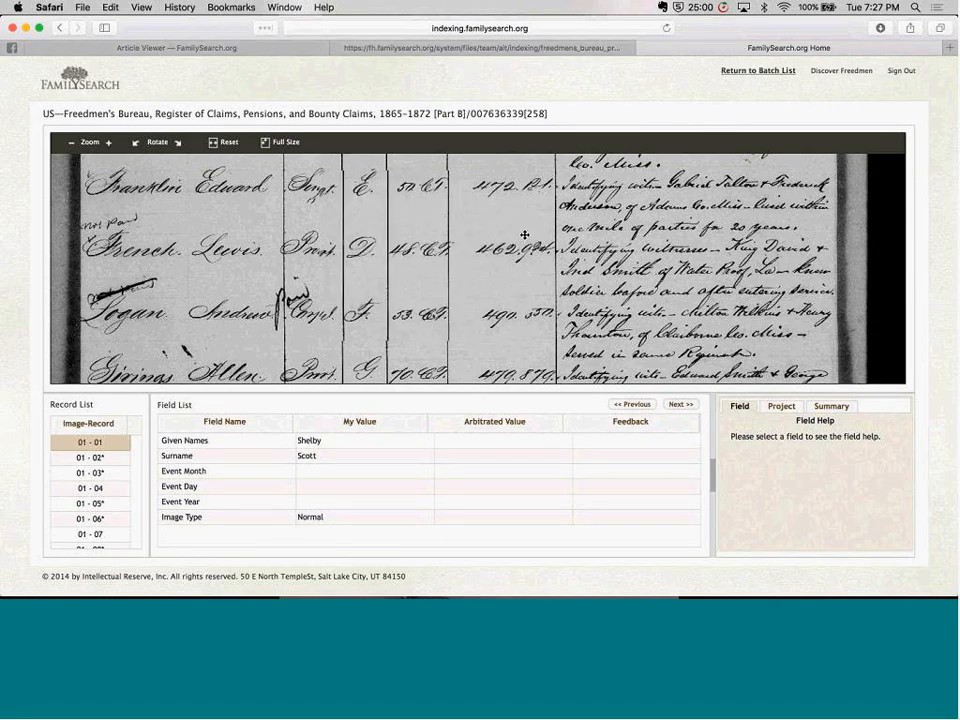
left_click_drag(428, 192, 524, 235)
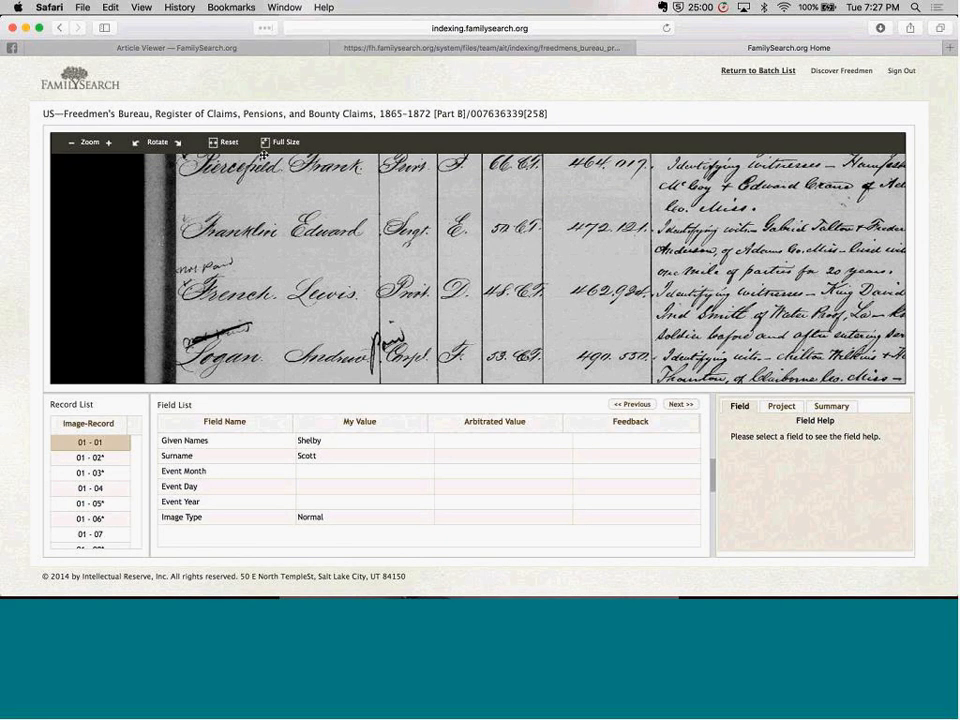
left_click(286, 145)
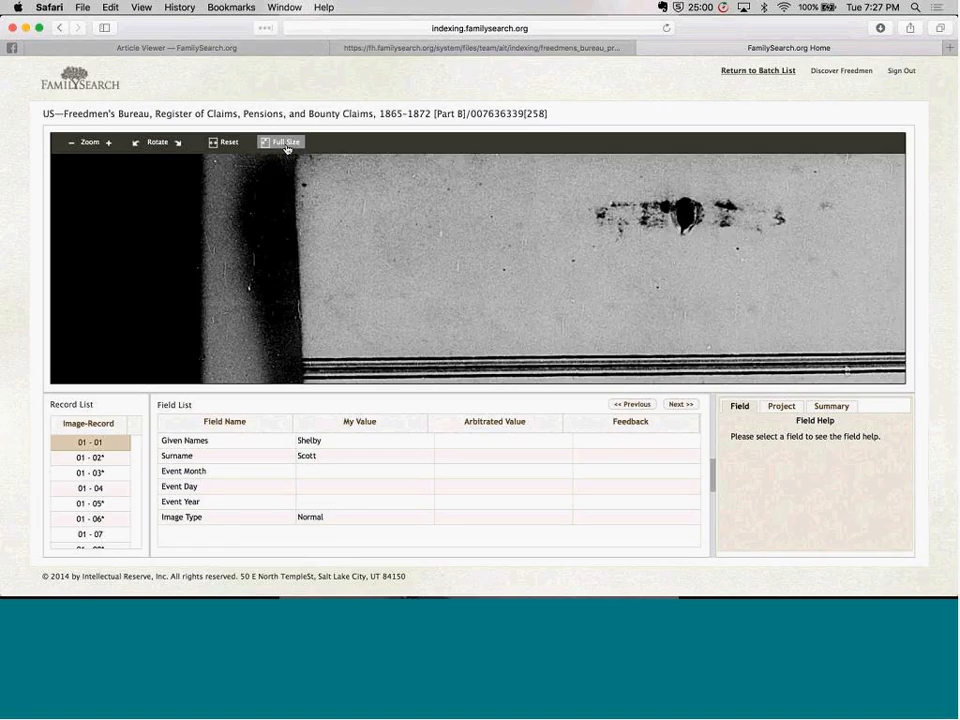
left_click(229, 145)
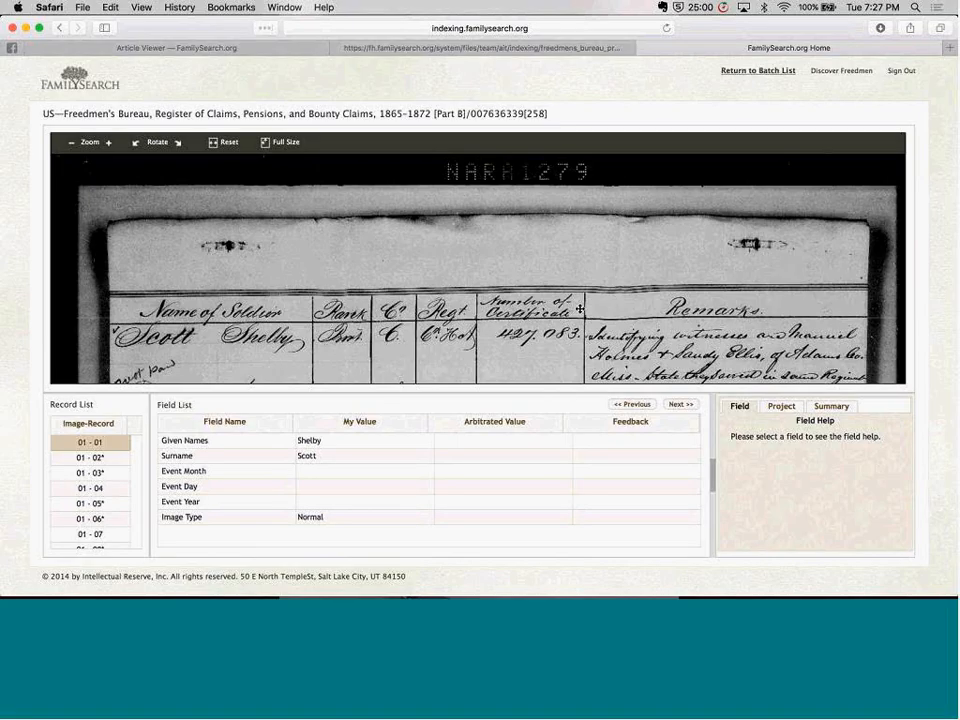
Examine the soldier entries further down the register page, and return to the list of recently arbitrated batches
scroll(579, 309, "down", 3)
scroll(579, 309, "down", 7)
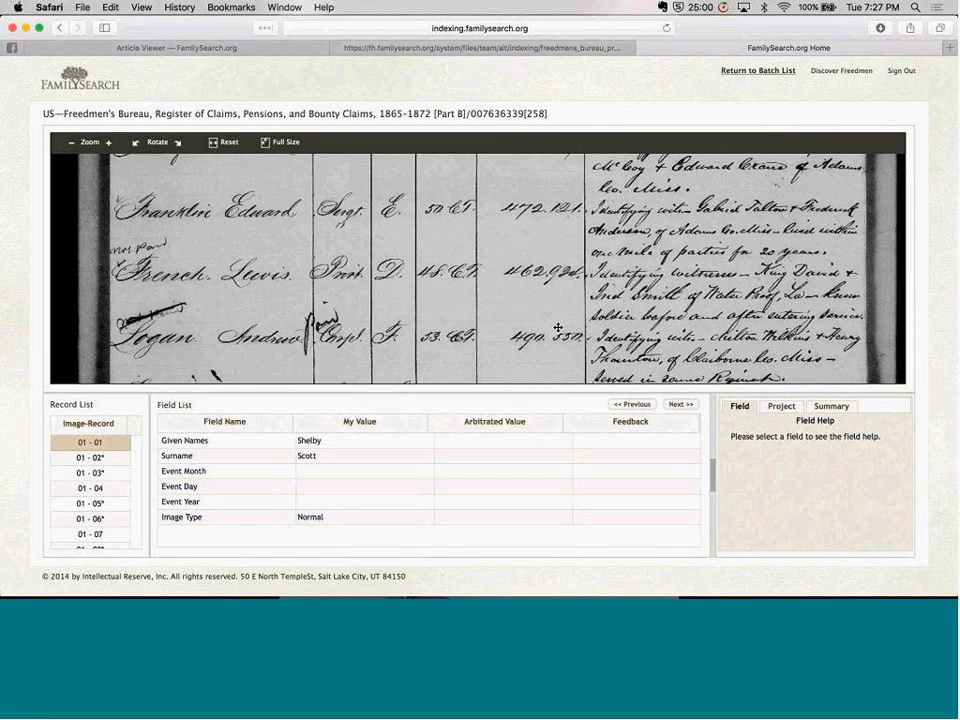
scroll(555, 200, "down", 3)
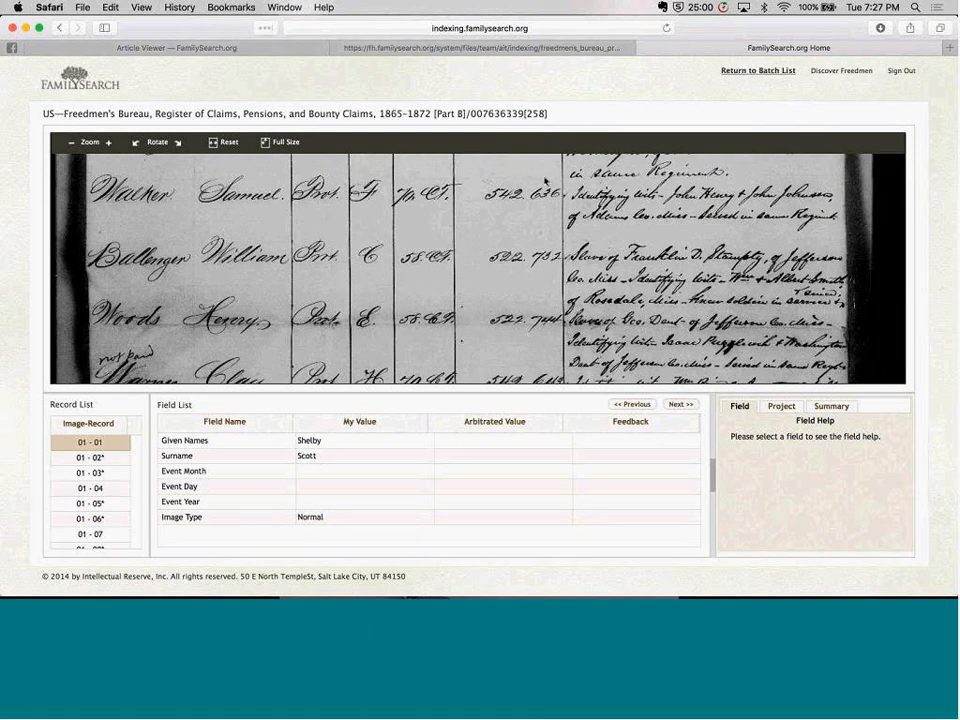
scroll(547, 288, "down", 2)
scroll(547, 288, "down", 3)
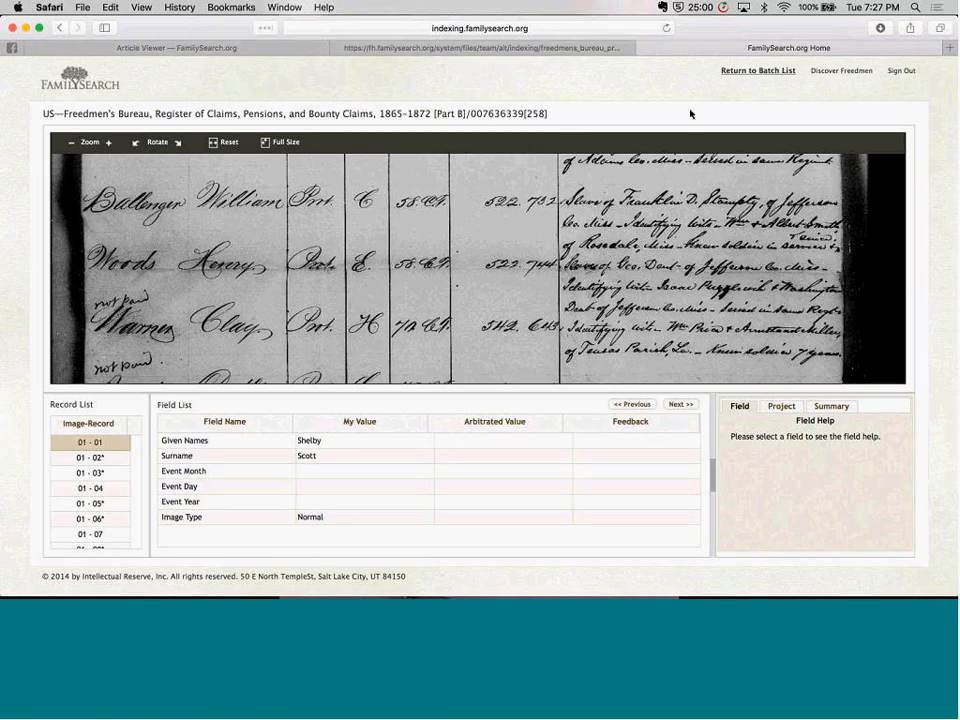
left_click(752, 70)
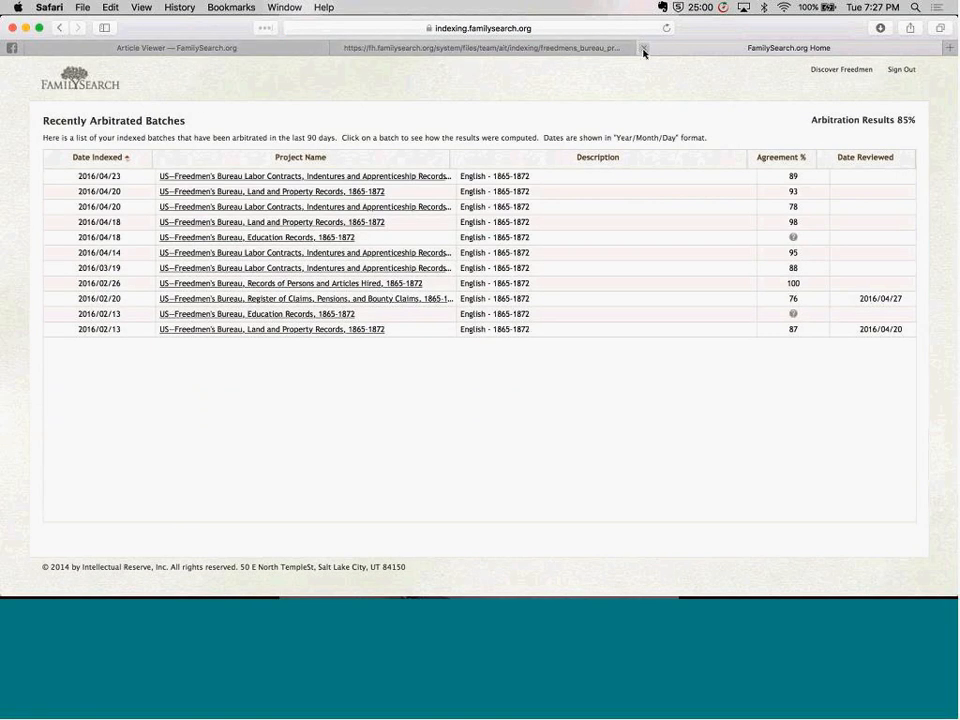
Close the Recently Arbitrated Batches page, switch to FamilySearch Indexing, and show its Indexing Web Links
left_click(644, 49)
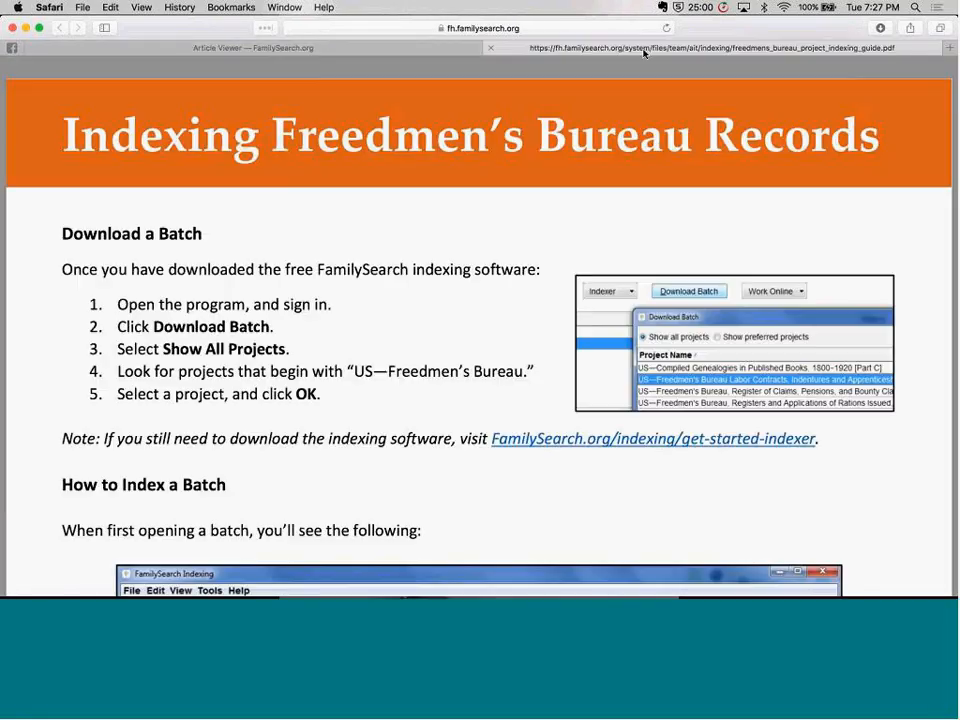
key("super+Tab")
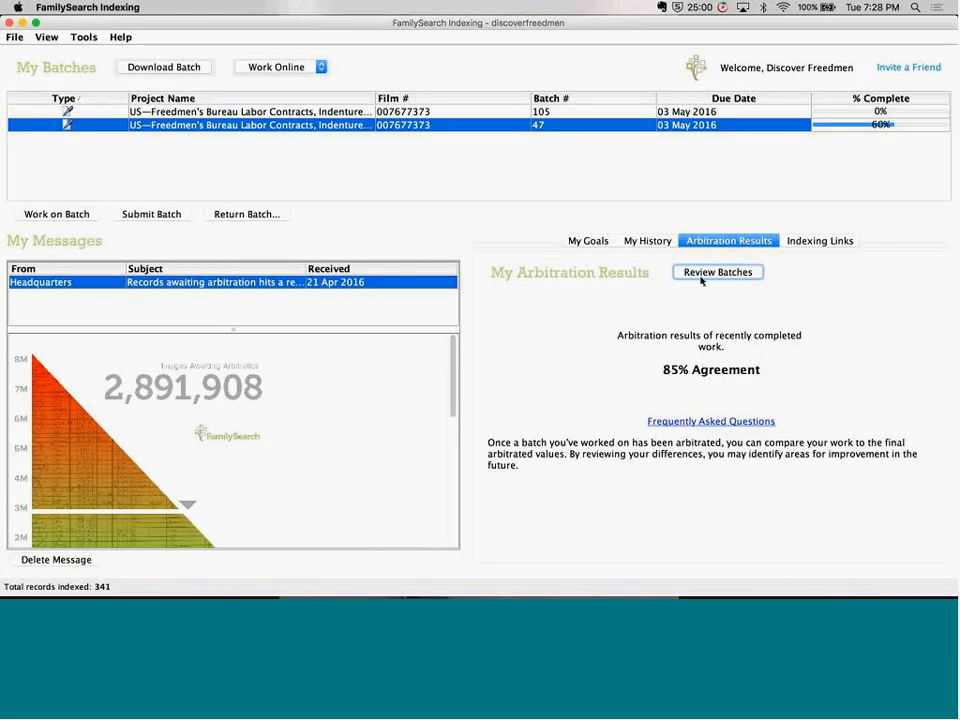
left_click(828, 244)
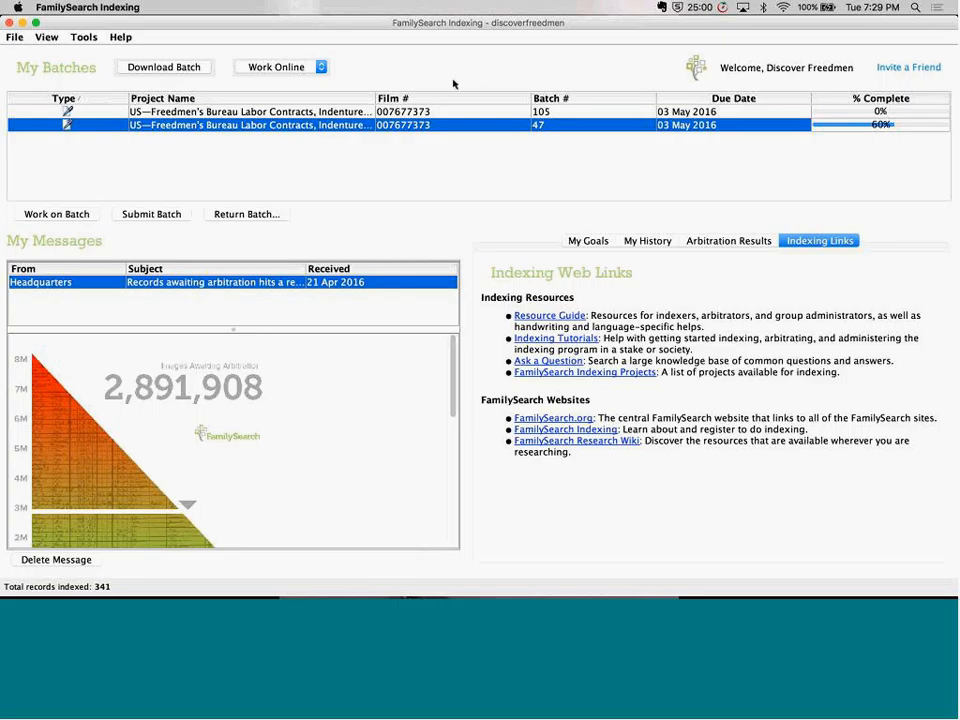
Open batch 47 of the Freedmen's Bureau Labor Contracts project and use Image Navigation to bring the handwriting on image 1 into view
double_click(167, 129)
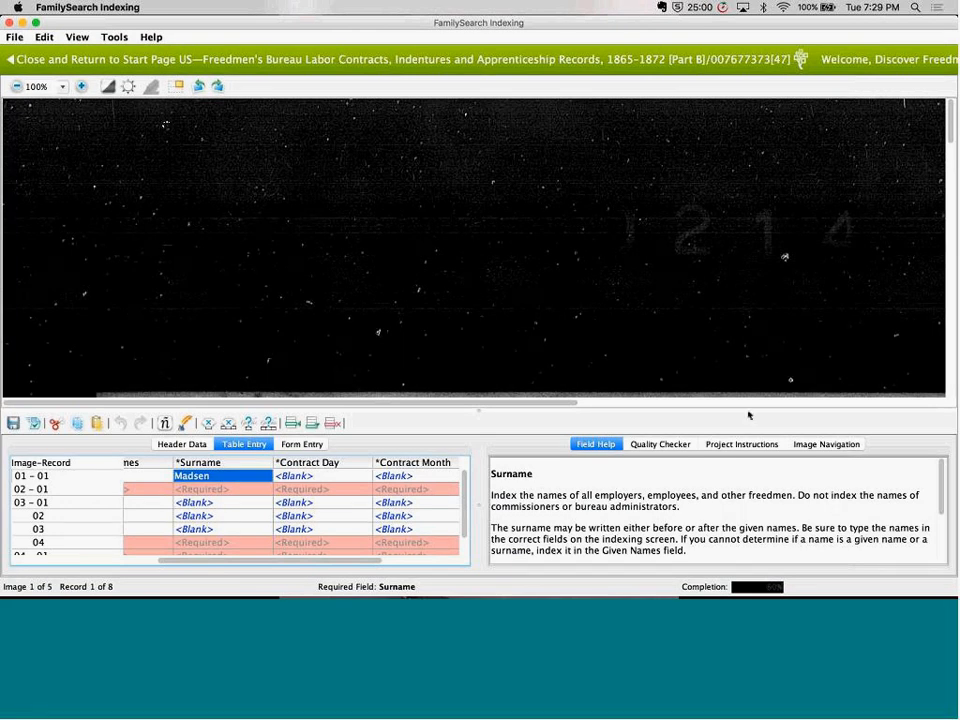
left_click(808, 446)
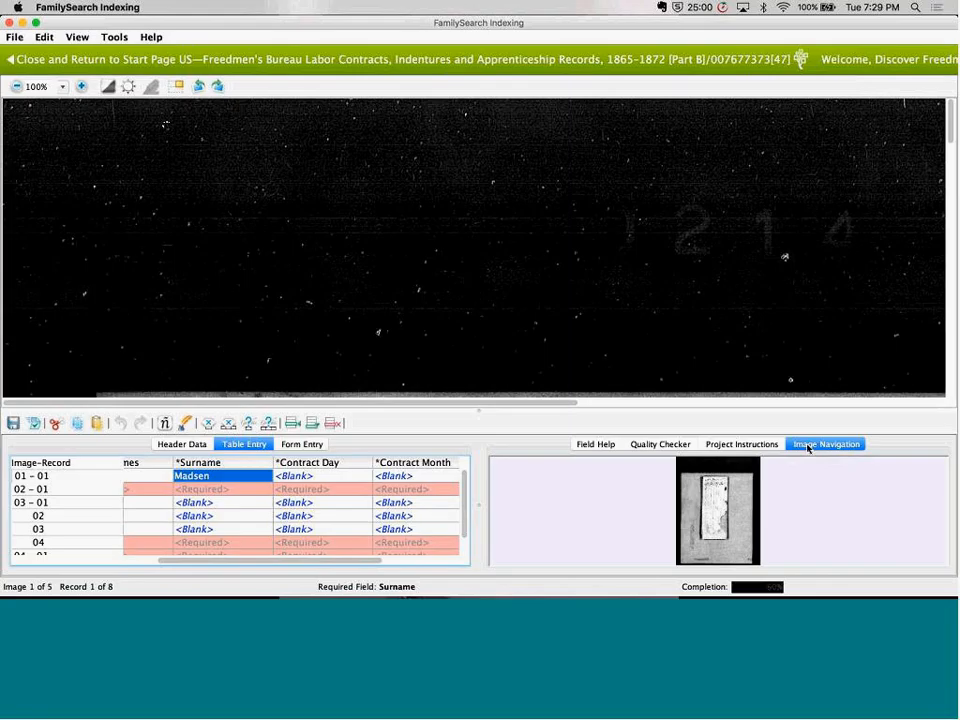
left_click_drag(710, 518, 714, 489)
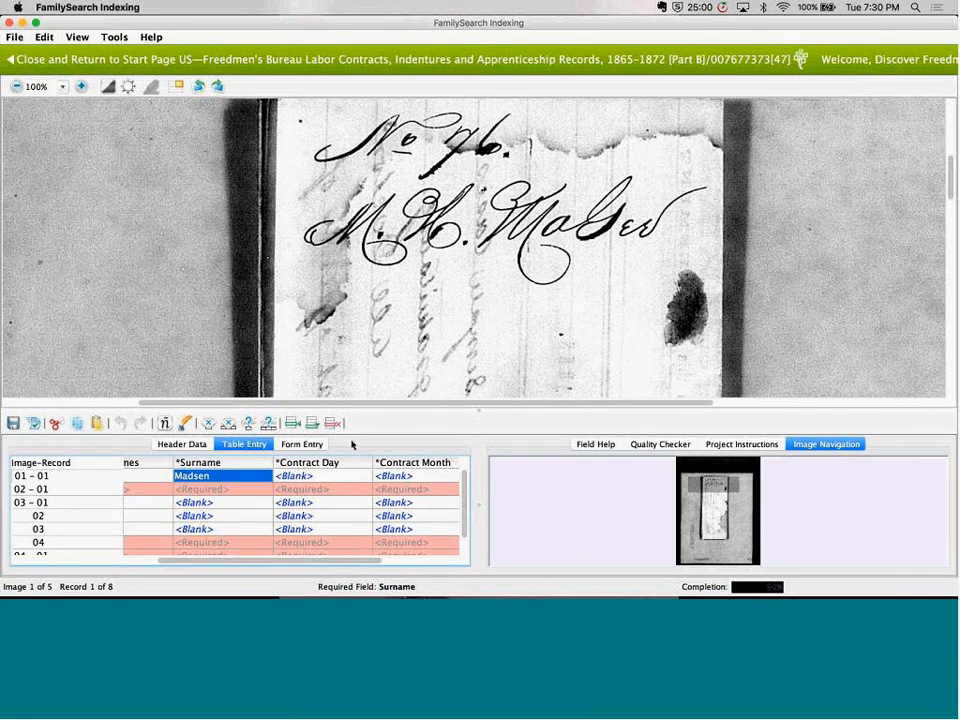
Show the page image for record 02 - 01 at 75% zoom and examine the agreement's heading, body text and names list using Image Navigation
left_click(42, 489)
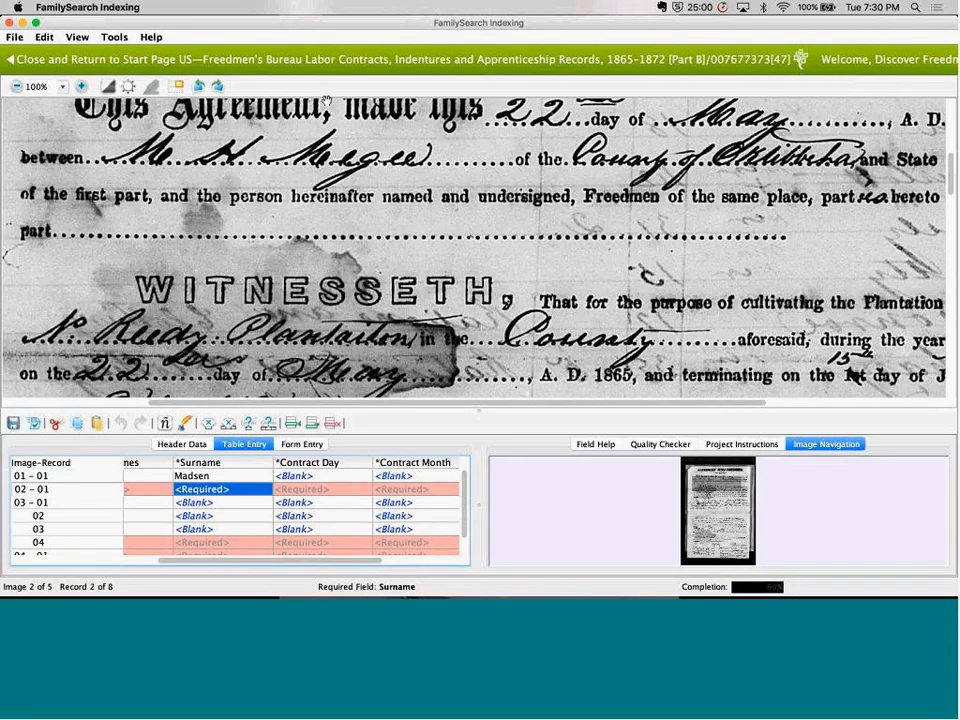
left_click(16, 87)
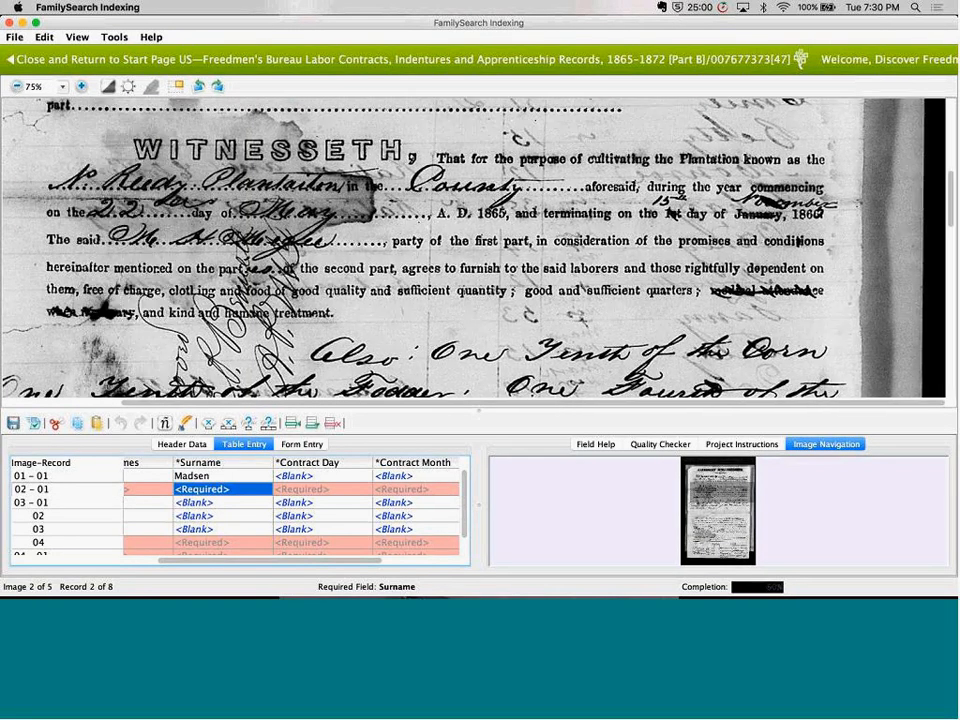
left_click(737, 497)
left_click_drag(736, 497, 671, 551)
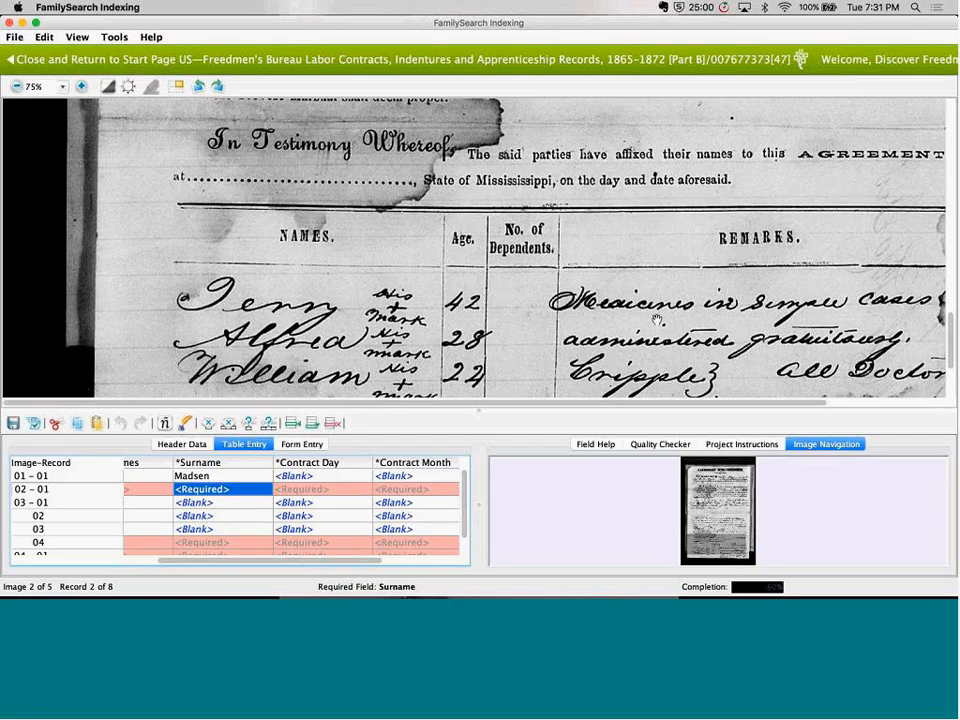
scroll(657, 320, "up", 10)
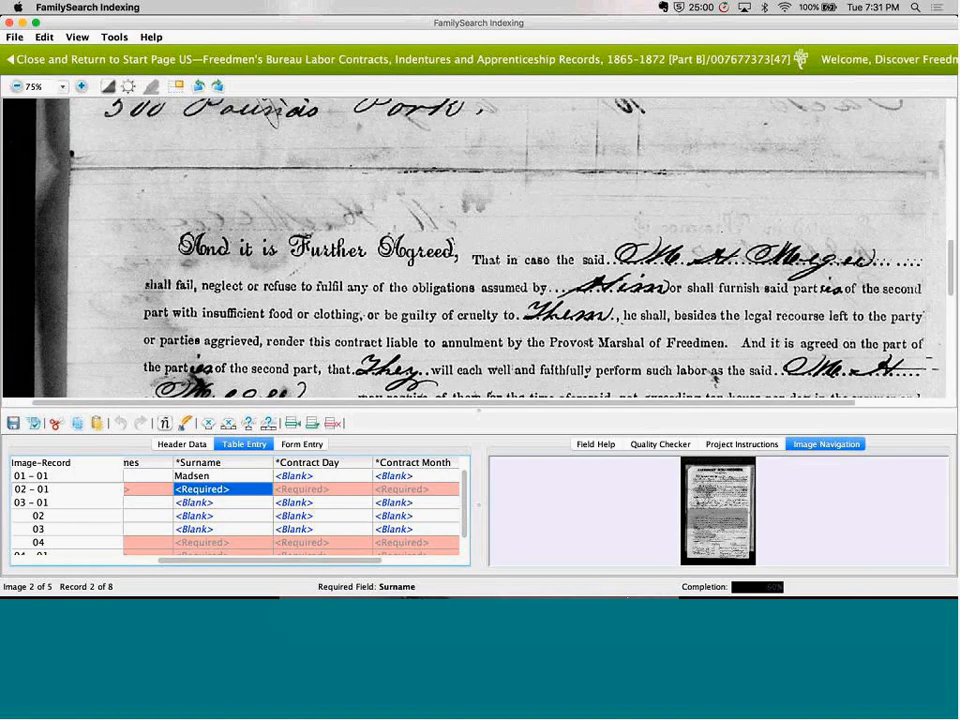
left_click_drag(620, 572, 653, 572)
left_click_drag(576, 299, 702, 484)
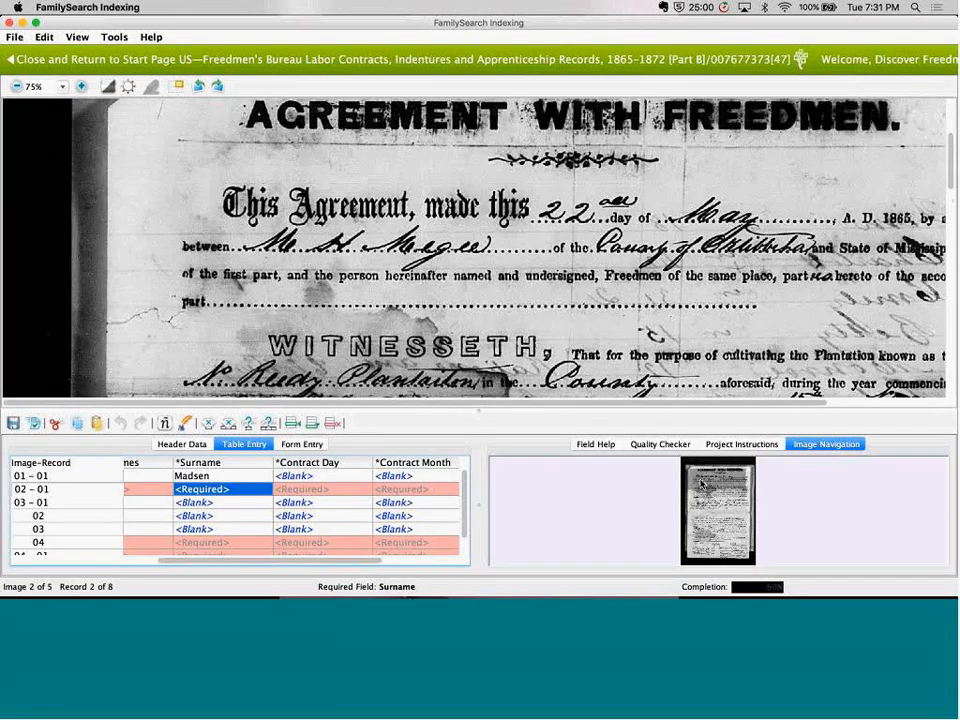
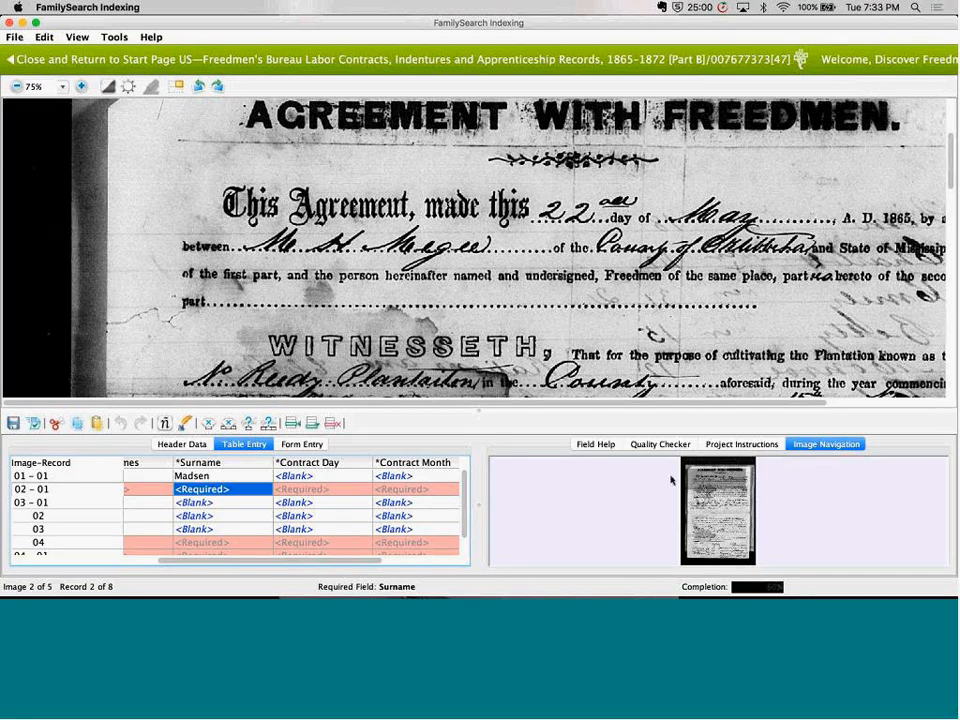
Consult the Handwriting Help letter samples for the agreement, dismiss them, and close the batch to return to the start page
left_click(184, 423)
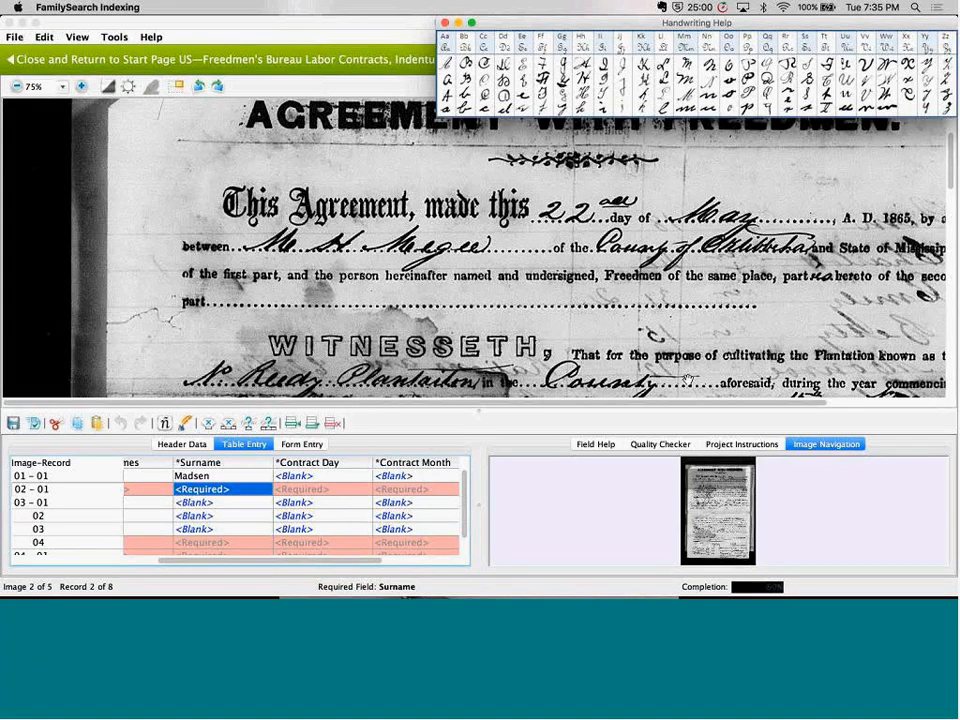
left_click(445, 22)
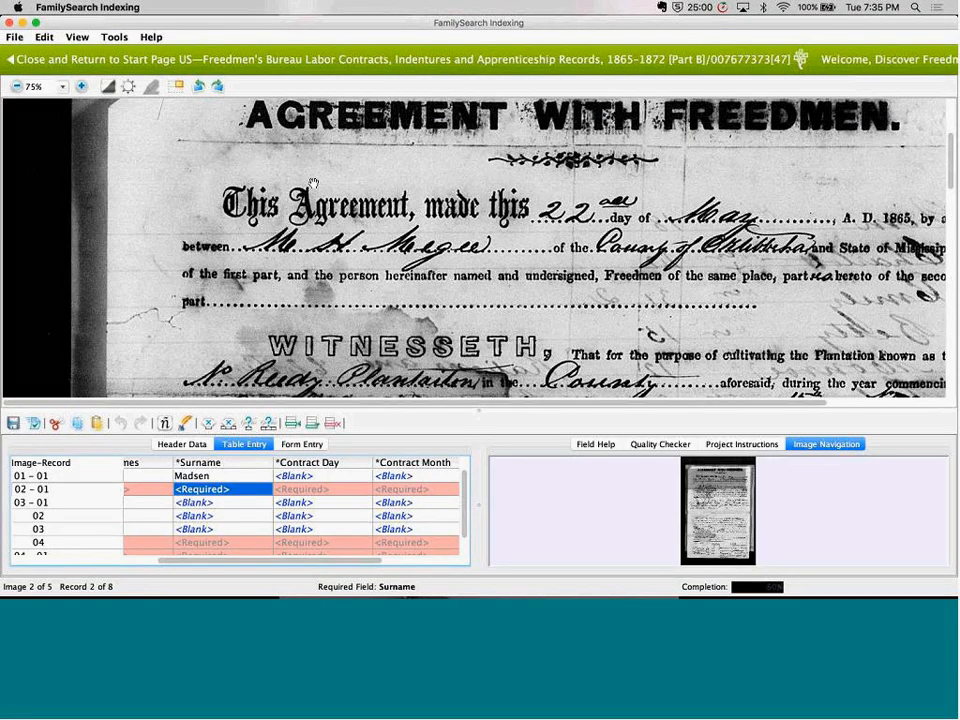
left_click(77, 60)
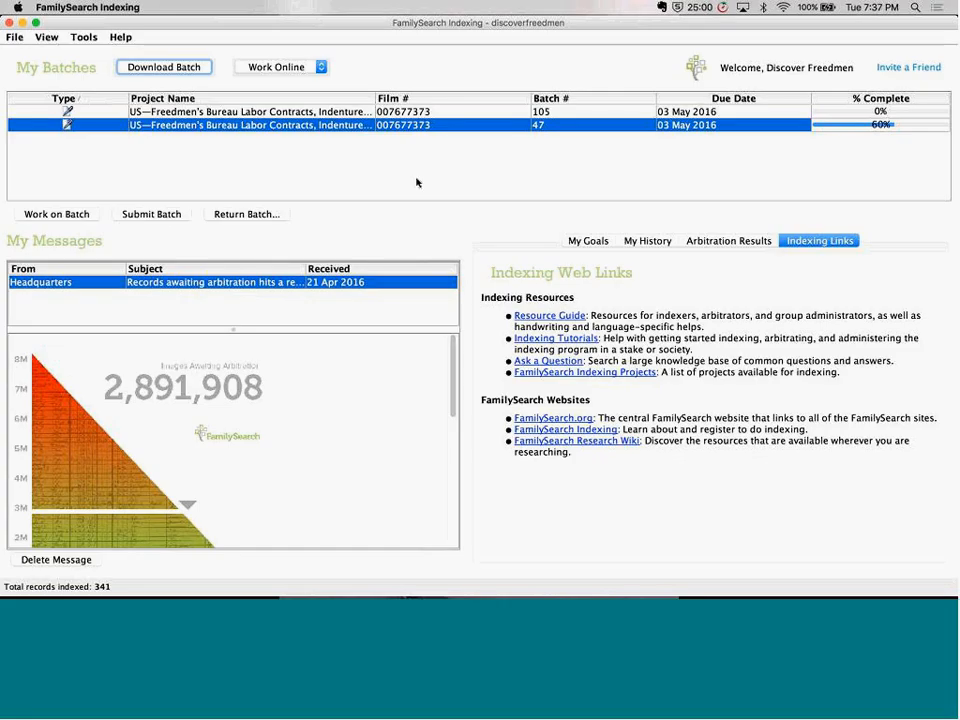
Show the indexing history with its points, review the list of records submitted per project, and close that list
left_click(649, 242)
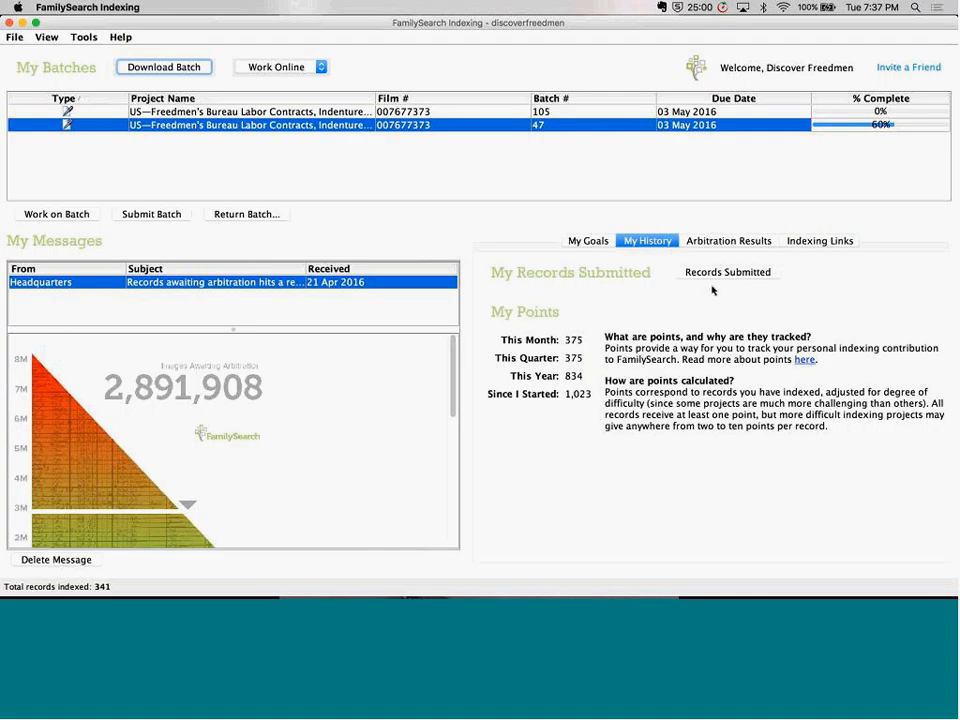
left_click(713, 279)
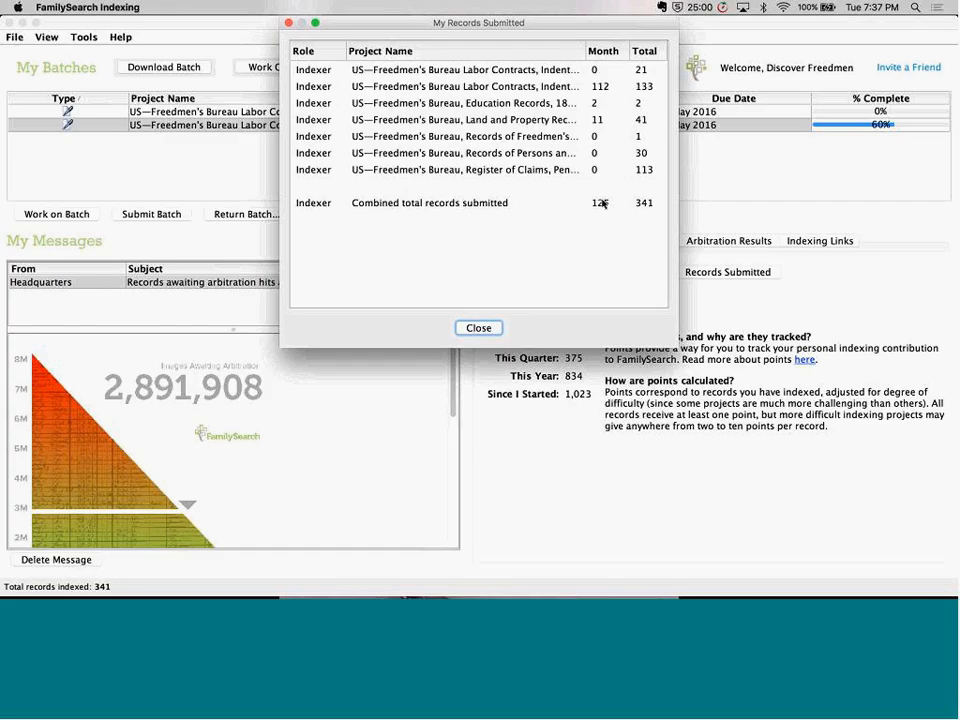
left_click(479, 328)
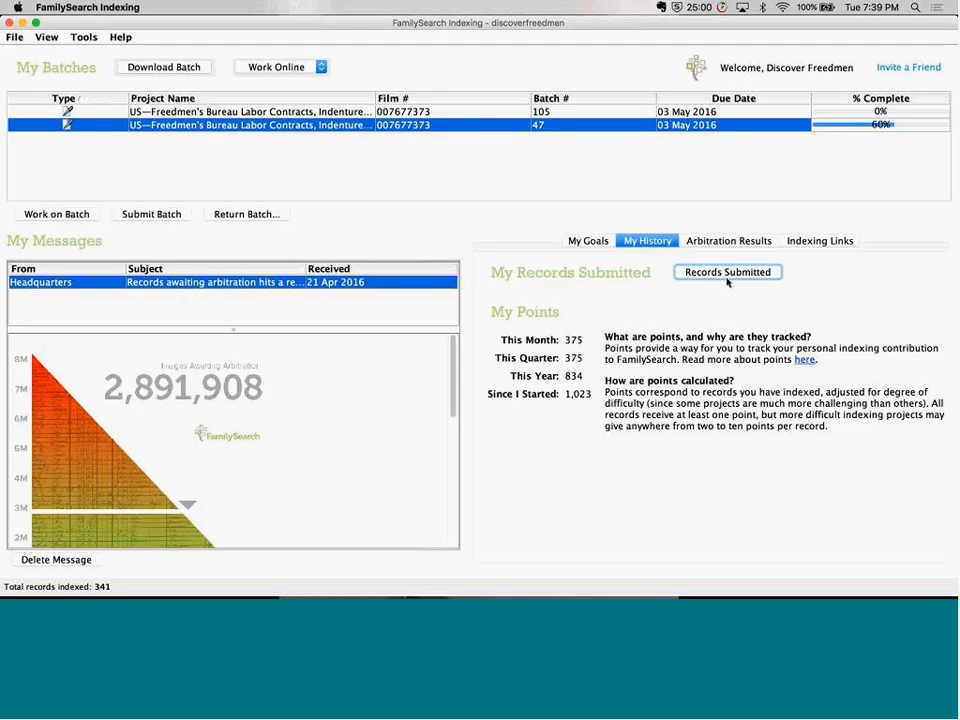
Switch to Safari, return from the FamilySearch help article to the discoverfreedmen.org site, and show its project progress meter
key("super+Tab")
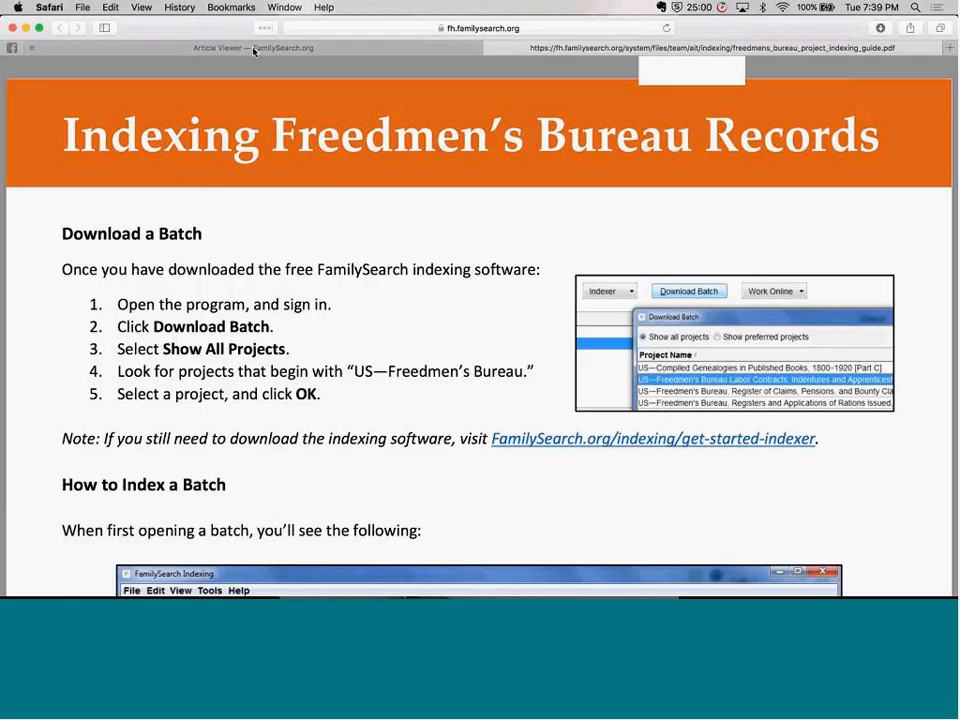
left_click(254, 48)
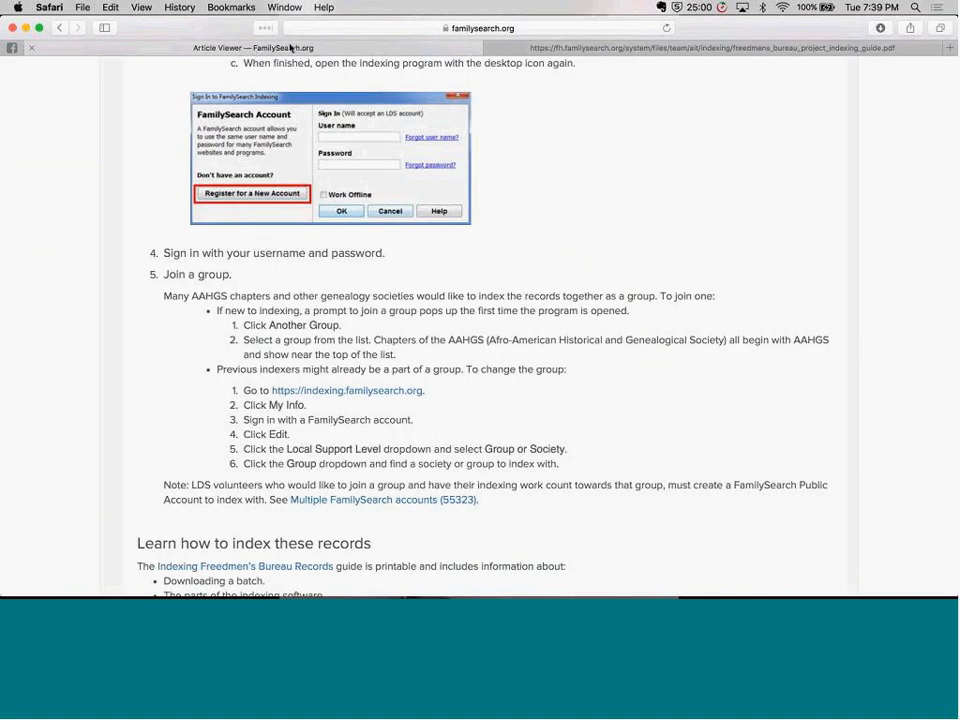
left_click(59, 28)
scroll(540, 246, "down", 5)
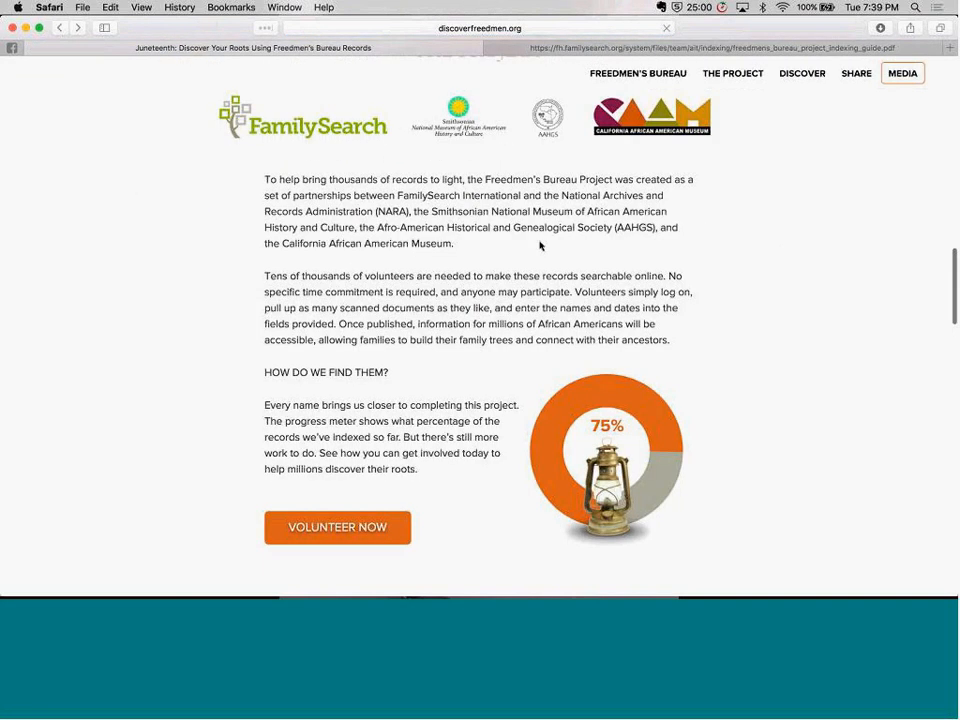